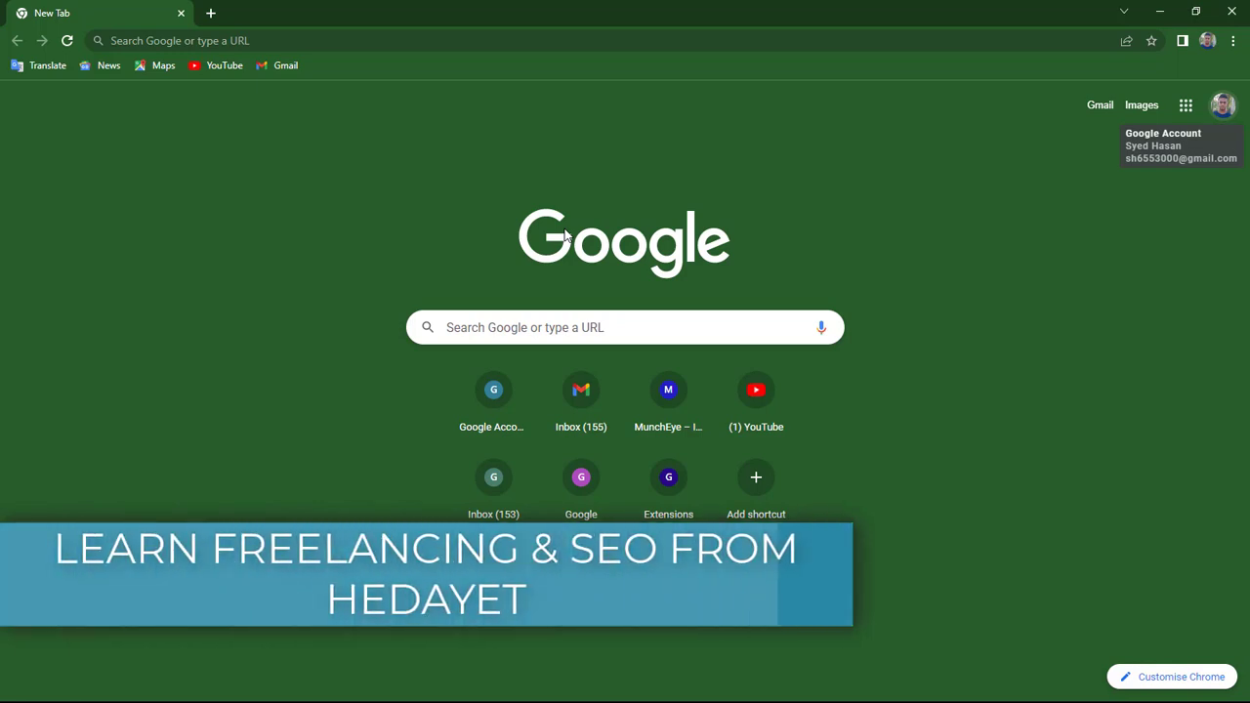
double_click(723, 14)
click(776, 39)
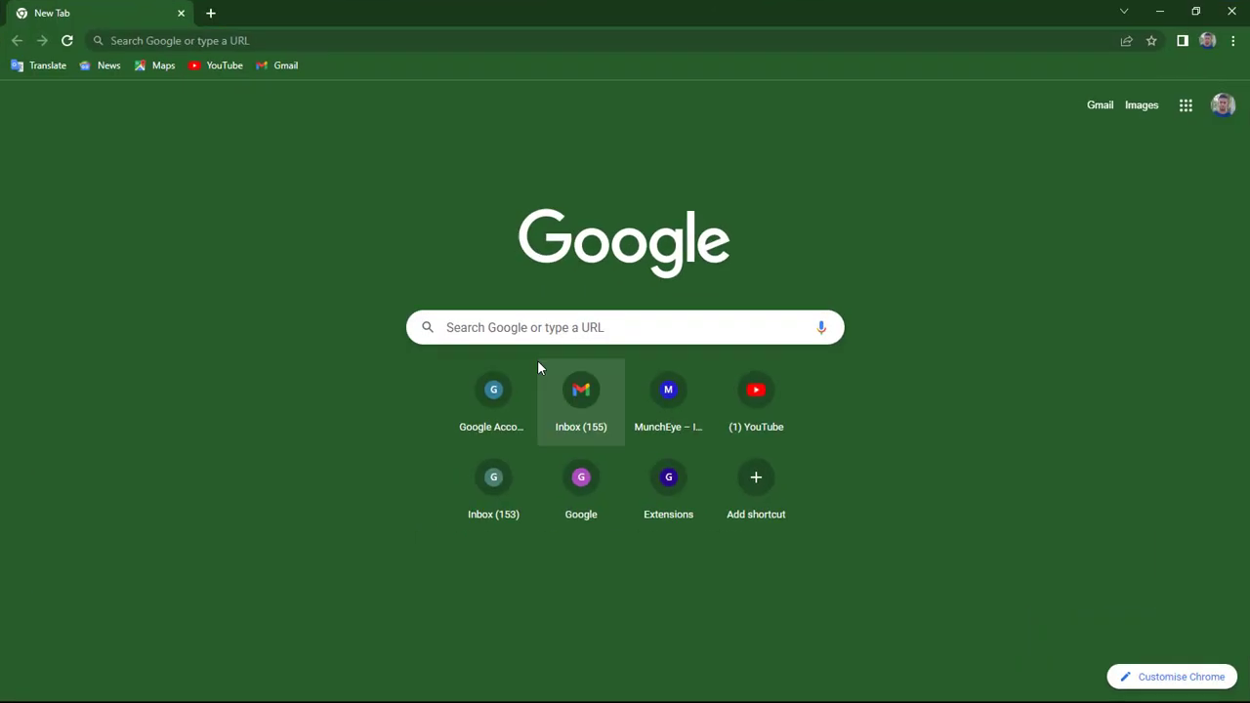
click(548, 326)
text(ww)
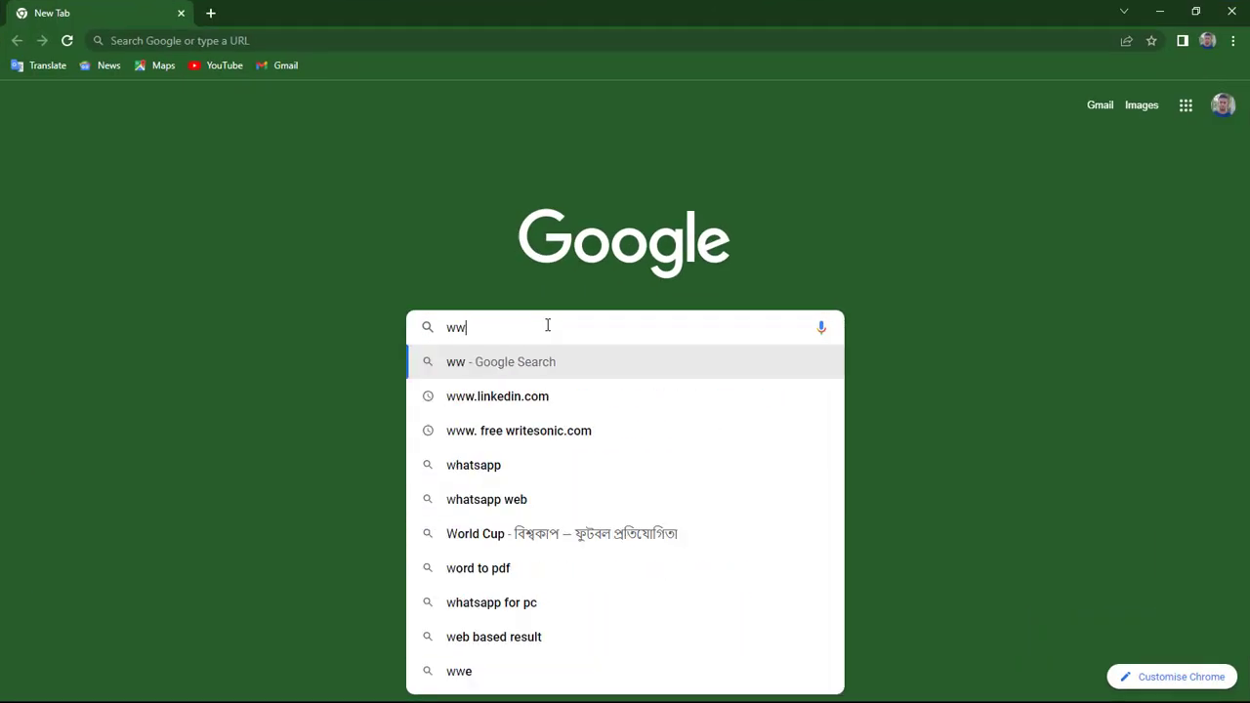
text(w.u)
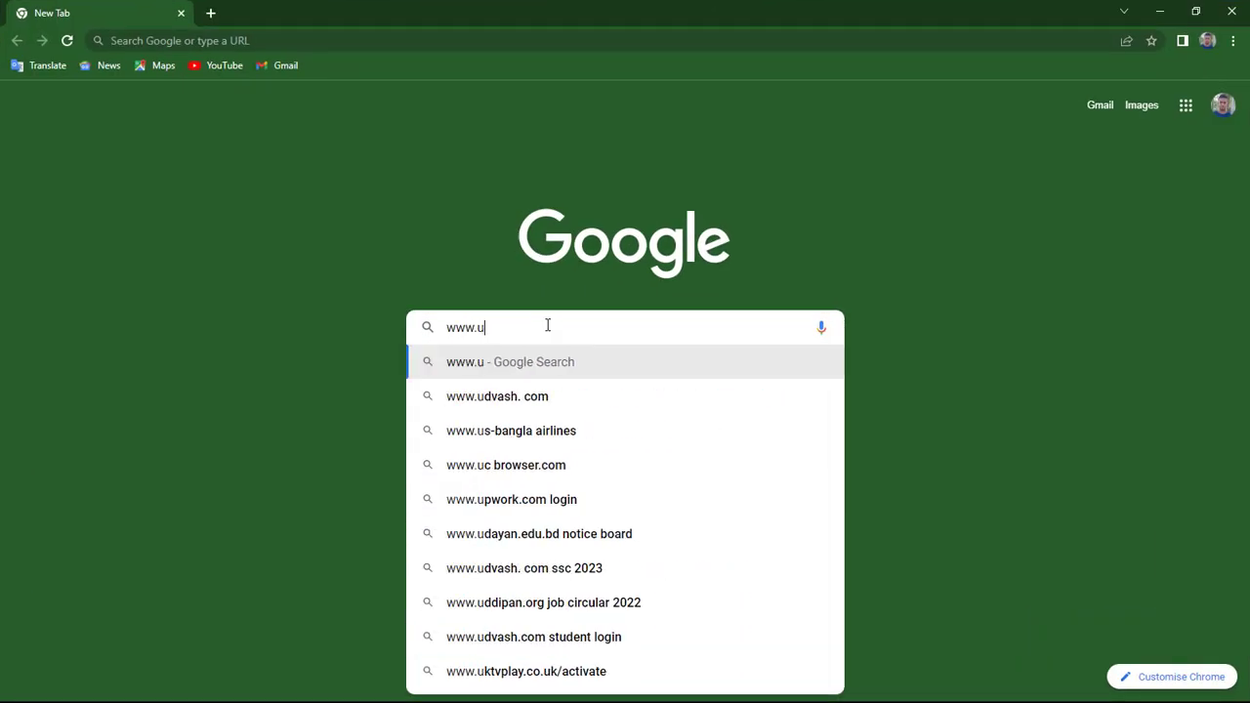
text(pwork)
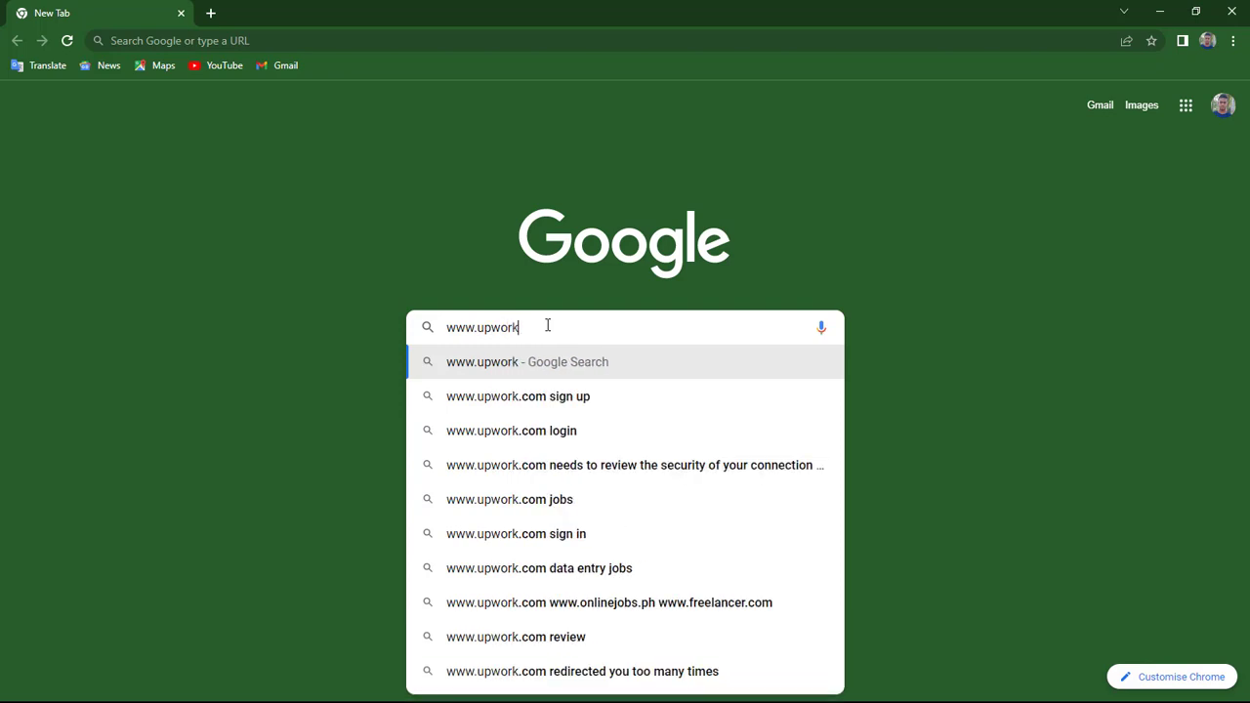
text(.com)
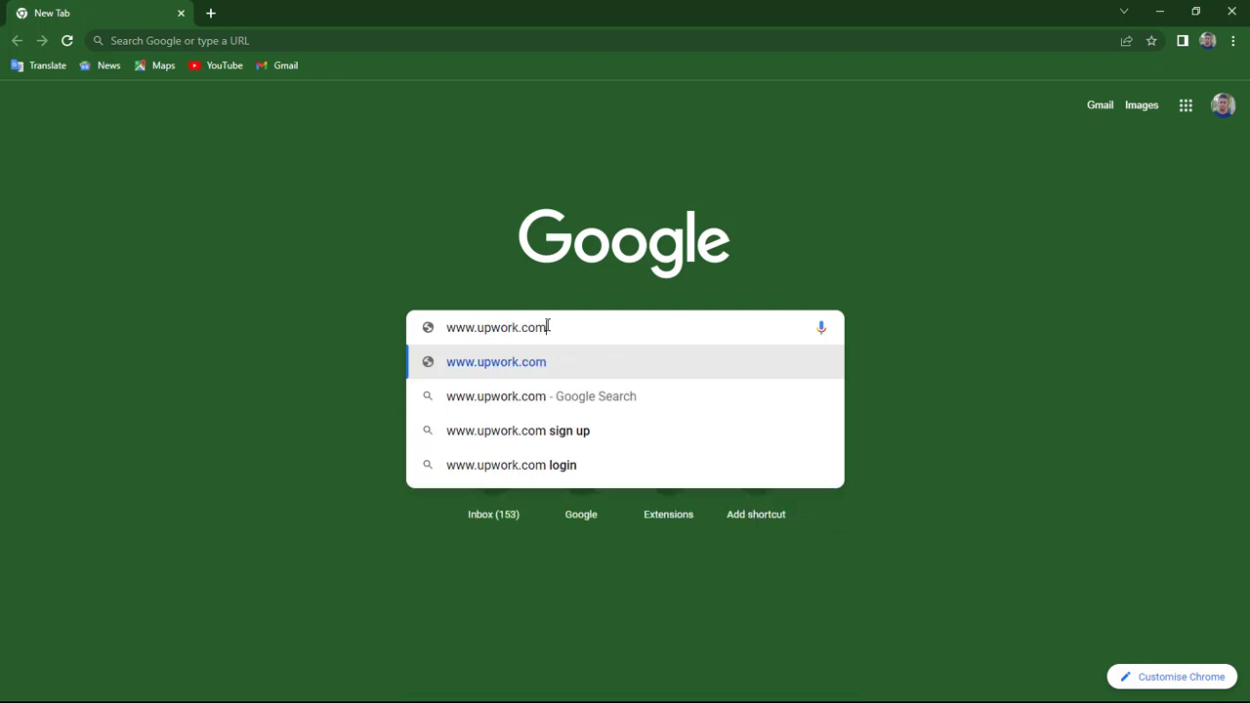
key(Return)
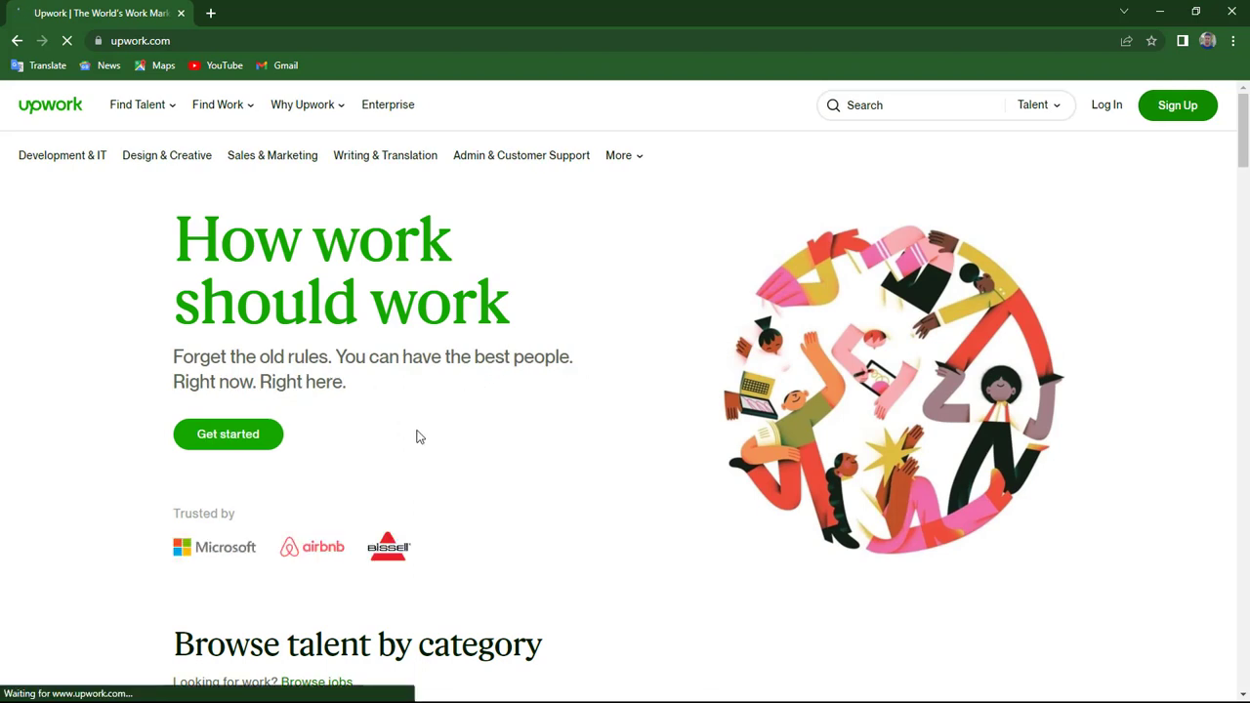
Start sign-up, dismiss the cookie notice, and join as a freelancer looking for work
click(1177, 107)
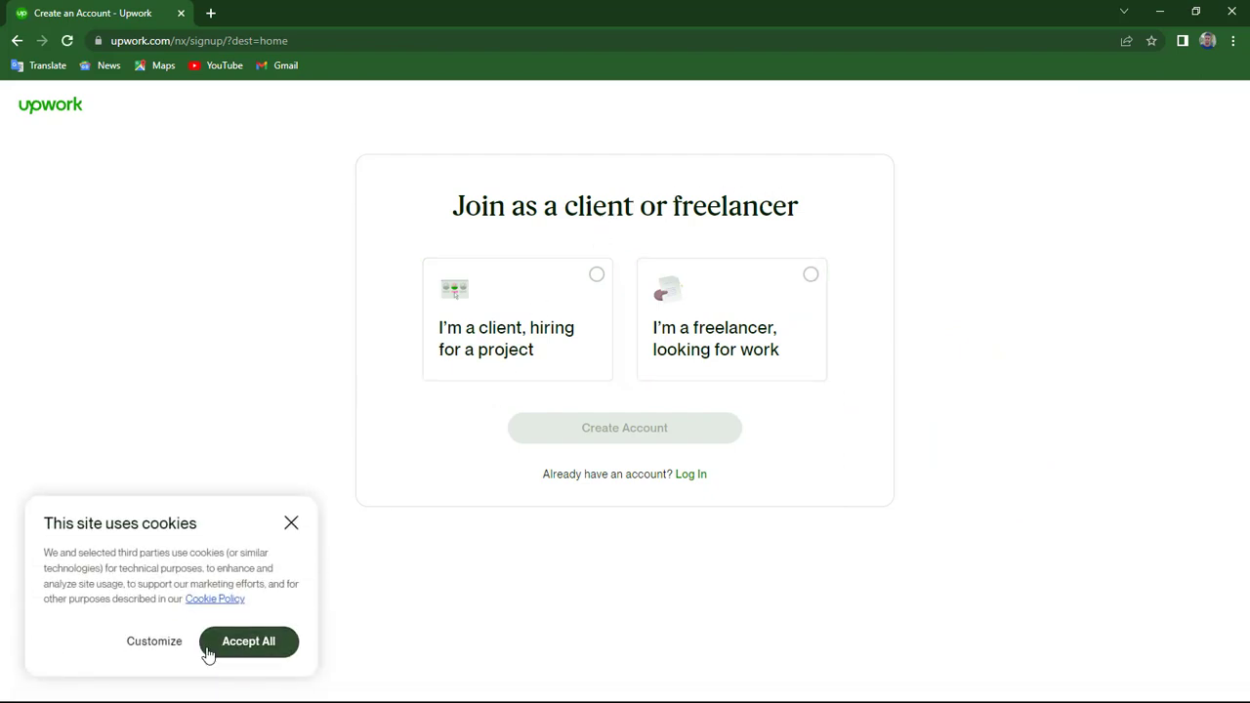
click(288, 525)
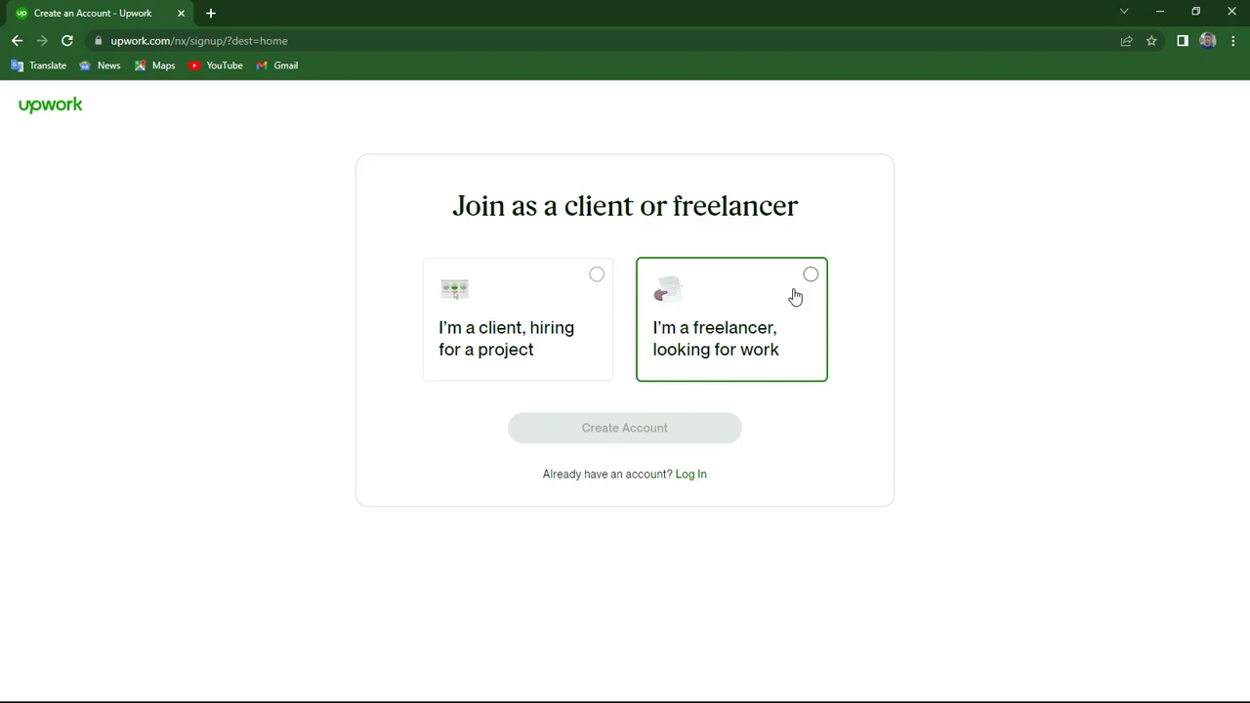
click(811, 275)
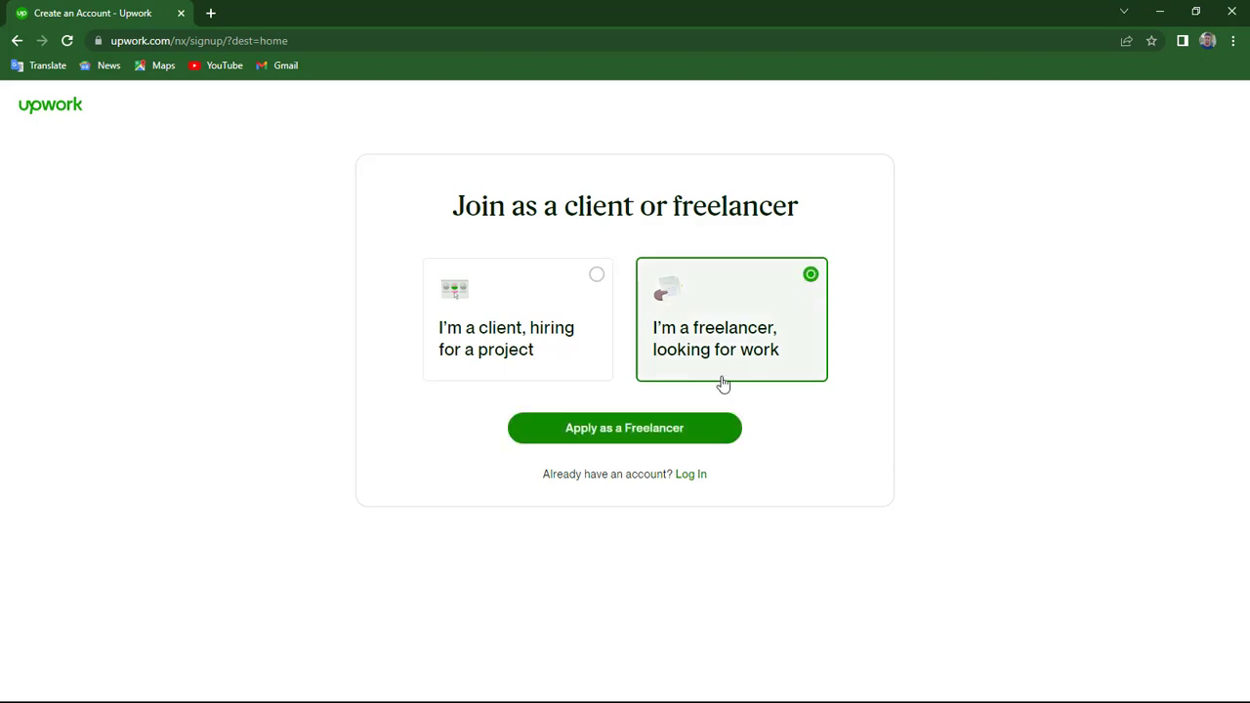
click(626, 430)
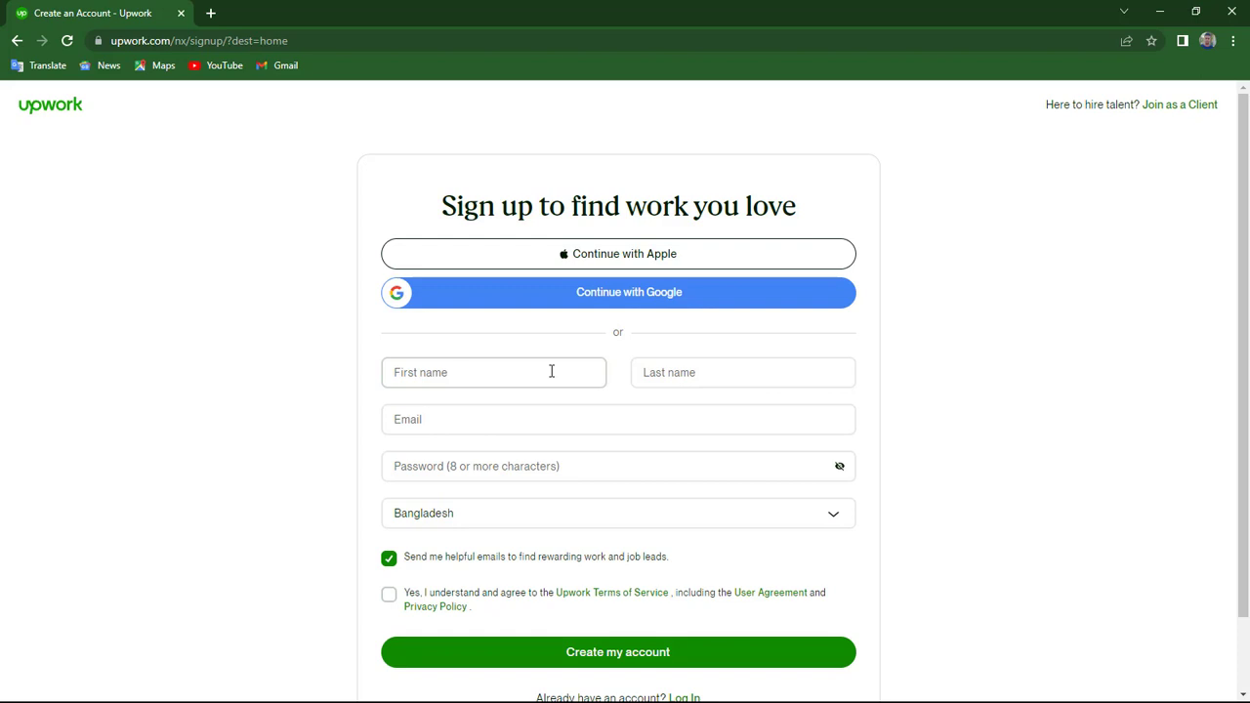
Enter the first name, last name and pasted e-mail address in the sign-up form
click(667, 368)
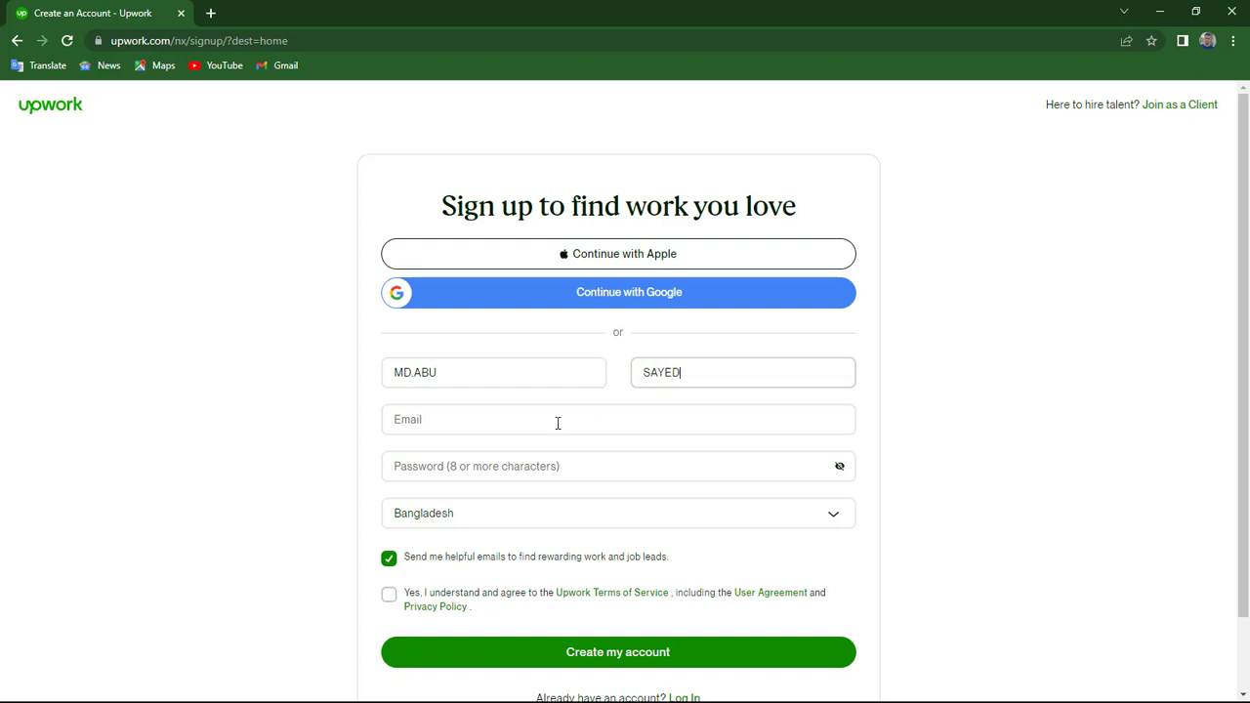
click(474, 425)
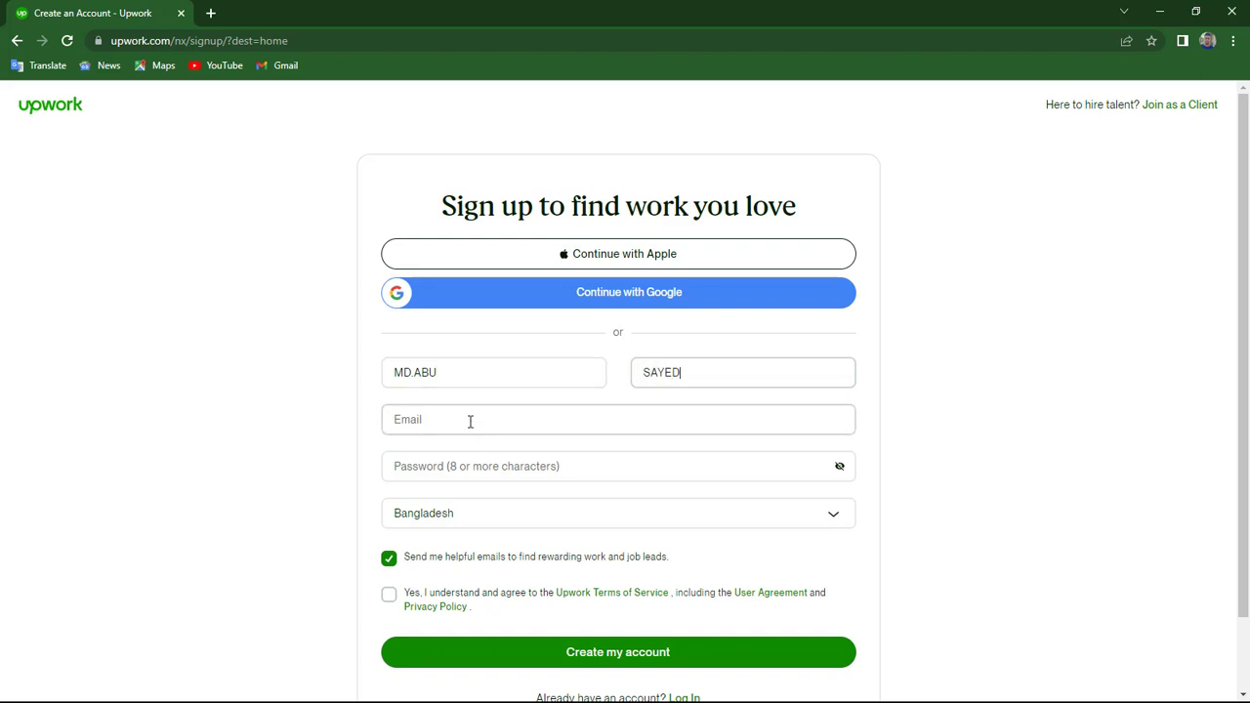
key(ctrl+v)
Set the password, accept the terms, submit, then remove the period from the first name
click(562, 465)
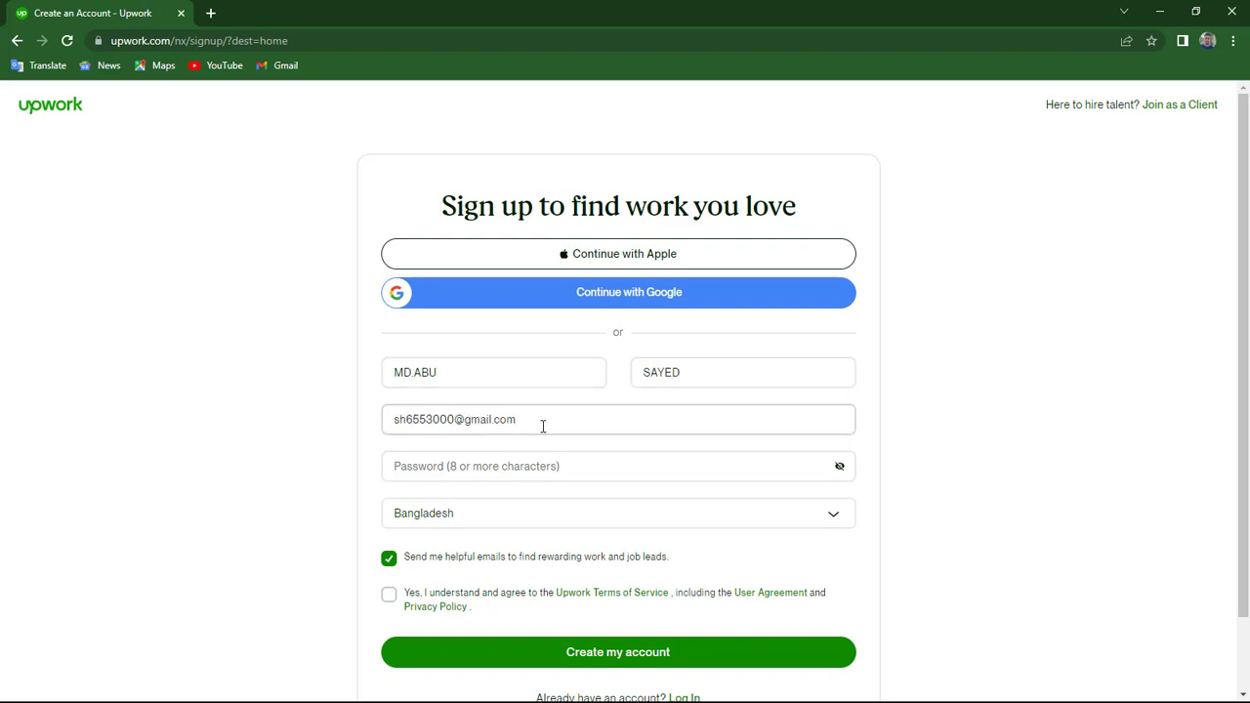
scroll(541, 424, down, 1)
click(494, 398)
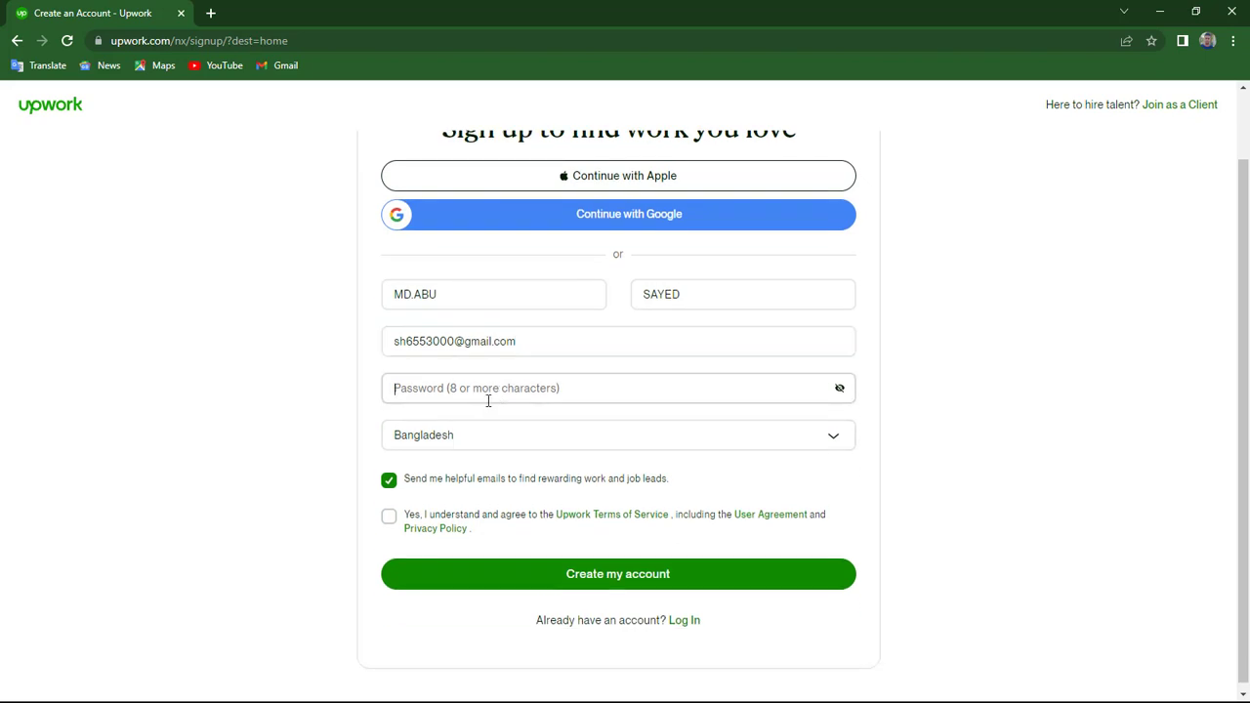
text(s)
key(ctrl+a)
key(BackSpace)
text(s)
click(388, 517)
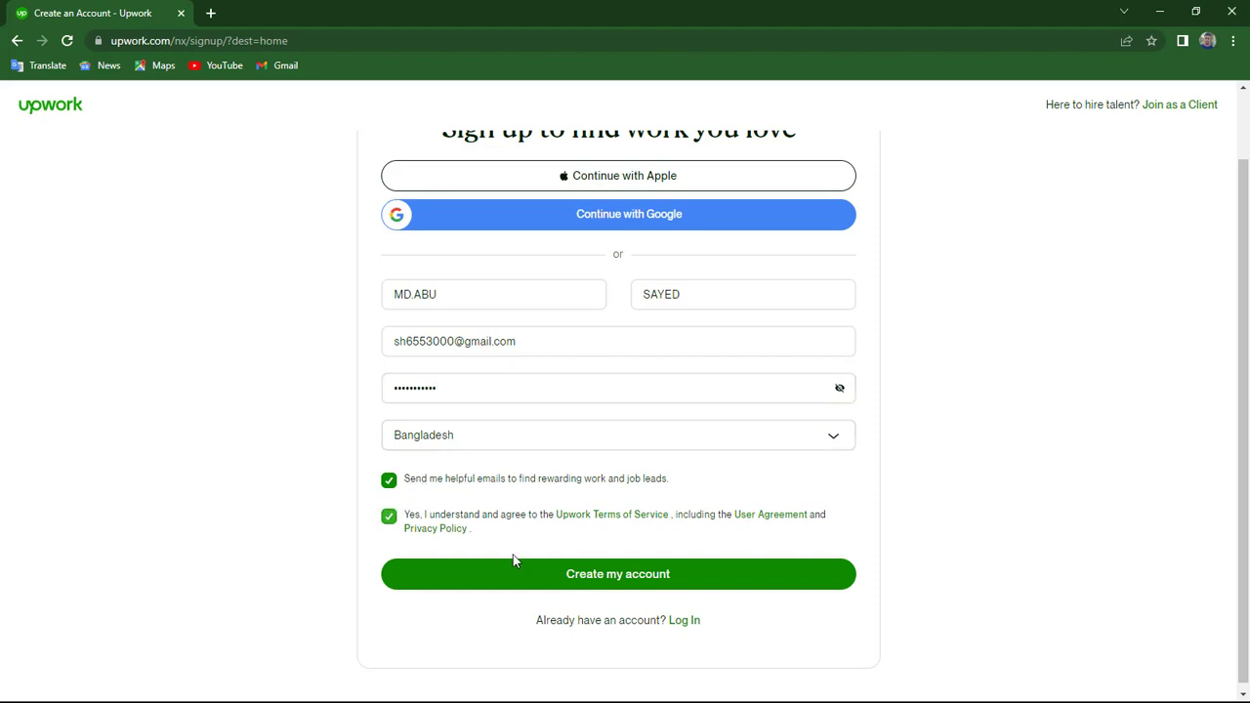
click(574, 576)
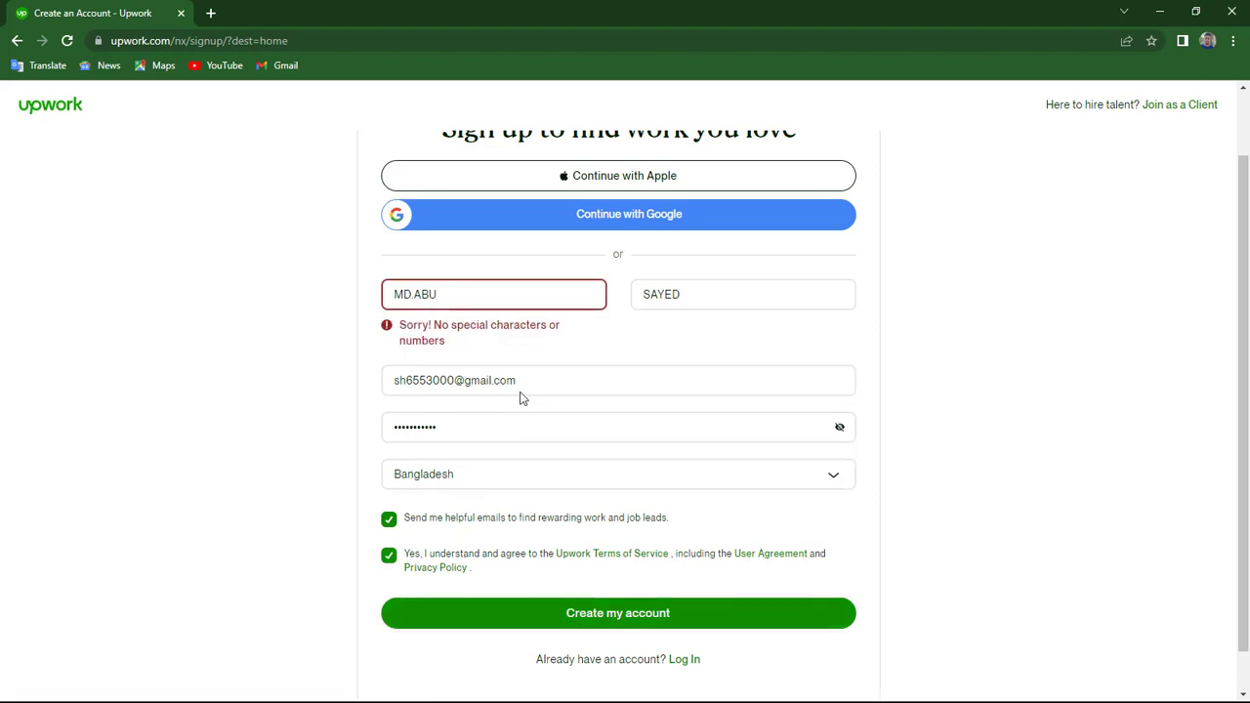
click(415, 296)
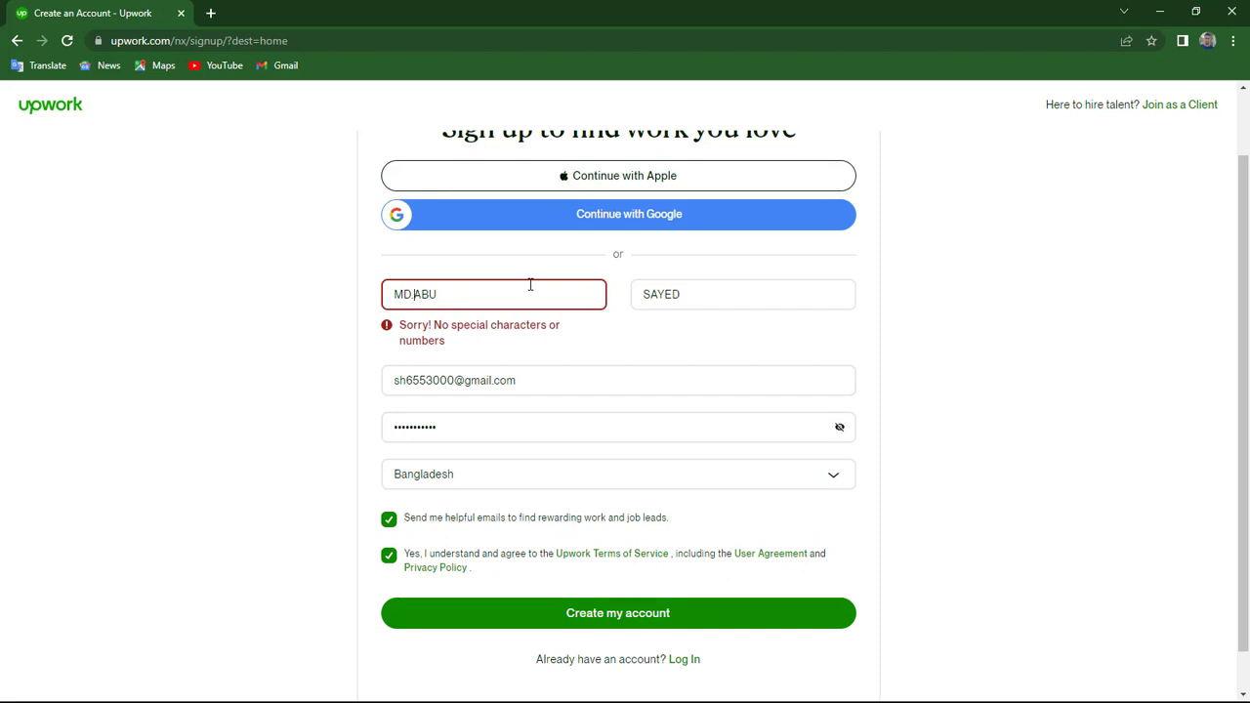
key(BackSpace)
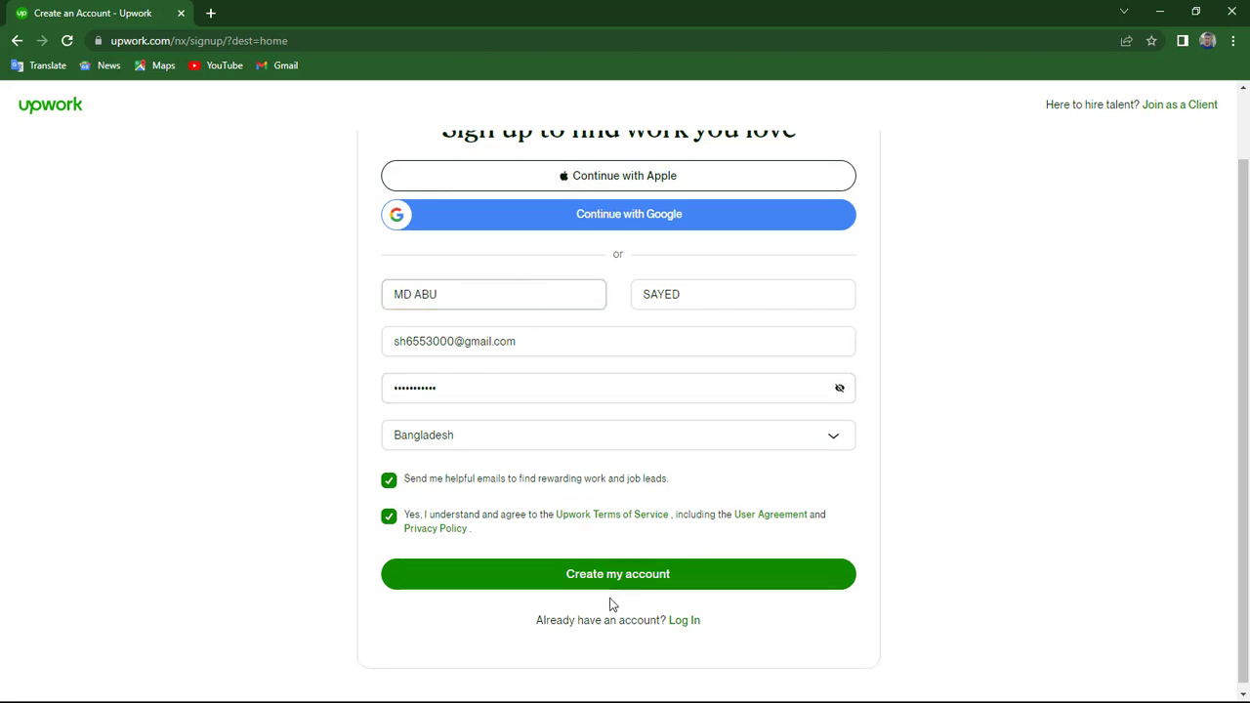
Resubmit the corrected sign-up form to create the account
click(629, 584)
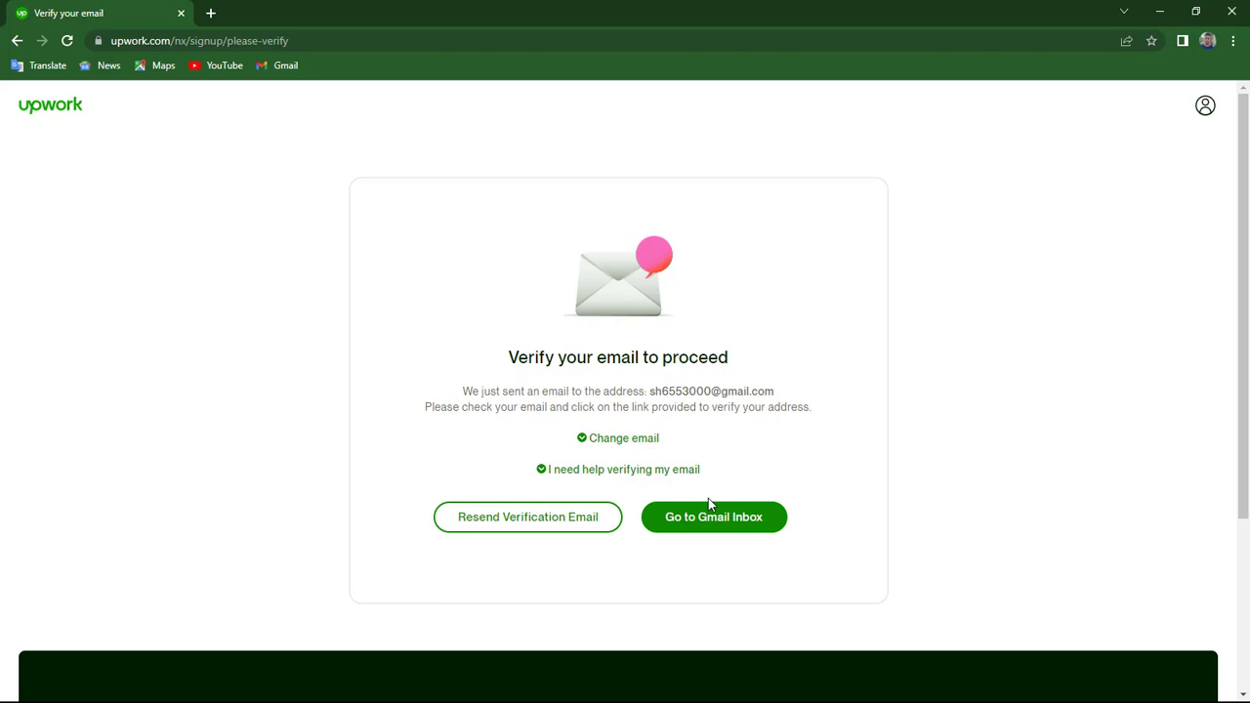
Open Upwork's verification message in the Gmail inbox and confirm the e-mail address
click(679, 530)
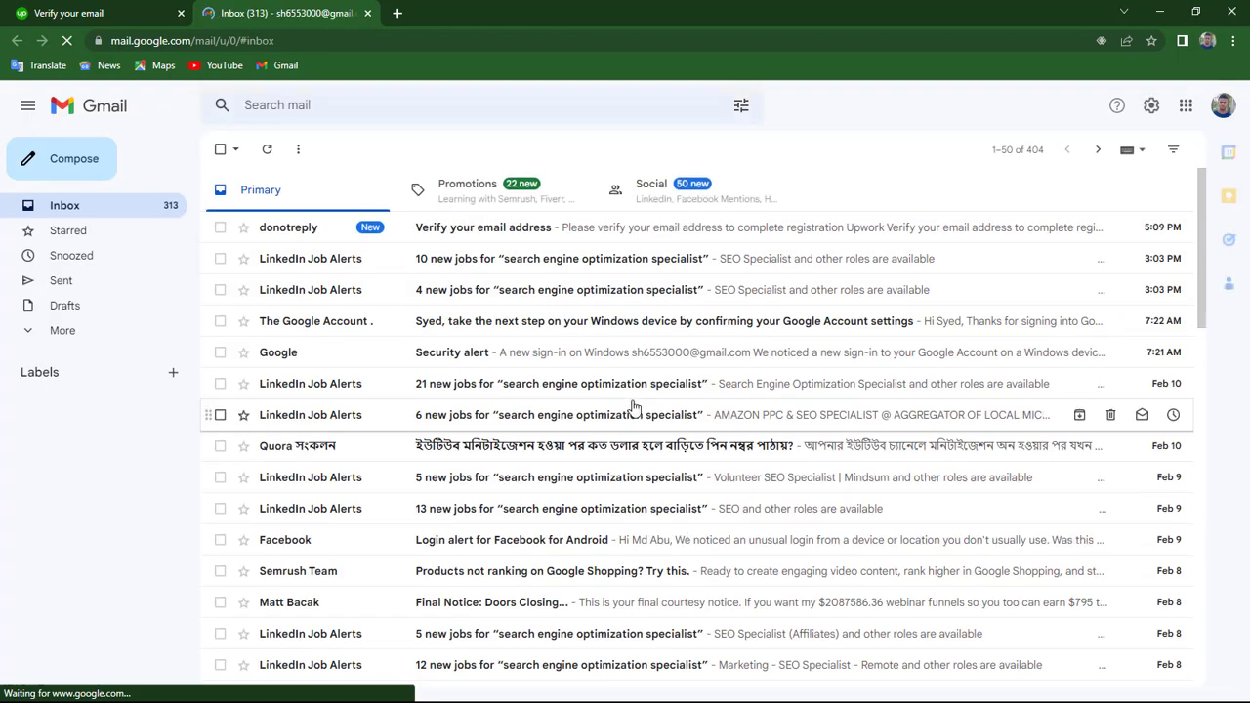
click(510, 228)
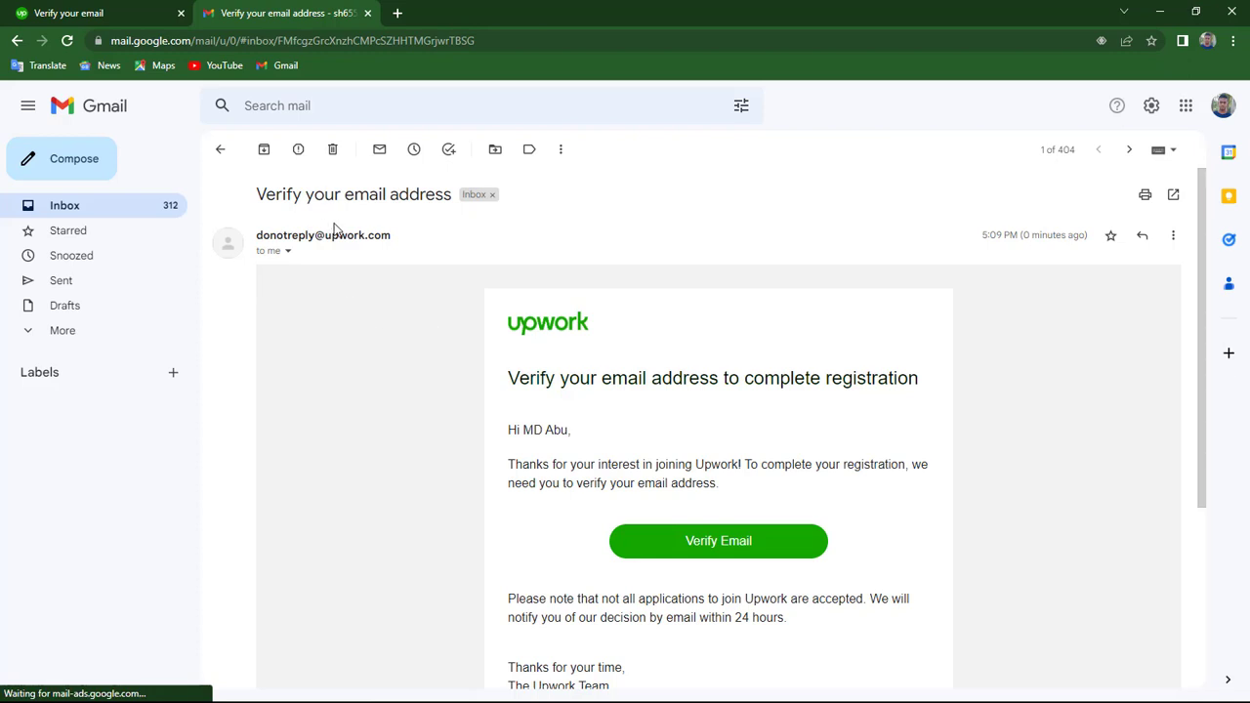
click(699, 555)
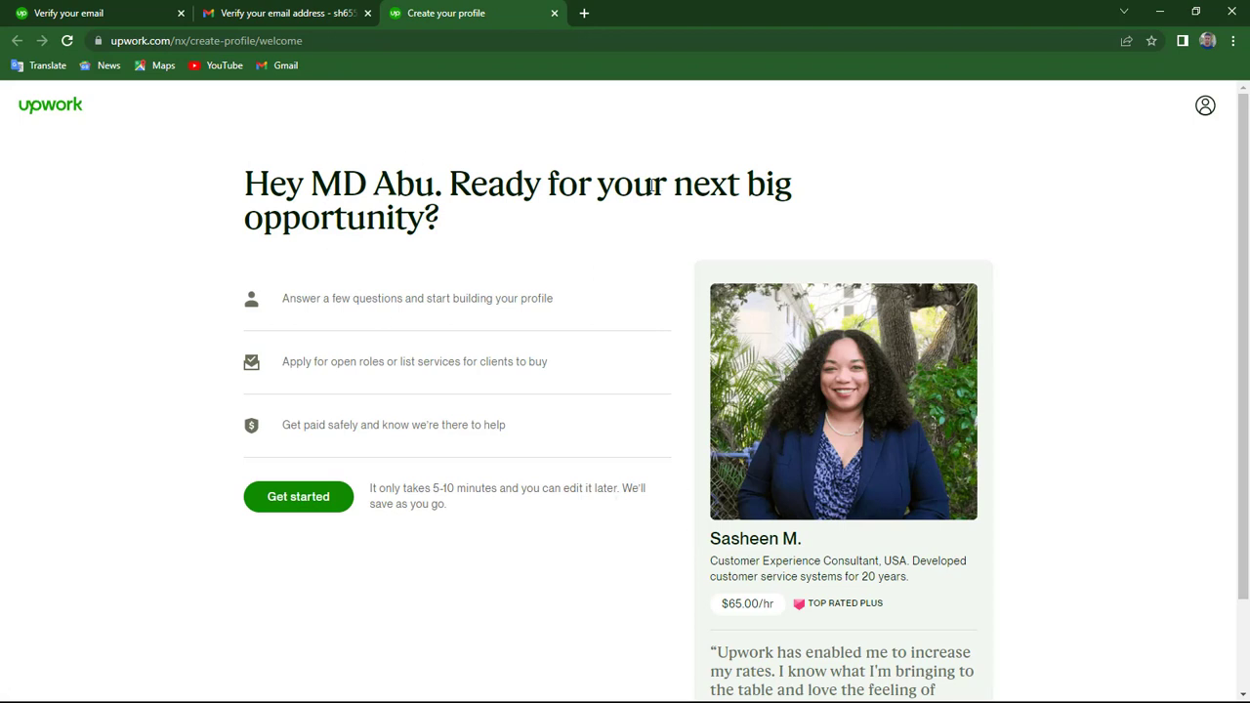
Begin the profile, answer that freelancing is new, and pick earning main income as the goal
click(321, 498)
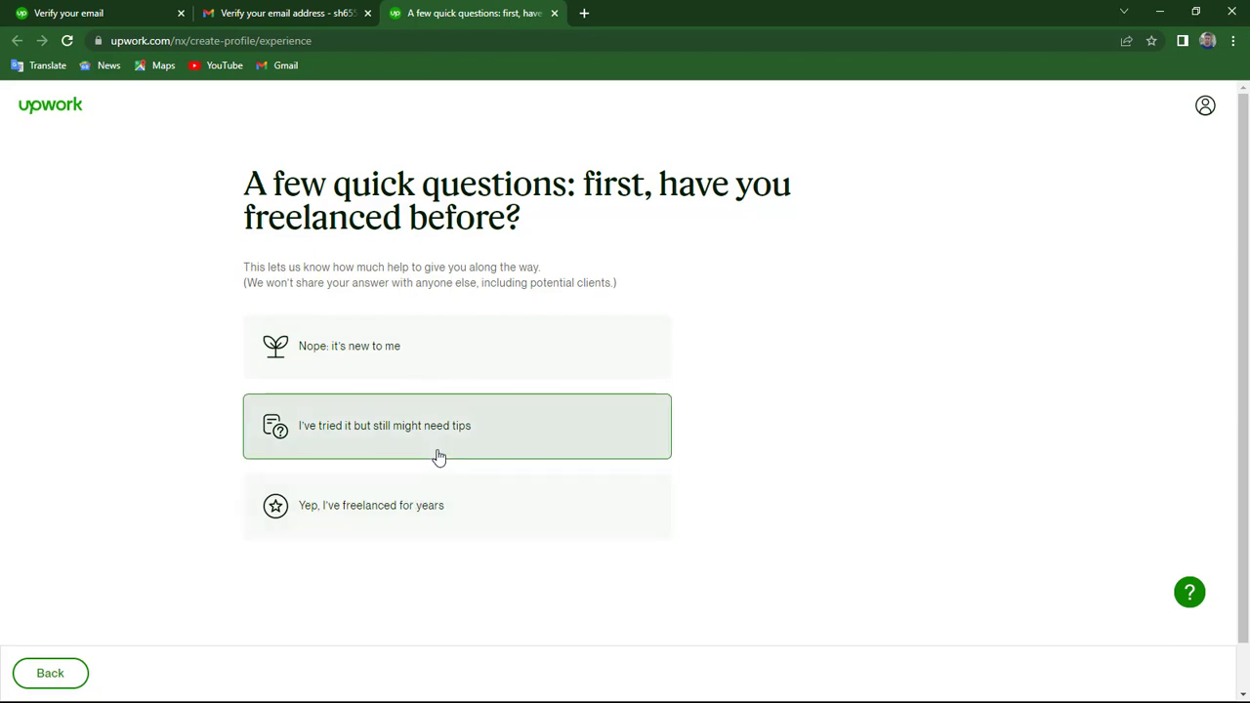
click(463, 363)
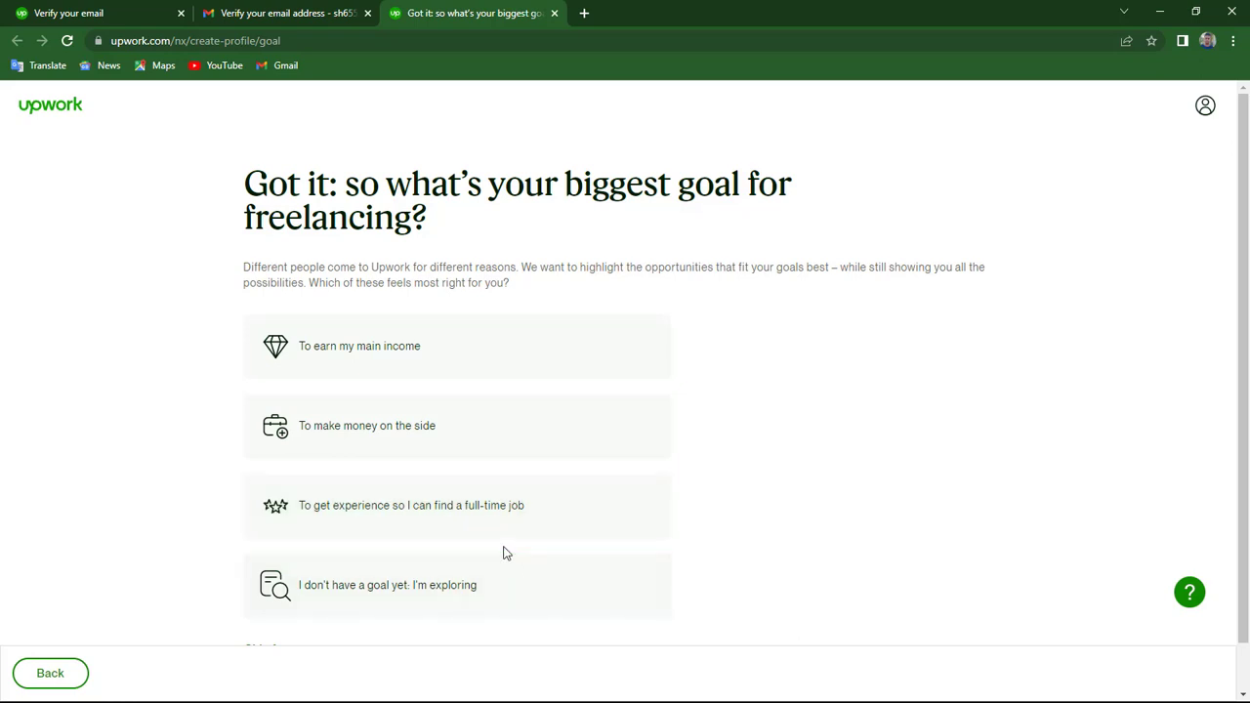
click(413, 351)
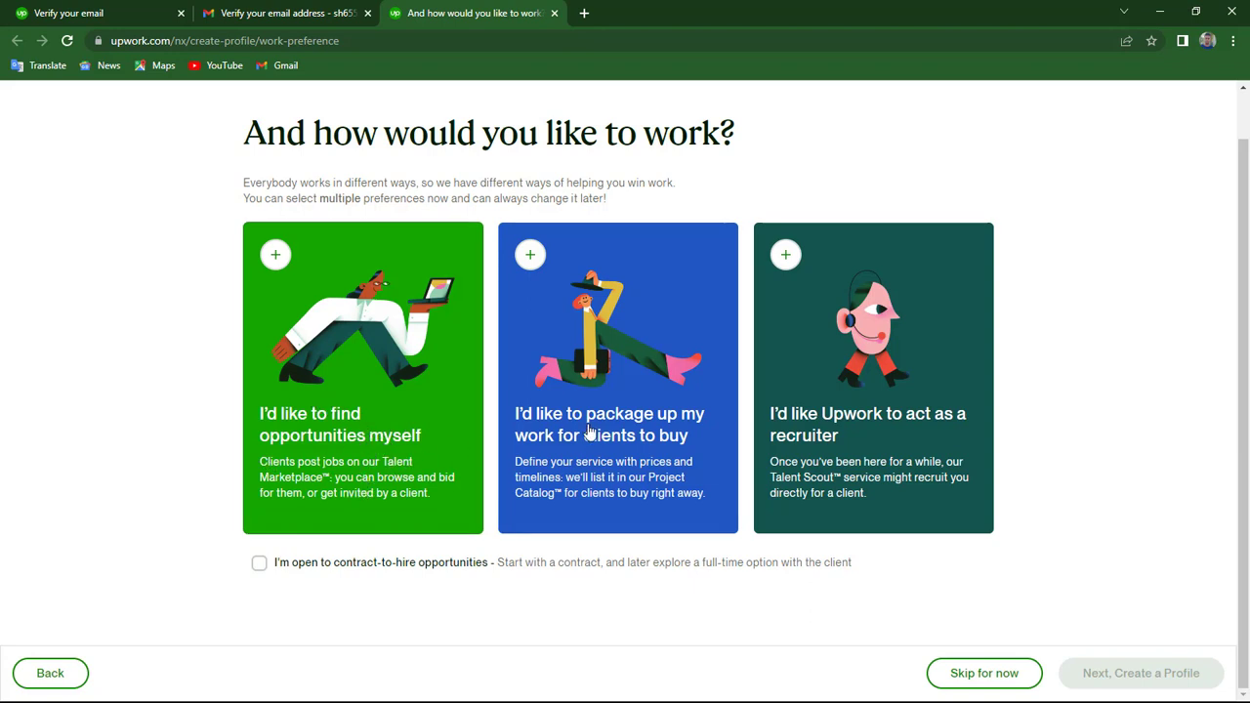
Choose to find opportunities myself, accept contract-to-hire work, and proceed to profile creation
click(389, 410)
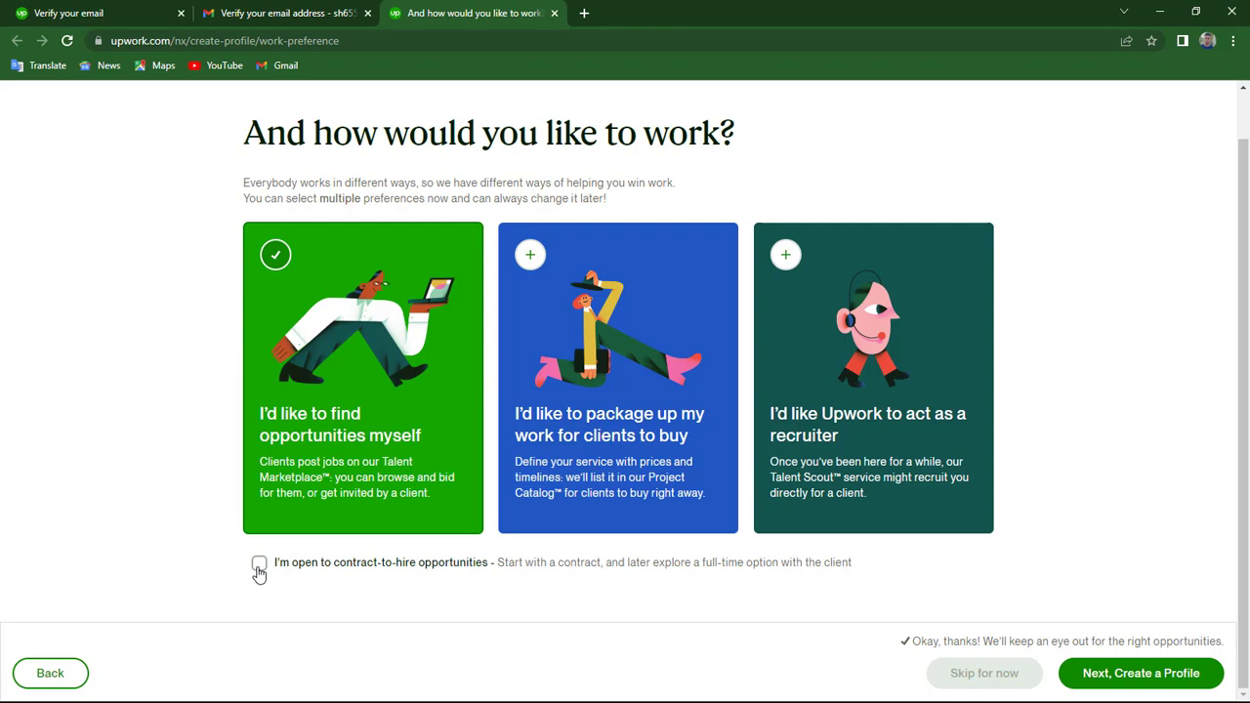
click(259, 567)
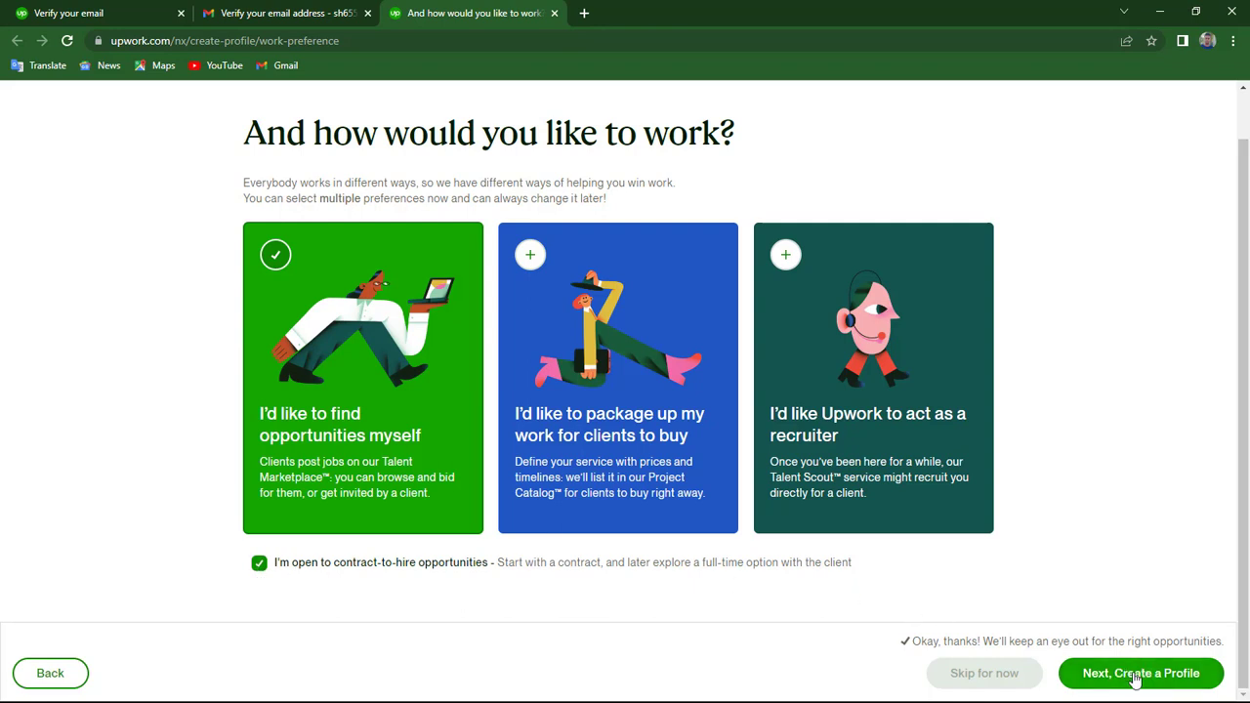
click(1136, 676)
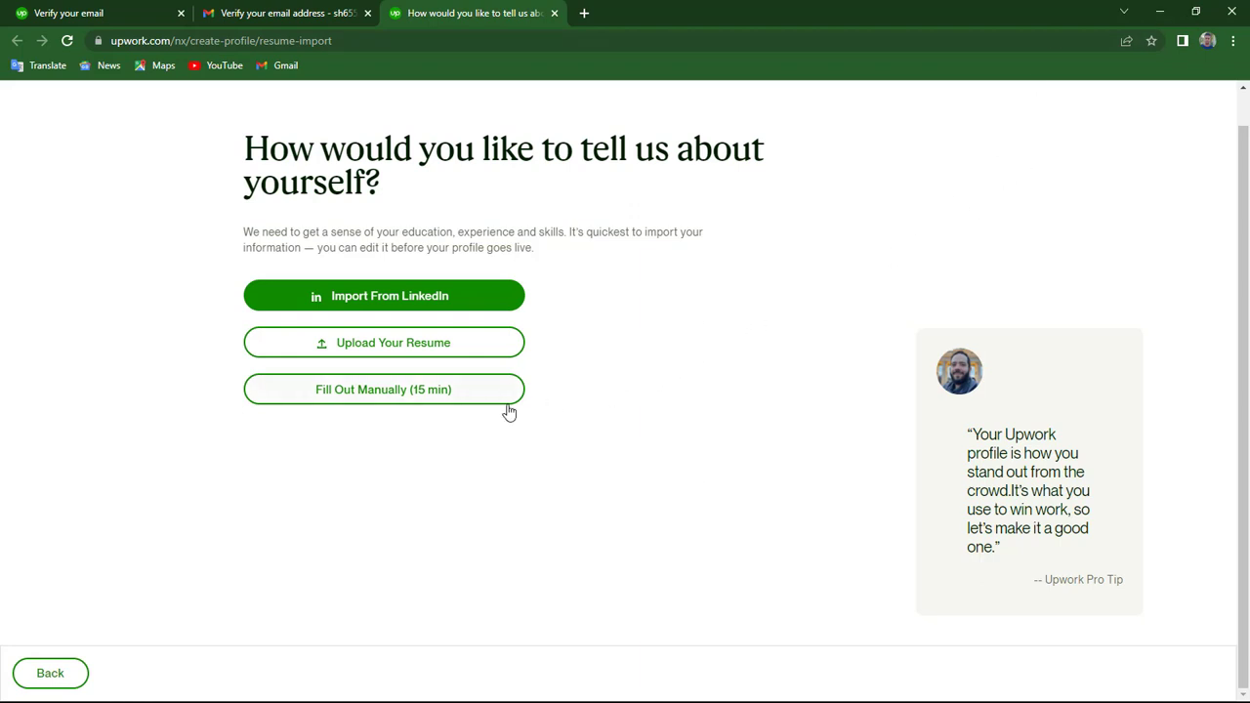
key(ctrl+t)
Launch Google Docs from the Google apps grid
click(1185, 107)
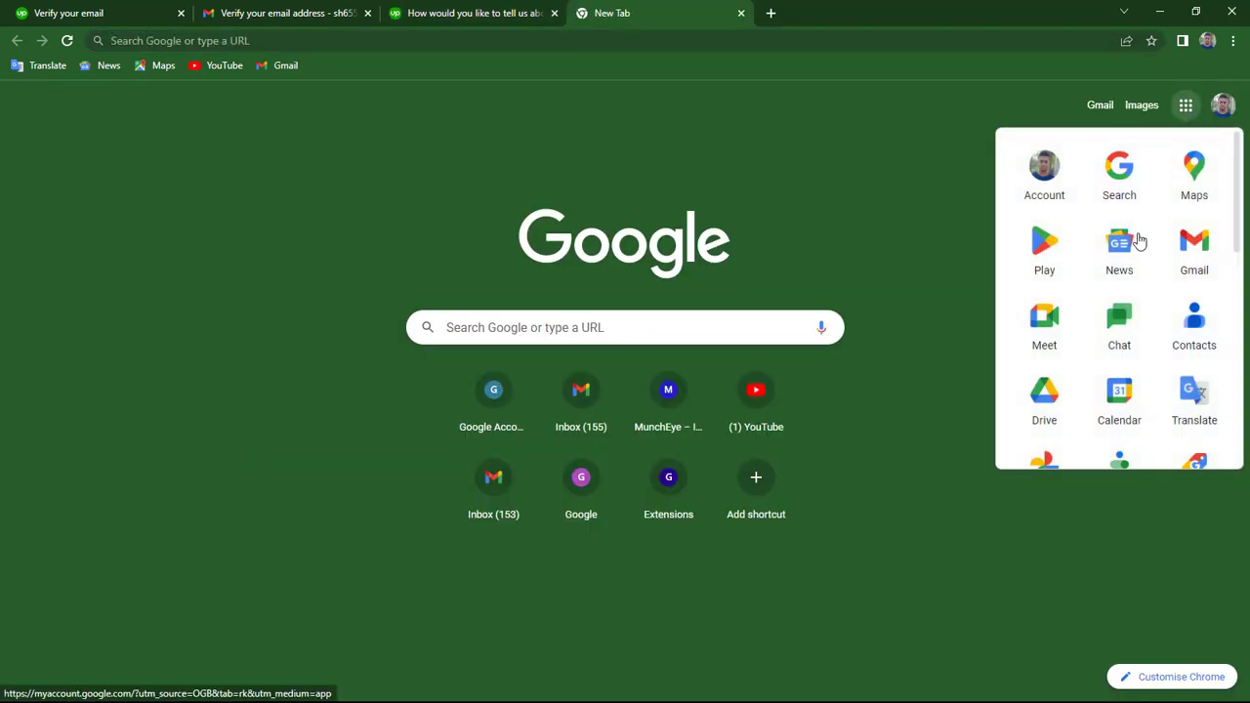
scroll(1077, 396, down, 1)
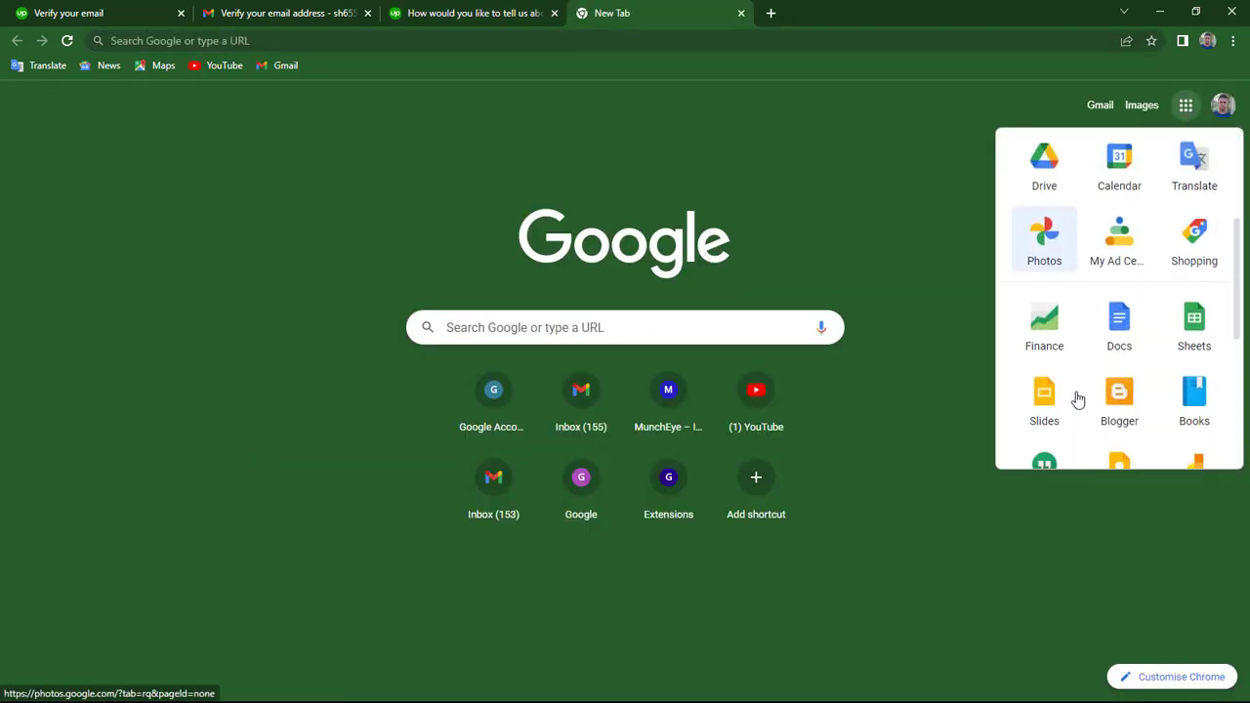
scroll(1080, 398, down, 2)
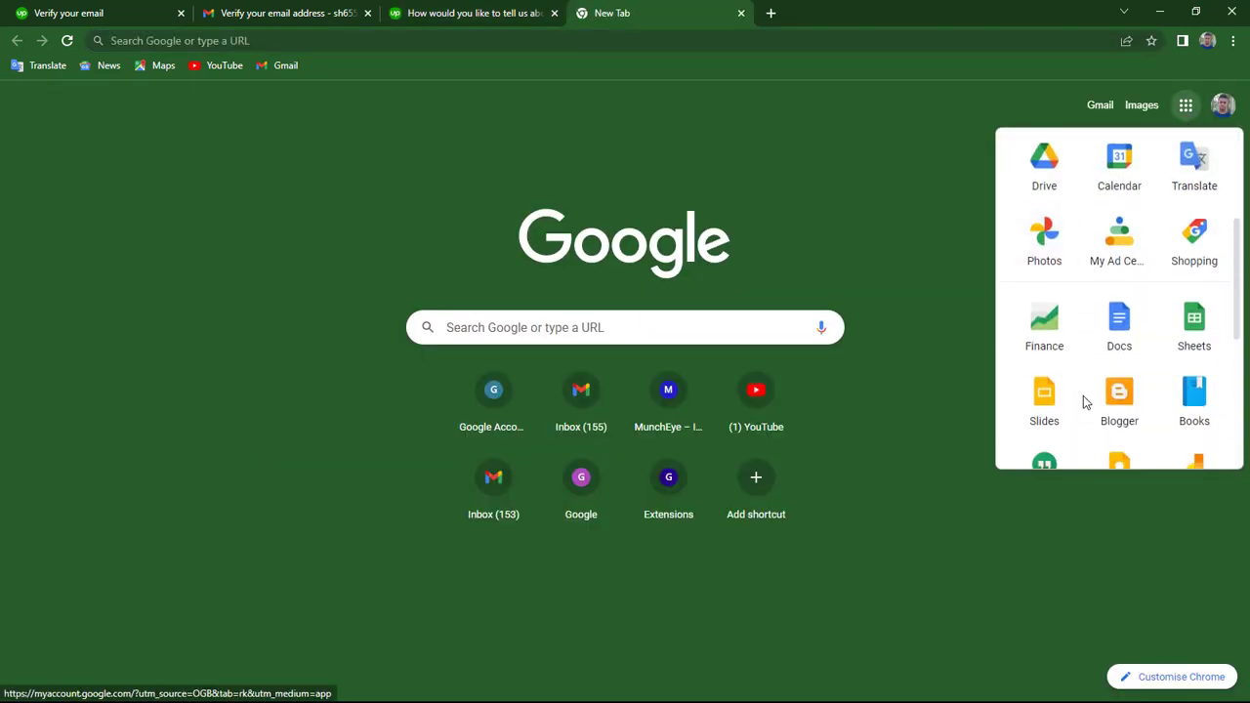
click(1121, 338)
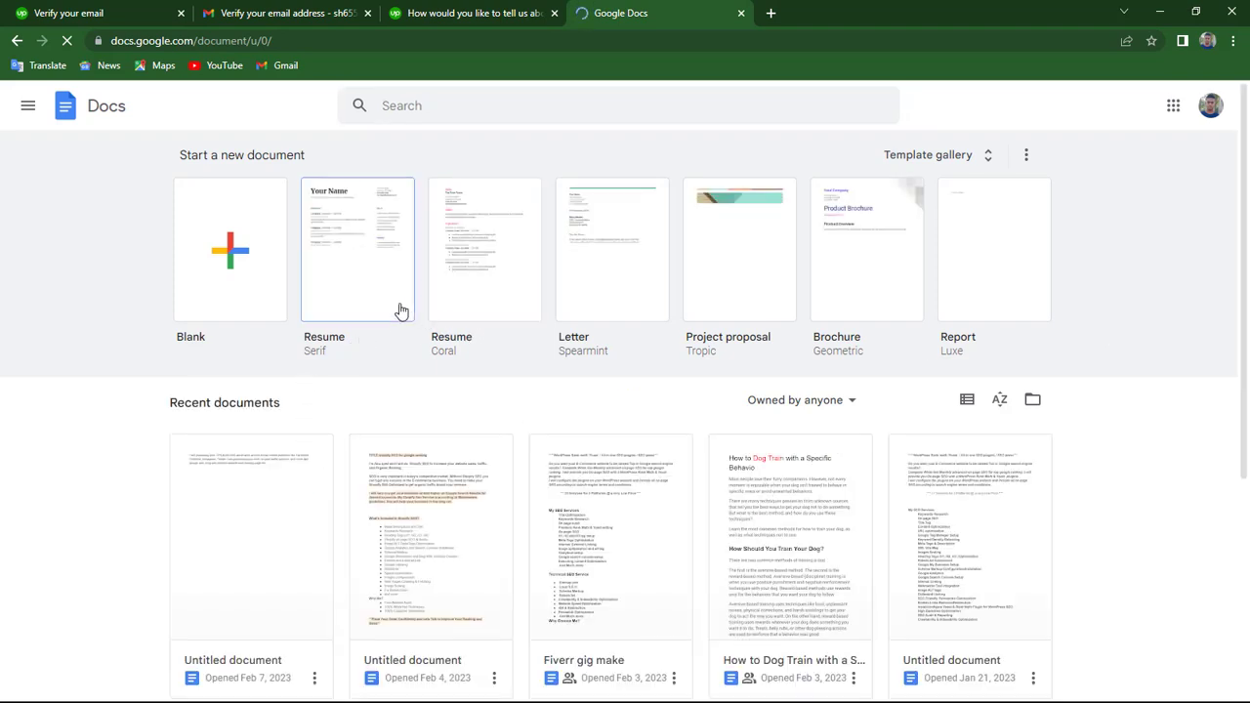
Start a document from the Serif resume template and replace 'Your Name' with the applicant's name
click(357, 281)
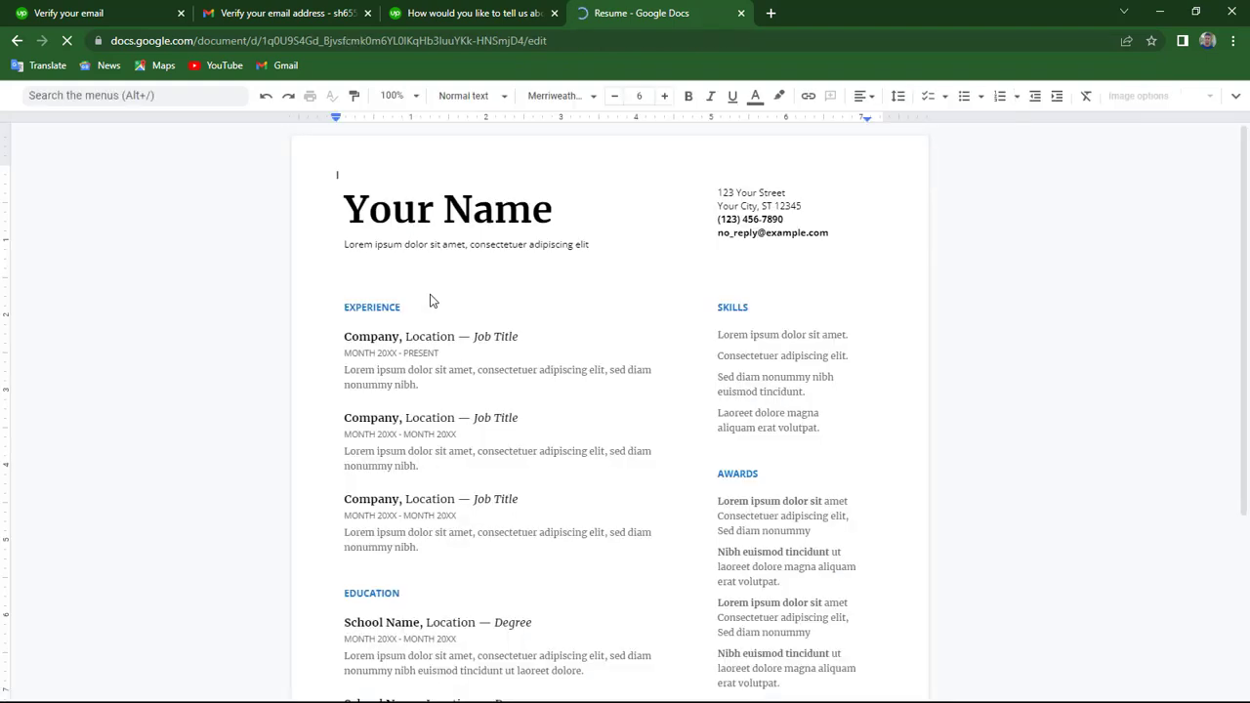
triple_click(507, 218)
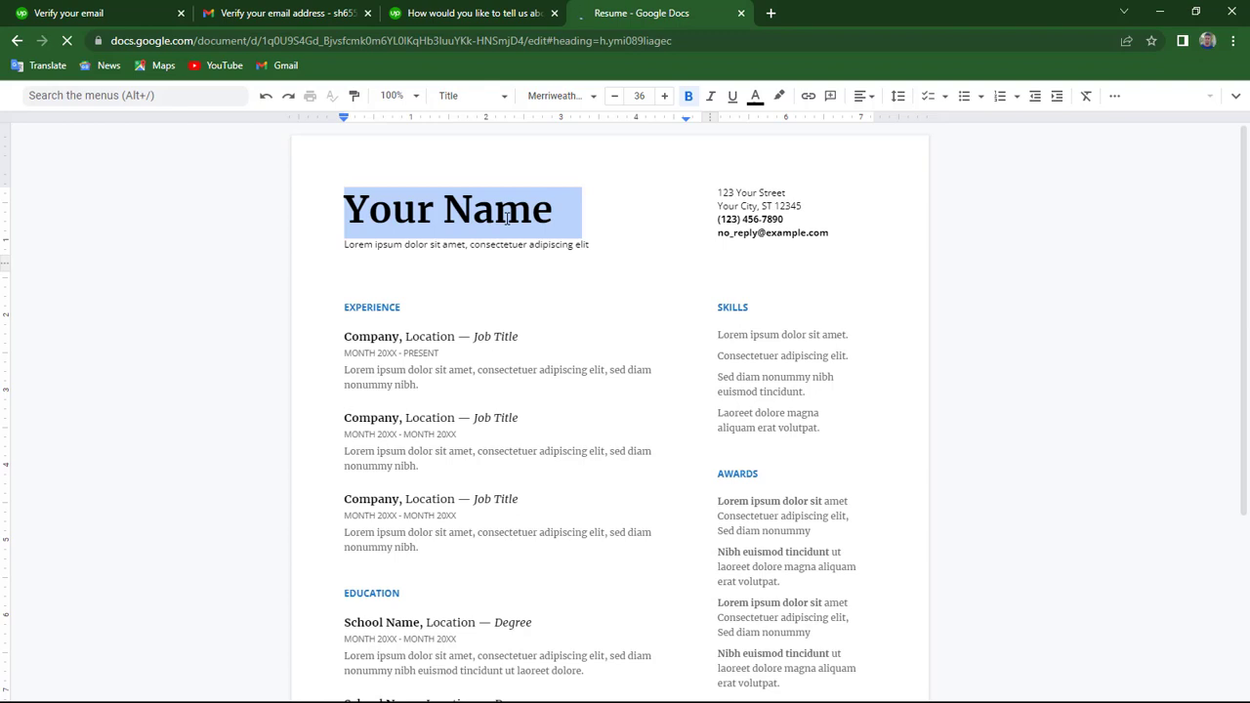
key(Delete)
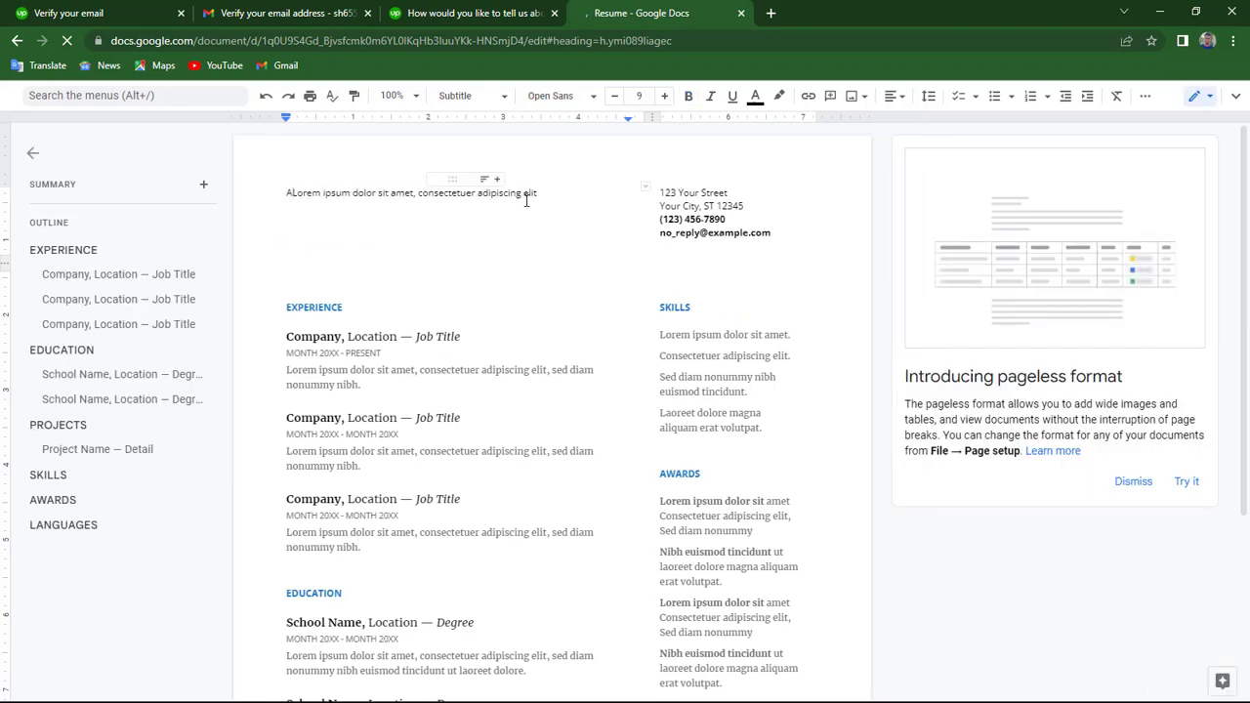
key(BackSpace)
key(ctrl+z)
double_click(484, 205)
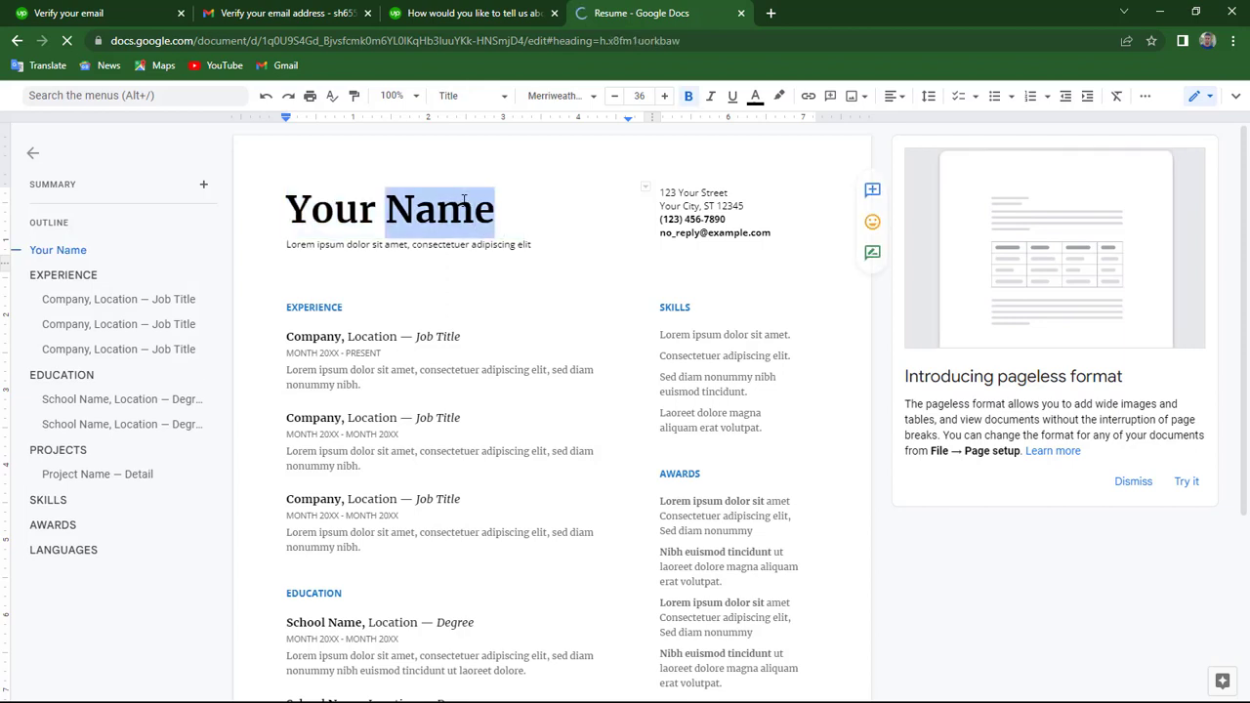
key(BackSpace)
key(BackSpace)
key(BackSpace)
key(BackSpace)
key(BackSpace)
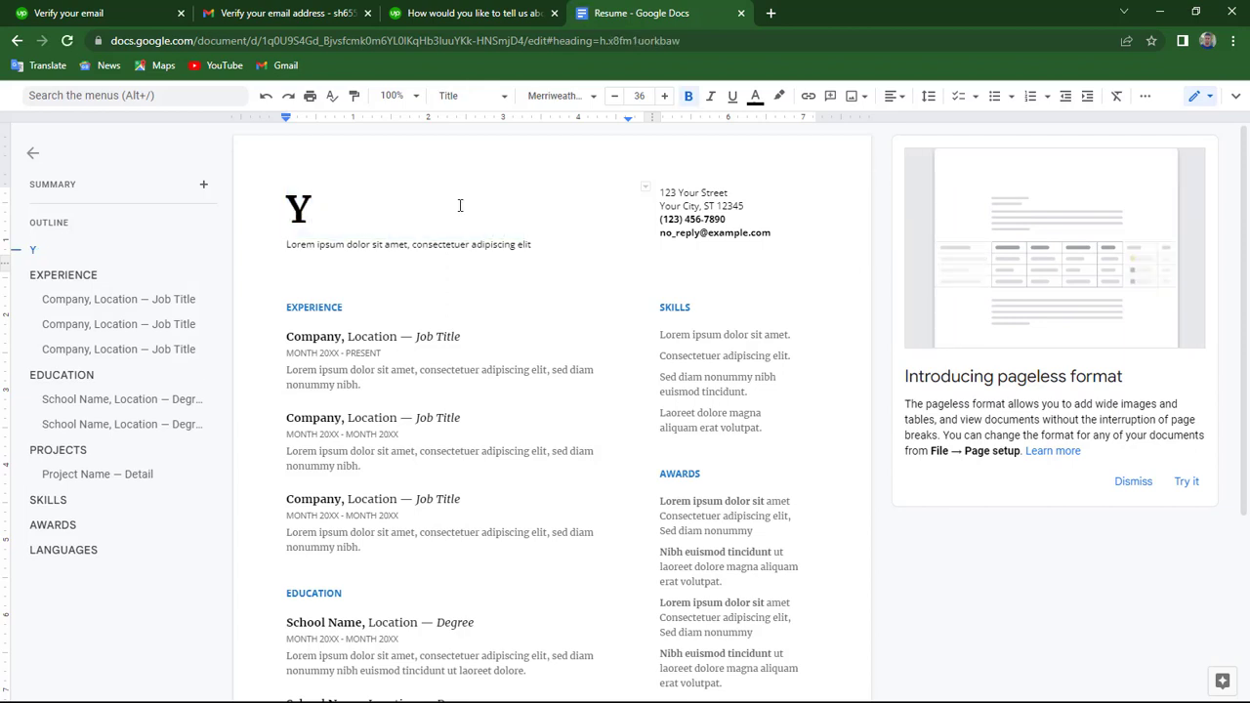
key(BackSpace)
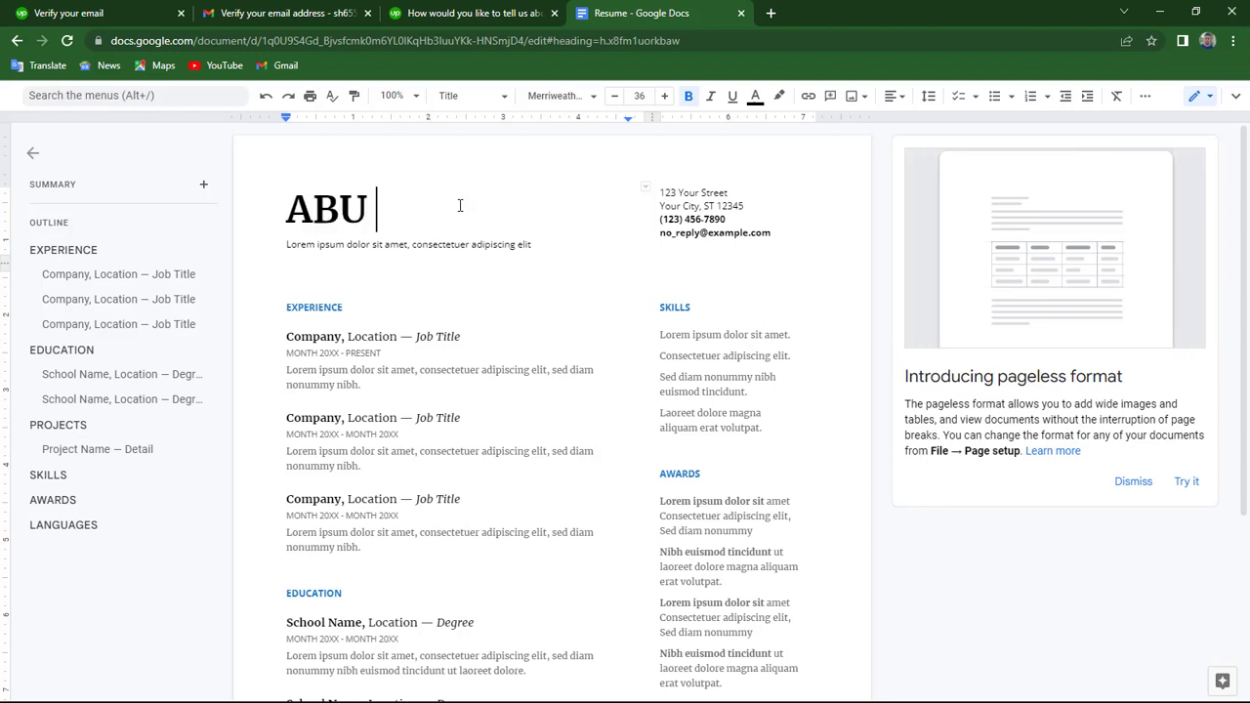
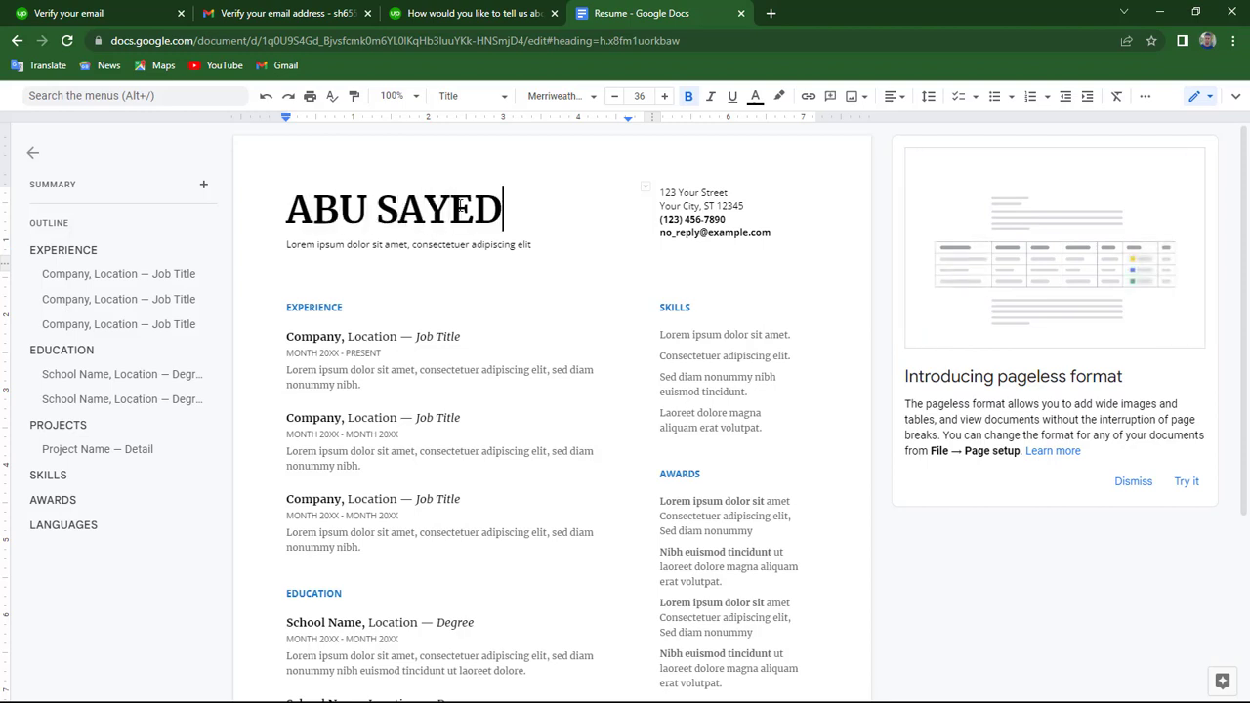
Set the subtitle to SEARCH ENGINE OPTIMIZER, add a prefix to the name, and shrink the title font
click(384, 247)
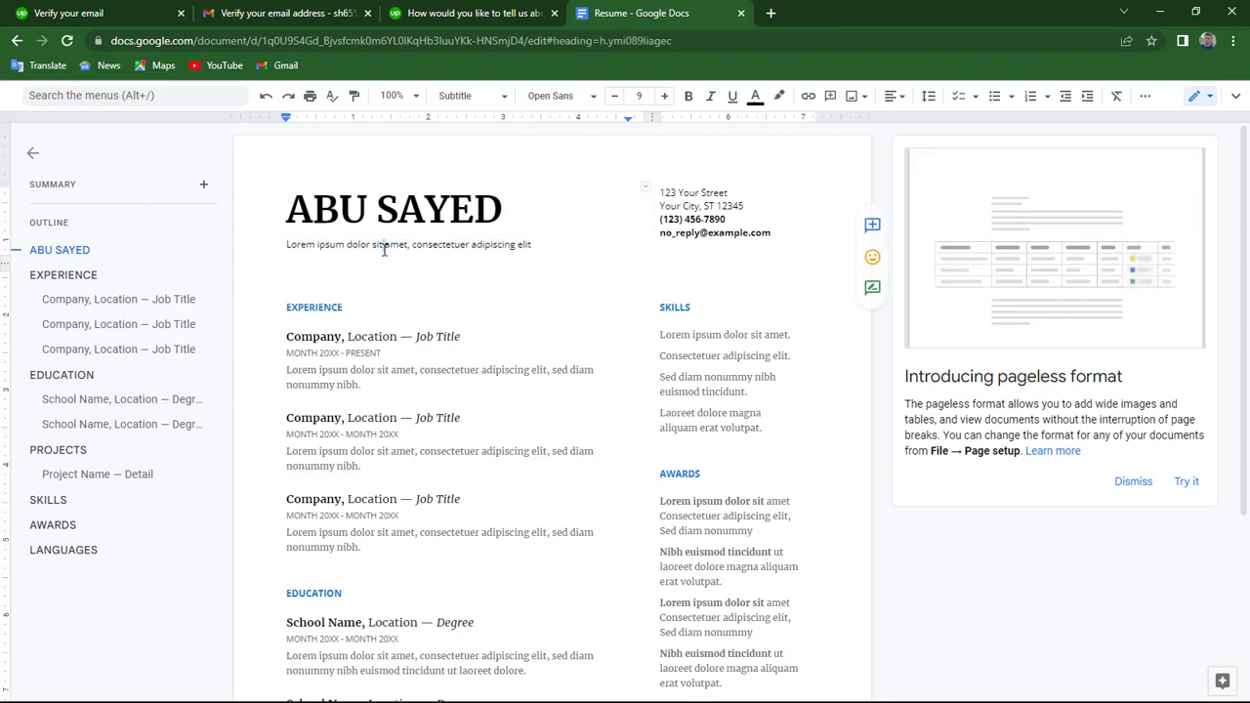
triple_click(384, 250)
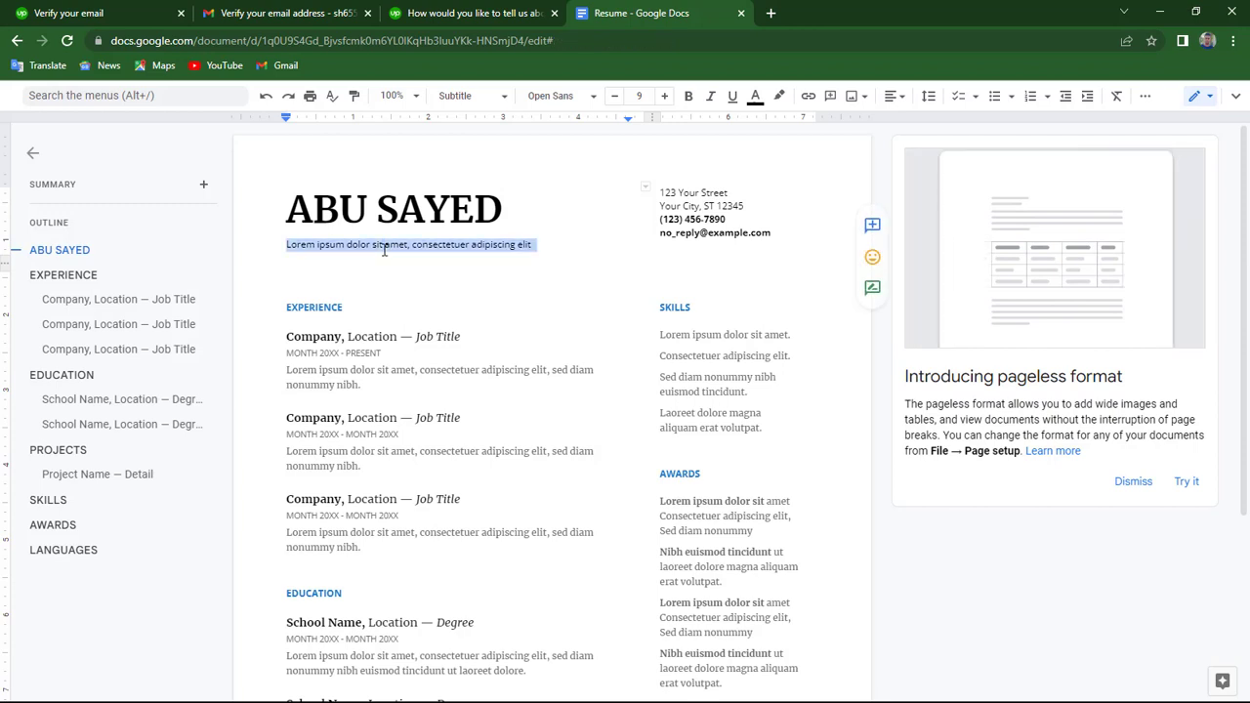
text(SEARCH ENGINE )
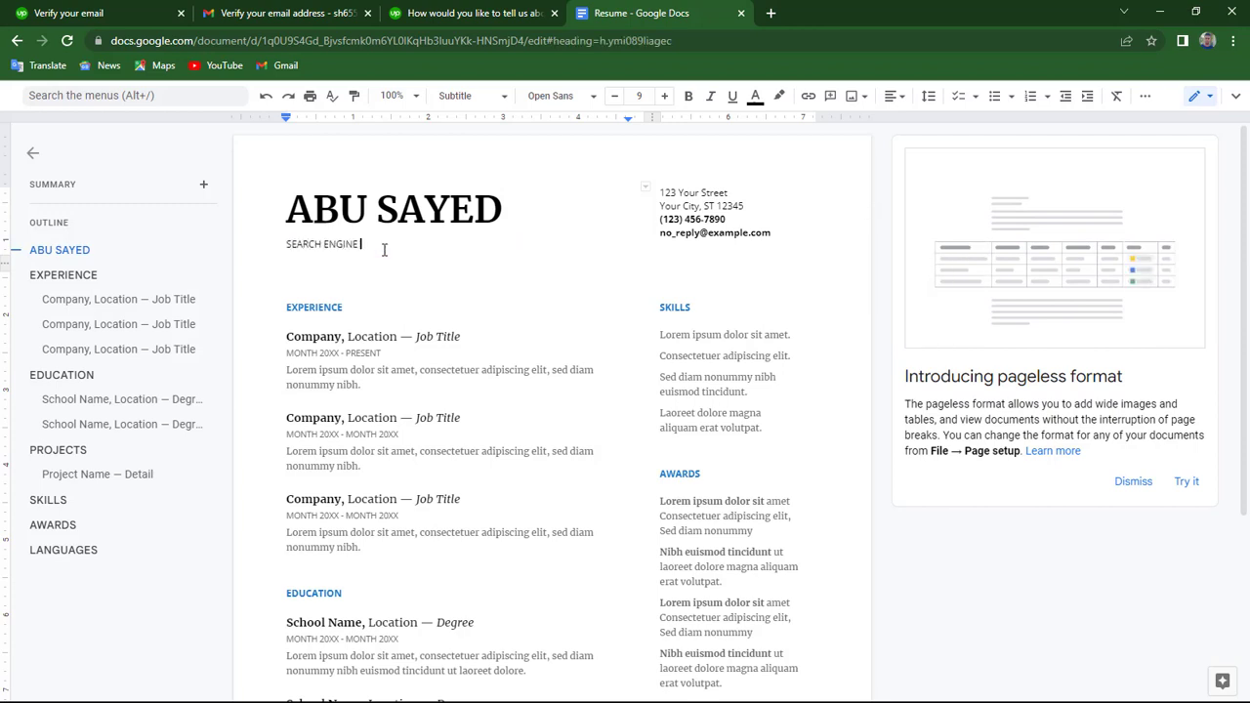
text(OPTIMIZER)
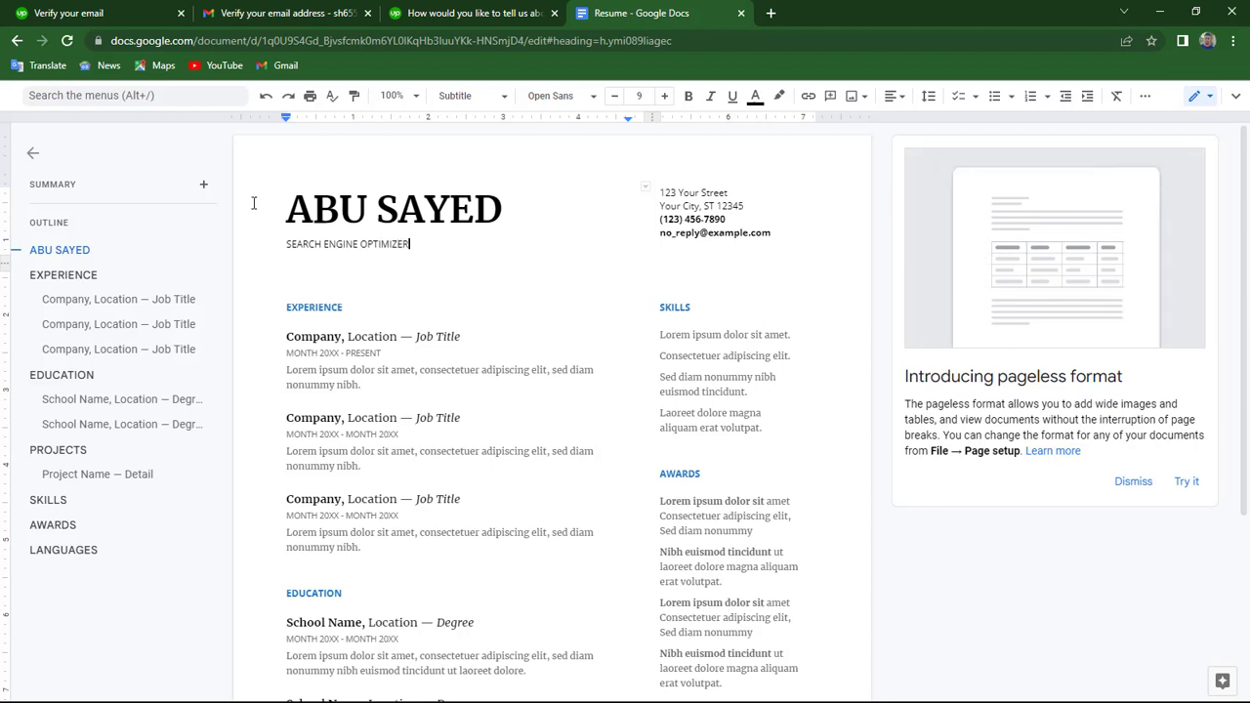
drag(253, 203, 503, 209)
click(614, 96)
click(615, 96)
click(615, 96)
click(615, 95)
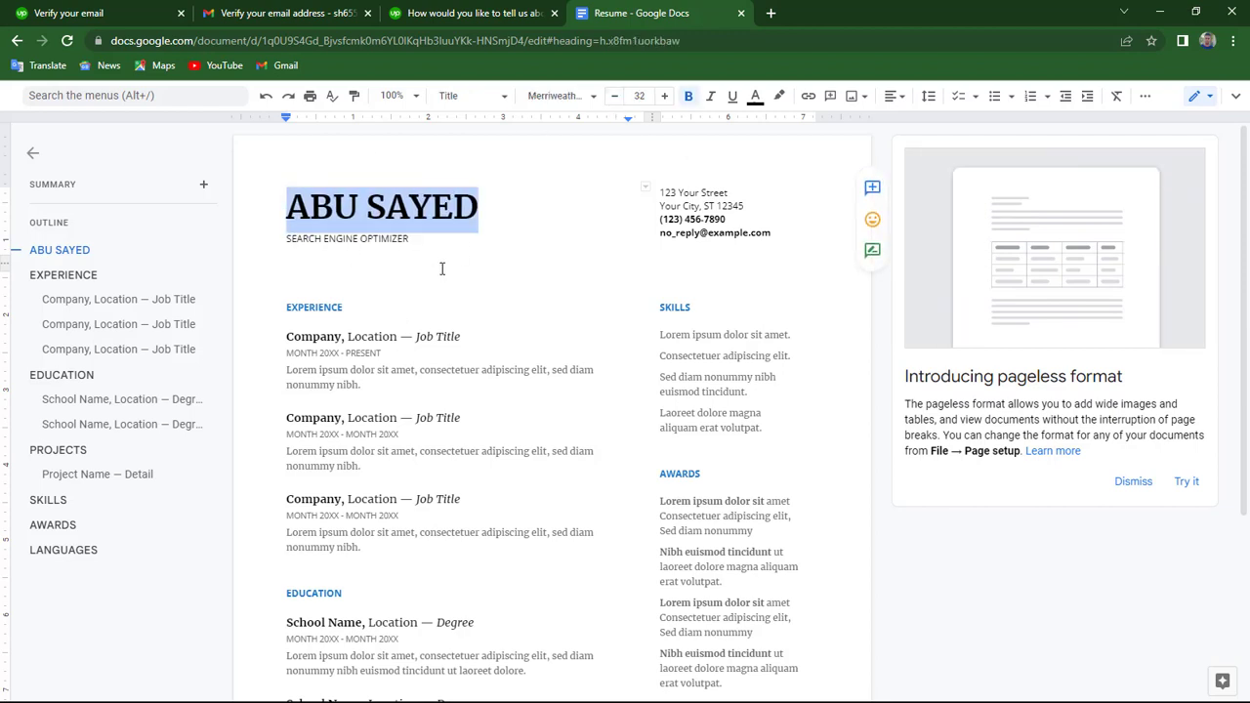
click(275, 204)
text(MD)
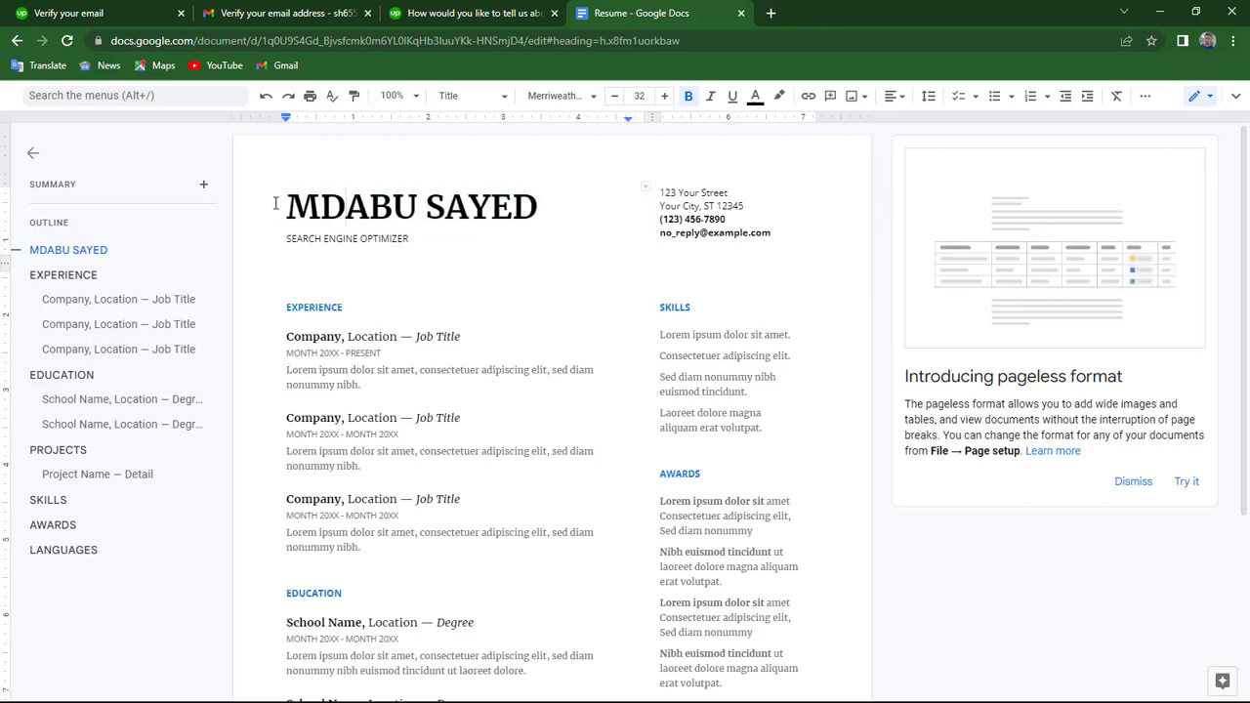
text(.)
drag(275, 203, 547, 207)
click(615, 95)
click(614, 96)
click(614, 95)
click(614, 96)
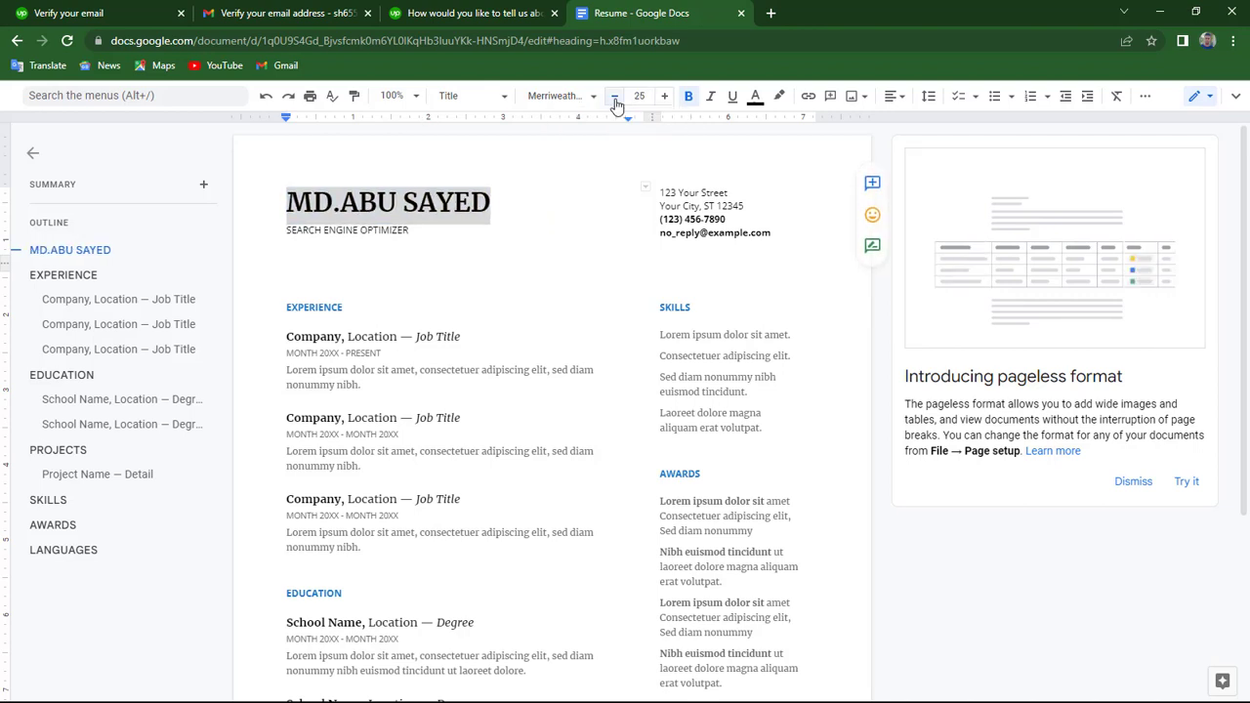
click(280, 199)
drag(283, 201, 325, 201)
click(615, 96)
click(614, 96)
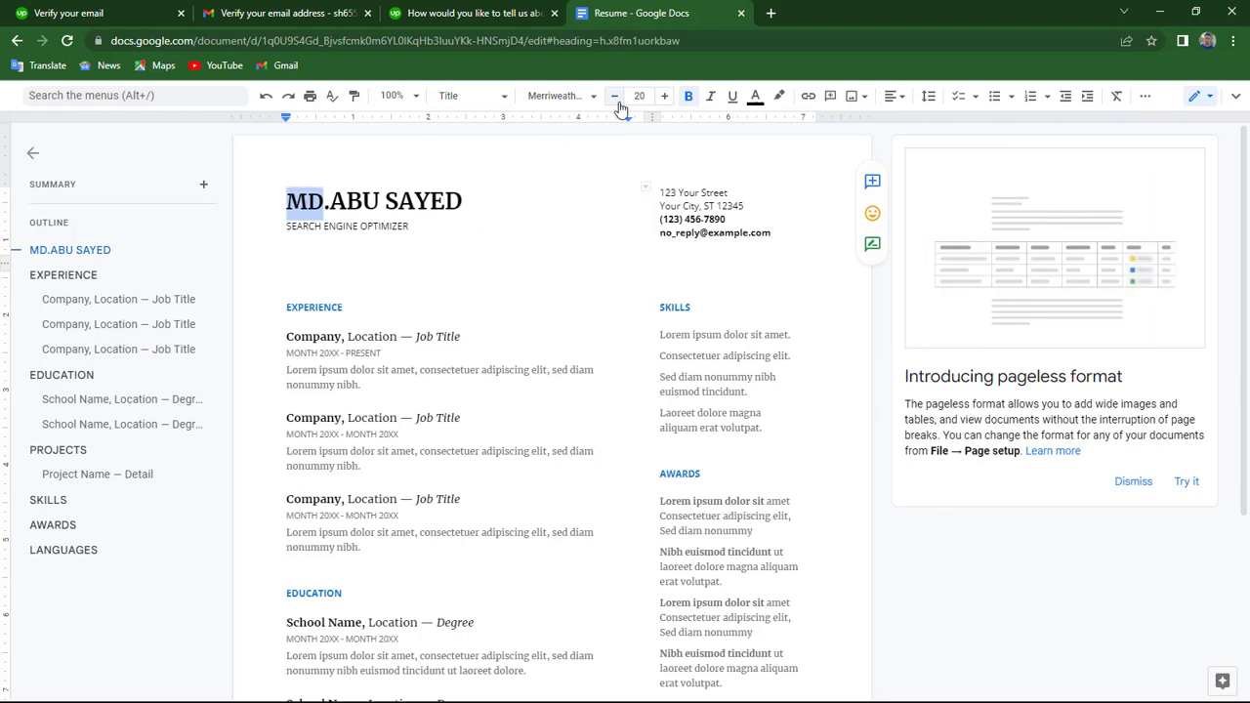
click(466, 202)
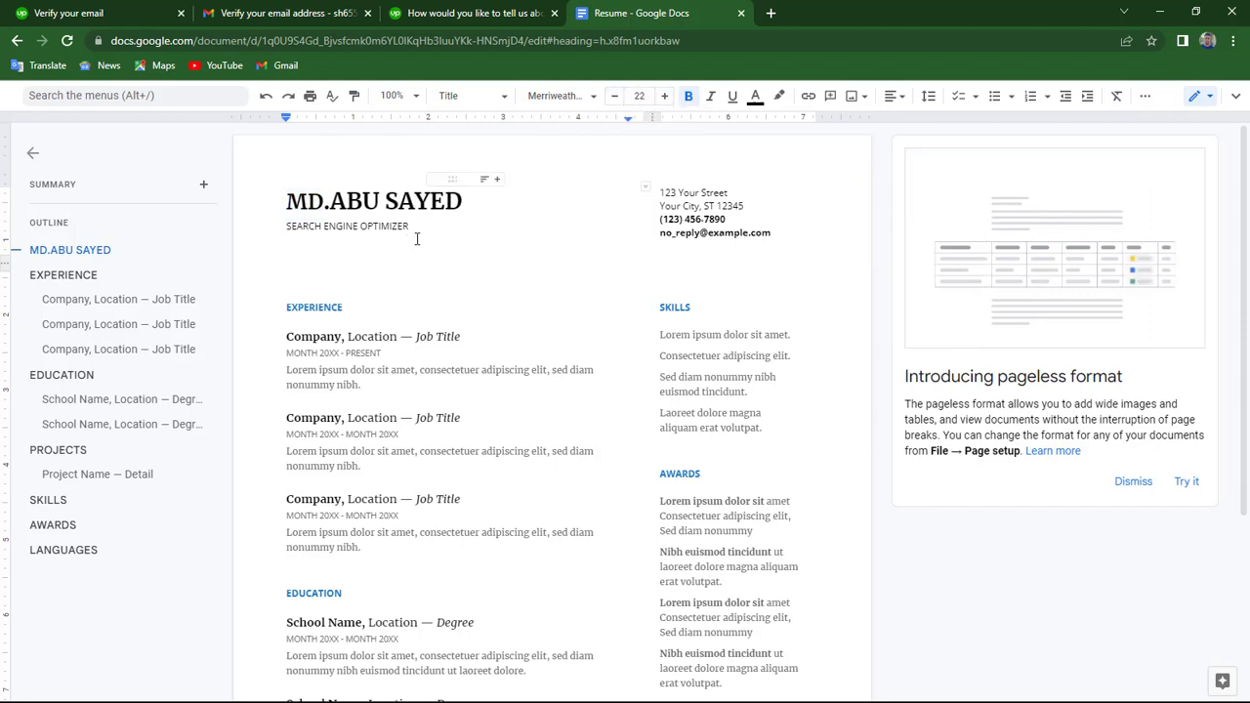
Delete the sample street line from the contact block
scroll(411, 264, down, 2)
scroll(489, 291, up, 2)
drag(714, 193, 662, 192)
key(BackSpace)
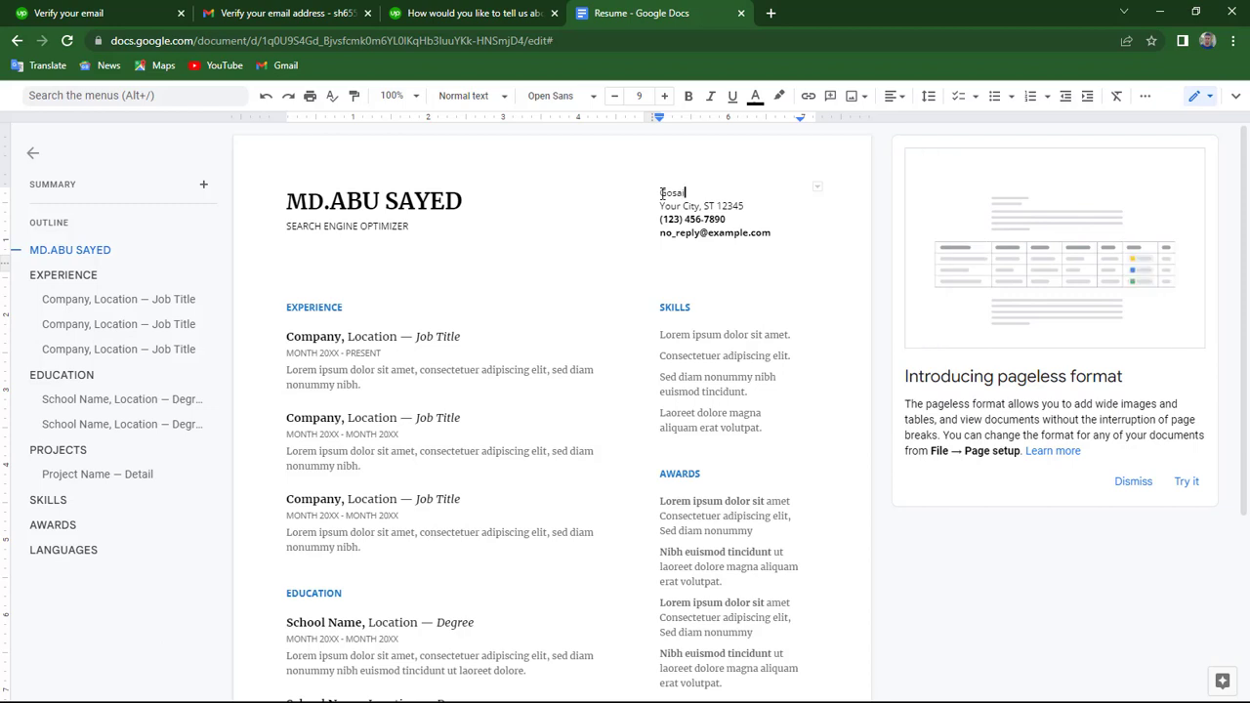
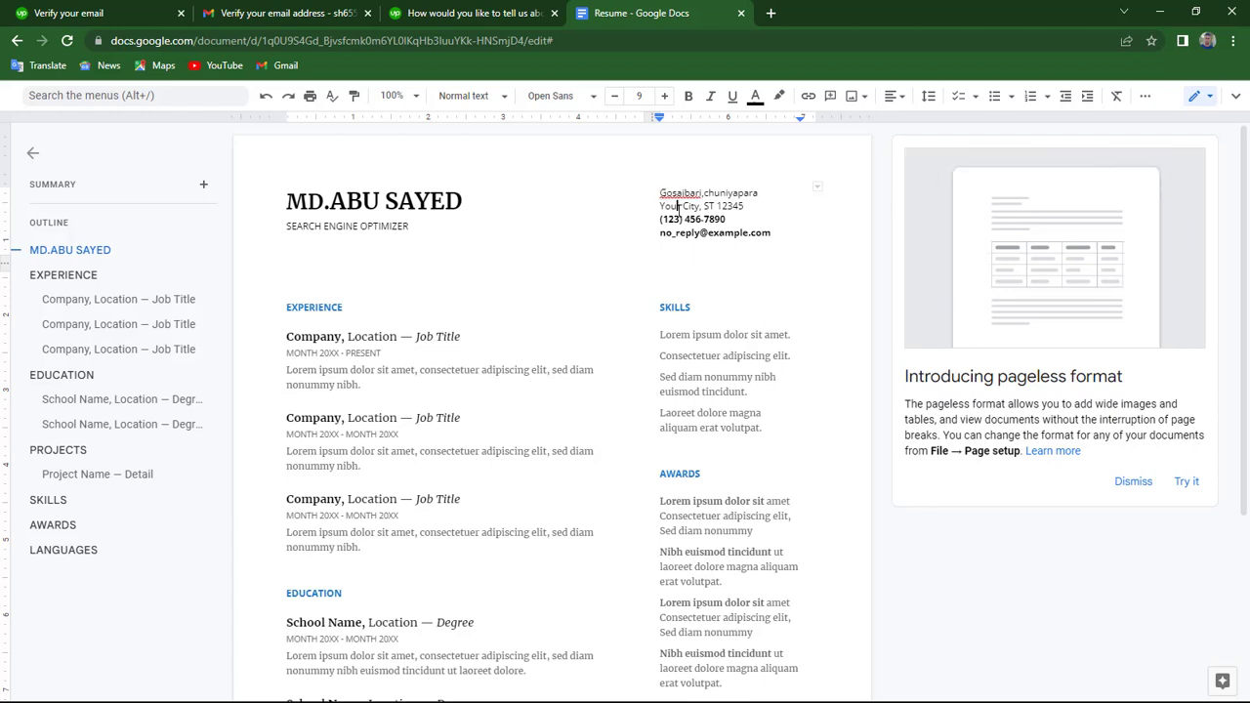
Replace the sample street, city and postal code with the owner's own address
double_click(679, 206)
shift+click(704, 206)
key(BackSpace)
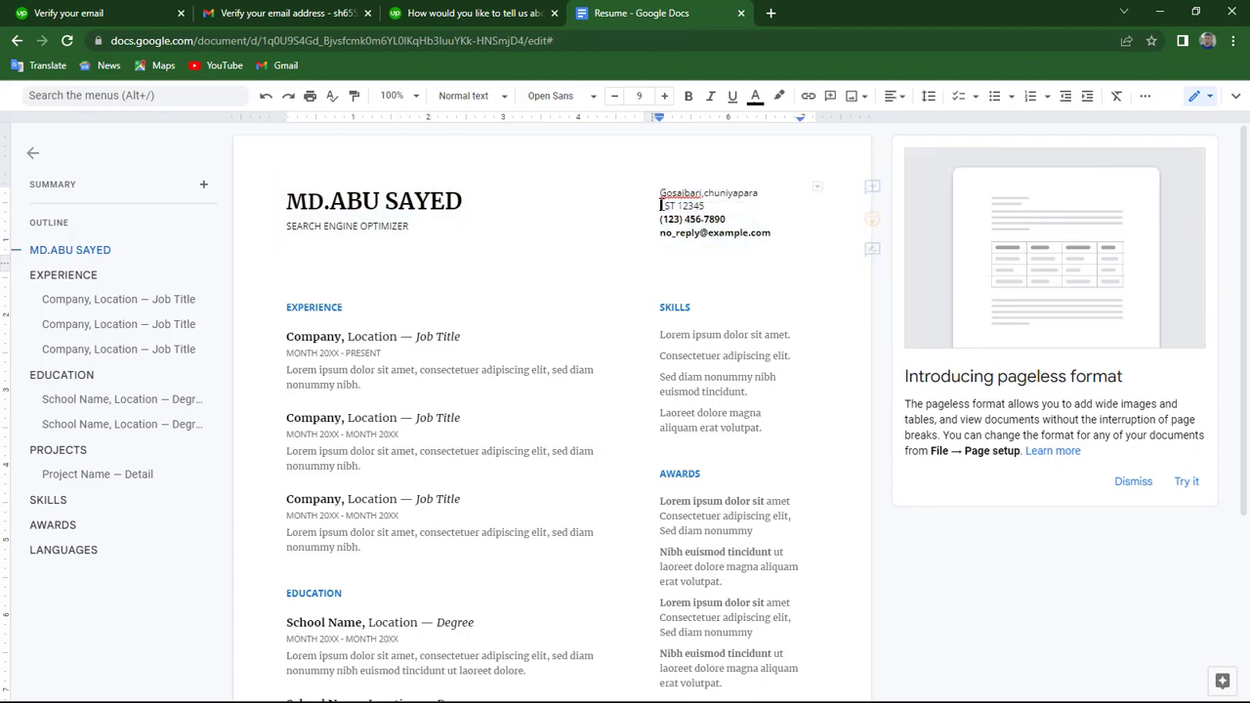
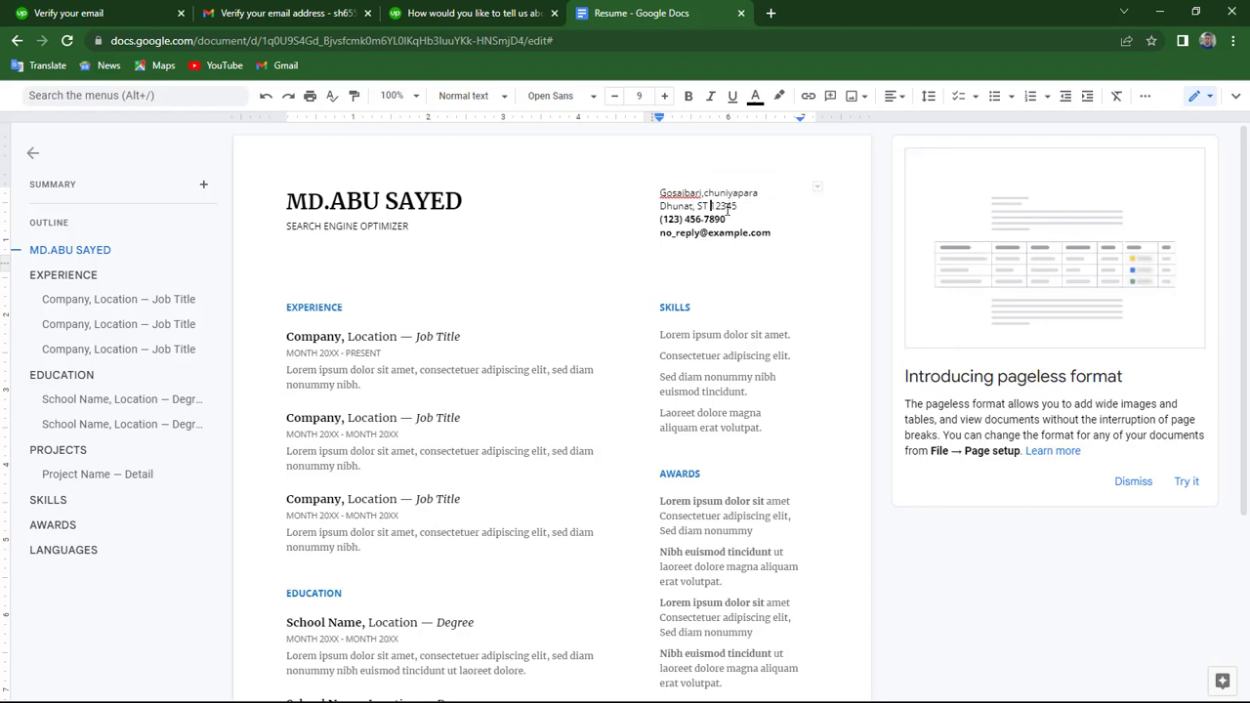
double_click(723, 206)
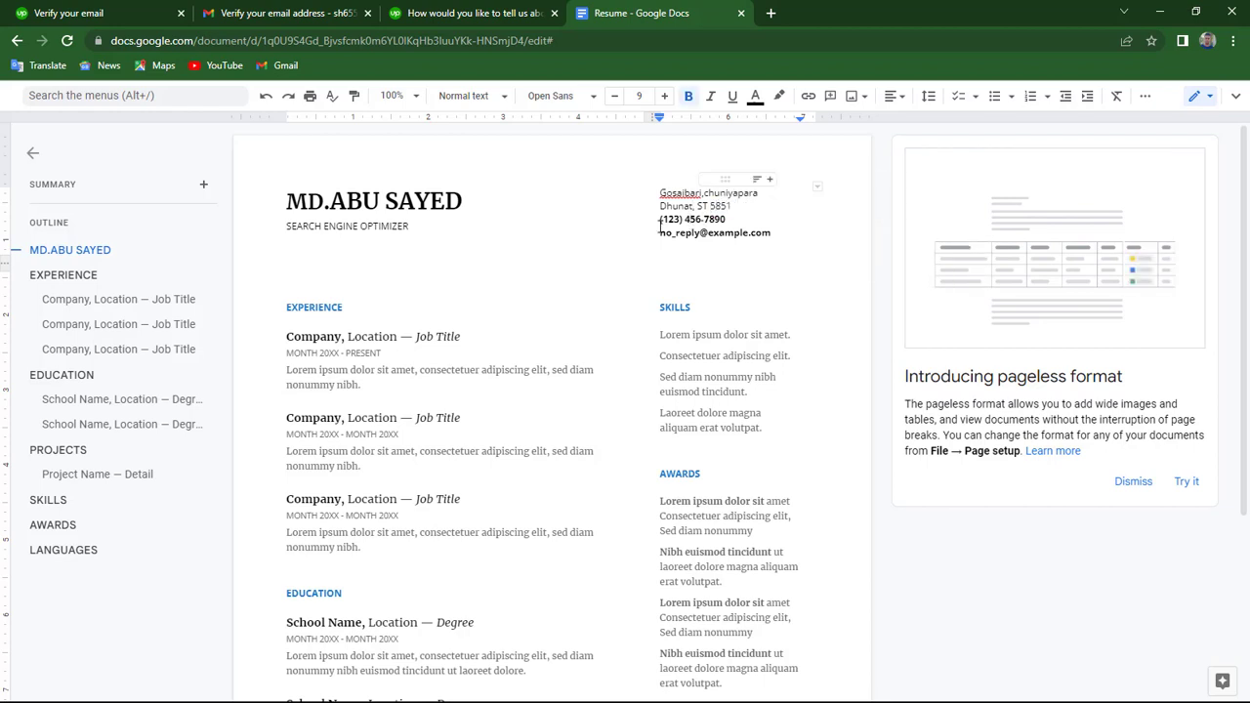
Replace the sample phone number and e-mail with the owner's phone number and e-mail address
drag(661, 219, 728, 220)
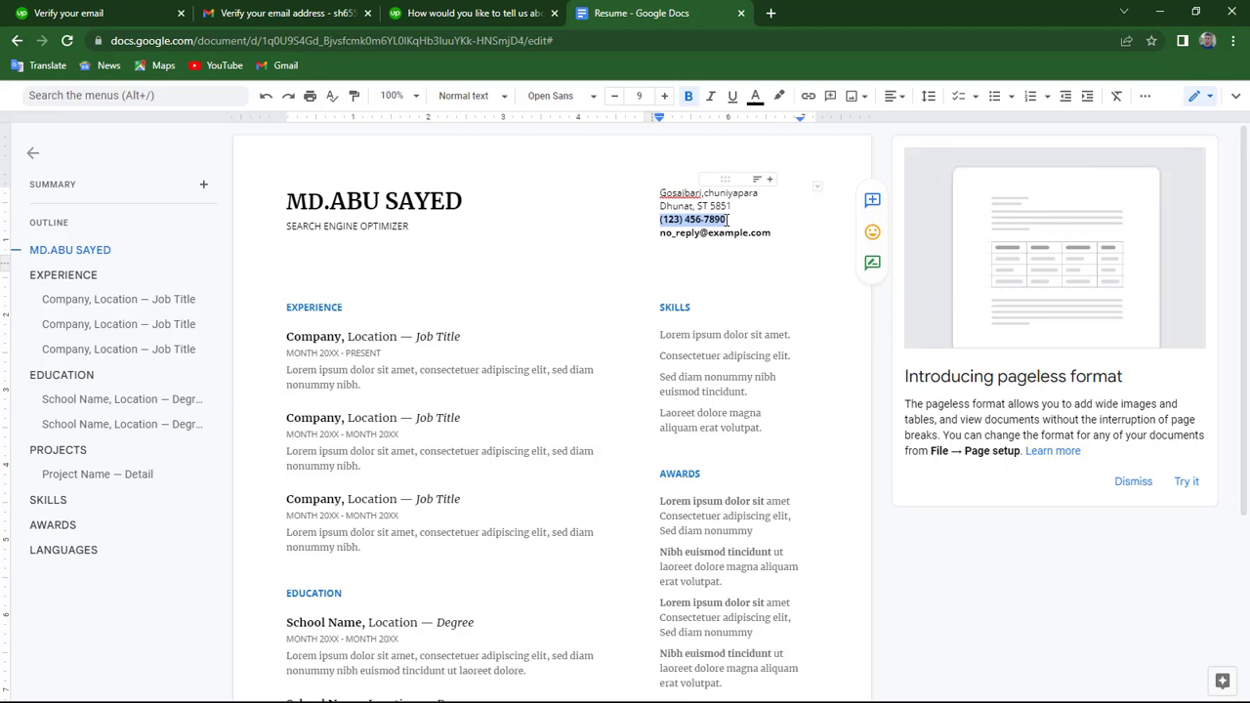
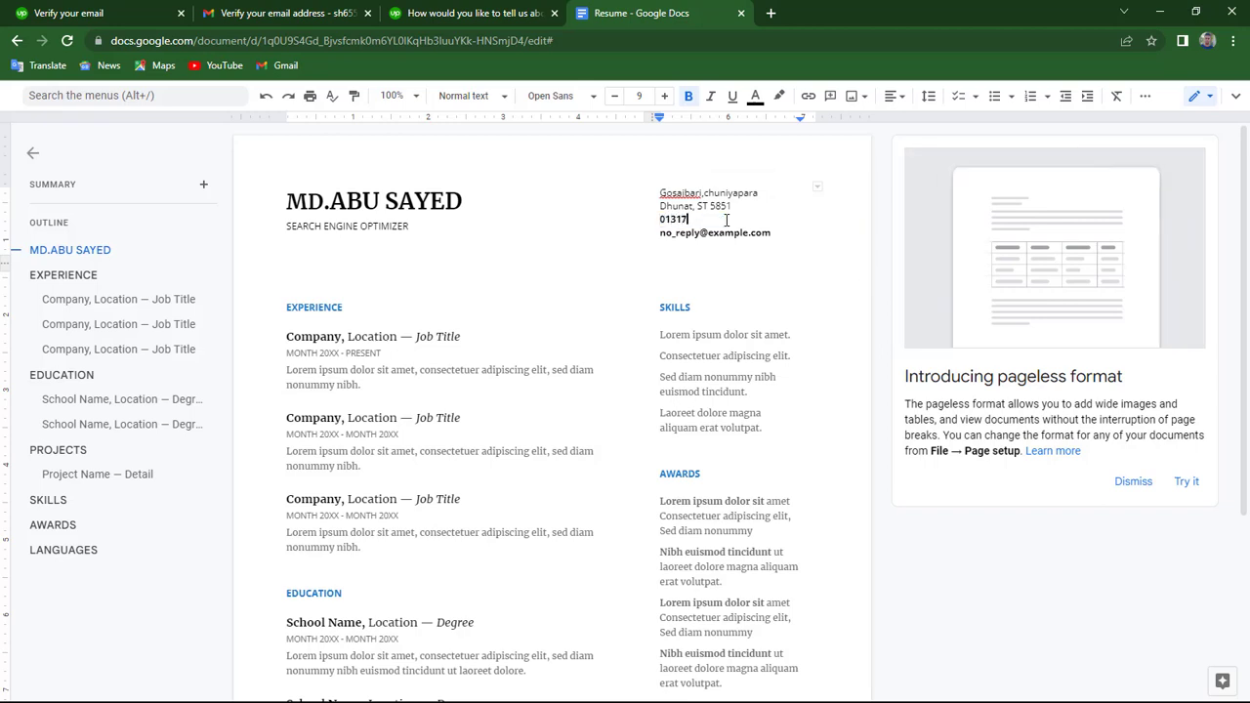
triple_click(713, 232)
key(BackSpace)
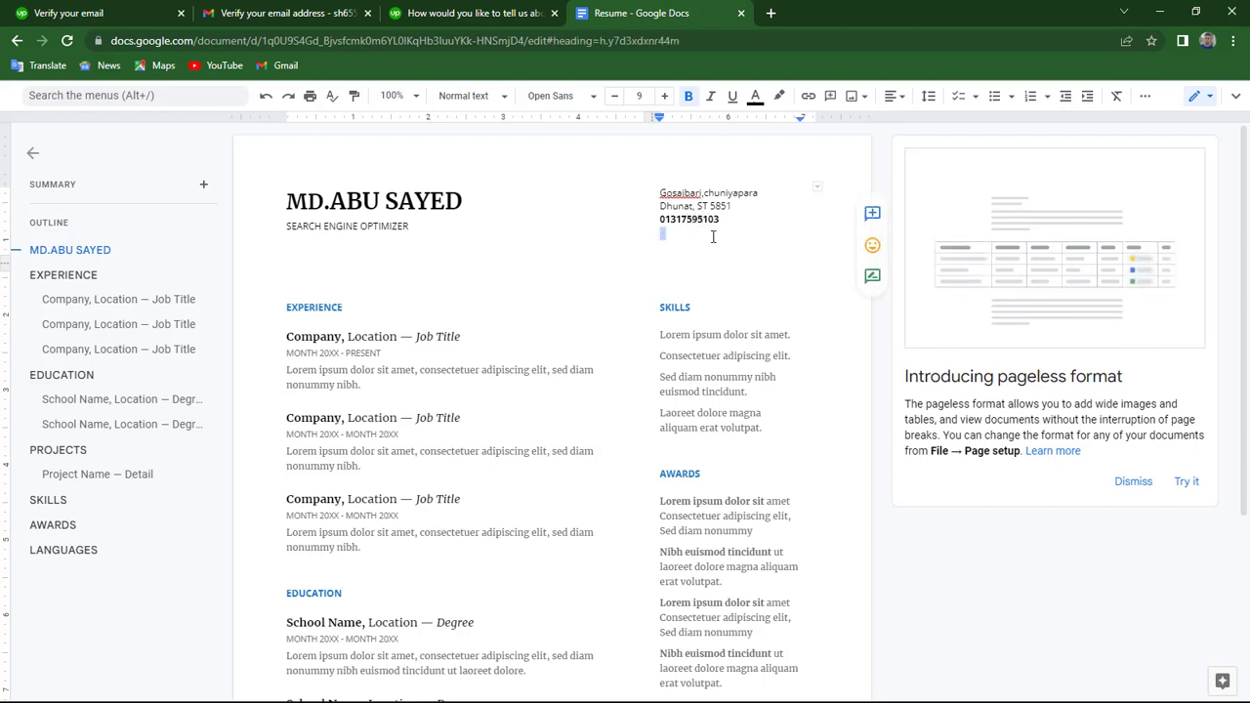
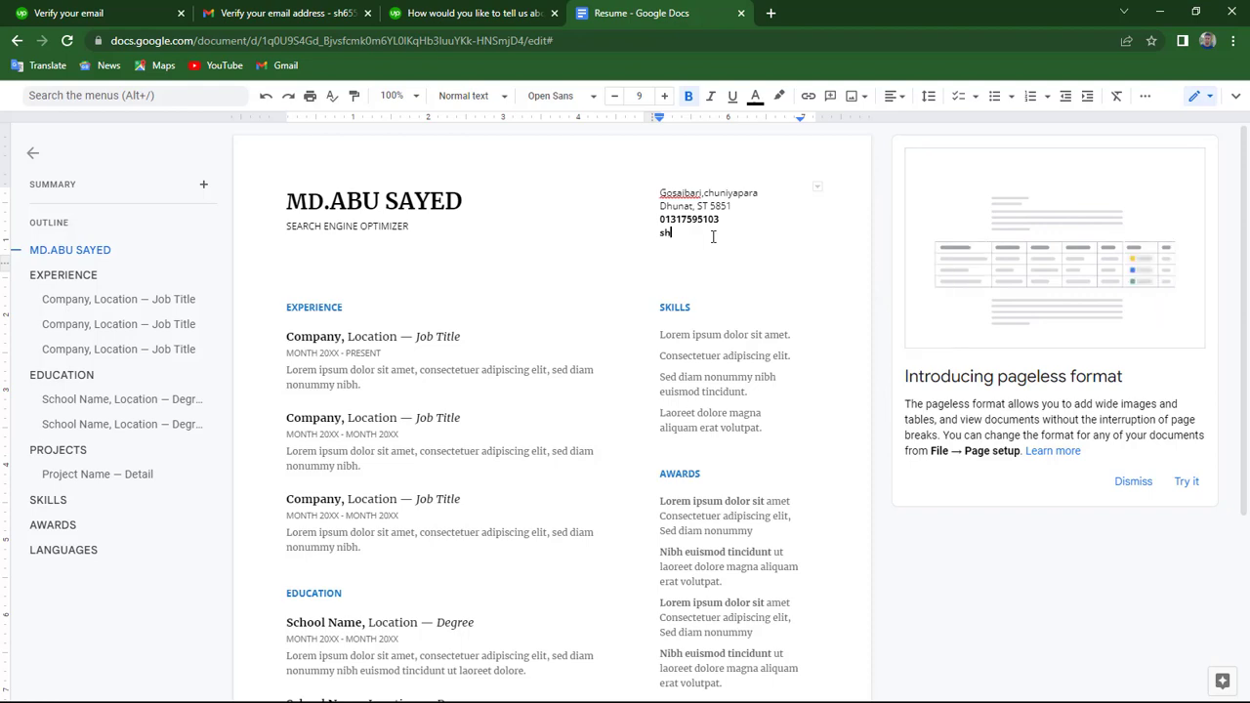
click(393, 301)
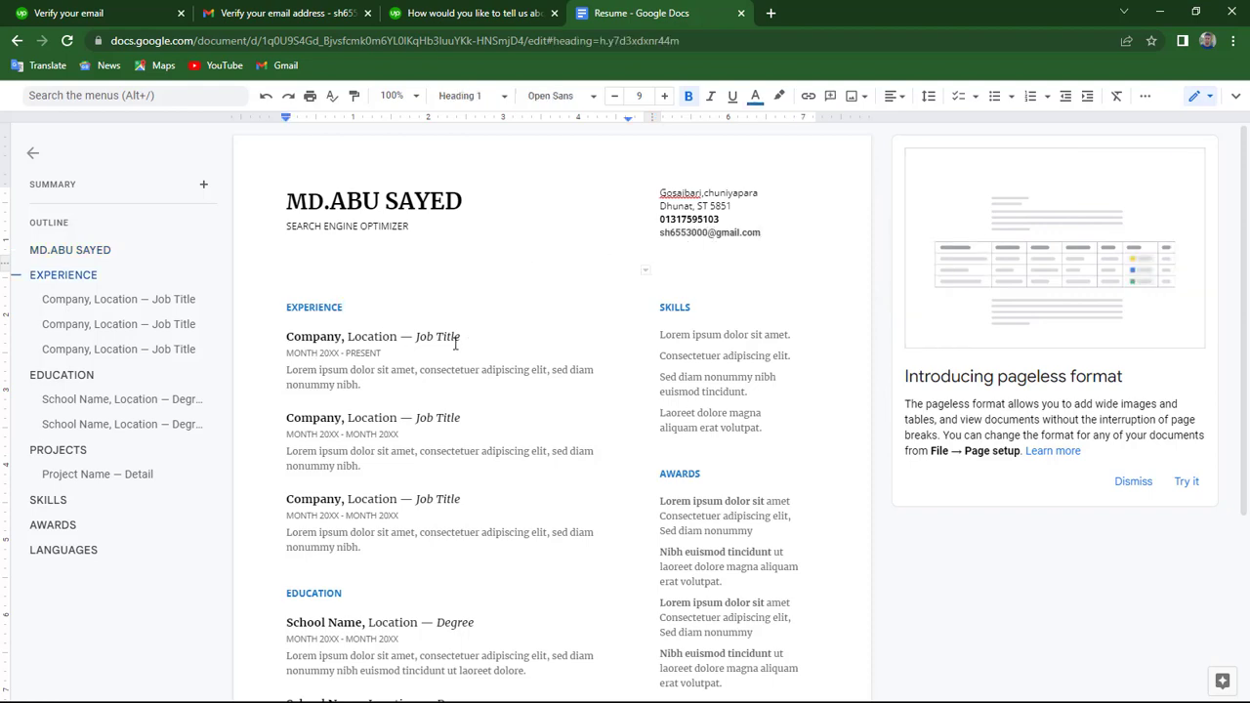
Replace the first two placeholder skills with 'Website audit' and 'Seyword research'
scroll(358, 342, down, 1)
drag(789, 258, 686, 339)
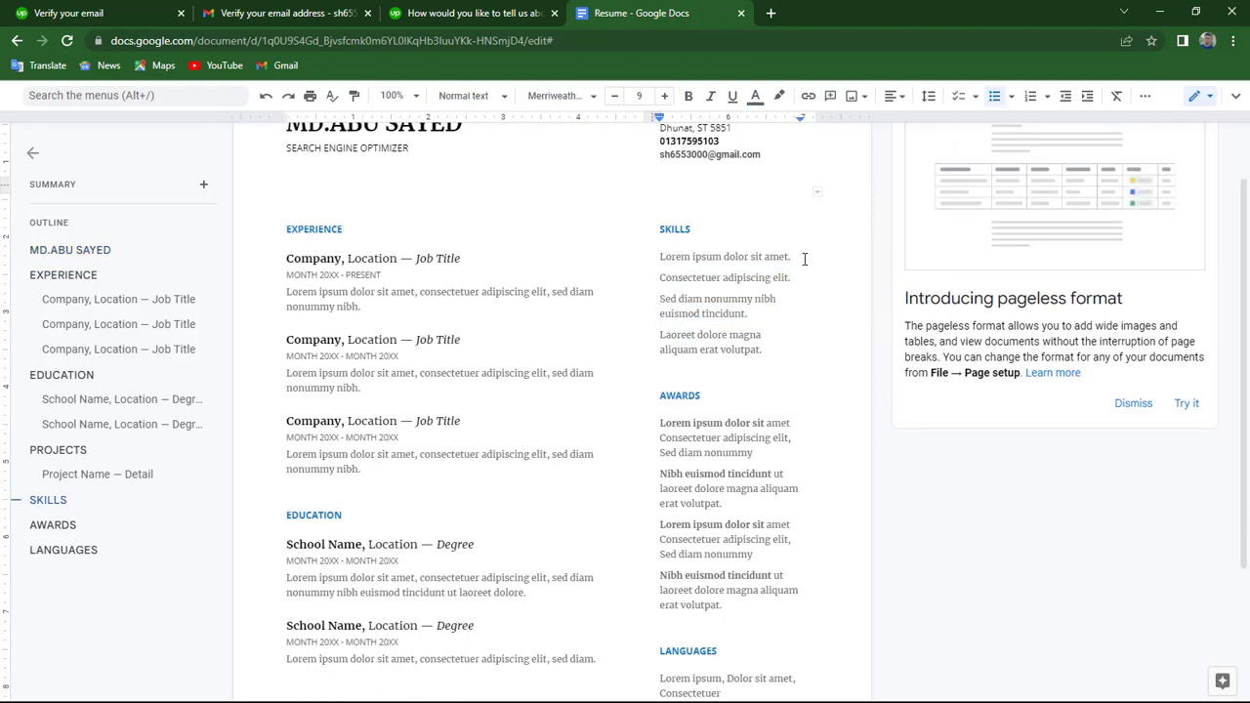
triple_click(664, 255)
key(BackSpace)
text(Webs)
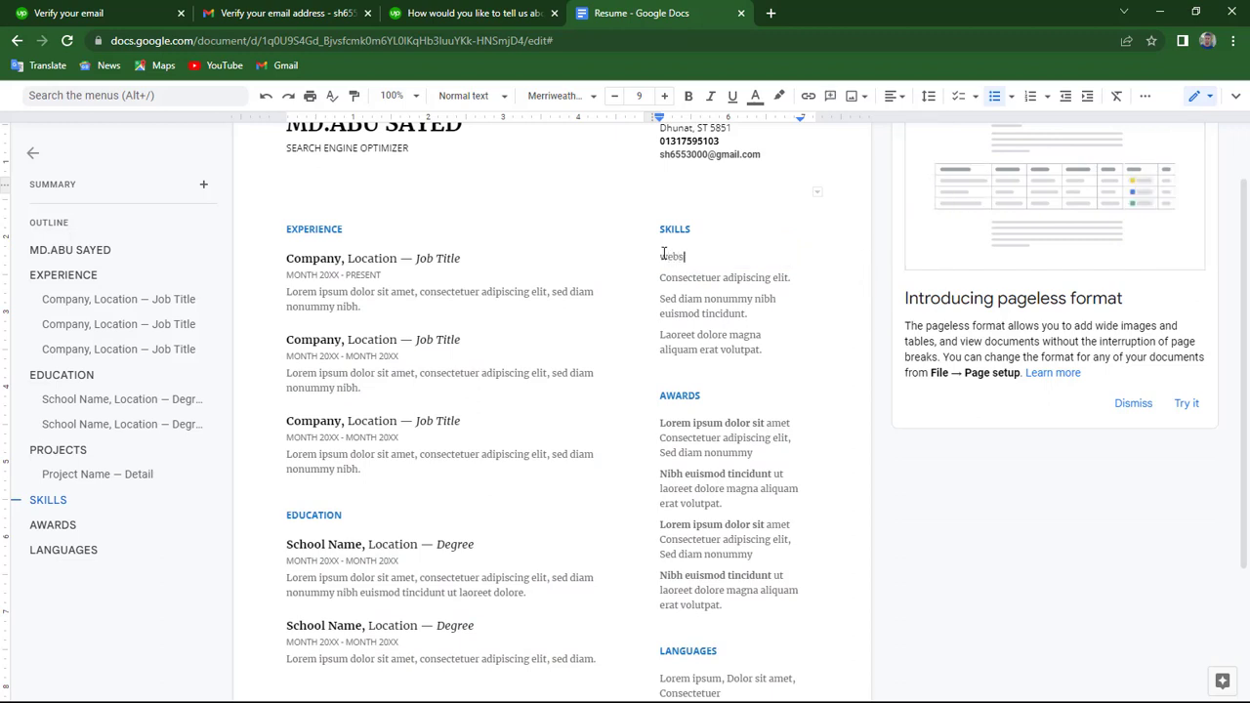
text(ite audit)
triple_click(664, 279)
key(BackSpace)
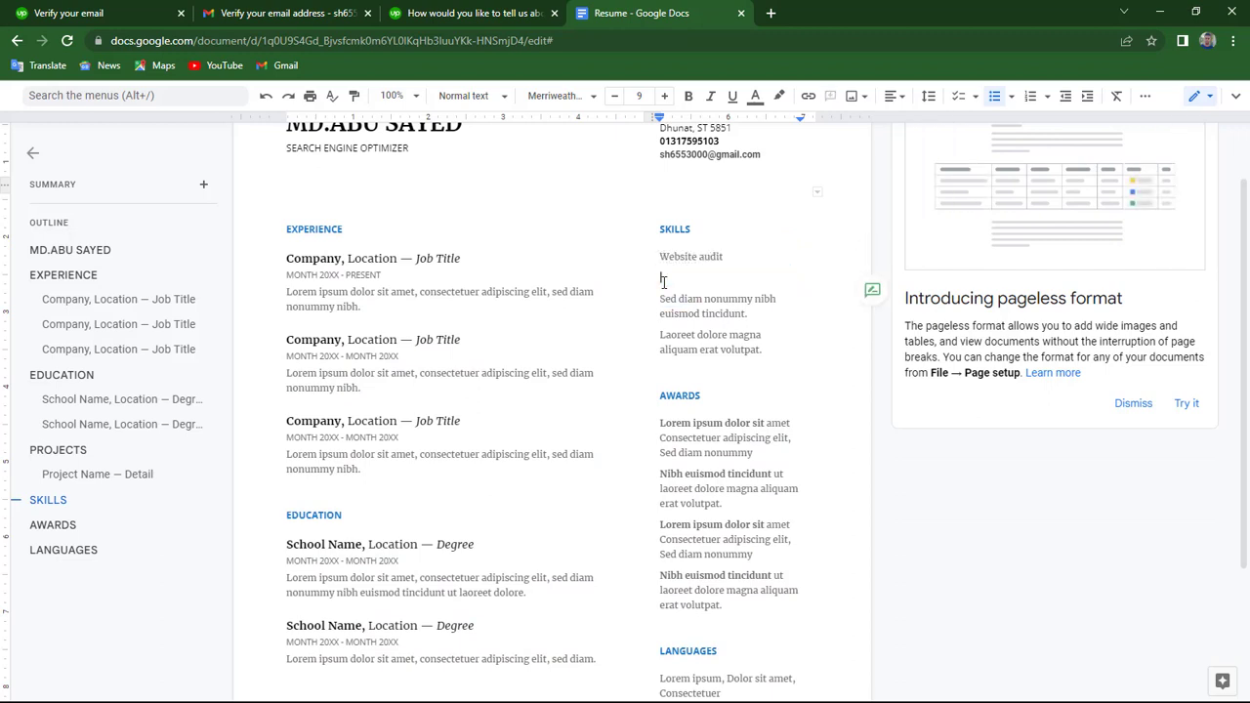
text(Se)
text(yword research)
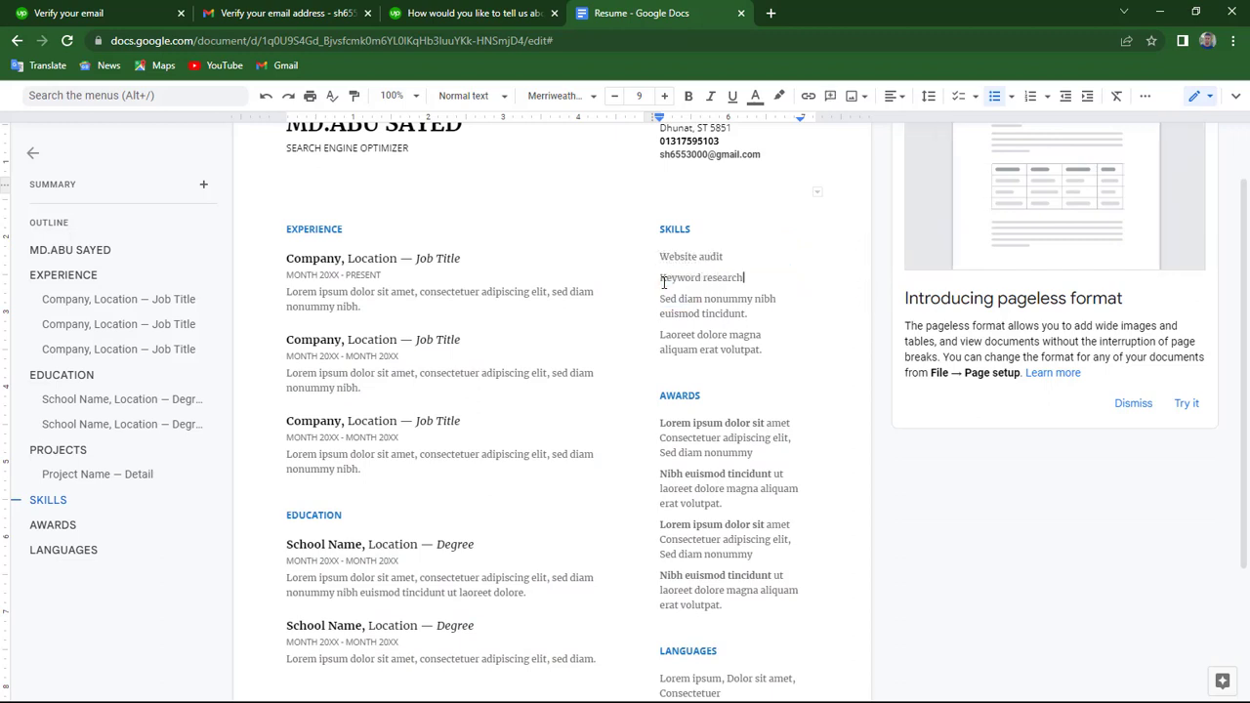
Add 'On page seo', 'Off page seo' and 'Local seo' as skills, clearing leftover placeholder words
drag(776, 299, 662, 301)
text(On pa)
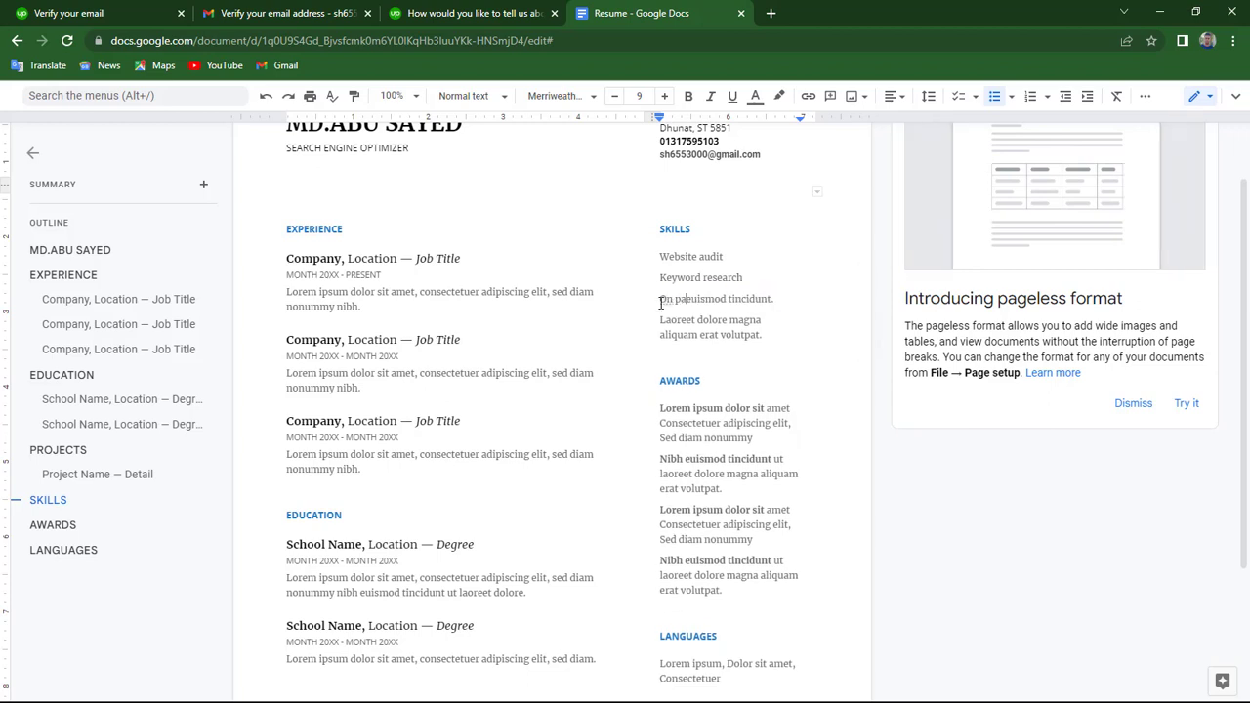
drag(774, 299, 684, 301)
text(ge seo)
drag(770, 320, 660, 321)
text(Off pag)
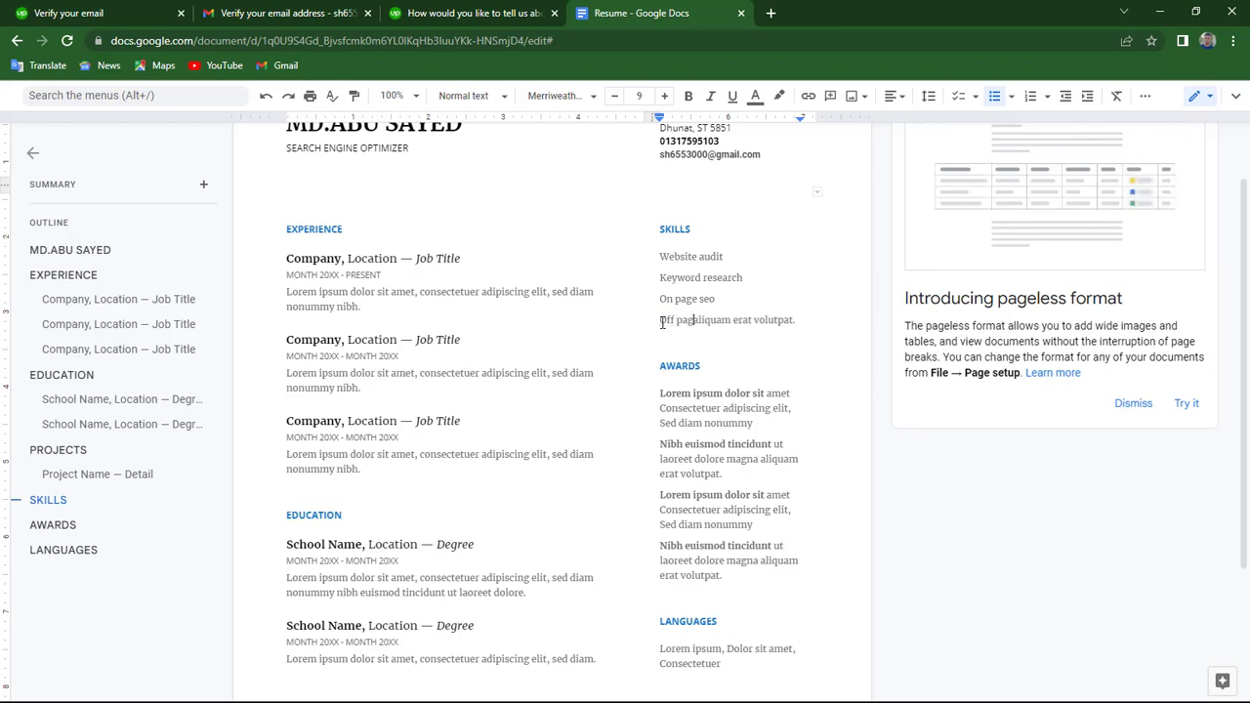
text(e seo)
drag(776, 321, 720, 322)
key(BackSpace)
click(723, 322)
click(742, 321)
key(BackSpace)
key(Return)
text(Local seo)
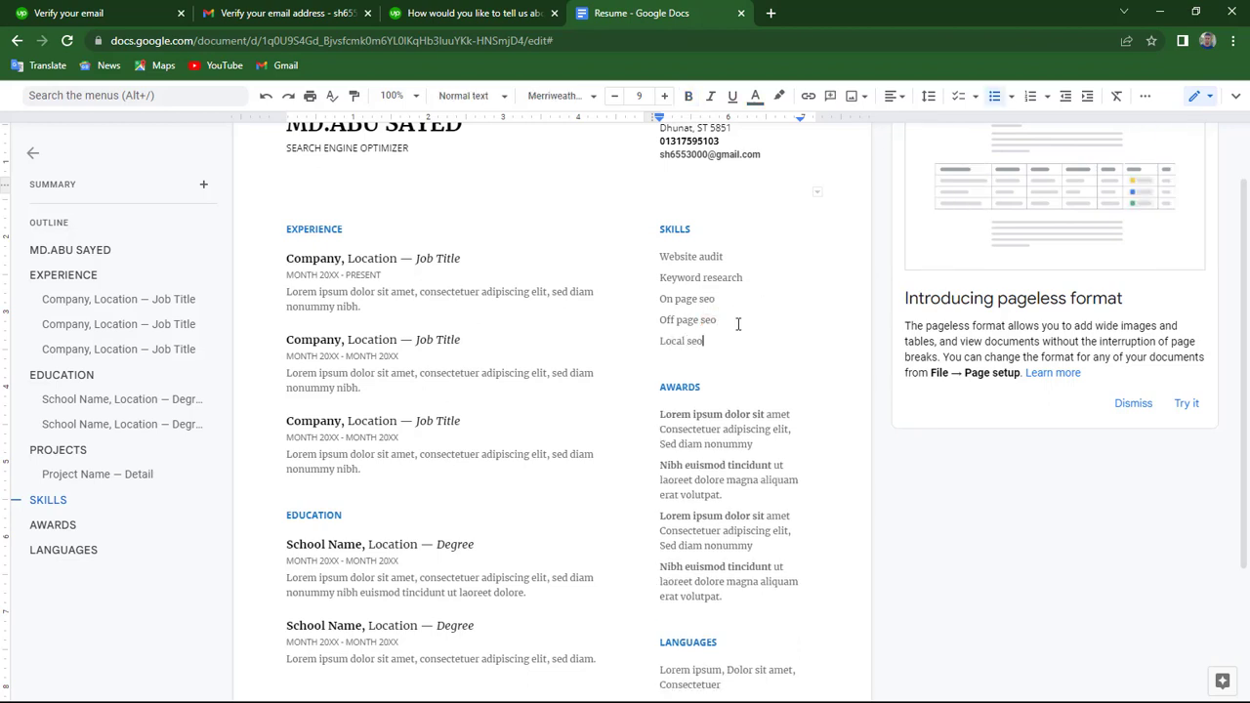
Replace the Awards placeholders with Google analytics, semrush., Ahrefs and Moz
scroll(742, 361, down, 1)
drag(753, 368, 657, 338)
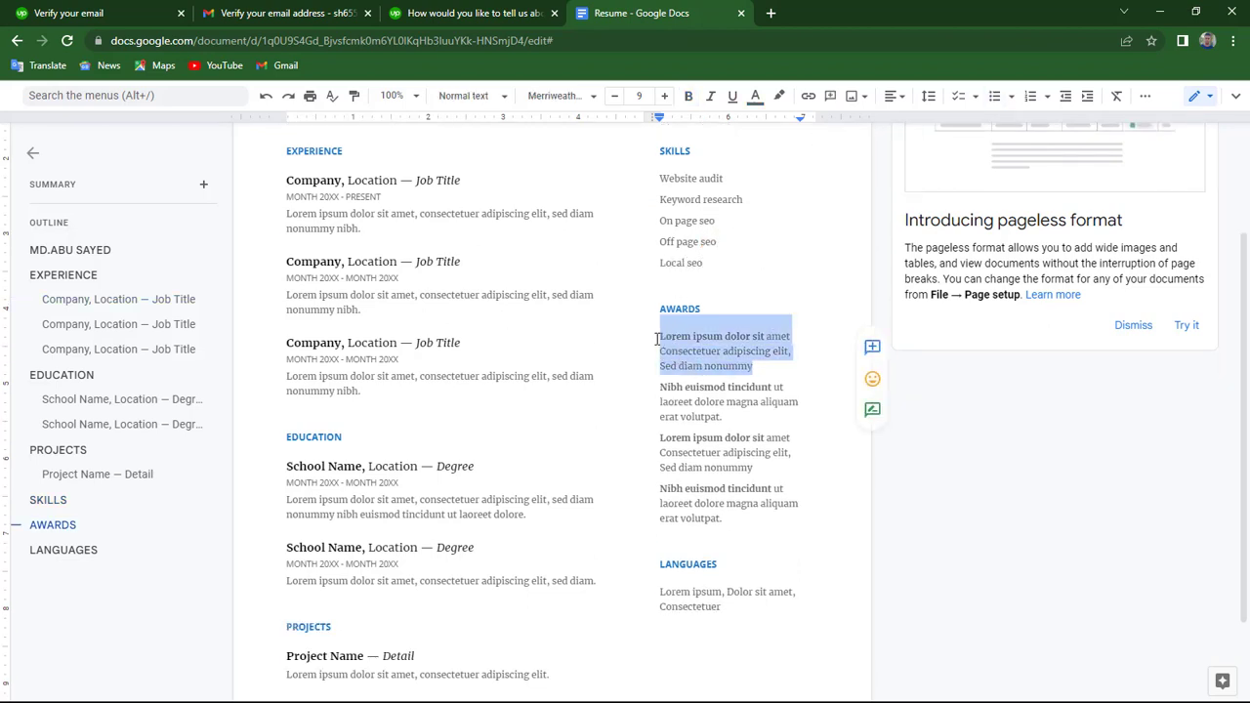
key(BackSpace)
text(Google analytics)
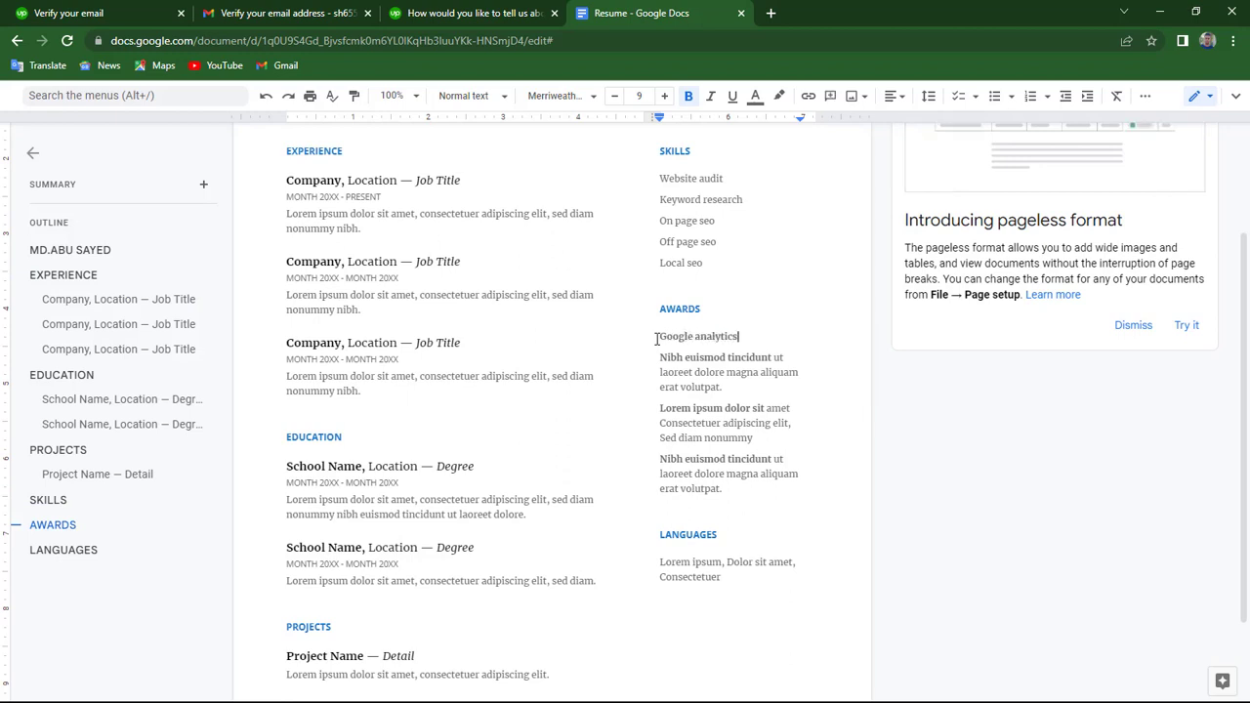
mouse_move(658, 357)
mouse_down()
mouse_move(721, 389)
mouse_move(661, 357)
mouse_up()
text(s)
text(.)
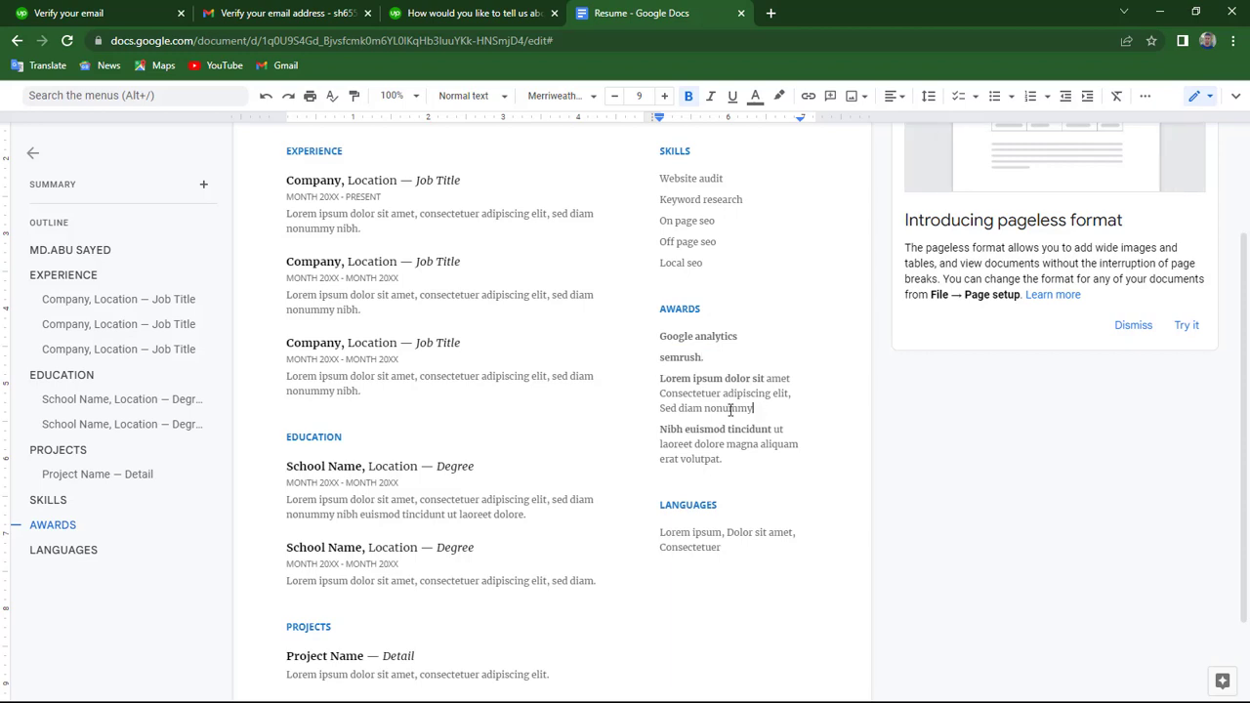
triple_click(665, 378)
key(BackSpace)
text(Ahrefs)
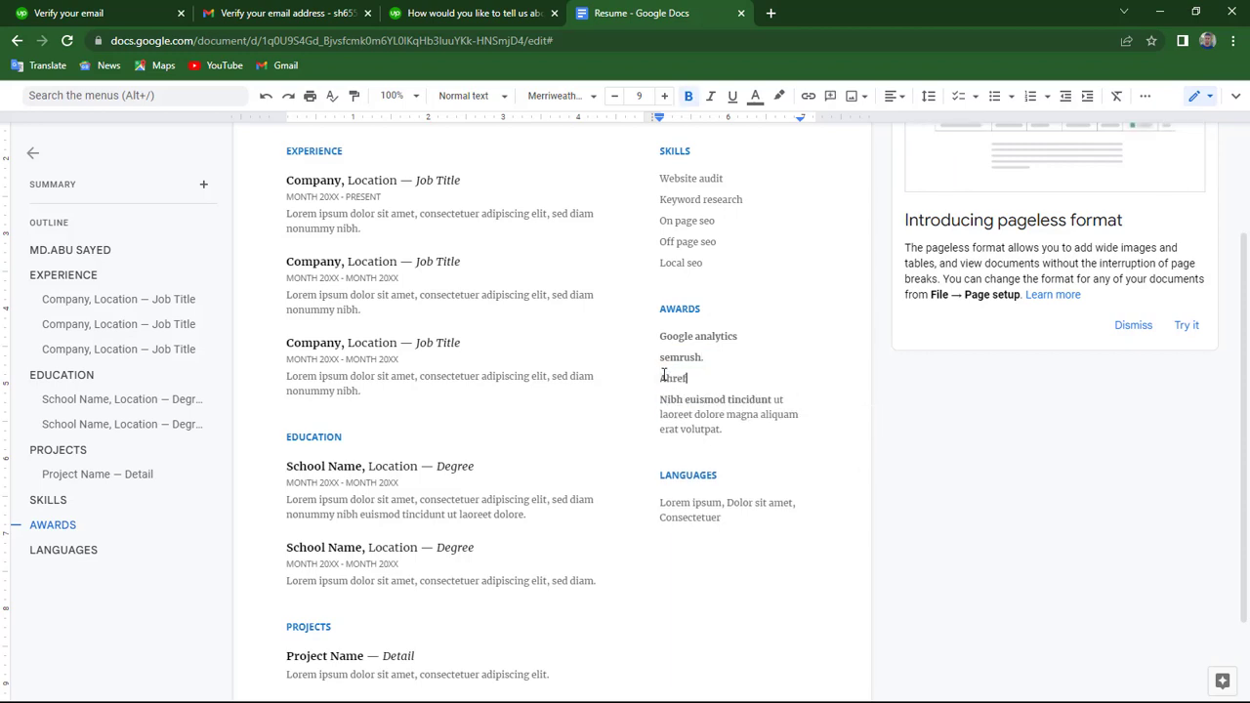
triple_click(664, 410)
text(Moz)
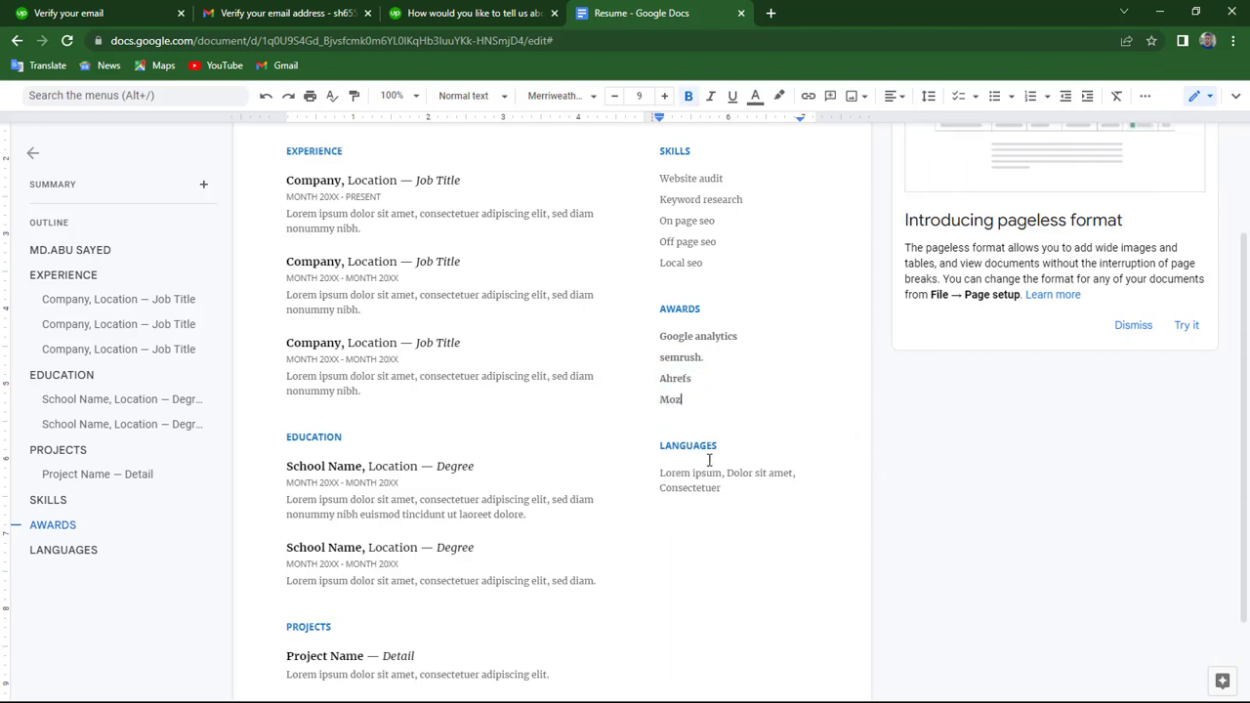
Replace the Languages placeholder with 'English,bangla,Hini'
triple_click(660, 475)
key(BackSpace)
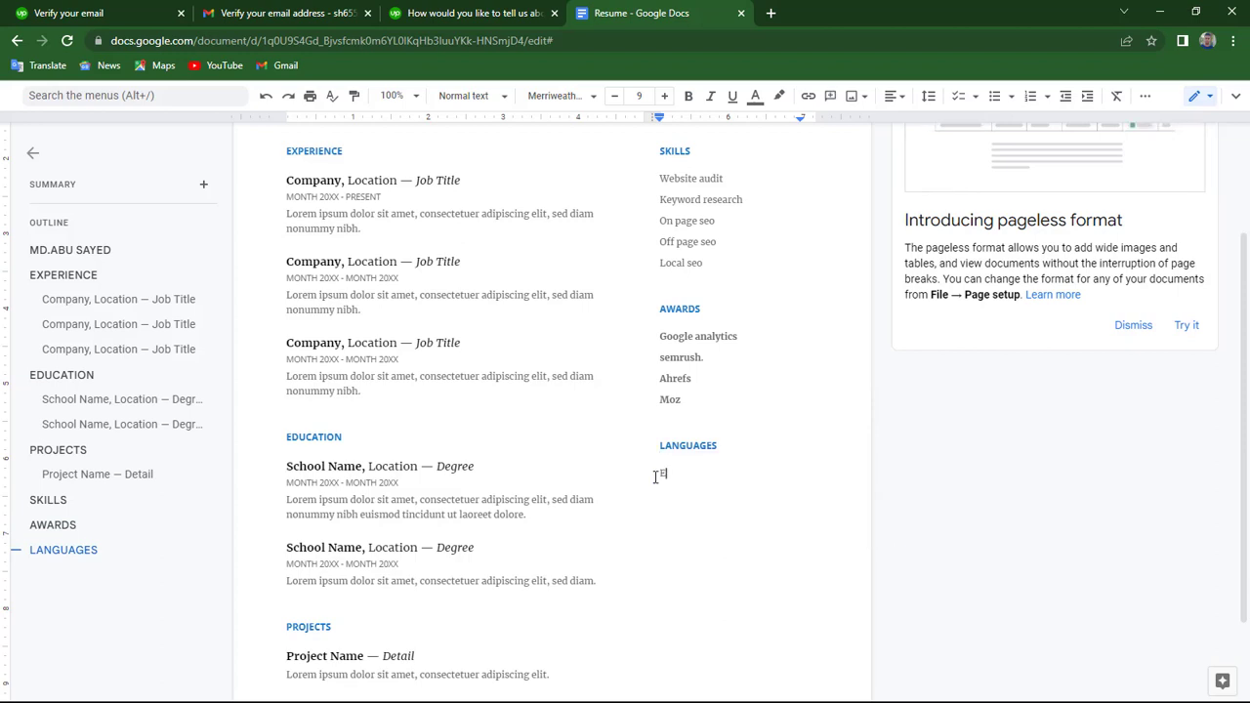
text(English,bangla,Hini)
Make the education entry 'Govt.Azizul Haque Collage,bogura' with a BBA, and delete the second school
scroll(668, 446, down, 1)
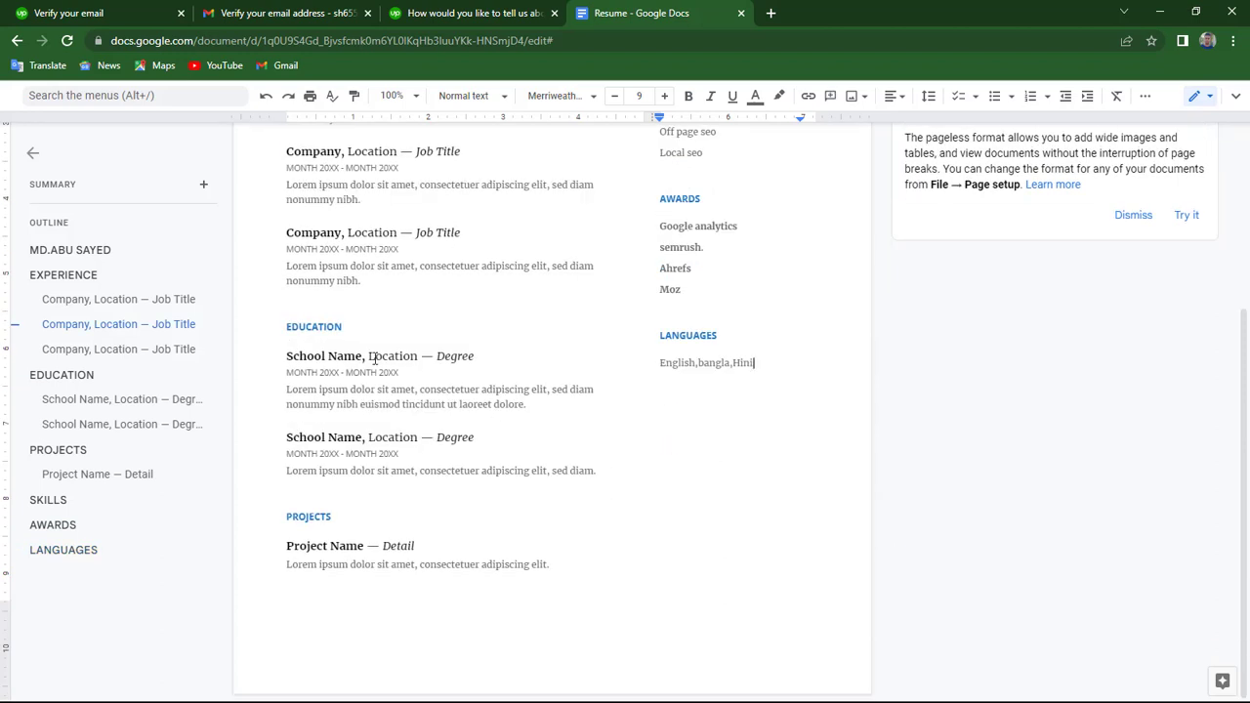
drag(474, 358, 298, 358)
key(BackSpace)
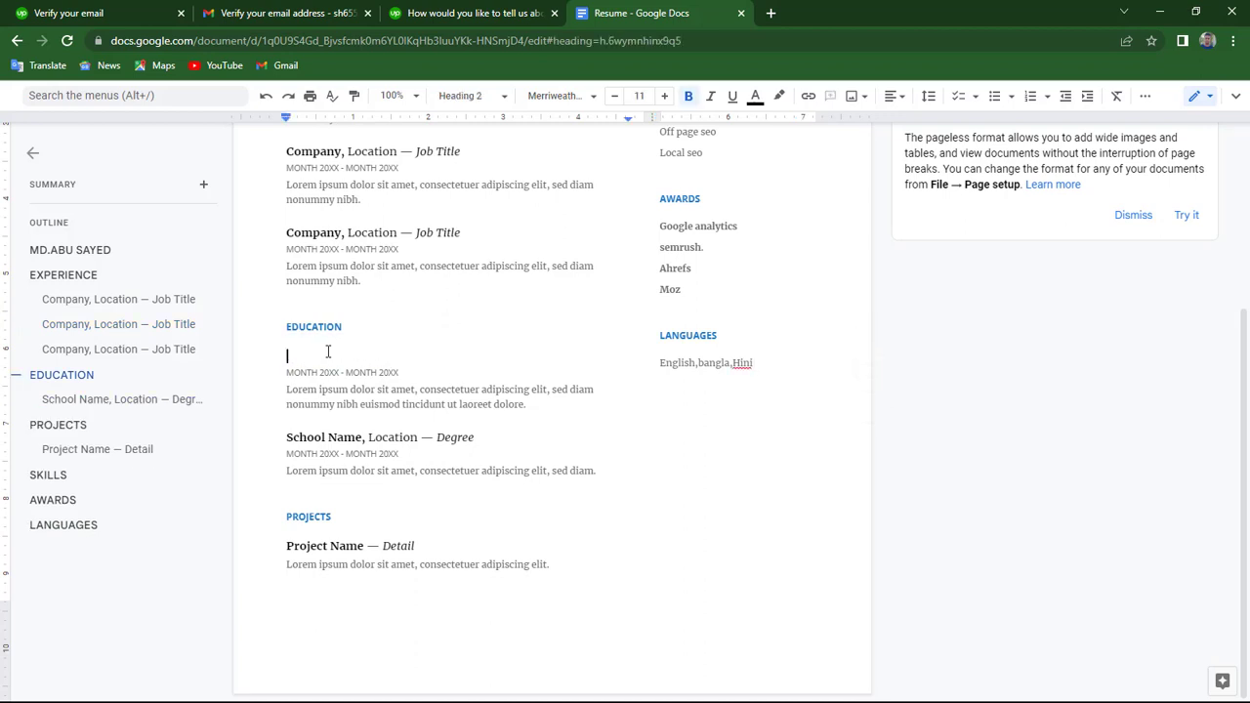
text(Govt.Azizul )
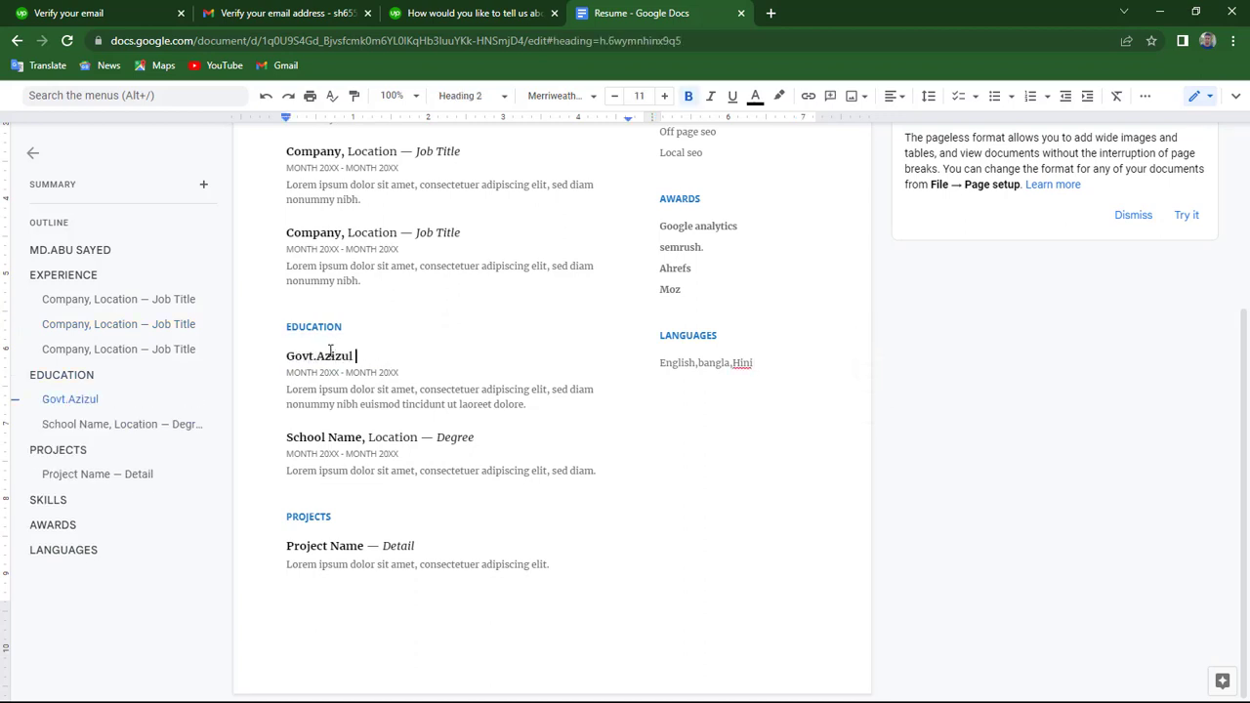
text(Haque Collage)
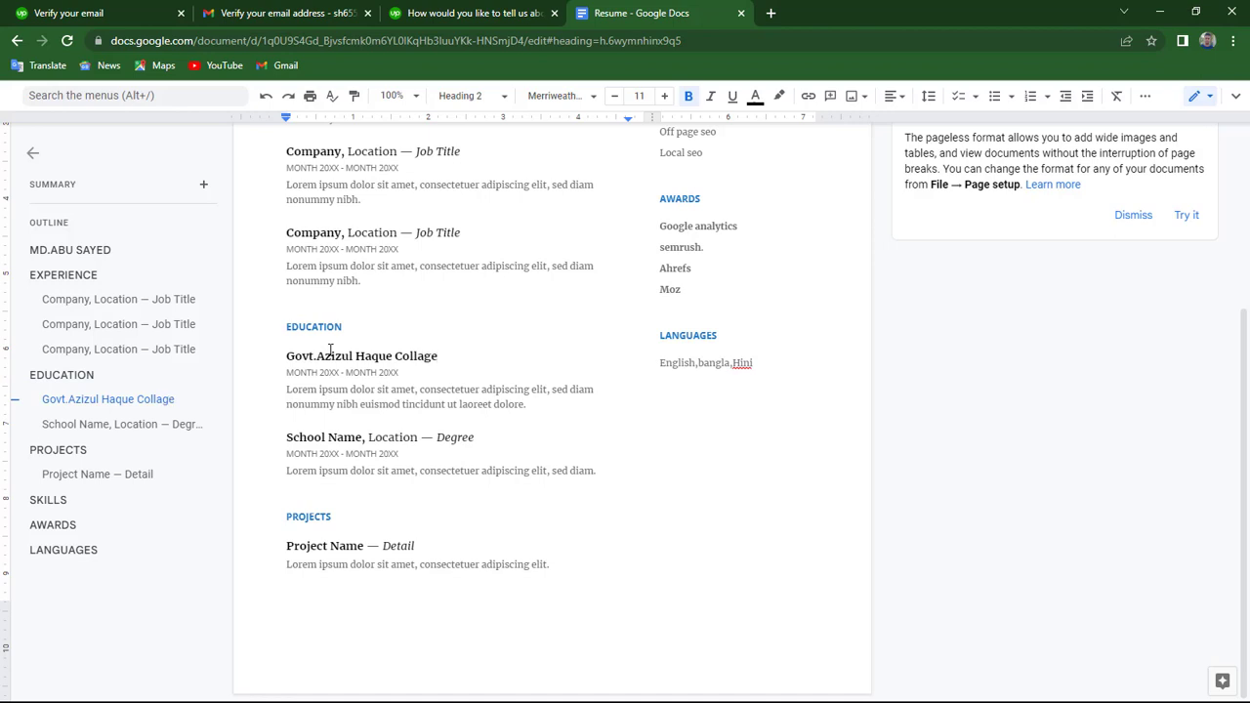
text(,bogura)
key(Down)
key(shift+Home)
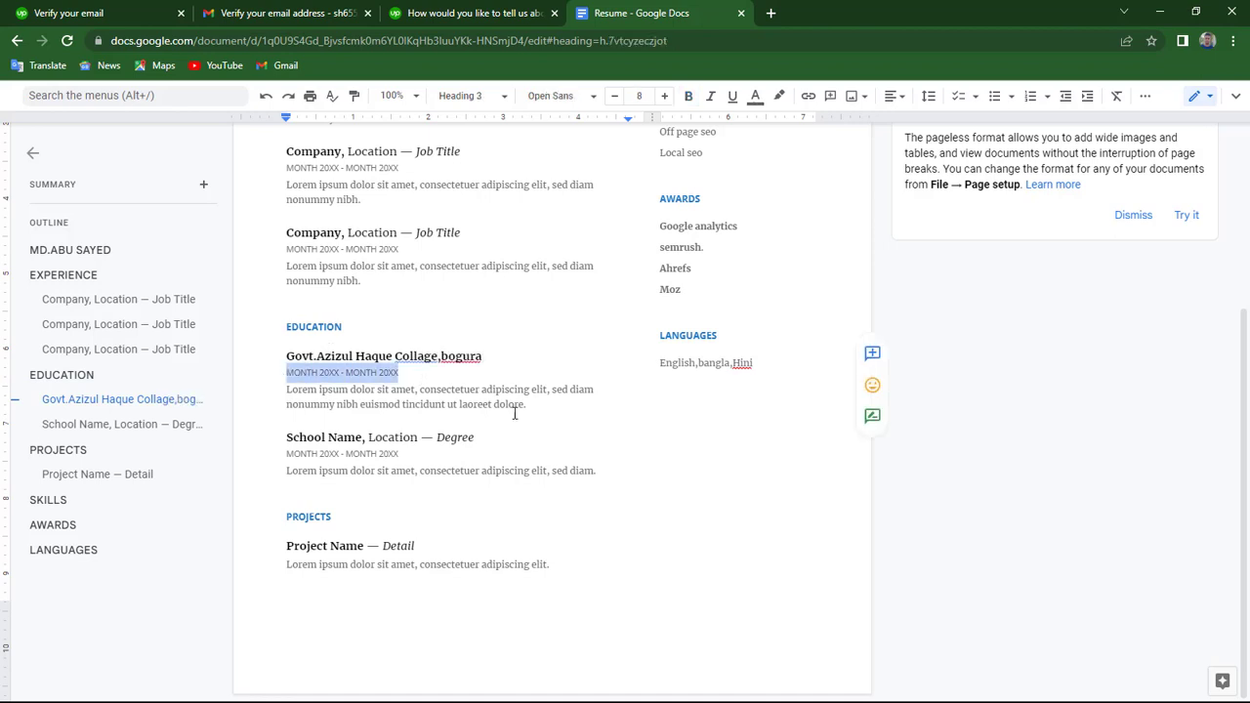
key(BackSpace)
text(BBA)
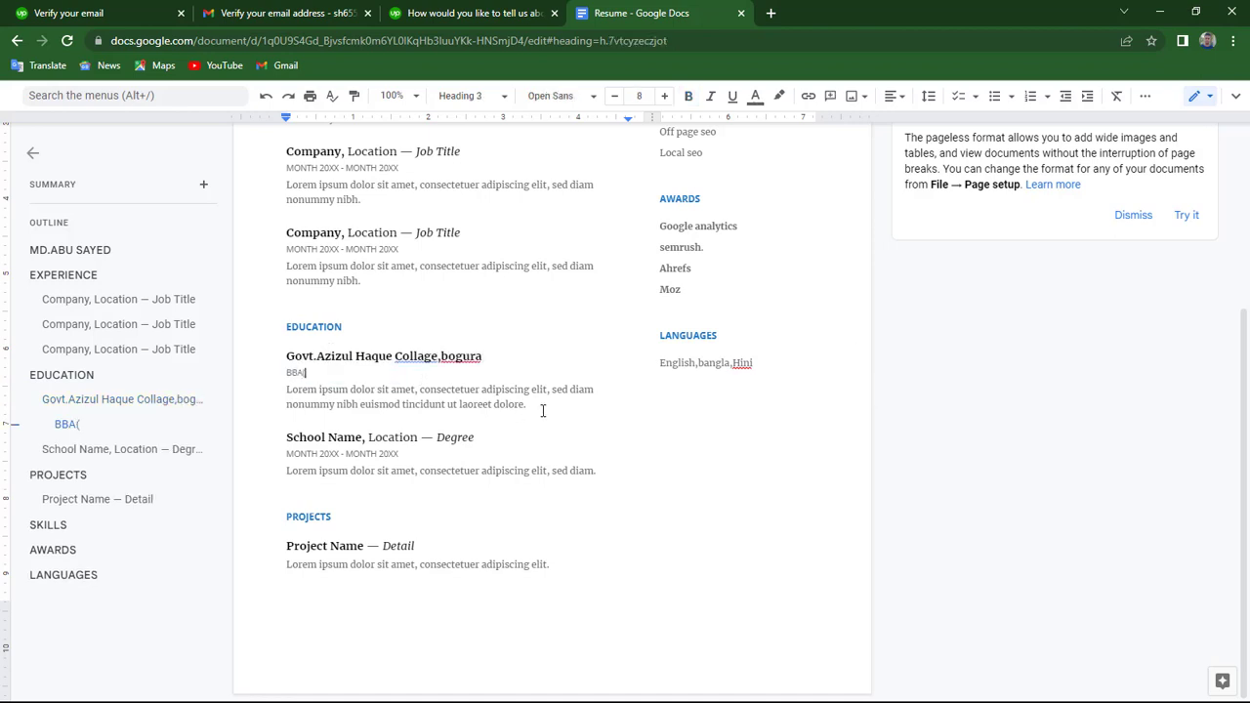
text((bachelor of business ad)
text(minu)
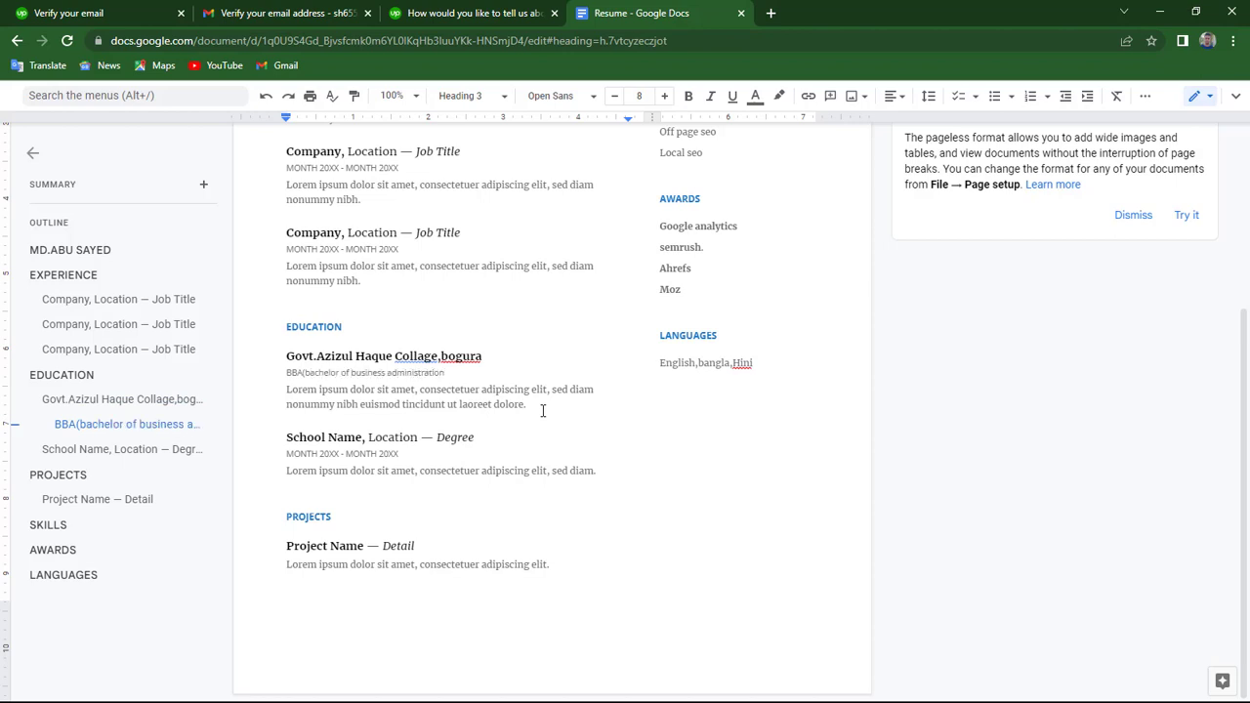
drag(287, 387, 443, 414)
key(BackSpace)
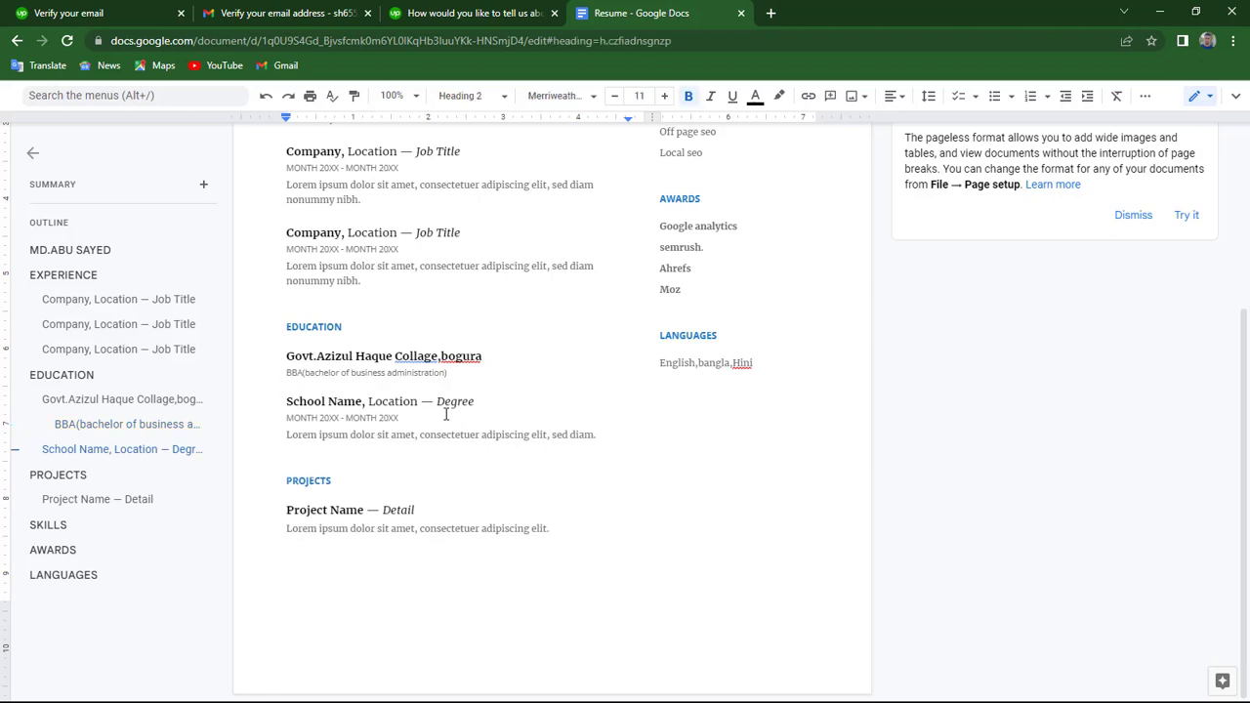
drag(284, 401, 607, 440)
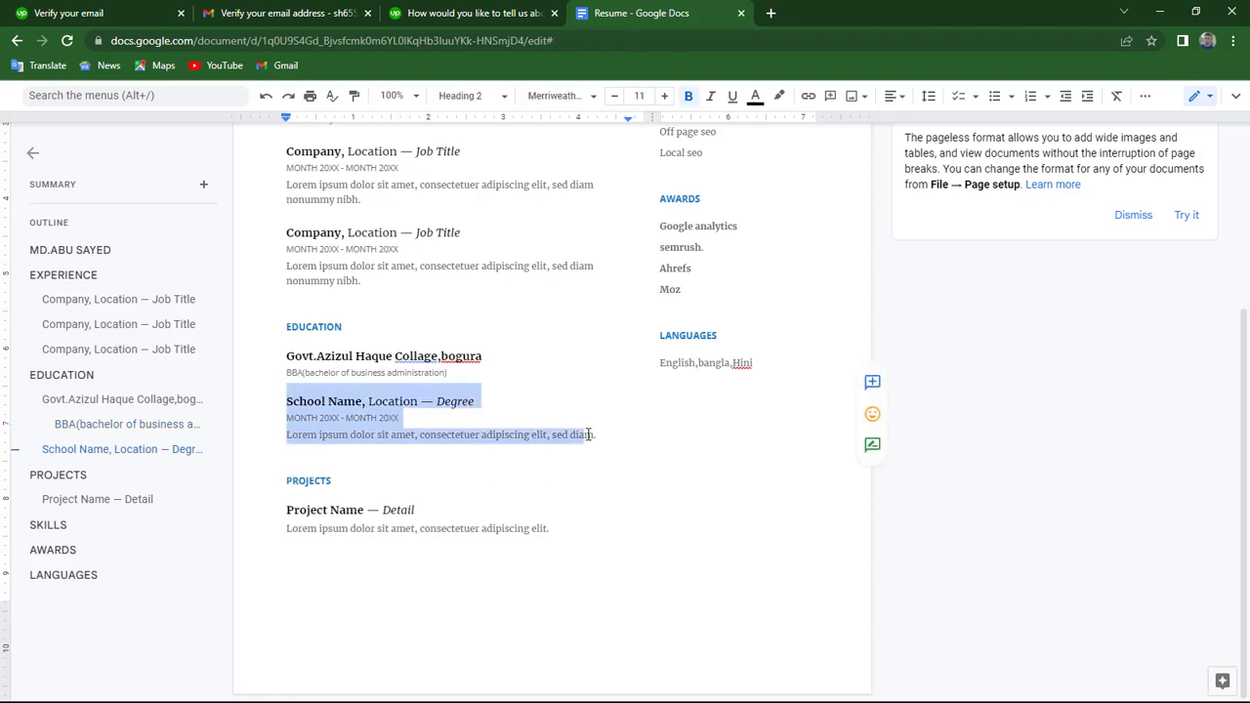
key(BackSpace)
double_click(386, 448)
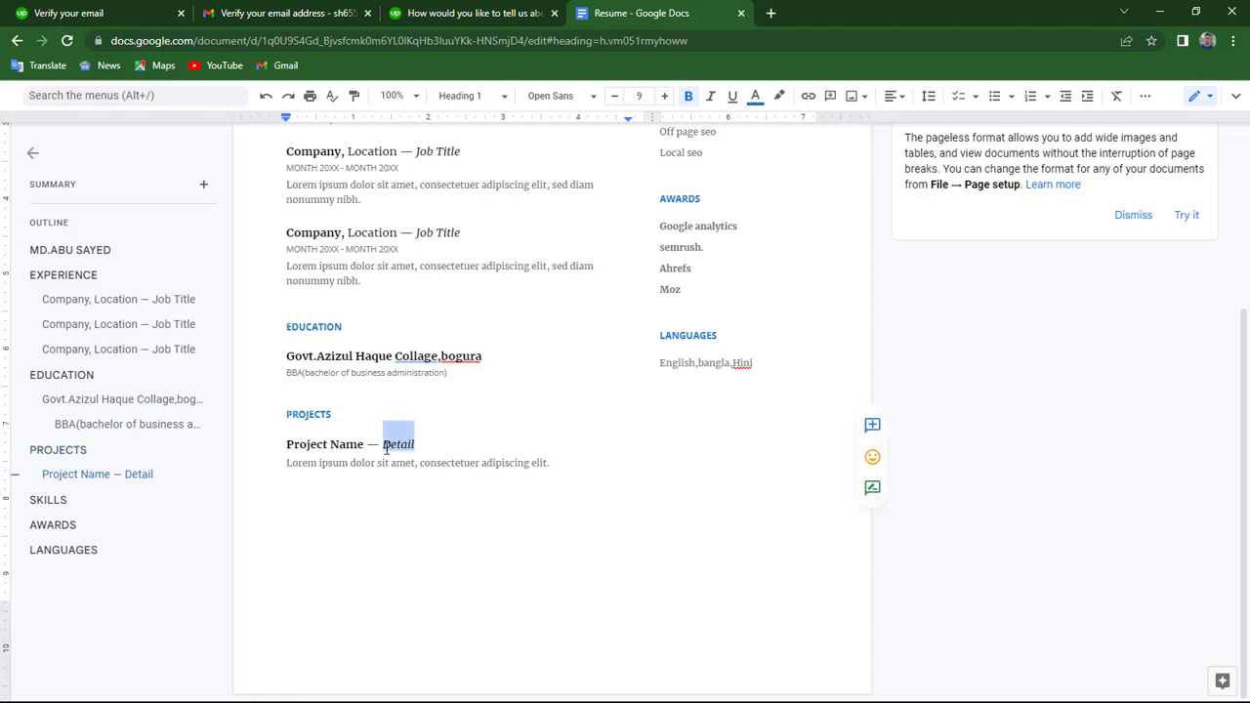
key(BackSpace)
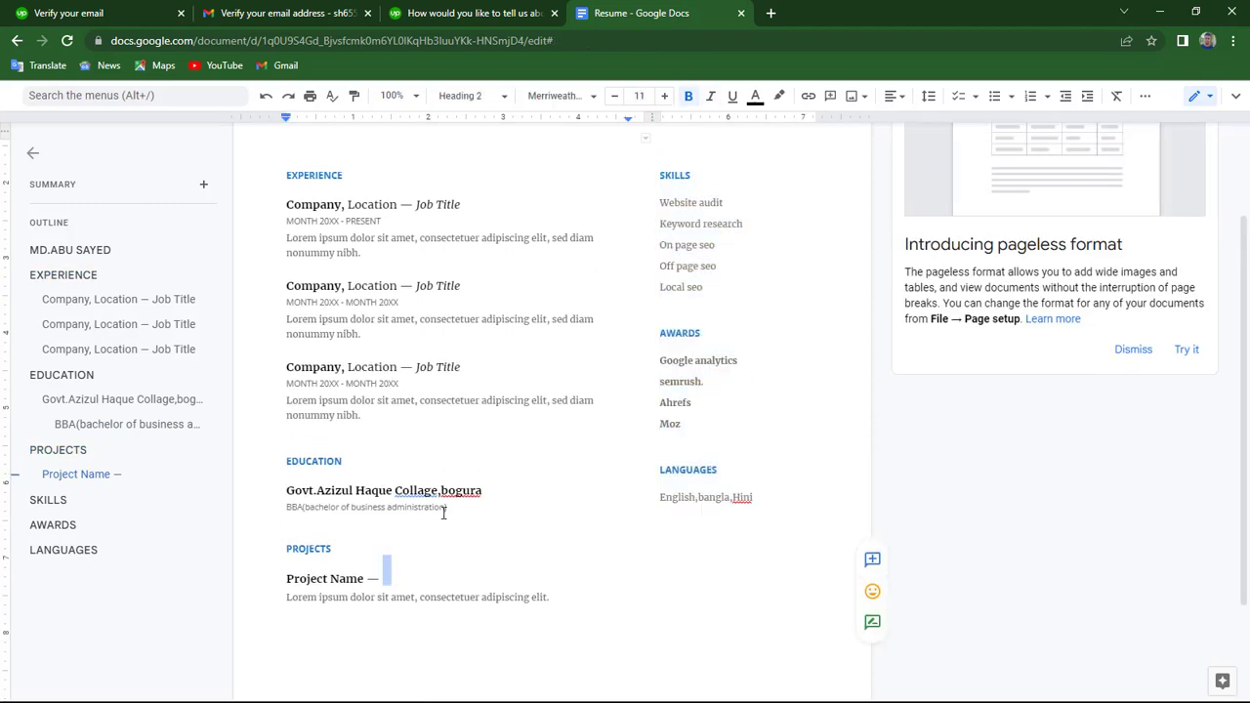
text(Seo)
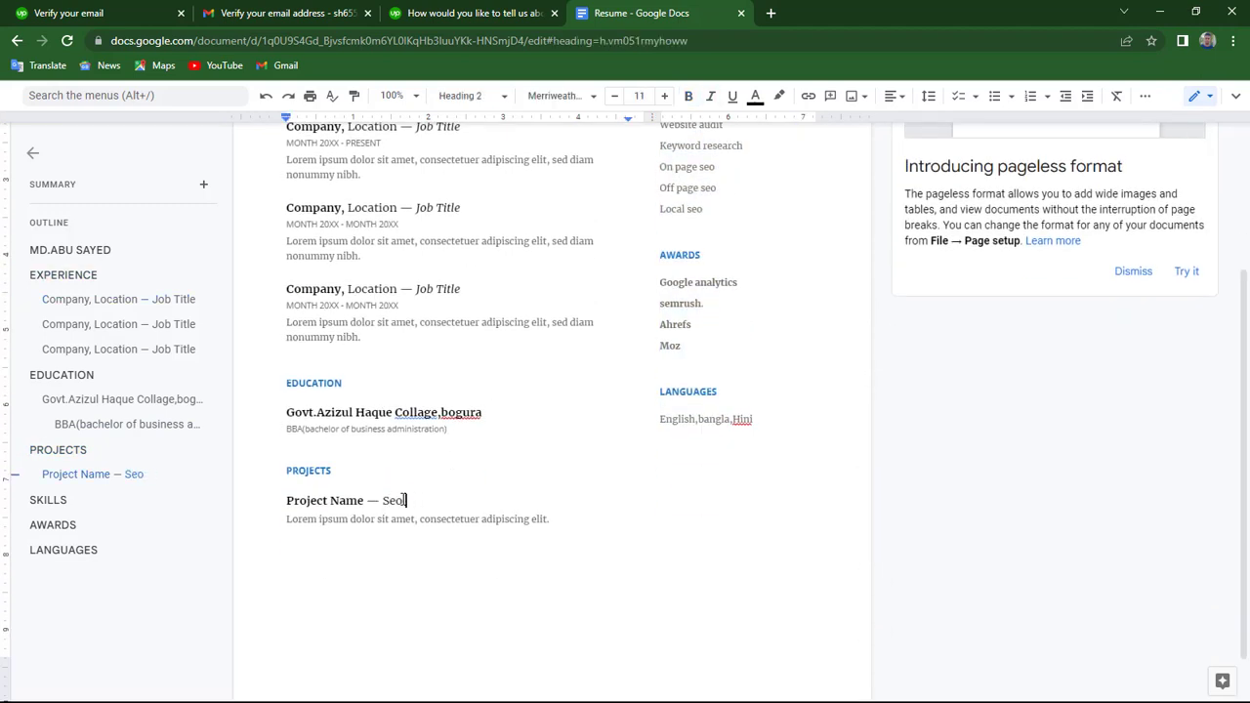
text( project Fo)
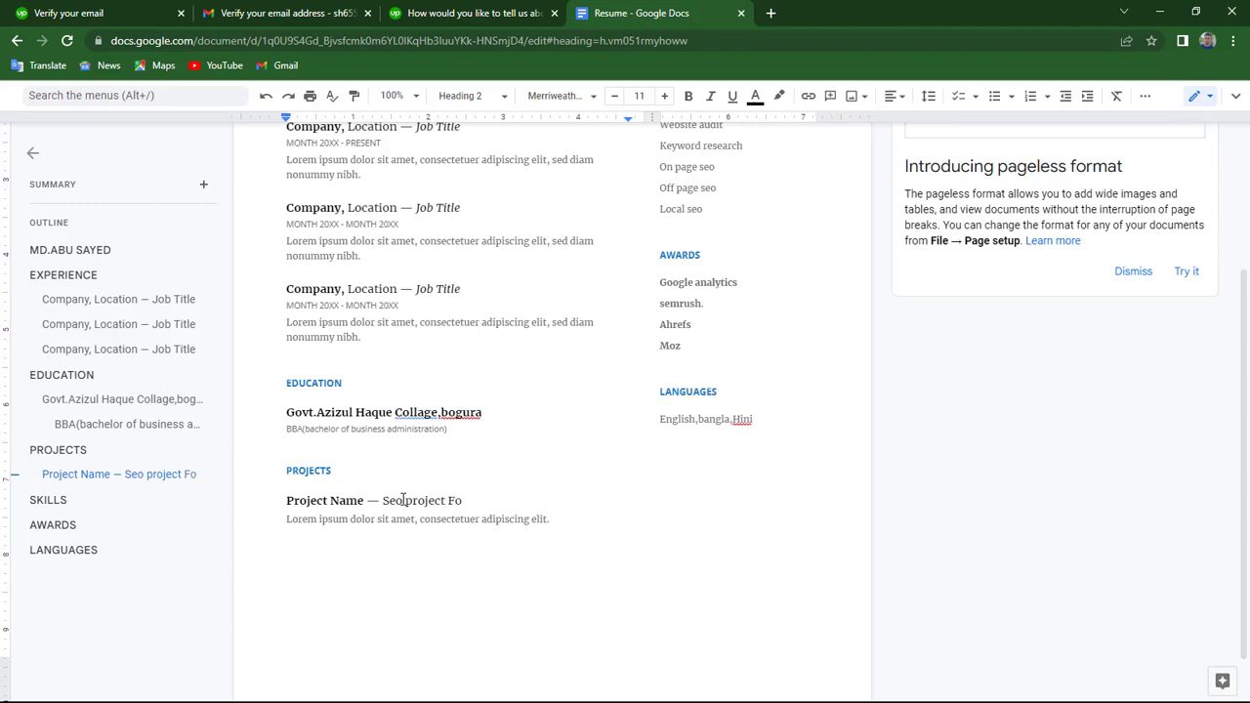
text(r)
drag(551, 518, 323, 518)
text(www)
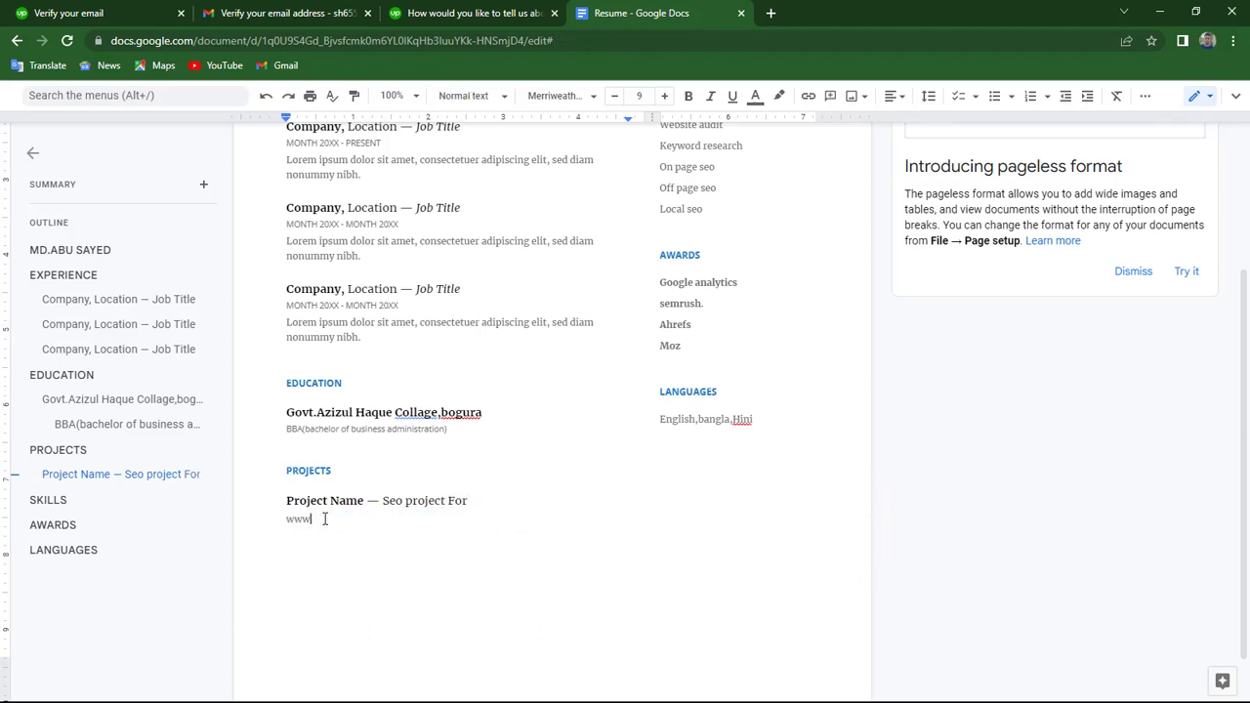
text(.idyfurniture.com)
Scroll back up the résumé
scroll(395, 472, up, 2)
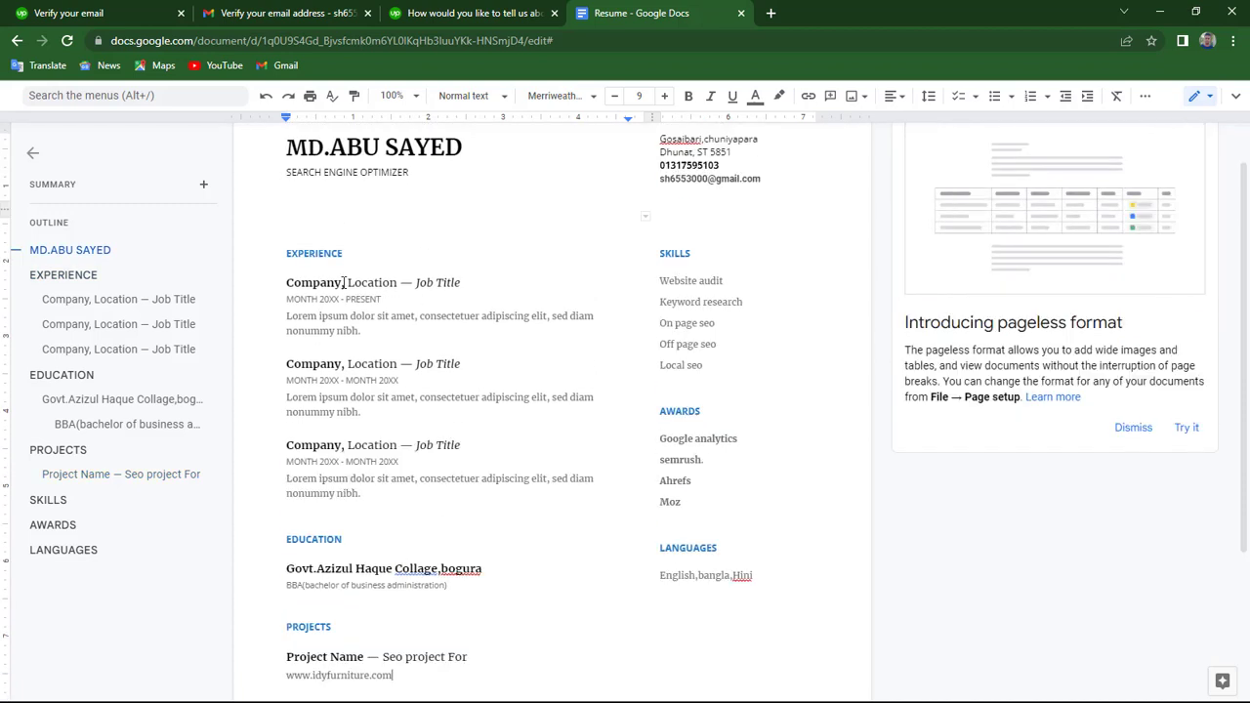
Rewrite the first job as 'Jka karate, uk — On page seo' and delete its date and filler text
mouse_move(280, 285)
mouse_down()
mouse_move(265, 284)
mouse_move(312, 276)
mouse_move(262, 285)
mouse_up()
text(Jk)
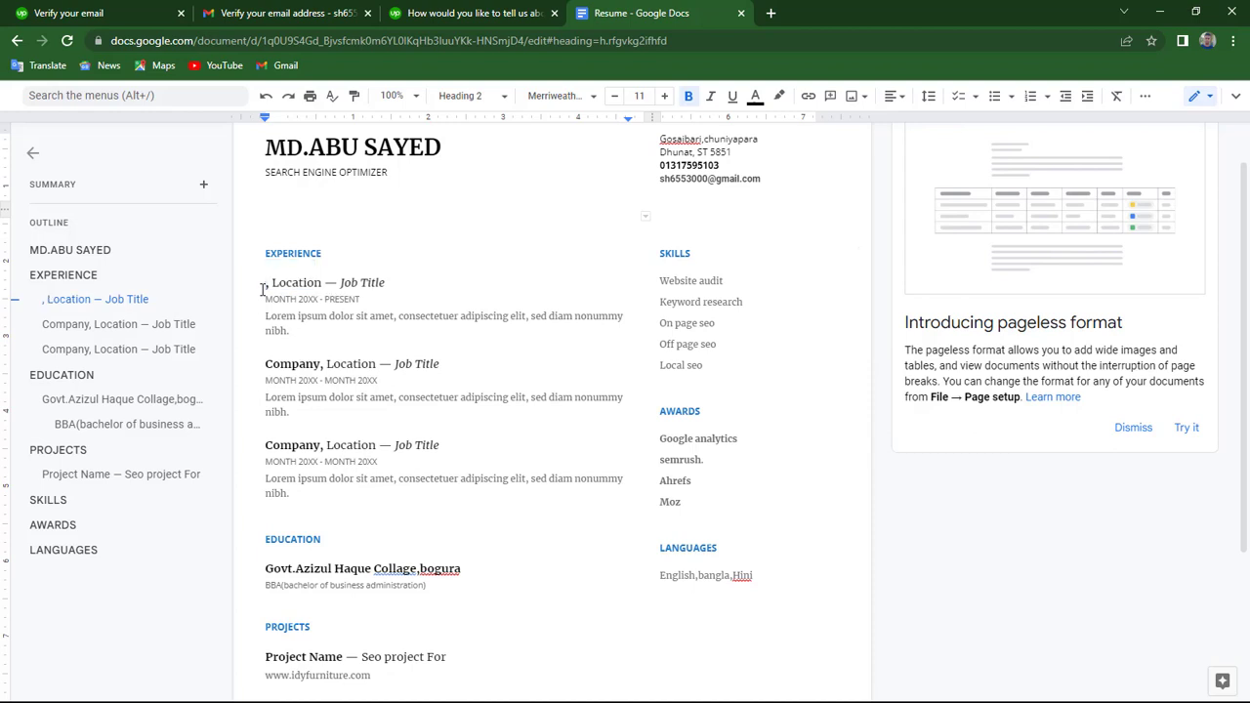
text(a karate)
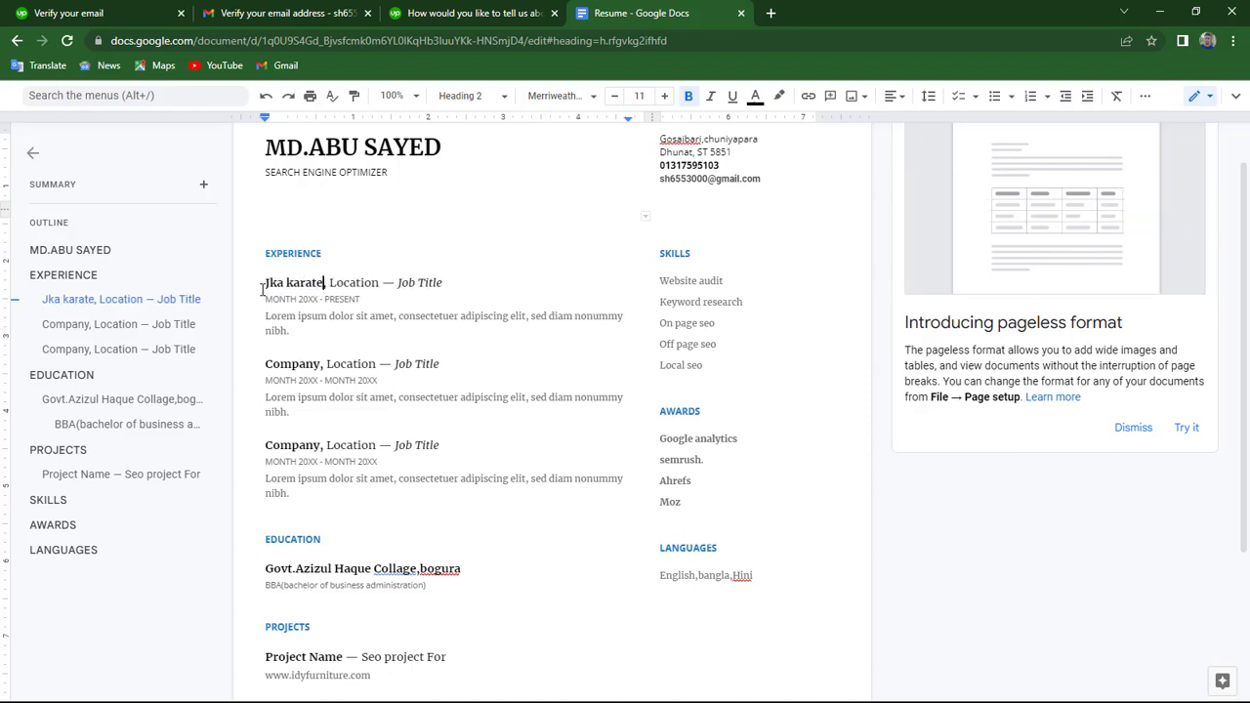
mouse_move(381, 283)
mouse_down()
mouse_move(327, 283)
mouse_move(387, 281)
mouse_move(359, 281)
mouse_up()
key(BackSpace)
text(uk)
key(BackSpace)
text(On)
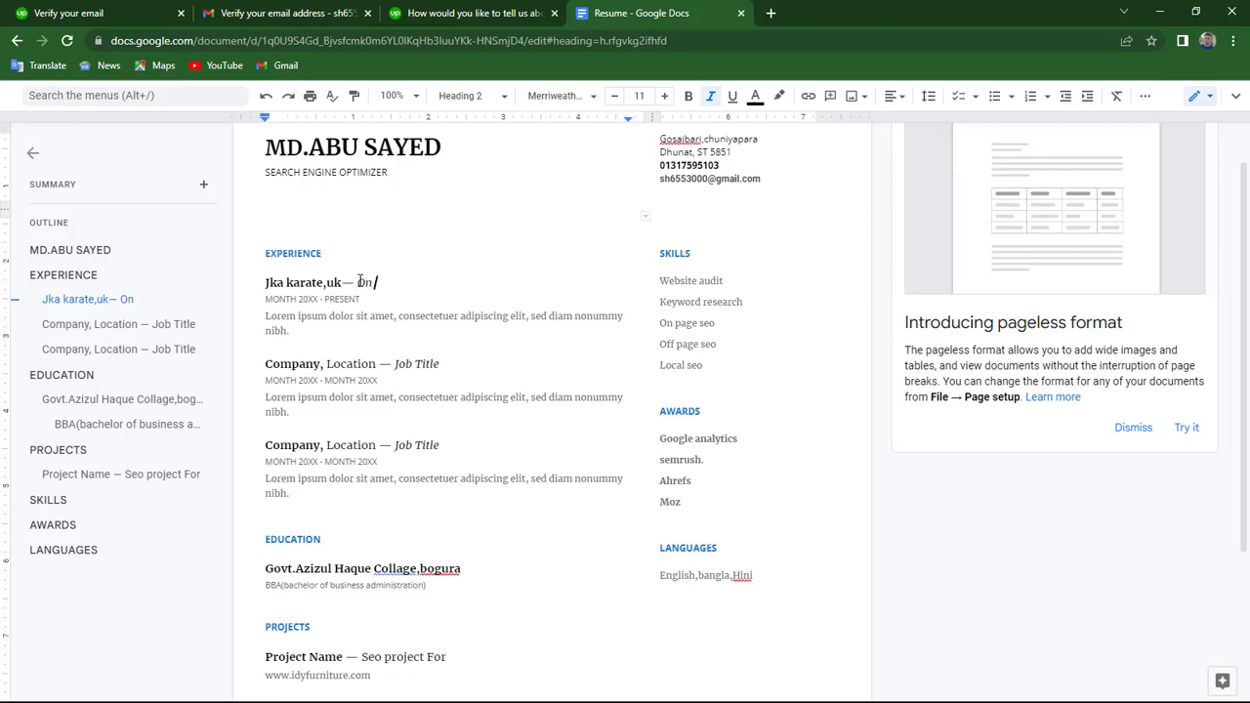
text( page seo)
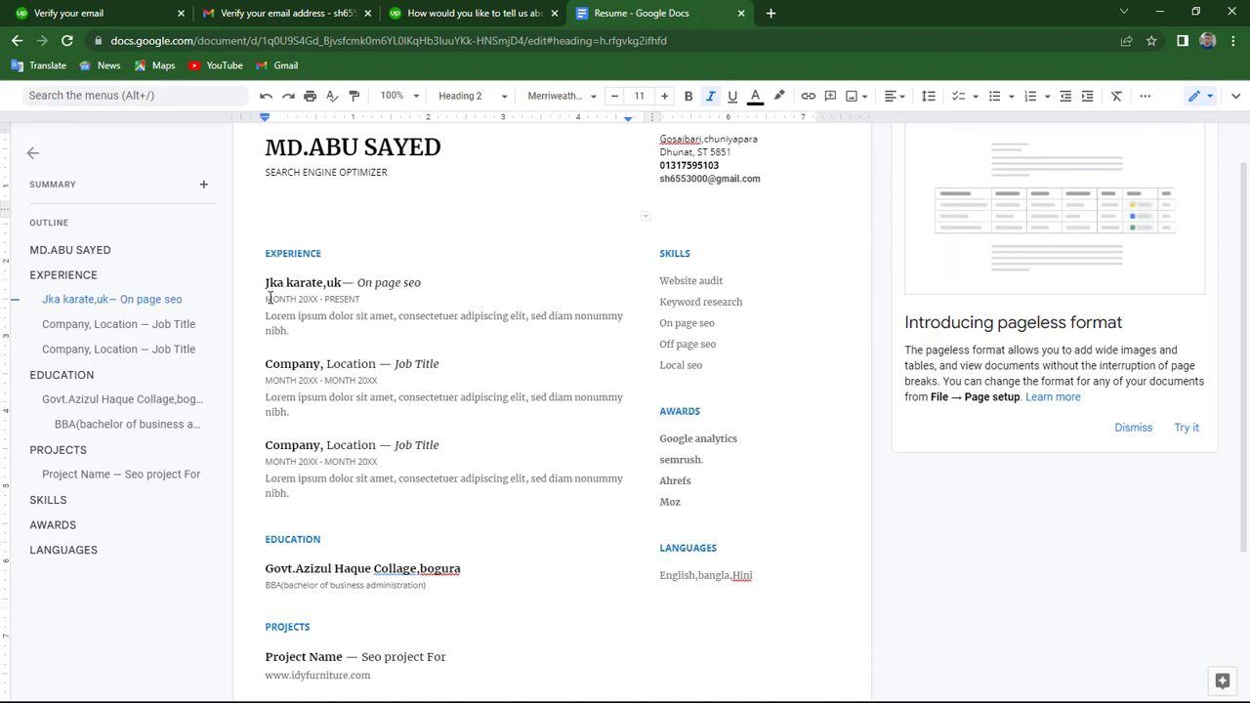
drag(268, 298, 290, 331)
key(BackSpace)
key(Delete)
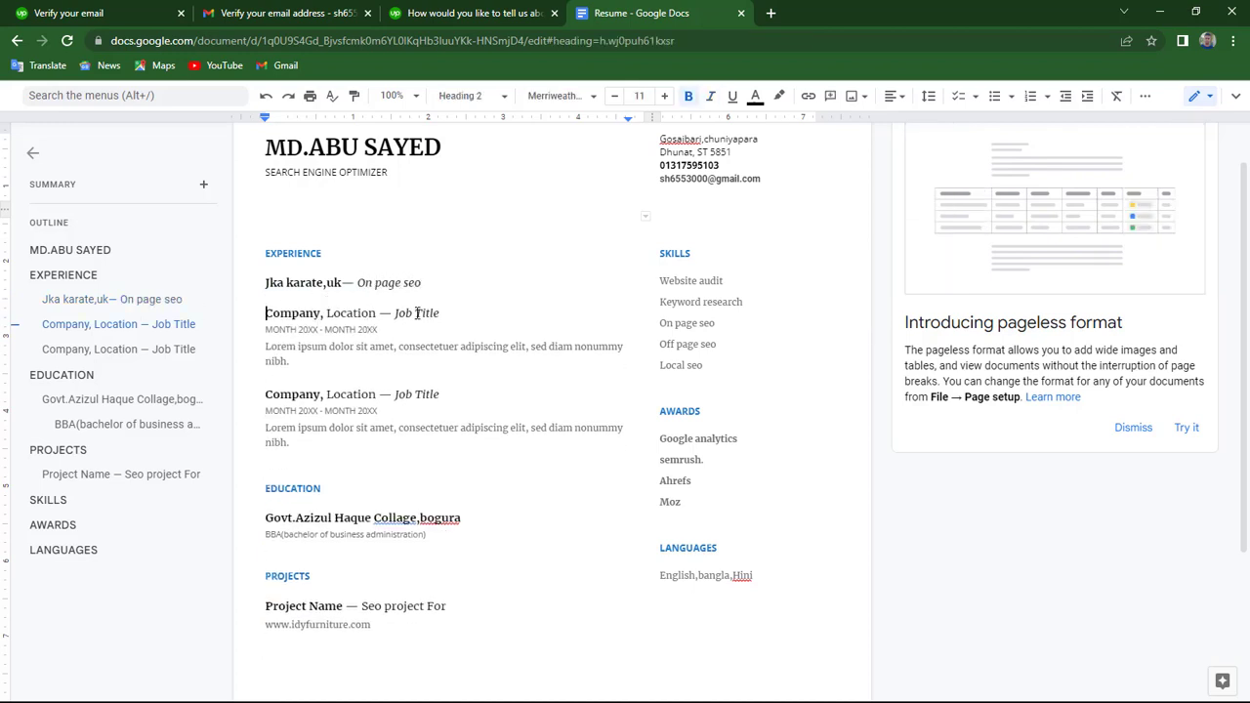
Make the second job 'sfyl marchent, usa — Complete seo project' and remove the third job and EDUCATION heading
double_click(311, 314)
key(BackSpace)
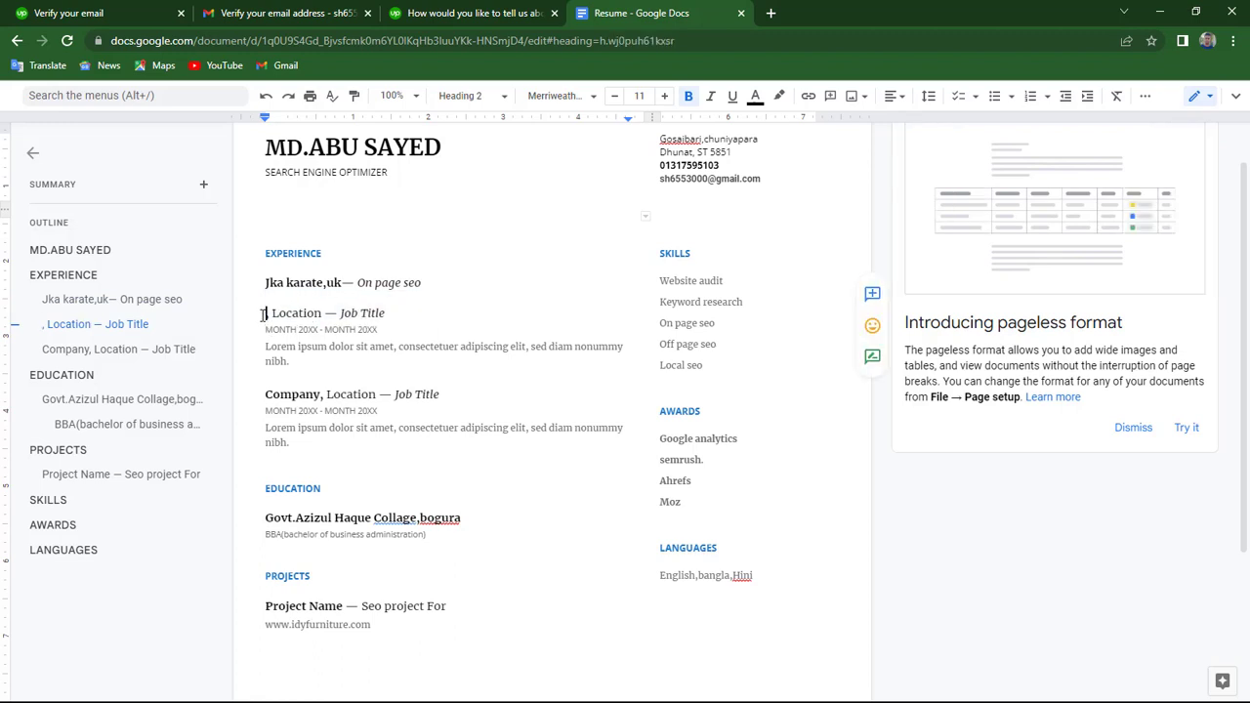
text(sfy)
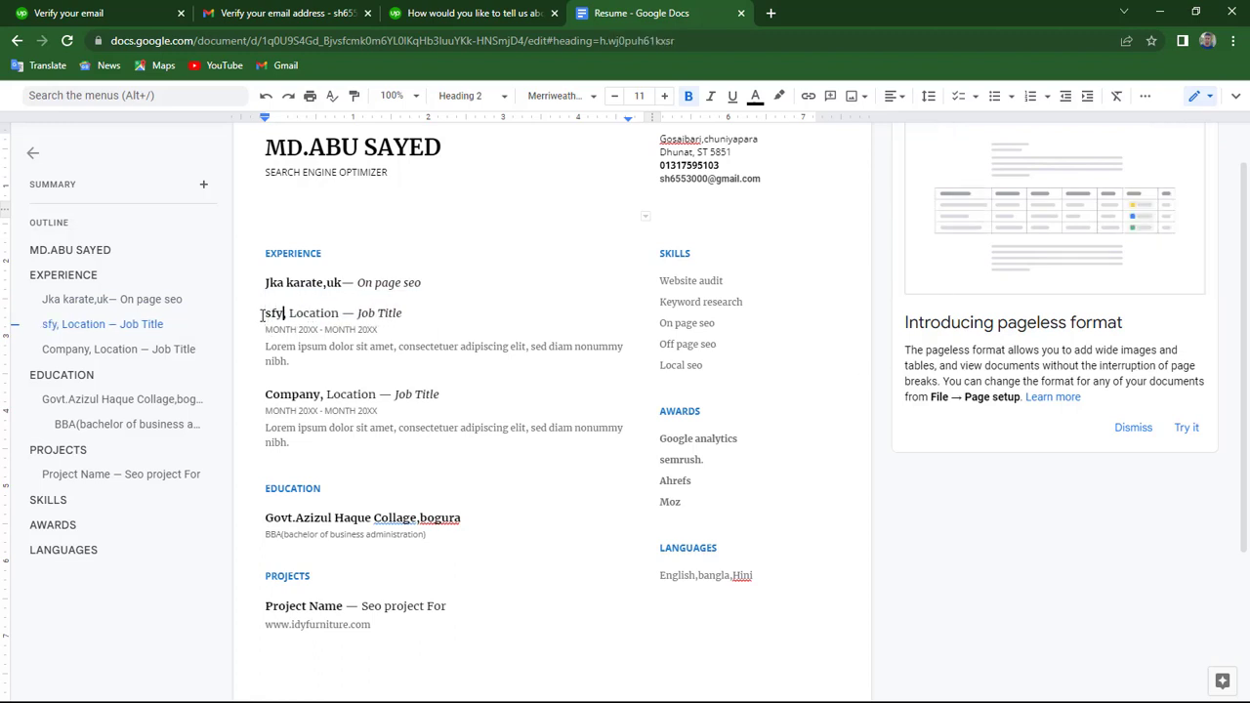
text(l marchent)
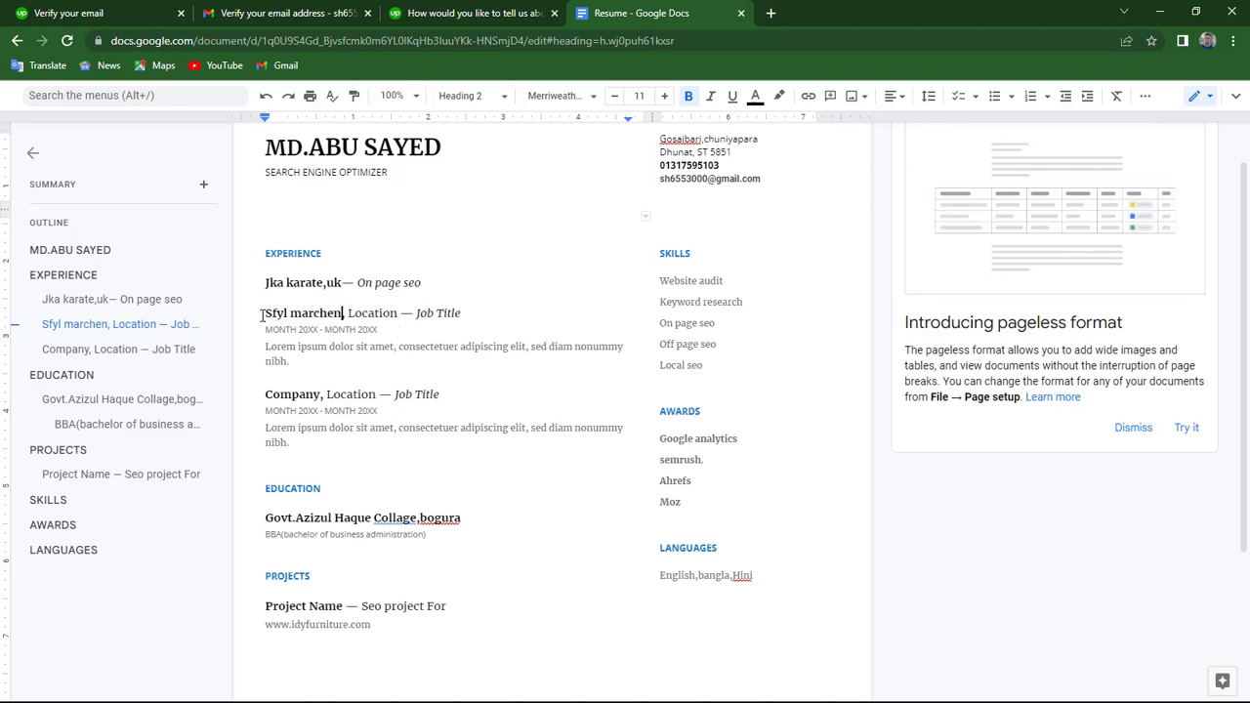
double_click(402, 313)
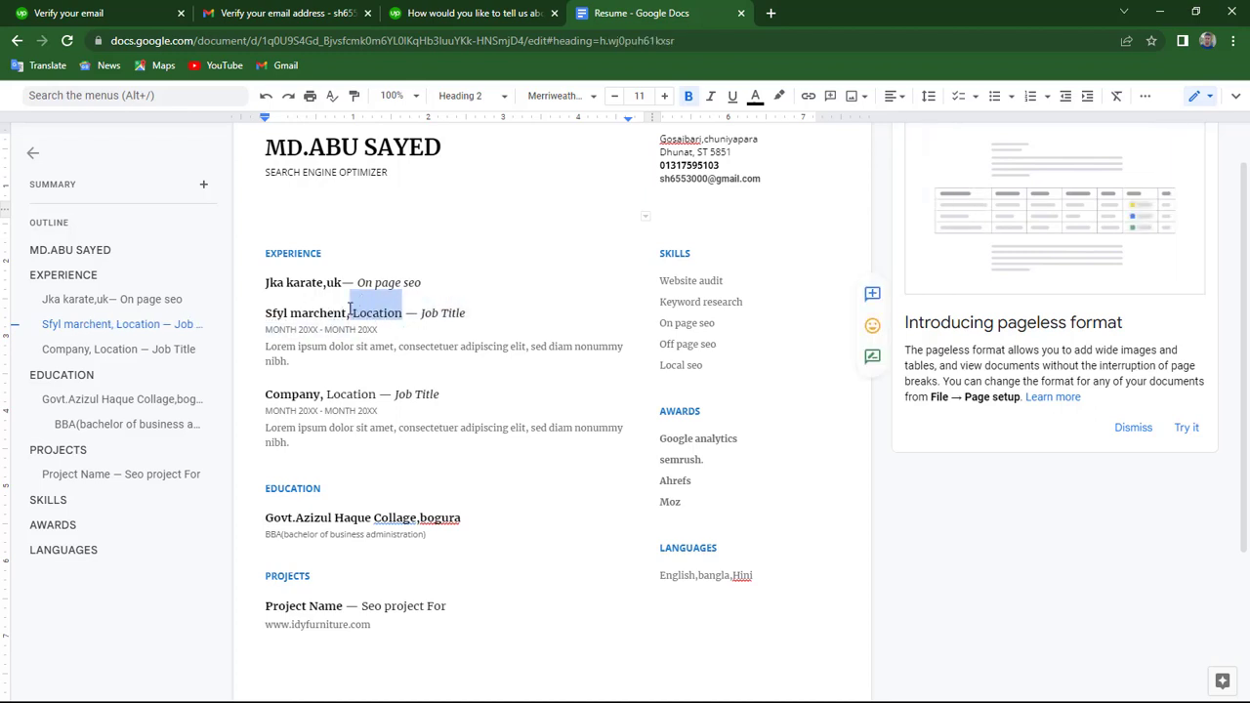
text(usa)
drag(435, 313, 389, 313)
text(Complete se)
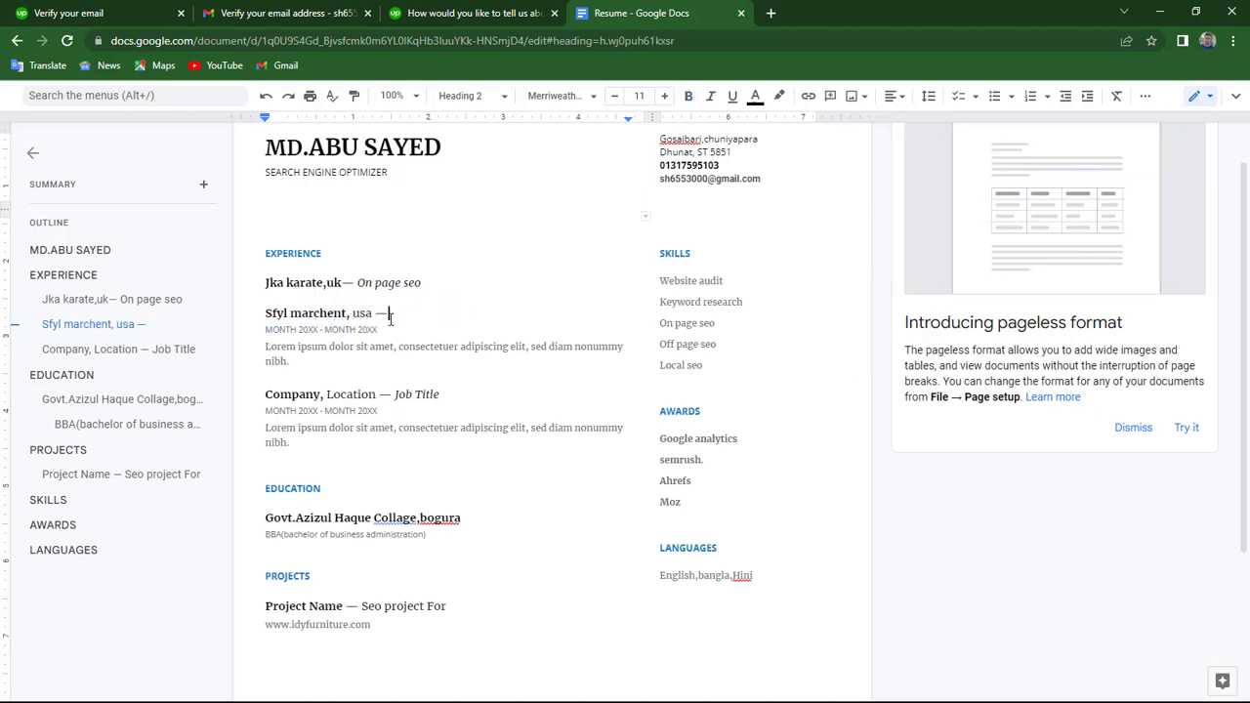
text(o project)
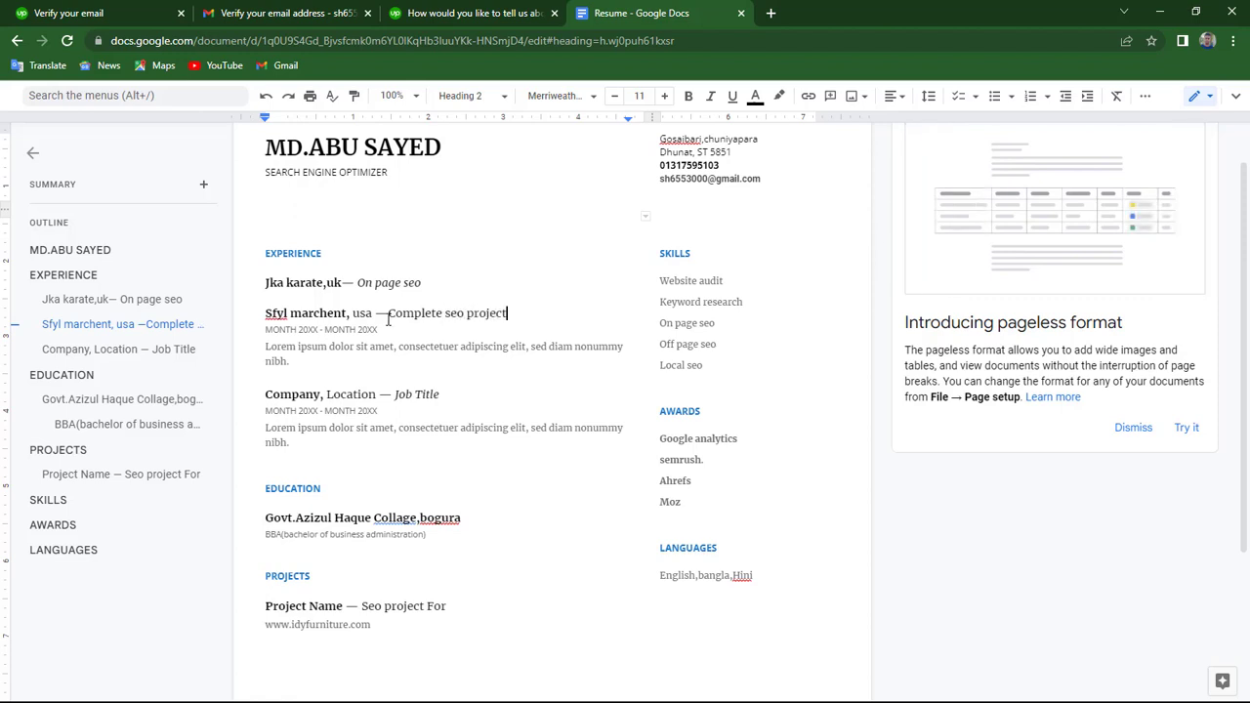
drag(291, 361, 264, 335)
key(BackSpace)
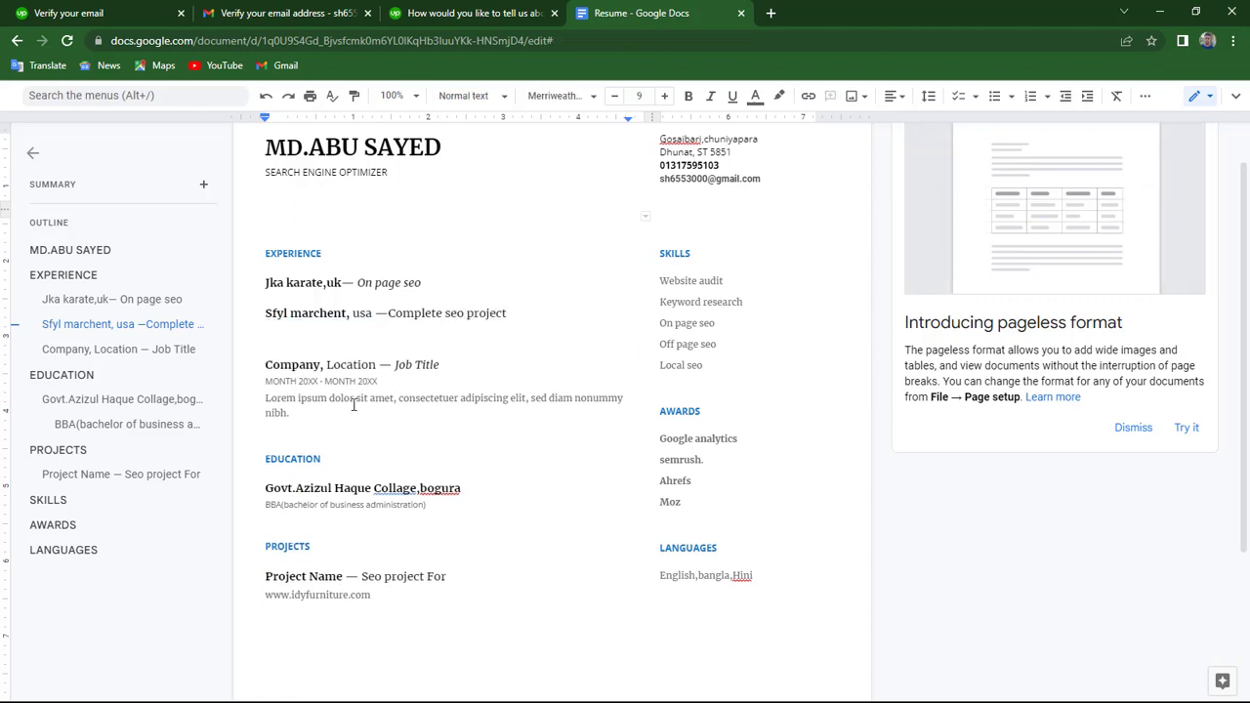
drag(322, 461, 266, 364)
key(BackSpace)
key(BackSpace)
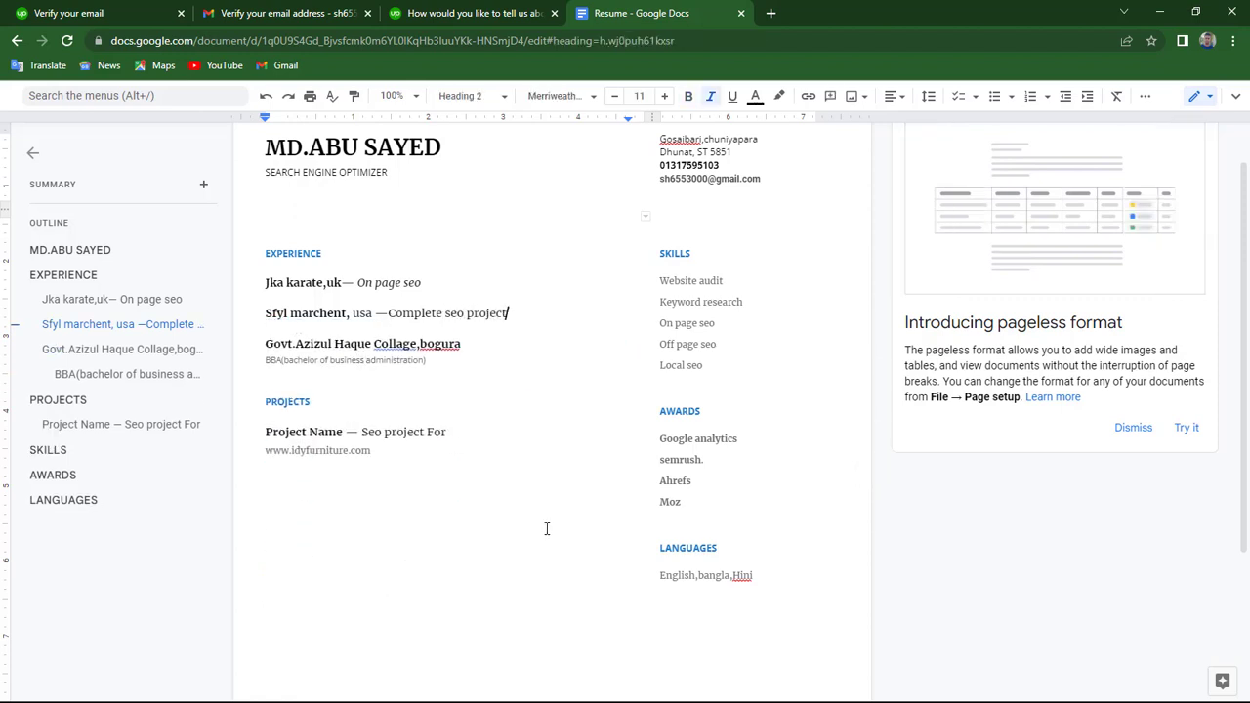
Move the Languages section (English,bangla,Hini) from the right sidebar to below Projects in the left column
scroll(739, 577, up, 1)
scroll(723, 508, down, 1)
scroll(708, 452, up, 1)
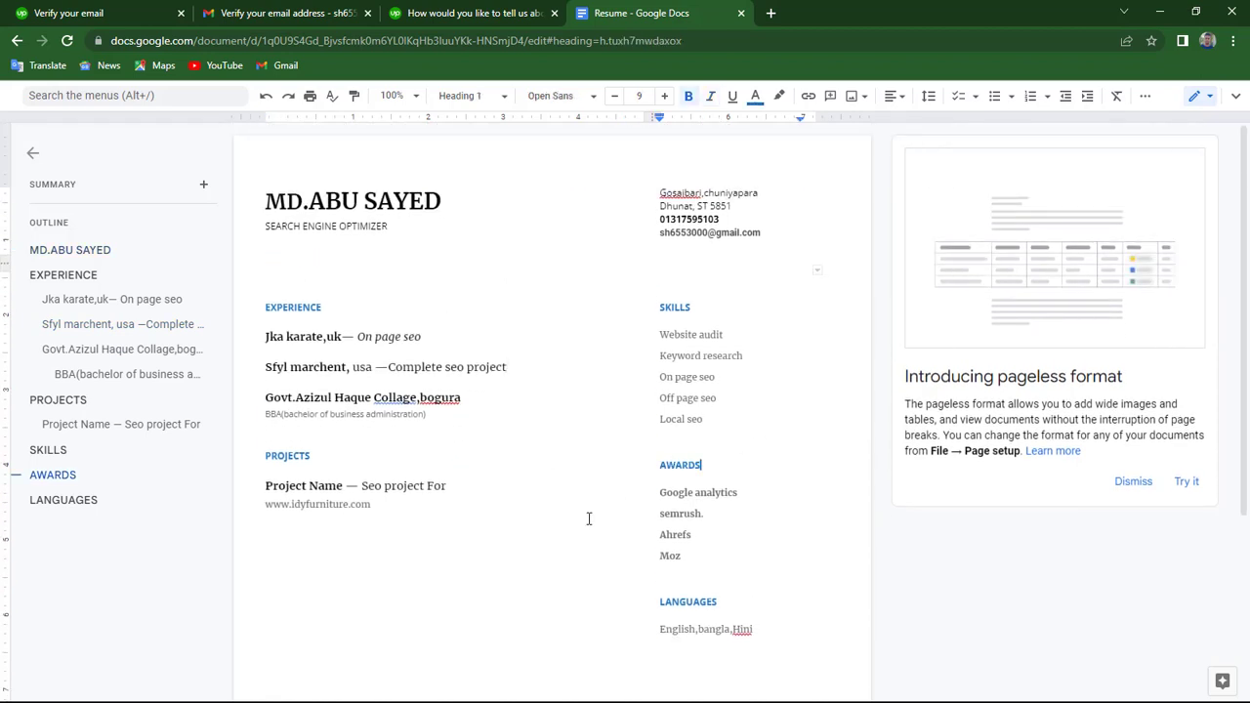
mouse_move(773, 639)
mouse_down()
mouse_move(643, 613)
mouse_move(753, 635)
mouse_up()
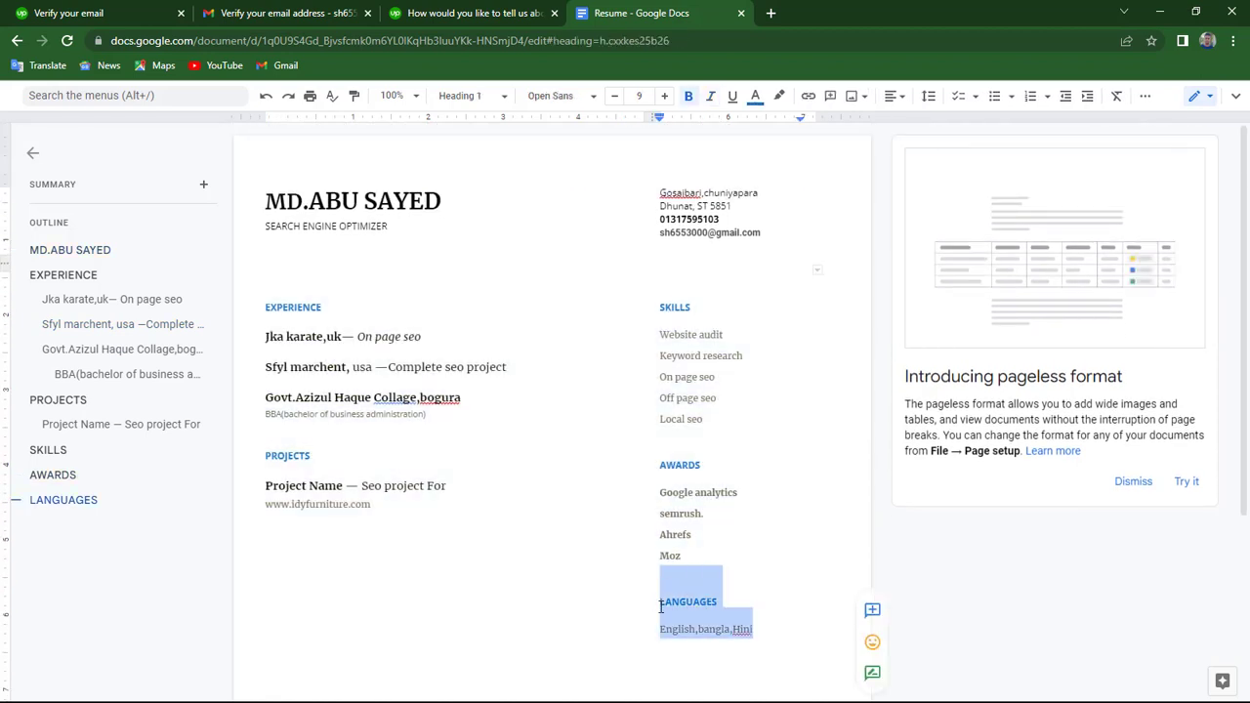
key(BackSpace)
click(338, 572)
key(ctrl+z)
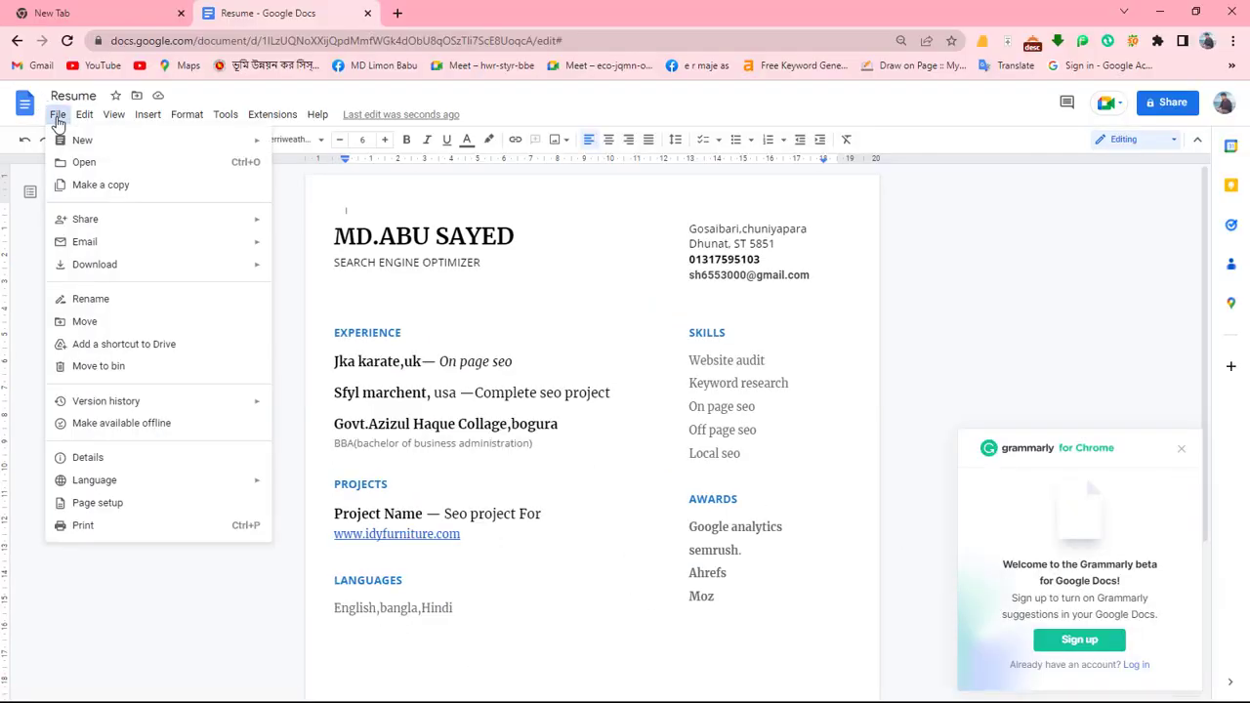
Download the résumé as Resume.pdf (PDF document) and minimise Google Docs to reveal Upwork
click(58, 115)
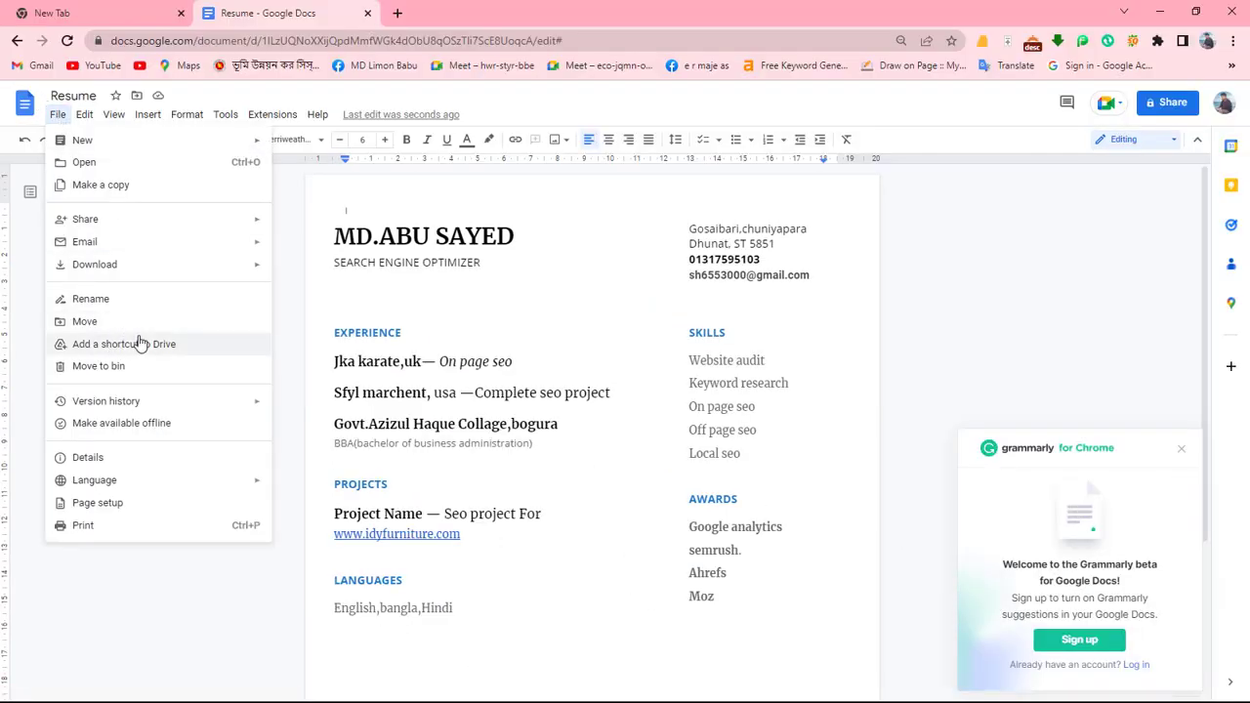
mouse_move(168, 263)
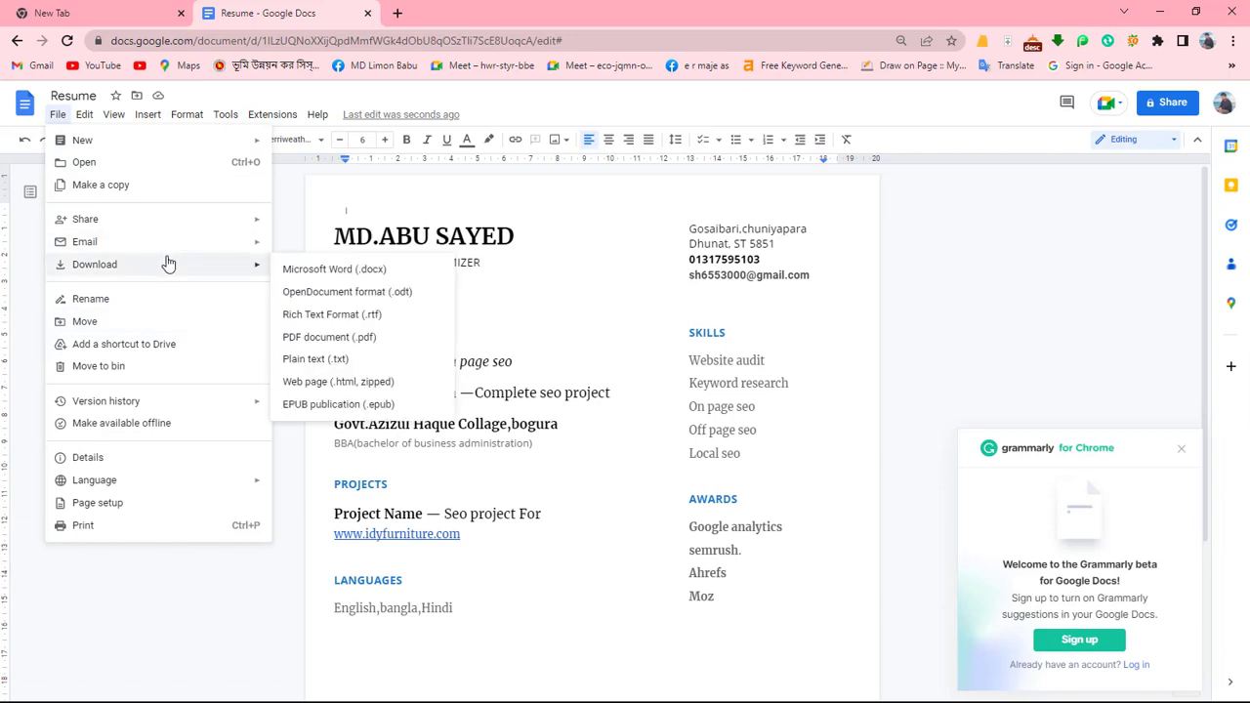
click(374, 349)
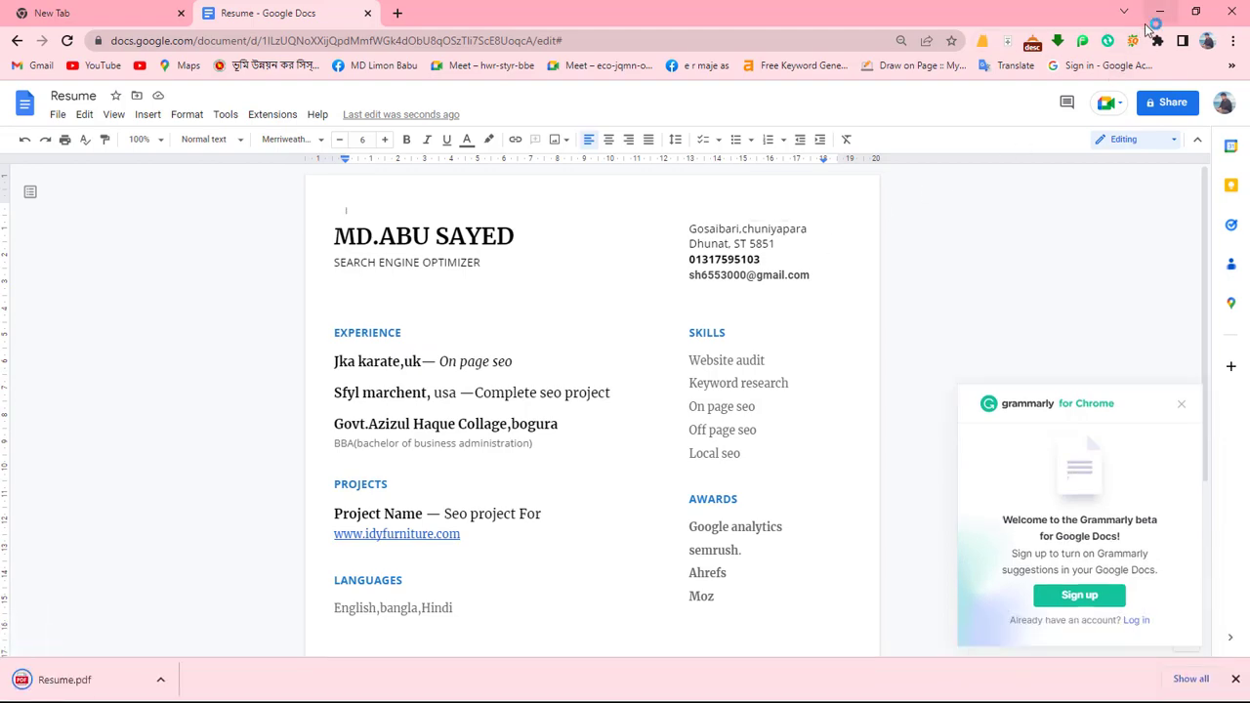
click(1232, 11)
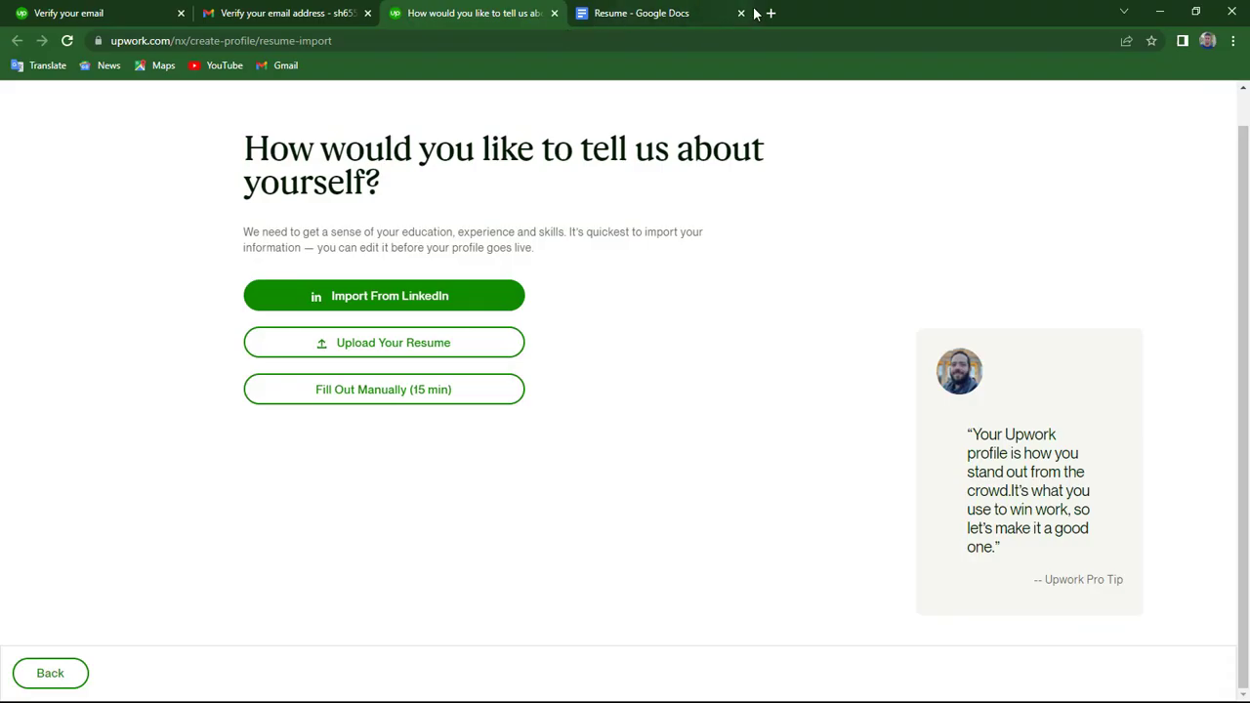
Upload Resume.pdf from the Downloads folder as the profile résumé and continue
click(375, 353)
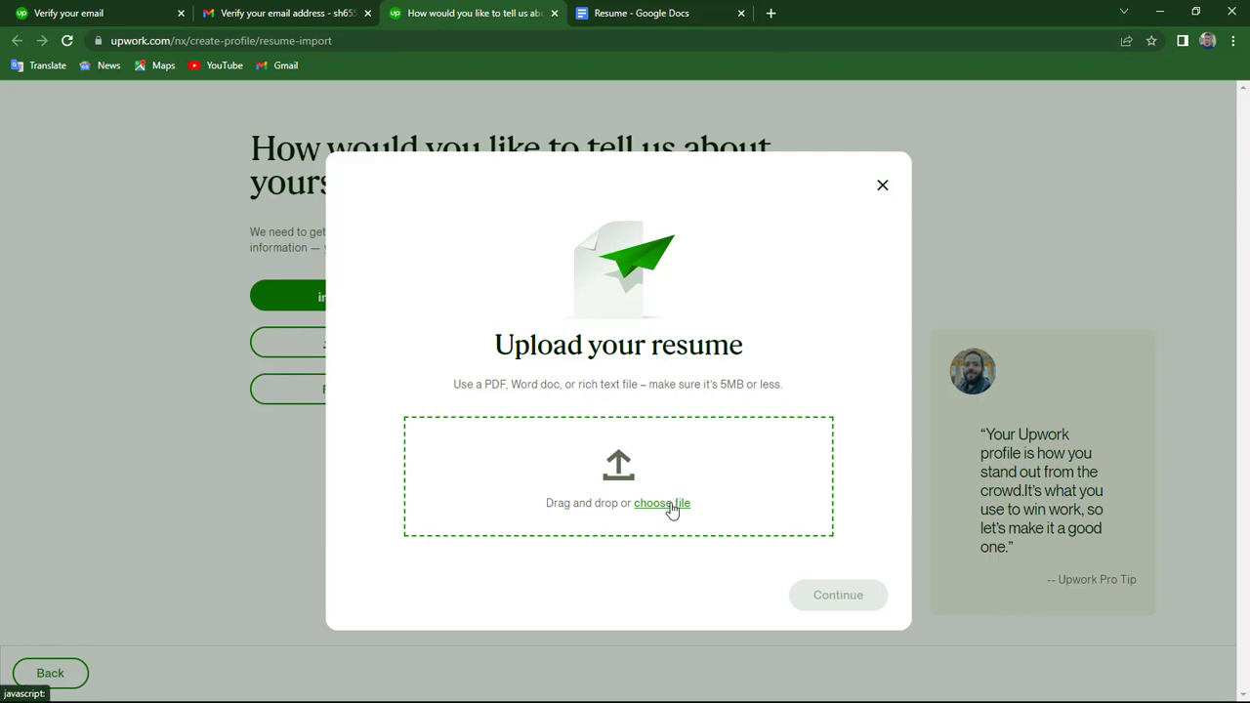
click(672, 508)
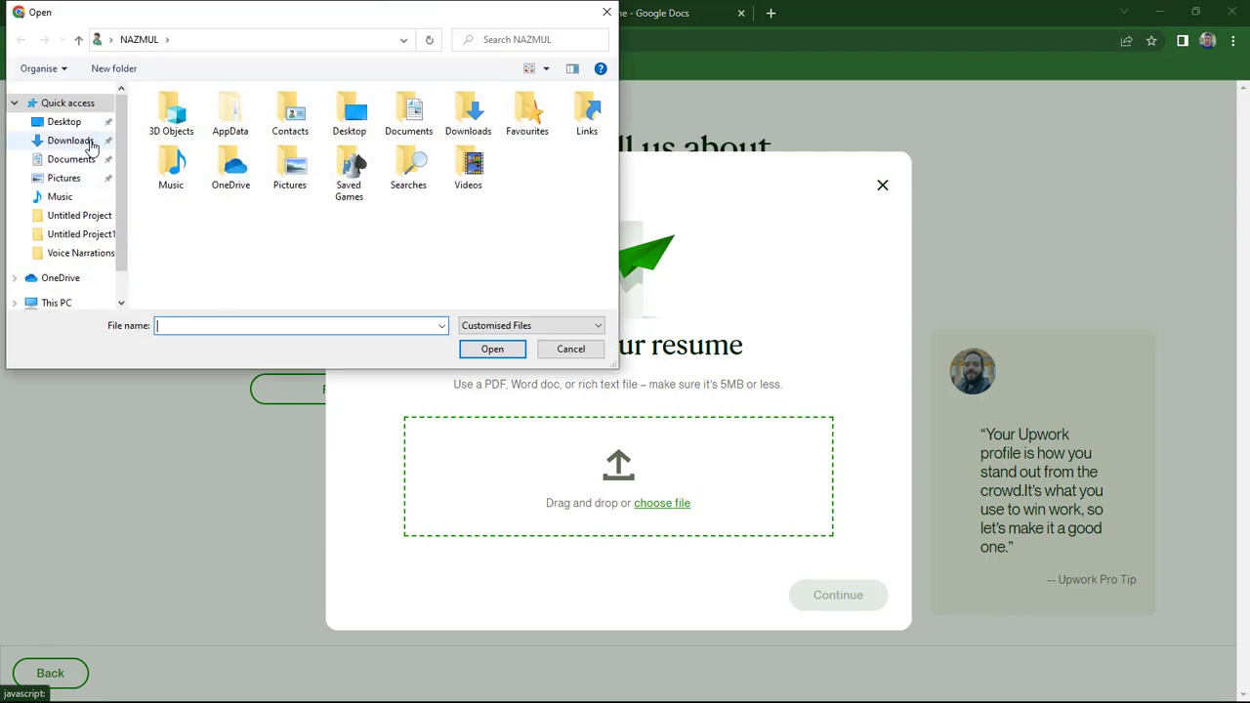
click(88, 141)
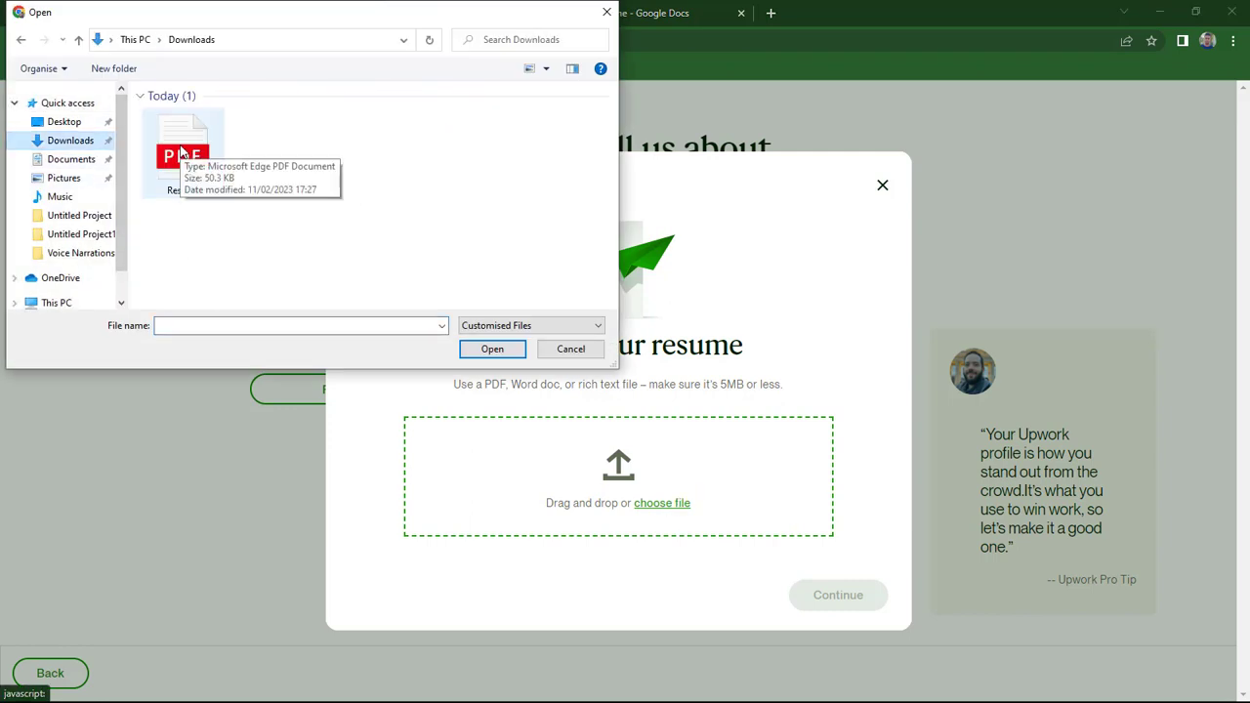
double_click(186, 154)
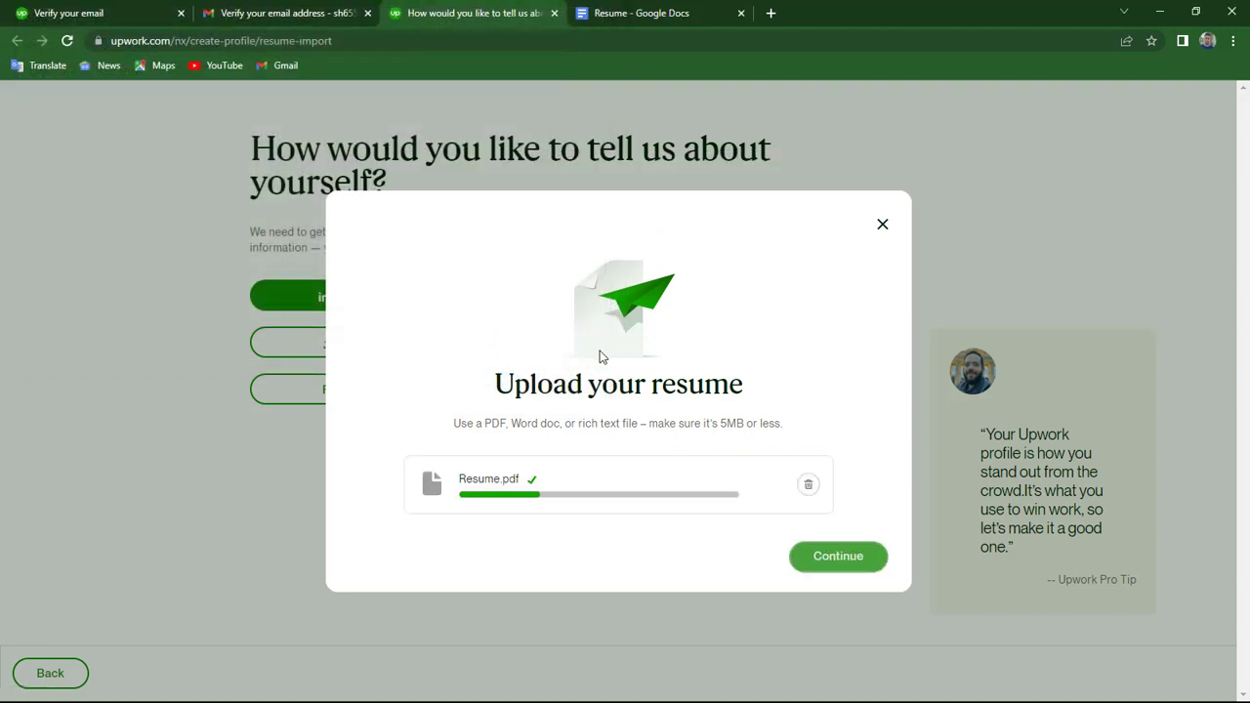
click(818, 578)
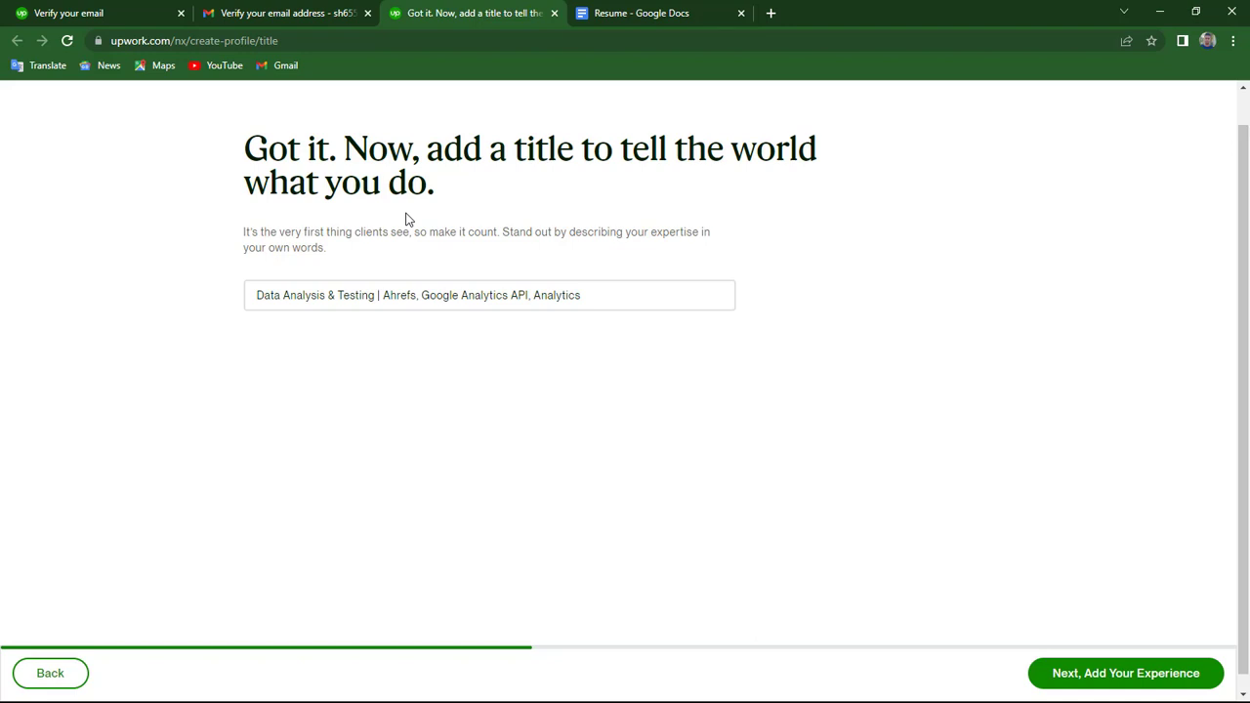
Replace the suggested analytics title with 'Advanced SEO Expert Specialist' and proceed to work experience
click(381, 295)
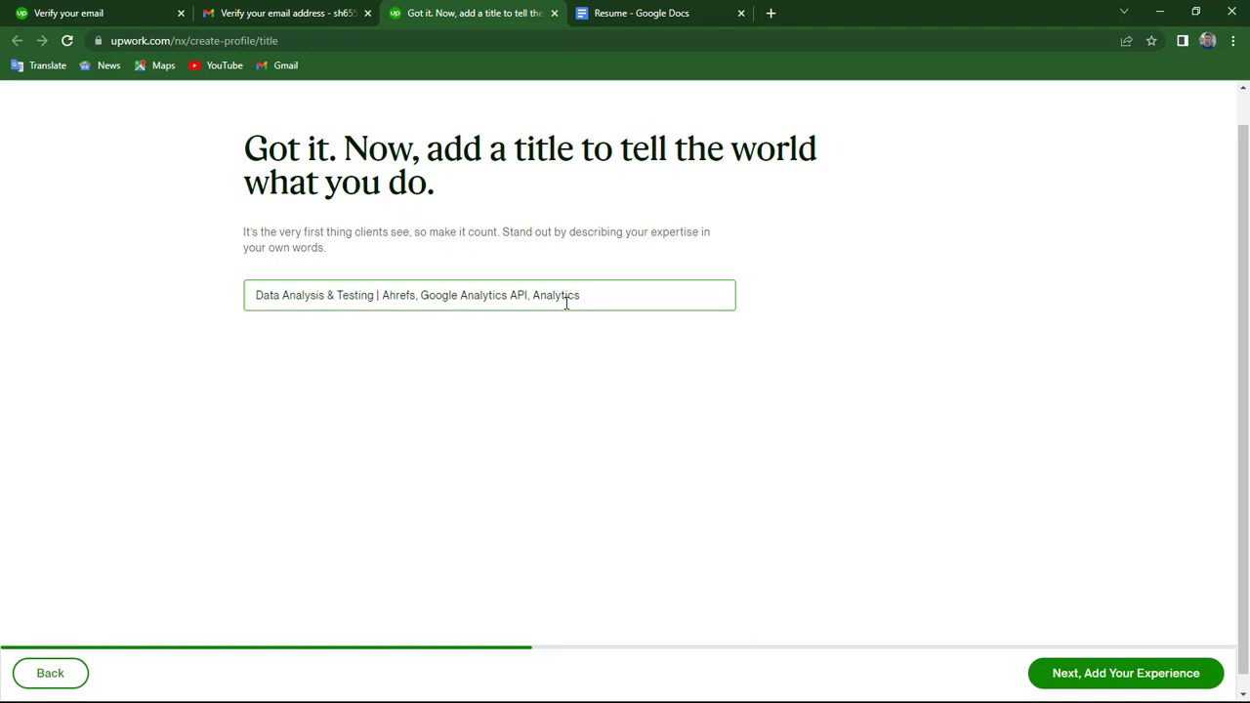
drag(584, 297, 107, 350)
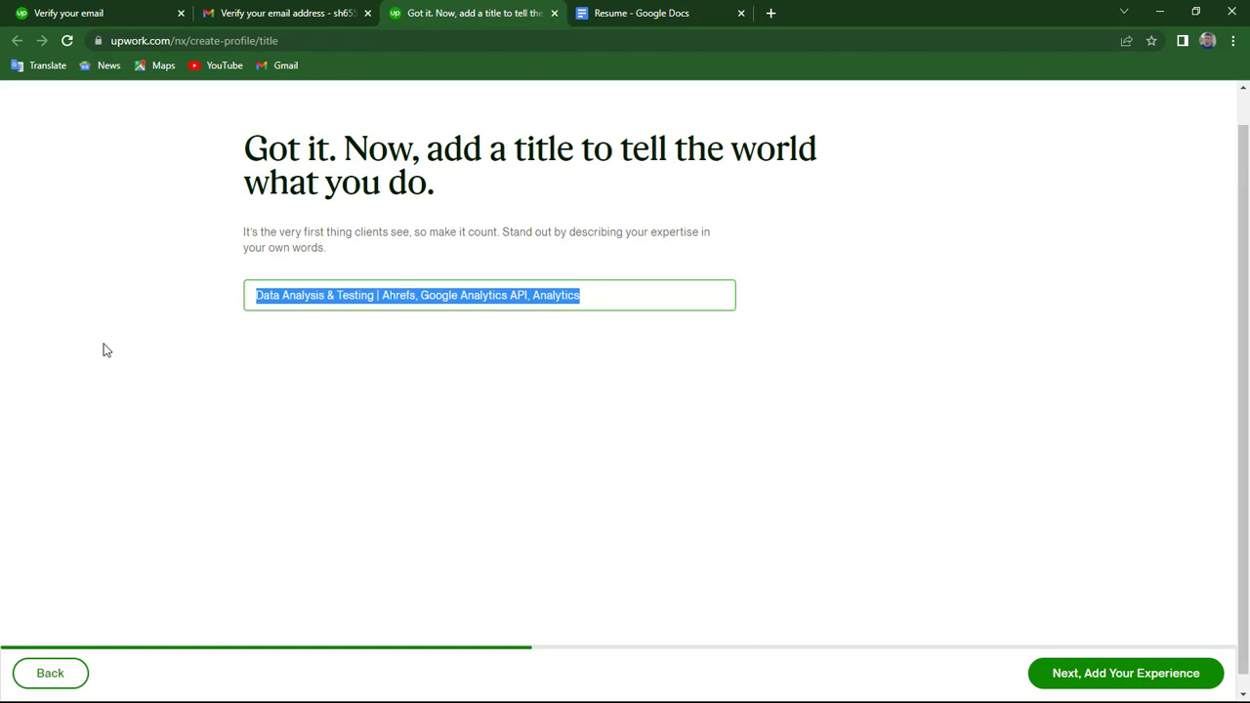
key(BackSpace)
text(A)
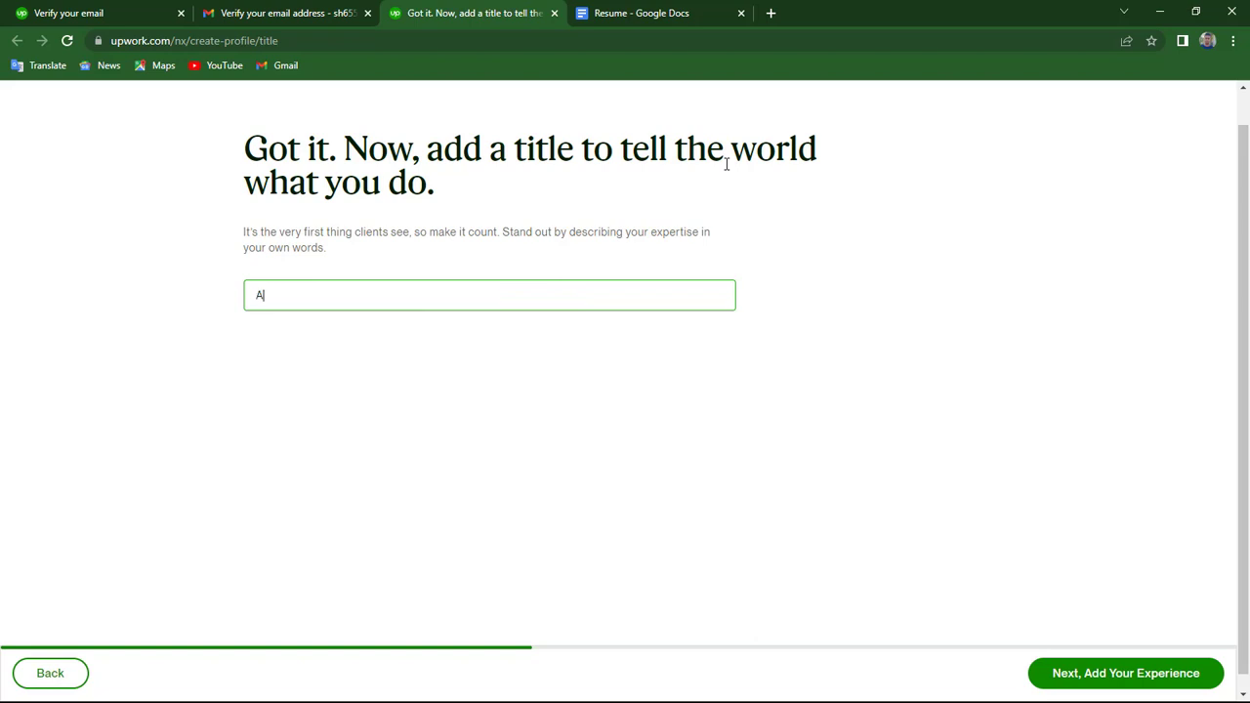
text(dvanced SEO Expert Specialist)
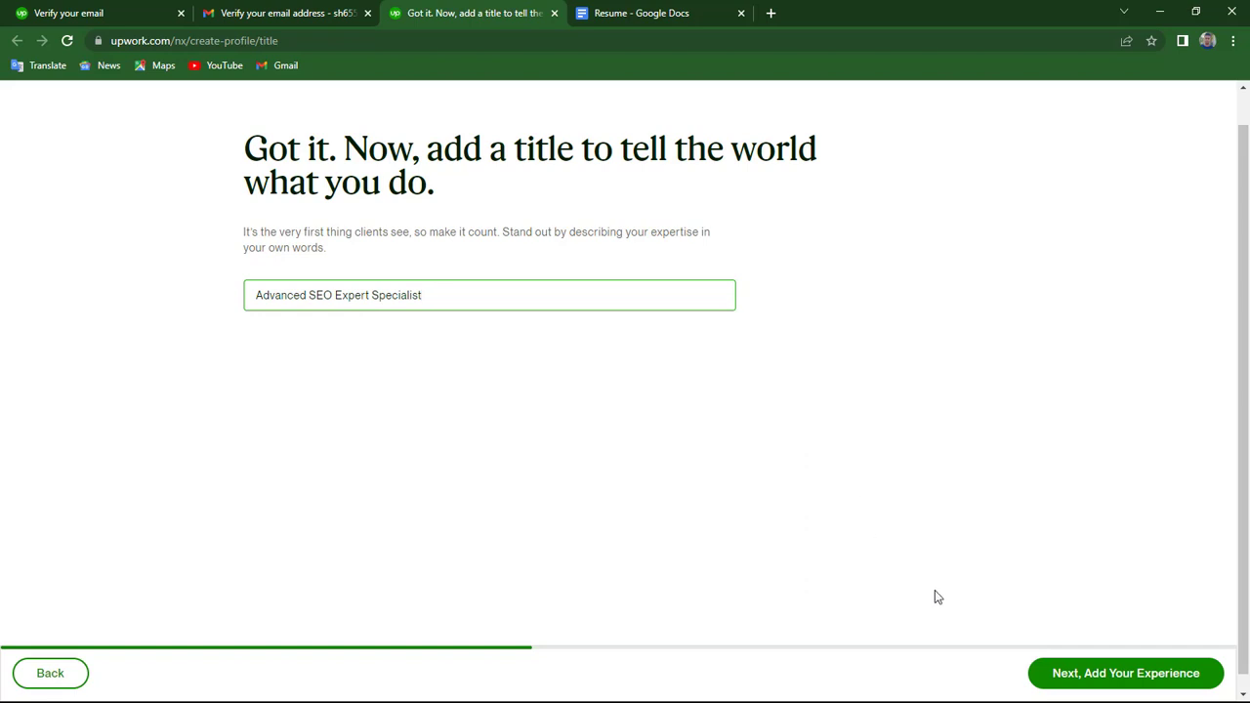
click(1110, 681)
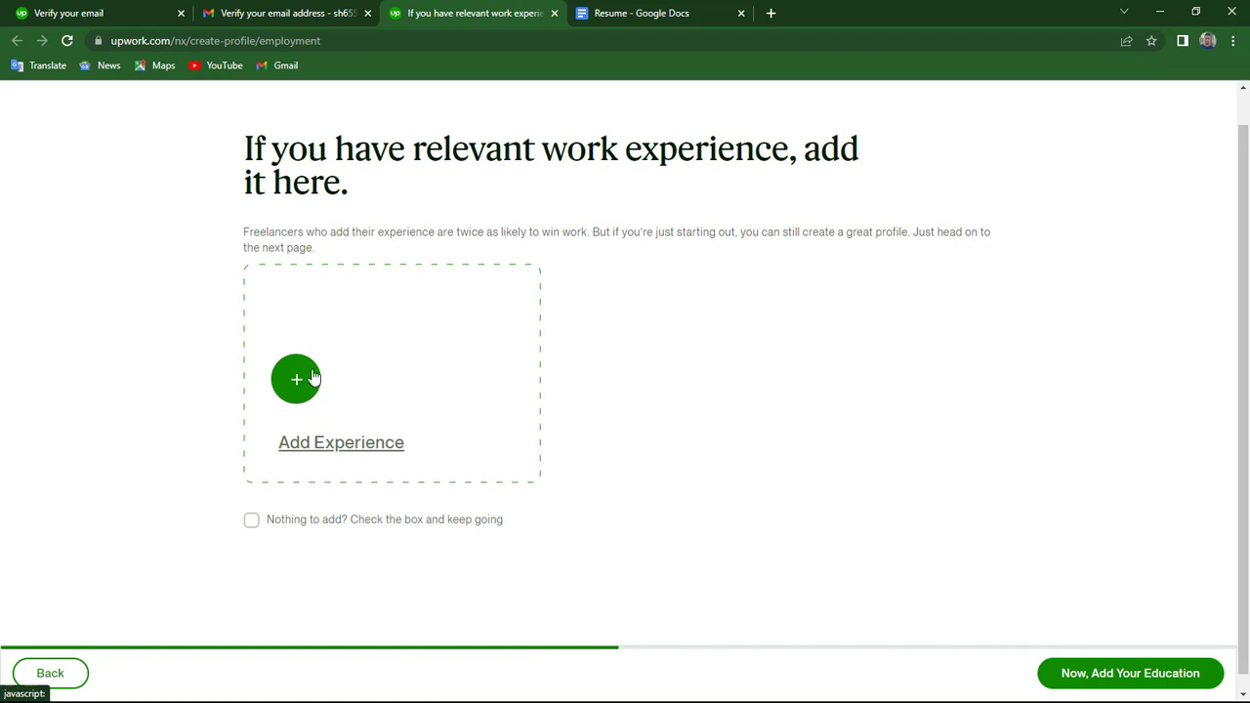
Open an empty Add Work Experience form from the Add Experience card
drag(245, 149, 396, 200)
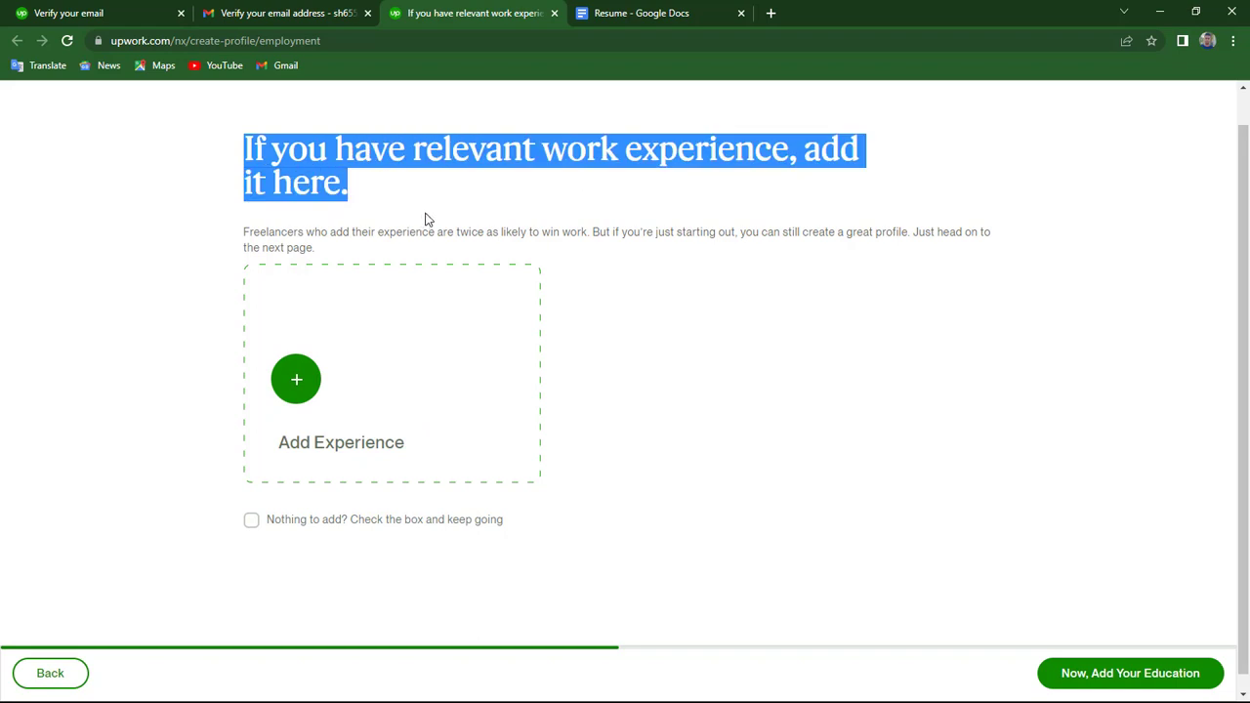
click(434, 210)
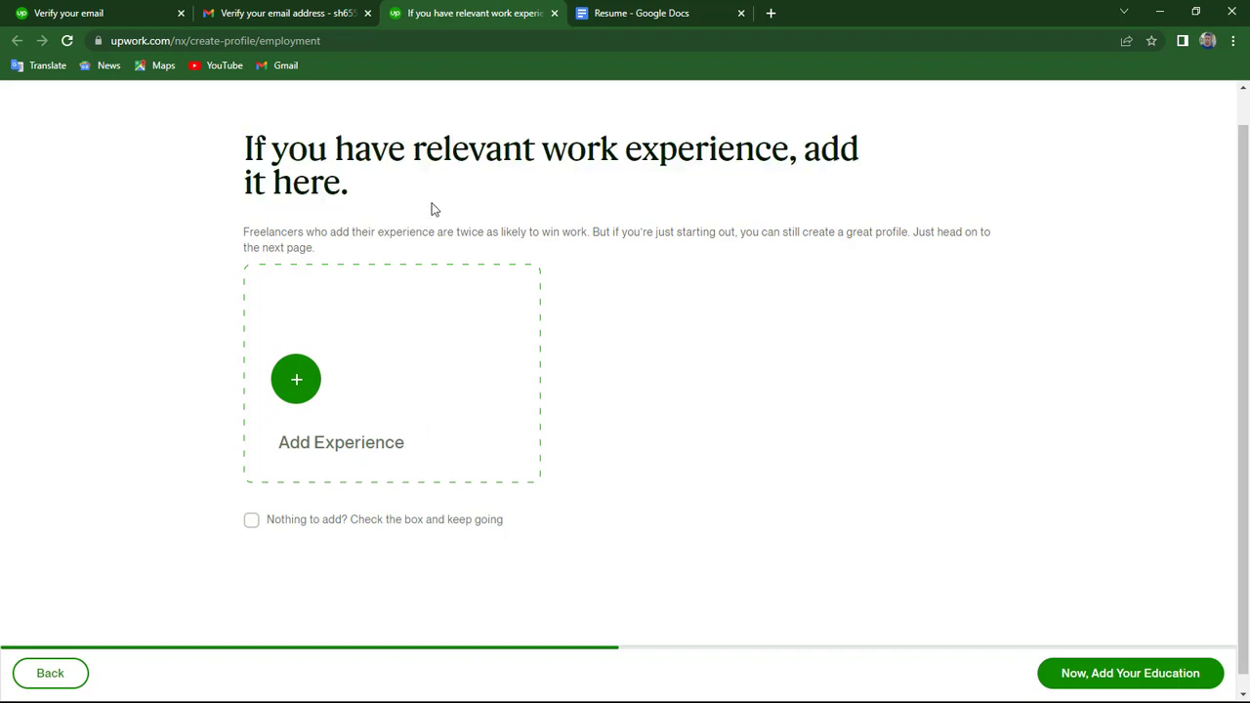
click(306, 390)
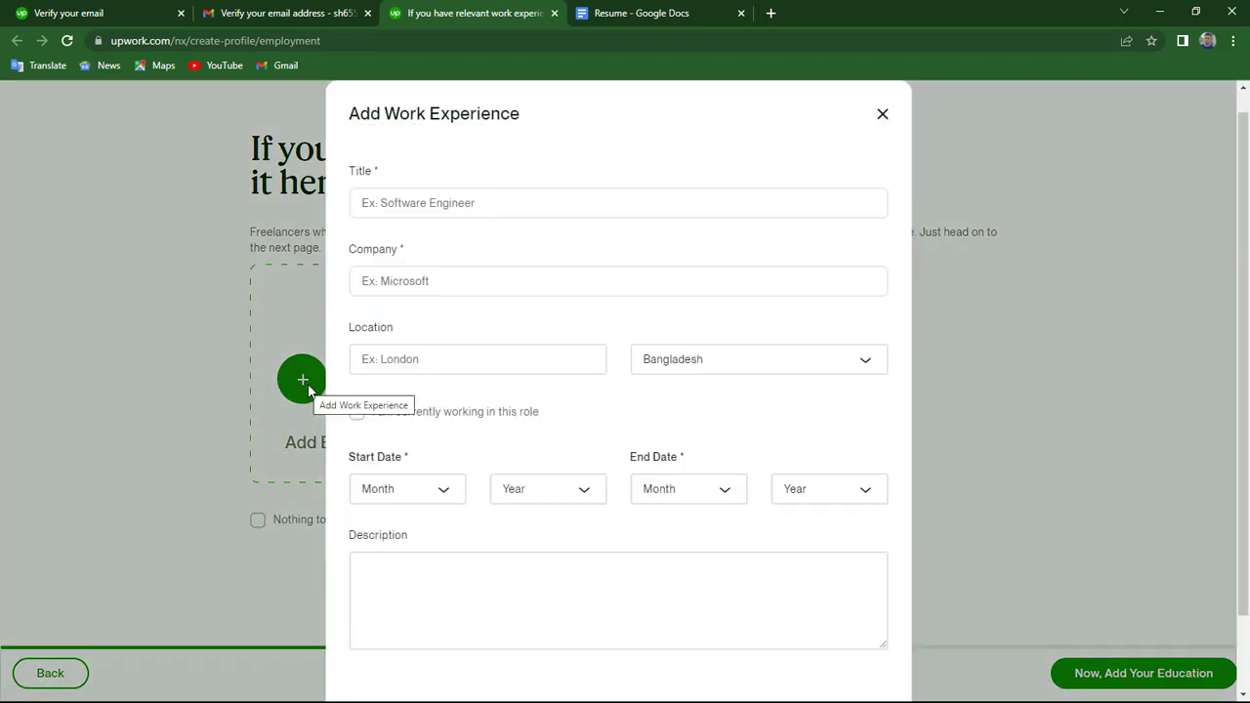
Enter title 'Shopify seo specialist in USA', company 'Mega furniture' and city Washington
click(392, 213)
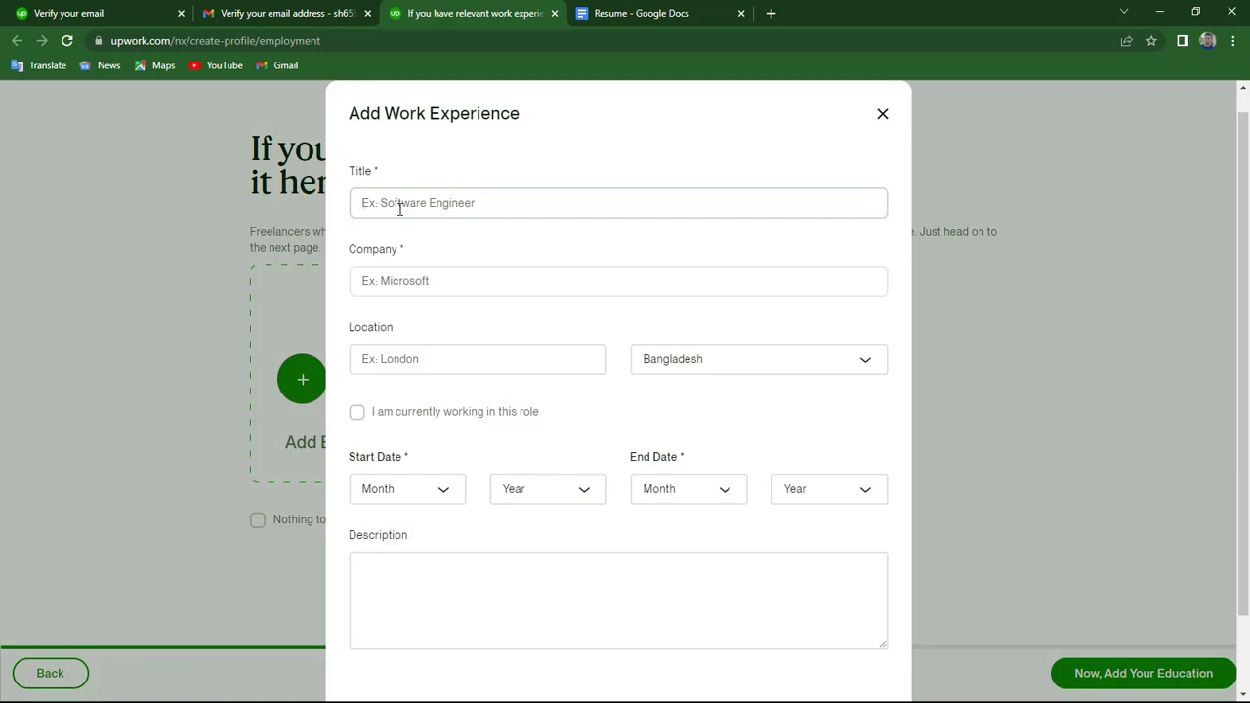
text(S)
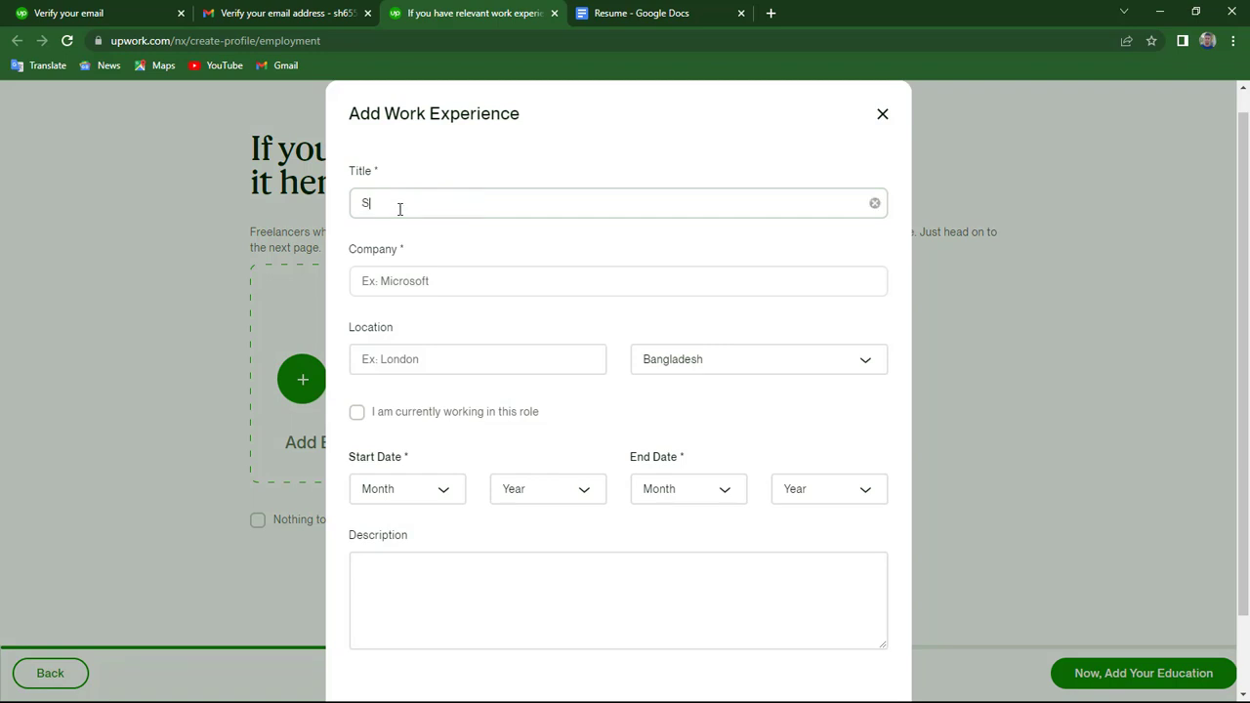
text(hopify seo specialist)
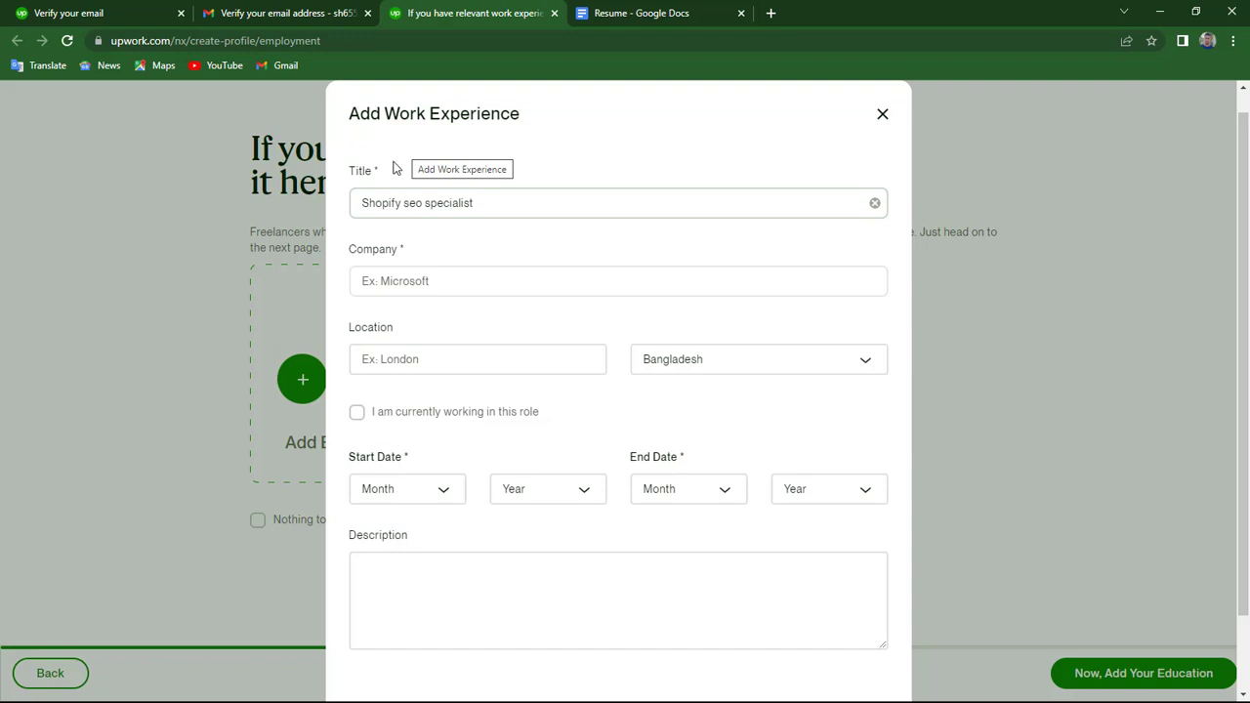
text(in USA)
key(Tab)
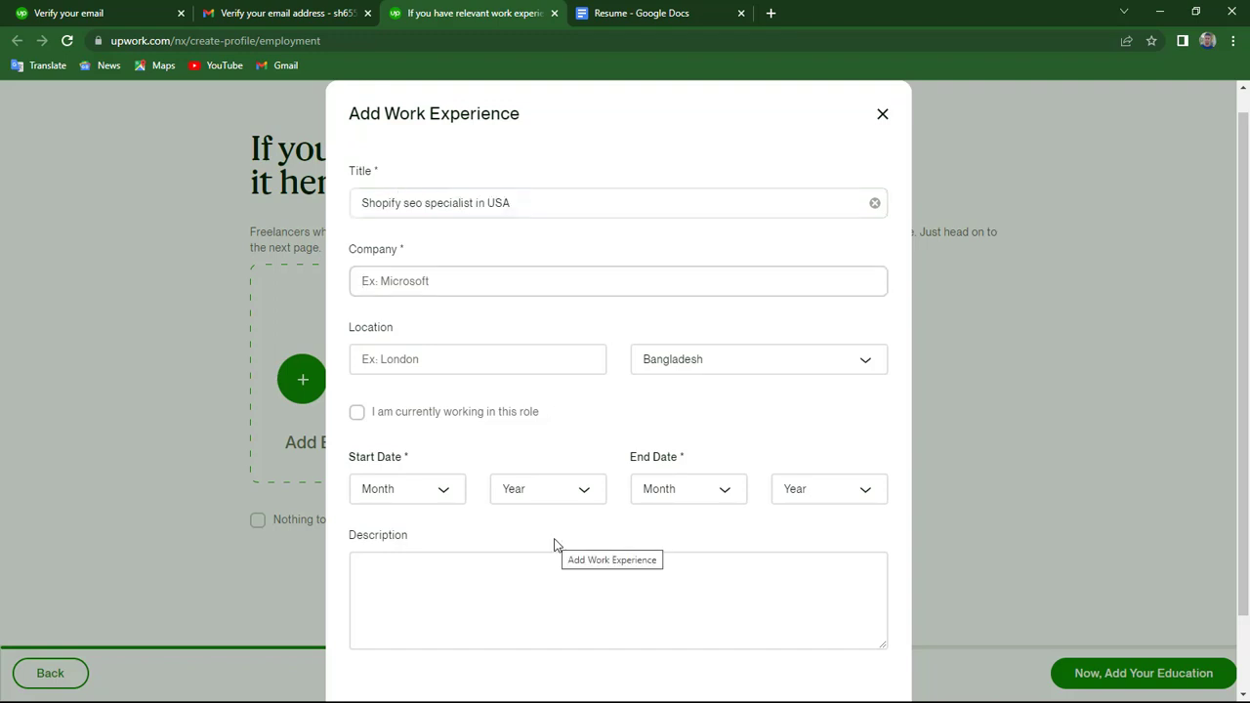
text(Me)
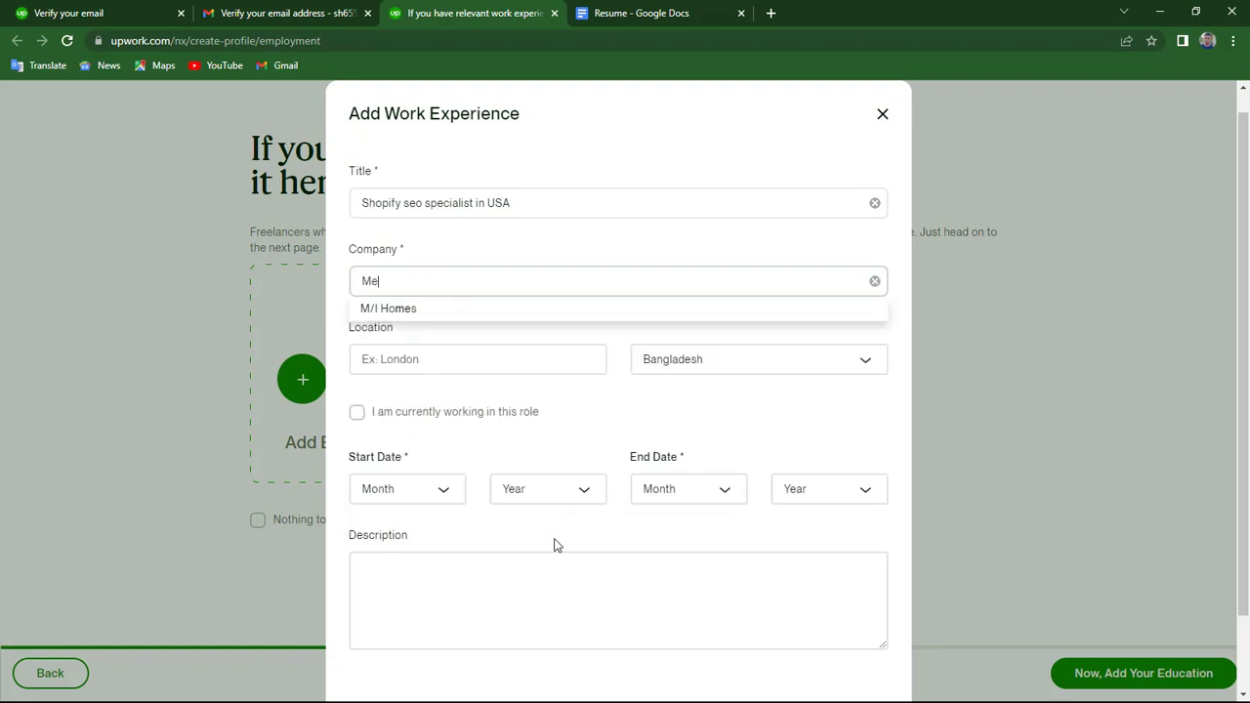
text(ga f)
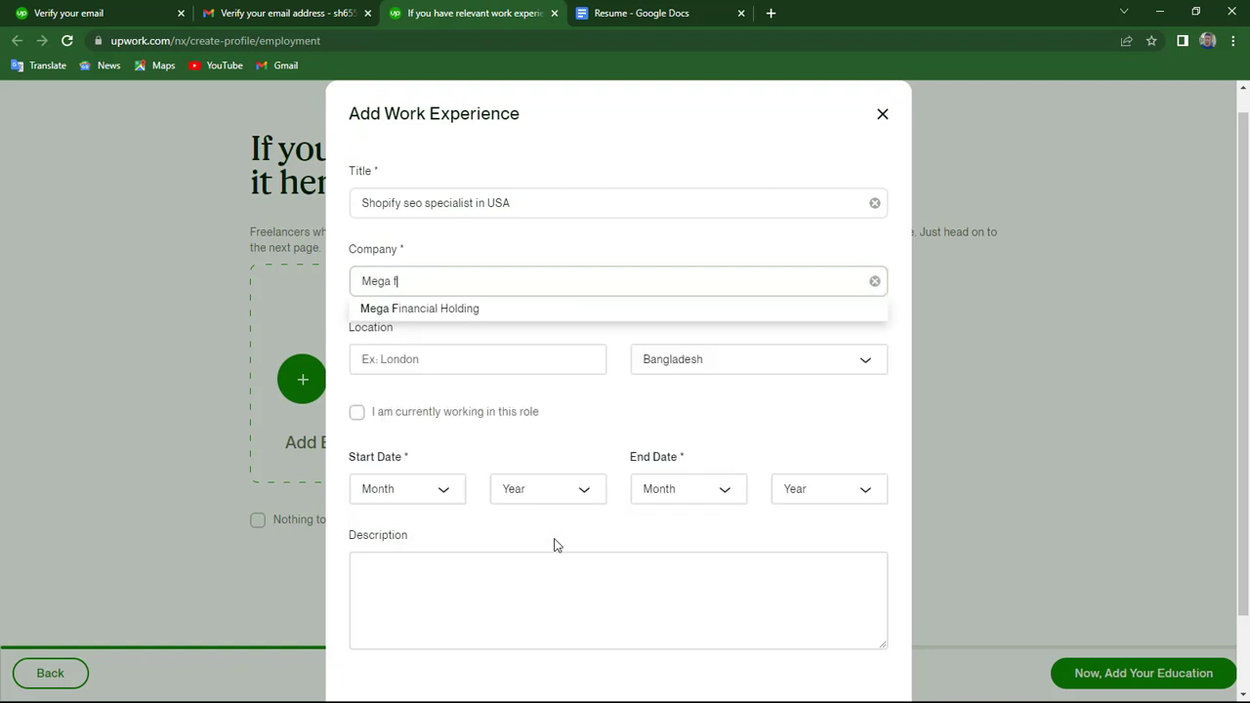
text(ur)
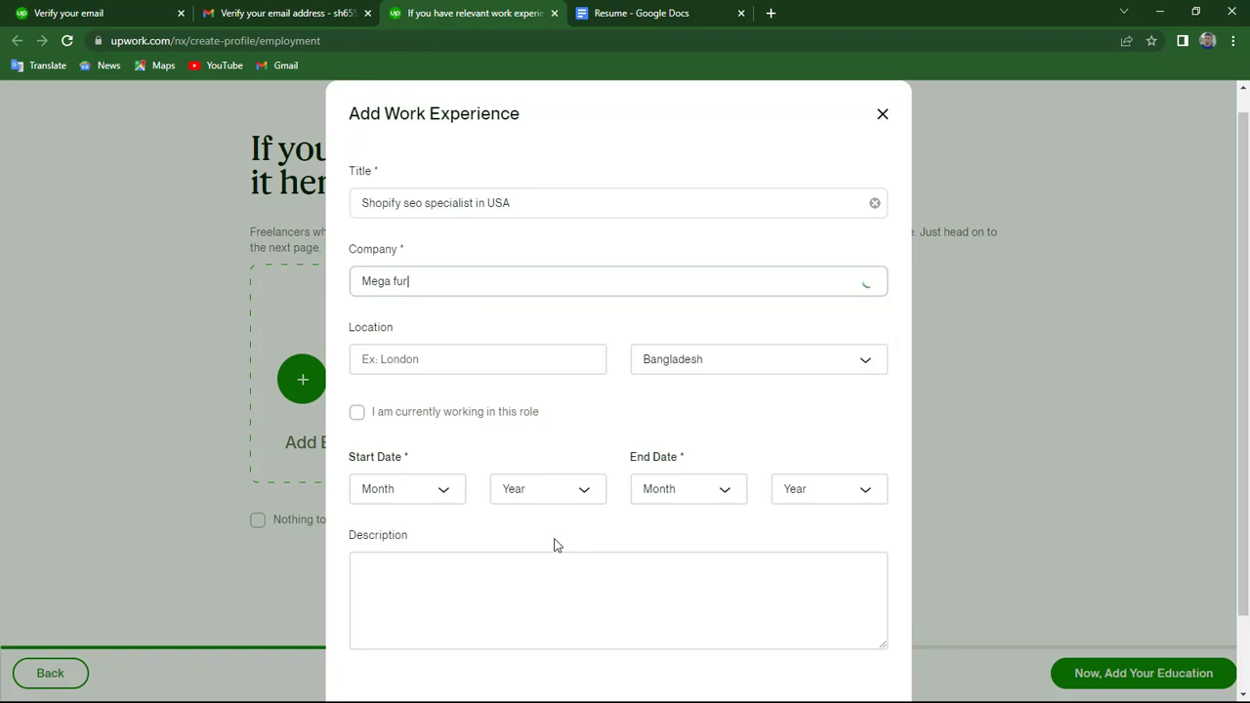
text(niture)
click(469, 357)
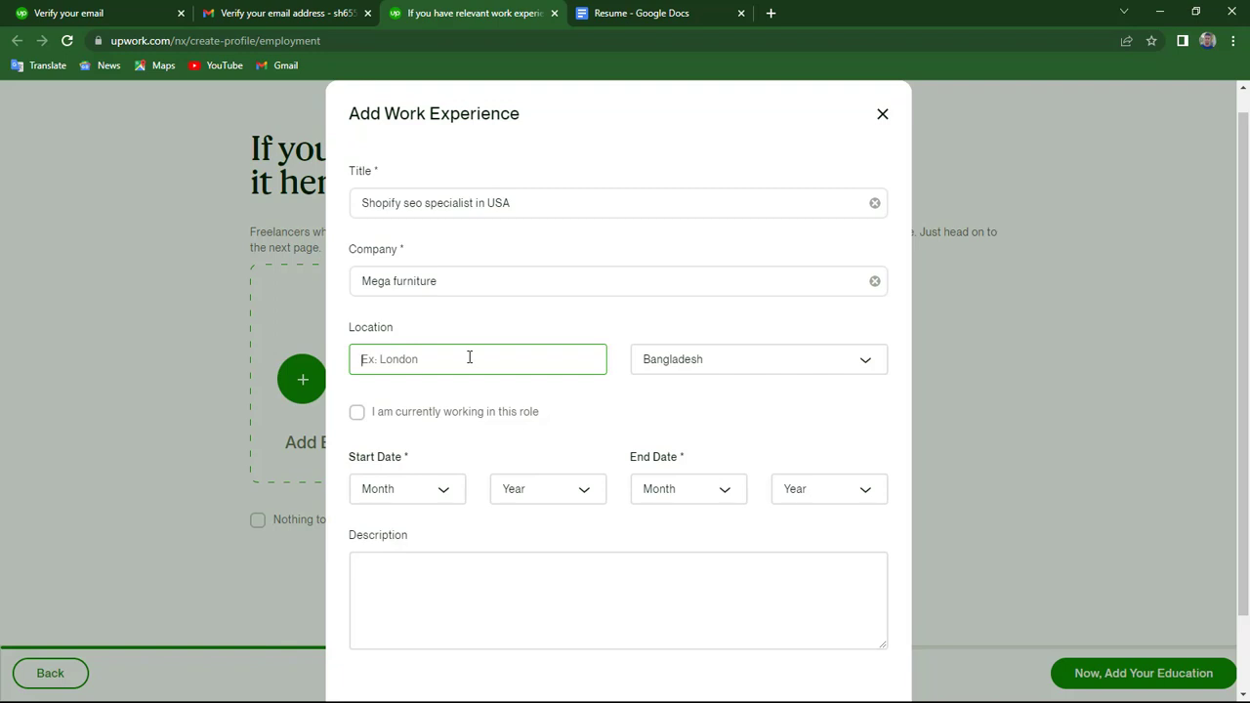
text(Washington)
Set the country to United States and mark it a current role starting February 2022
click(694, 369)
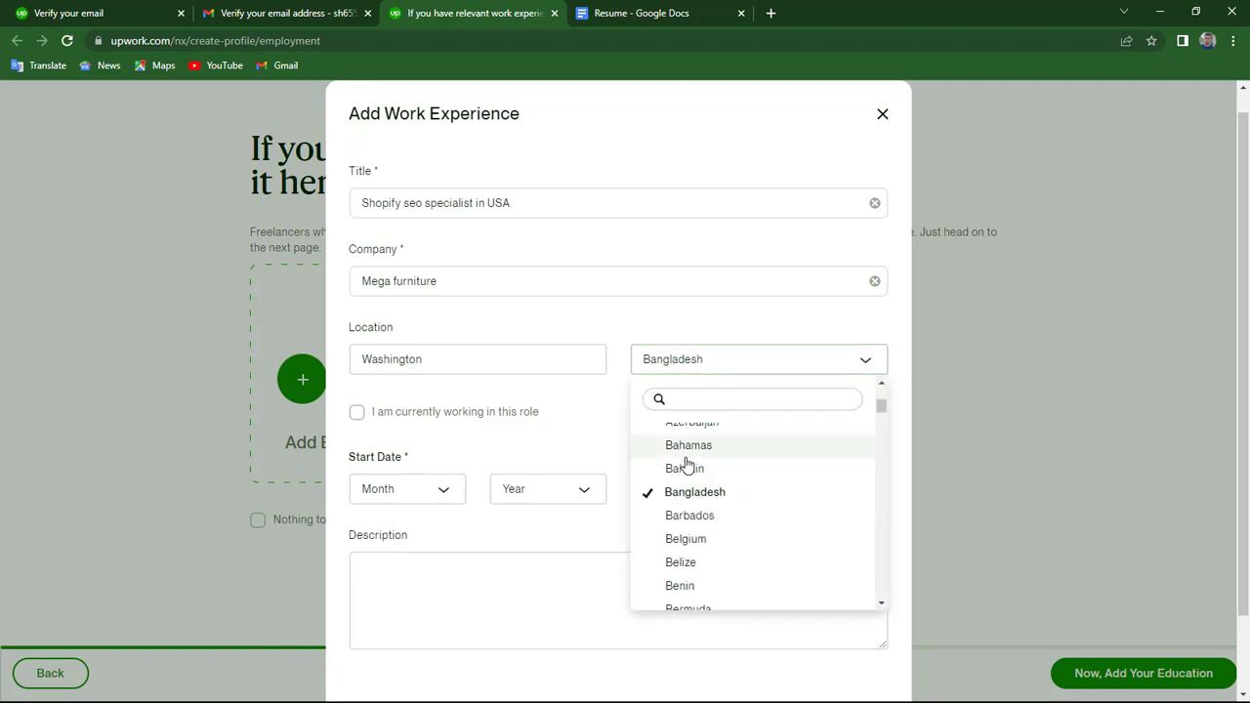
scroll(689, 508, down, 4)
scroll(687, 553, down, 8)
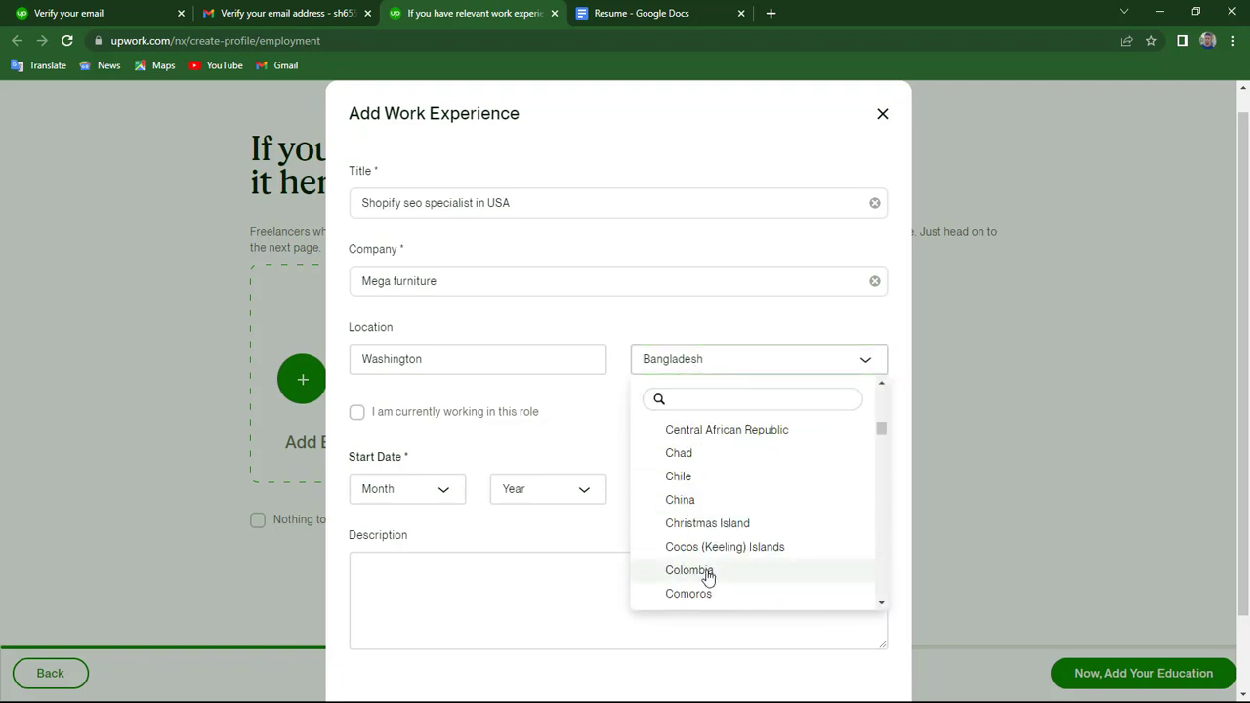
scroll(709, 577, down, 15)
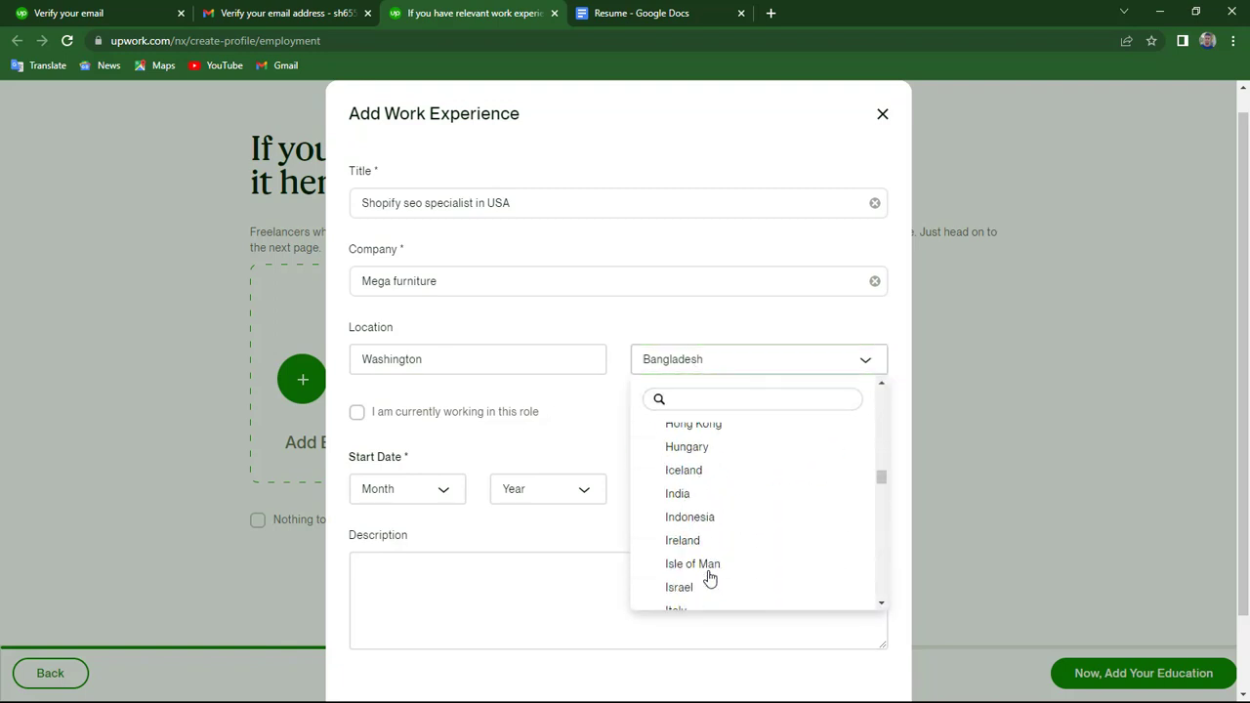
scroll(709, 577, down, 12)
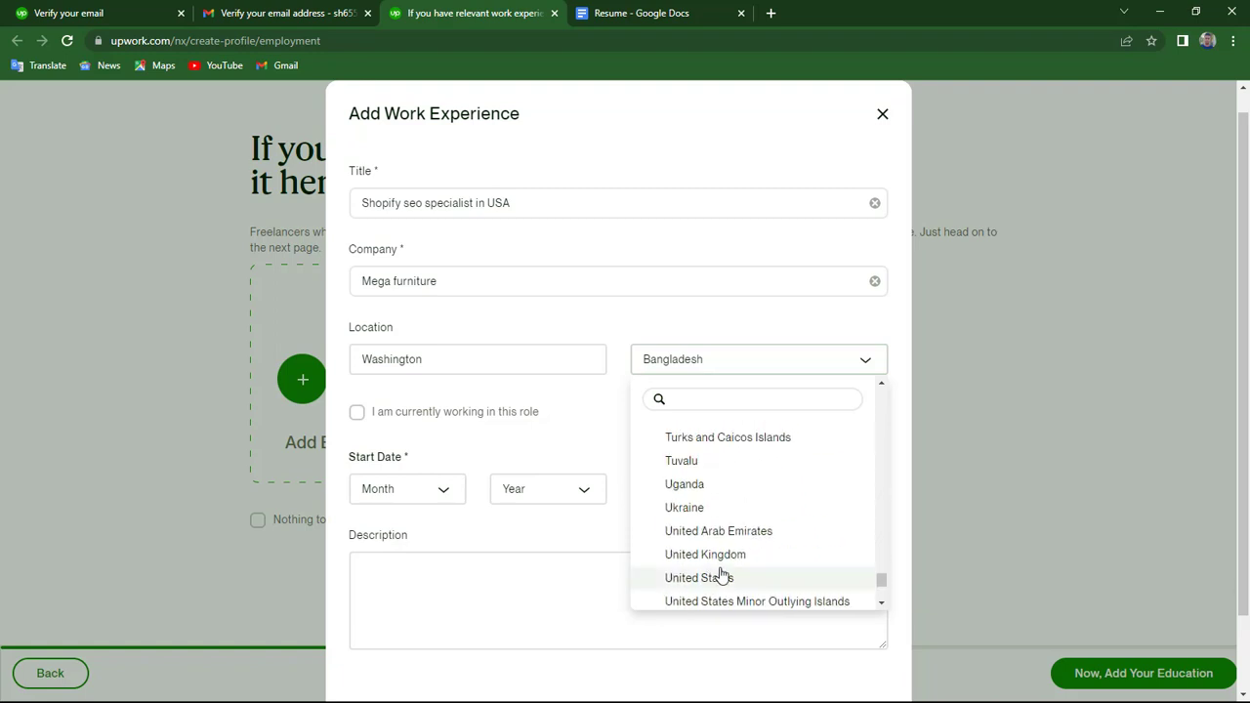
click(732, 578)
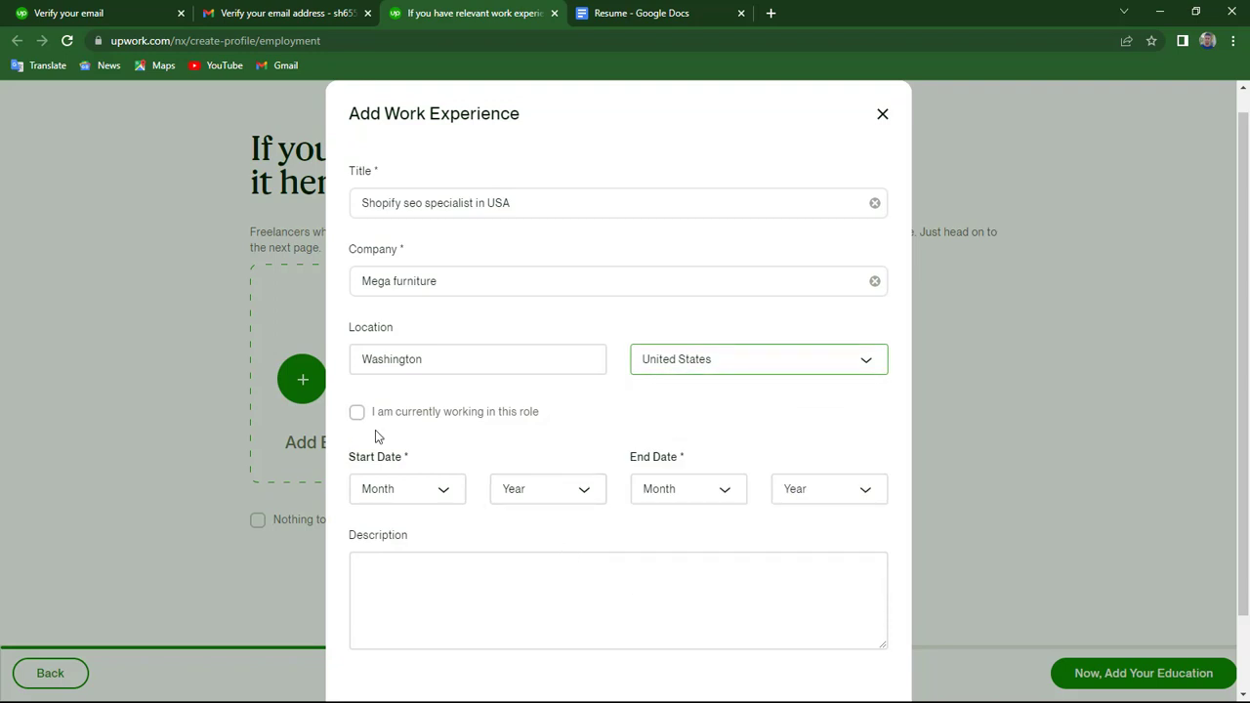
scroll(375, 437, down, 1)
click(357, 335)
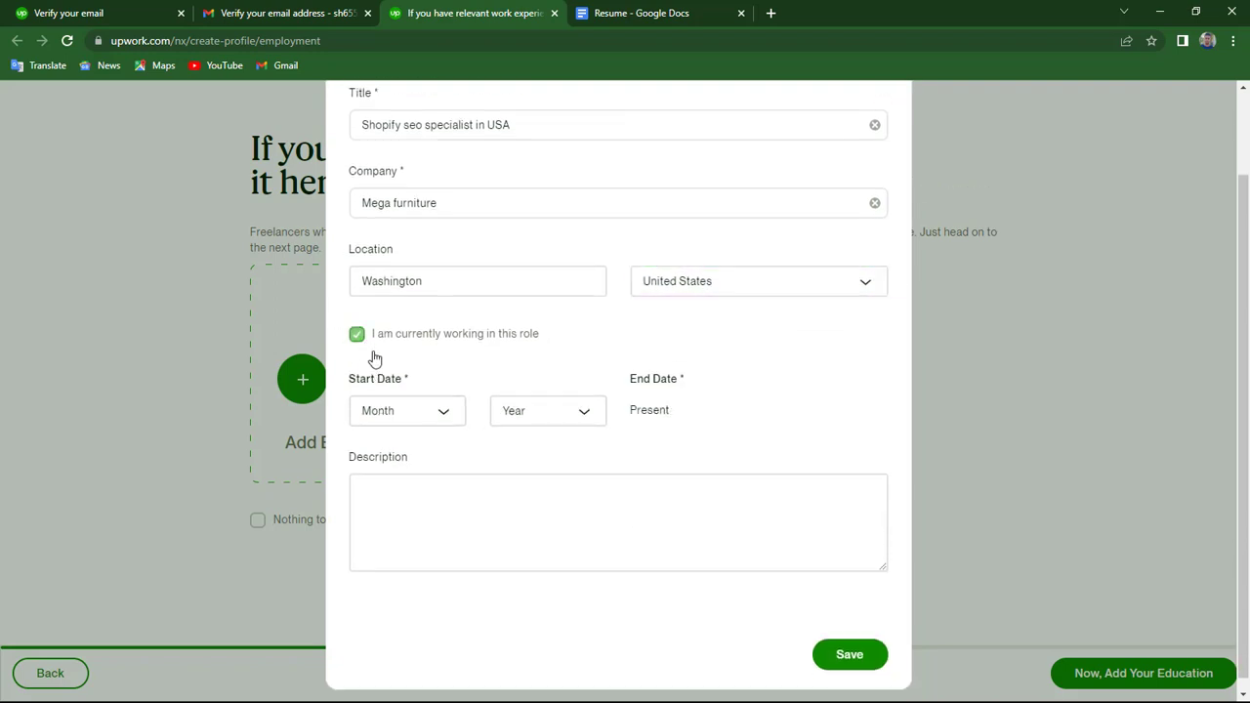
click(439, 419)
click(419, 467)
click(571, 433)
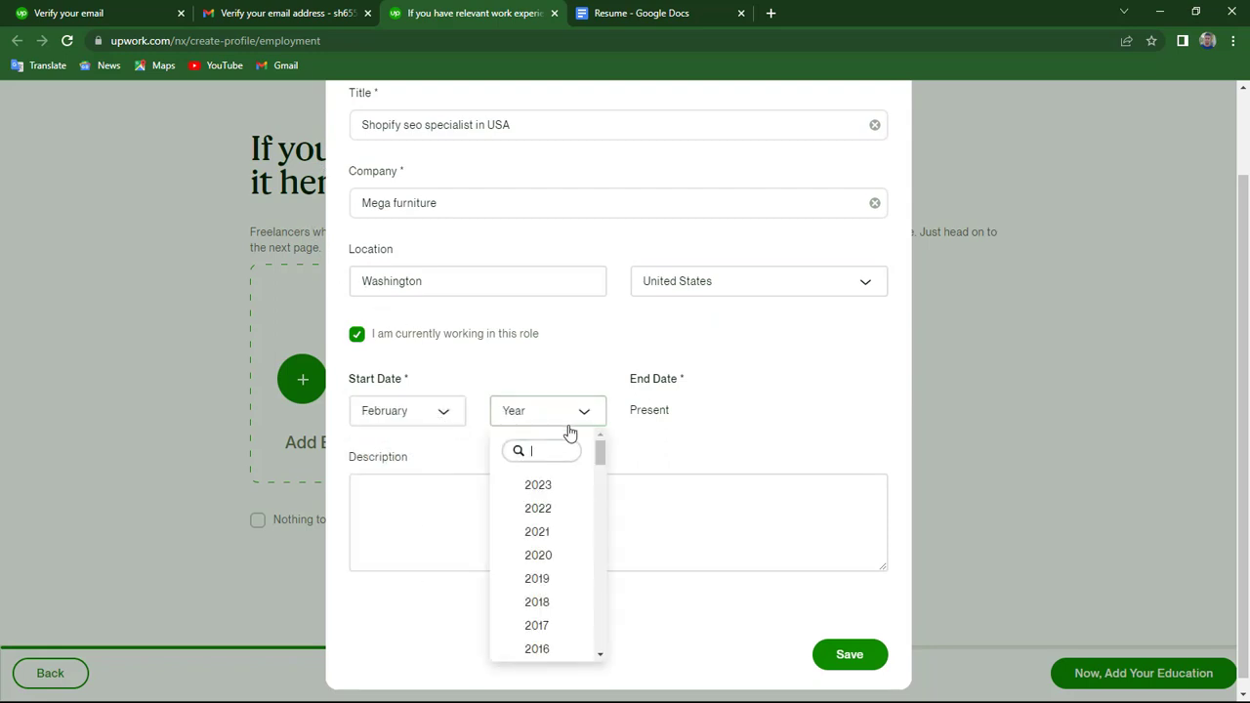
click(549, 510)
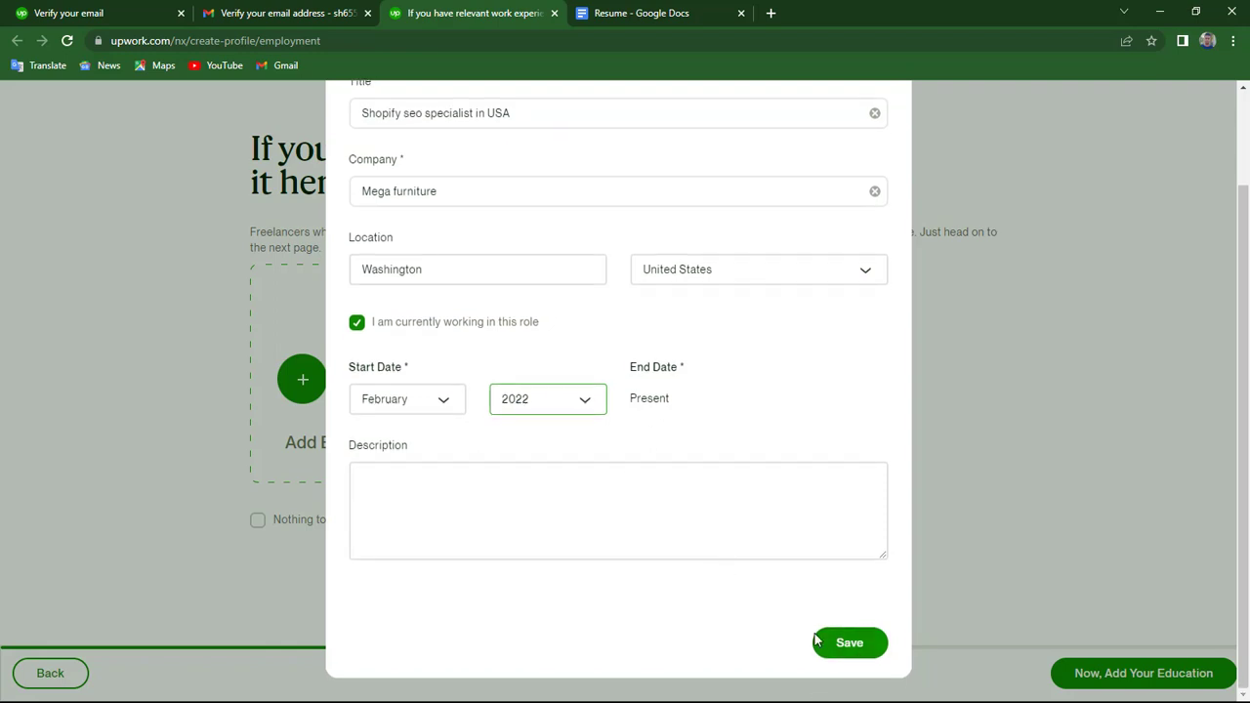
Begin the description with 'I work for complete SEO in this Company, My main work is…'
click(422, 488)
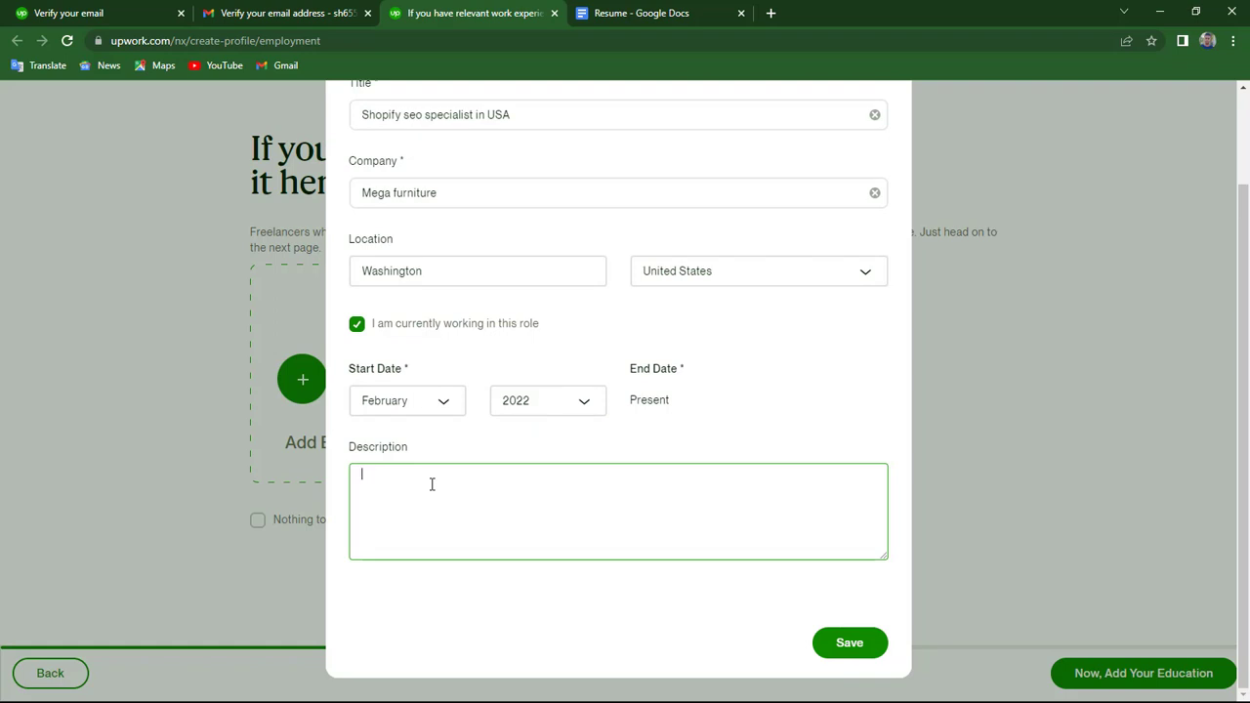
text(I work for)
text( the)
key(BackSpace)
key(BackSpace)
key(BackSpace)
key(BackSpace)
text(complete SEO in this Company,)
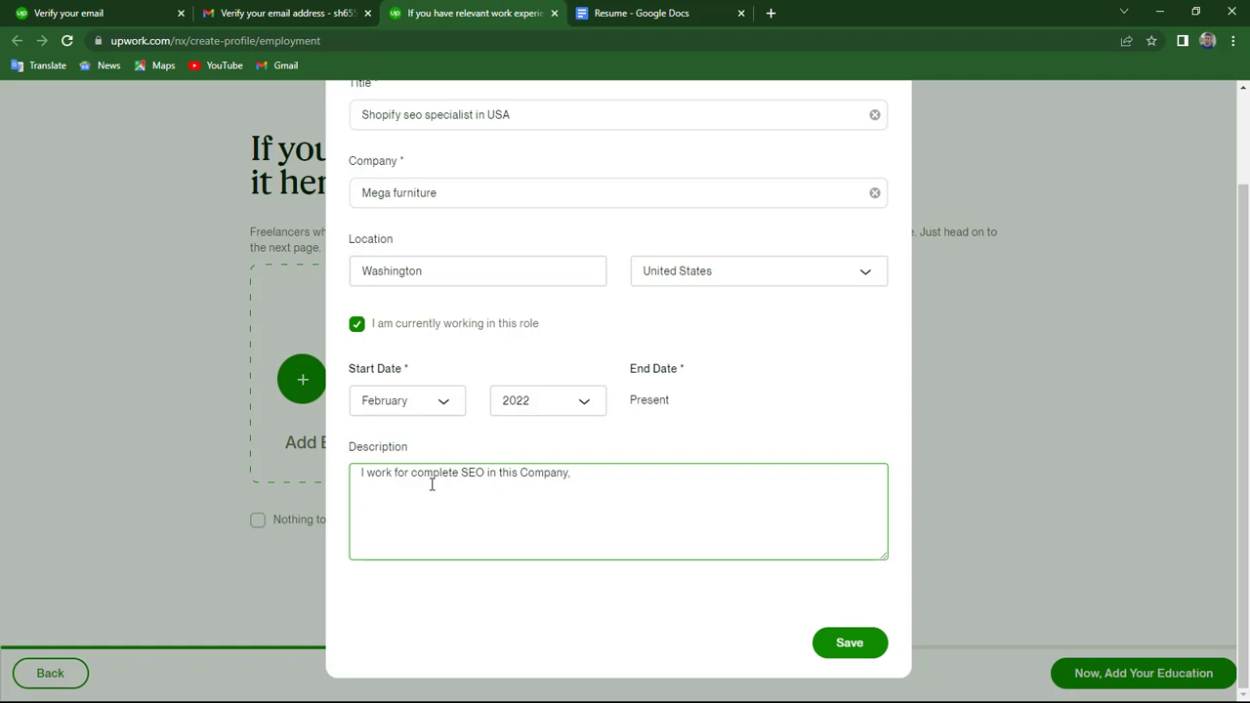
text(My main work is organini)
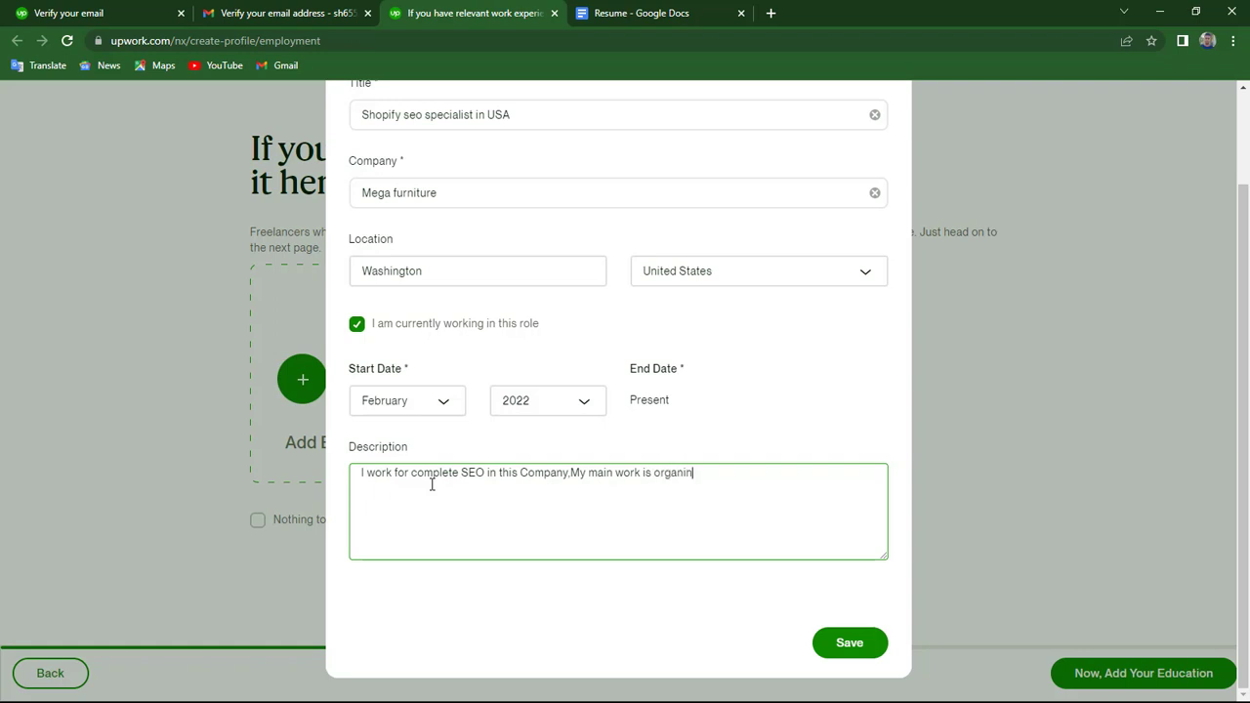
Extend the description with 'organic ranking, From Perfect Keyword research, on page seo, off page seo, I have to do all the activities'
key(BackSpace)
key(BackSpace)
text(c ranking,m)
key(BackSpace)
text(From Perfect Ke)
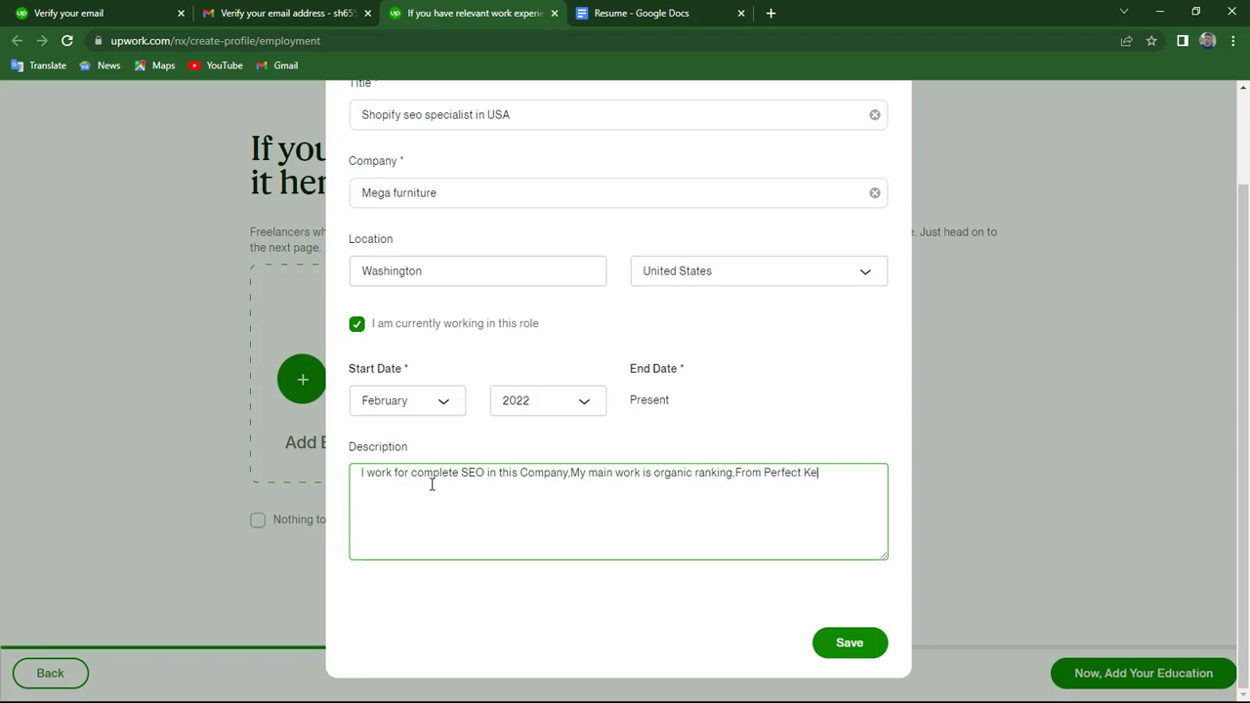
text(ywiord research,on page seo, off page seo)
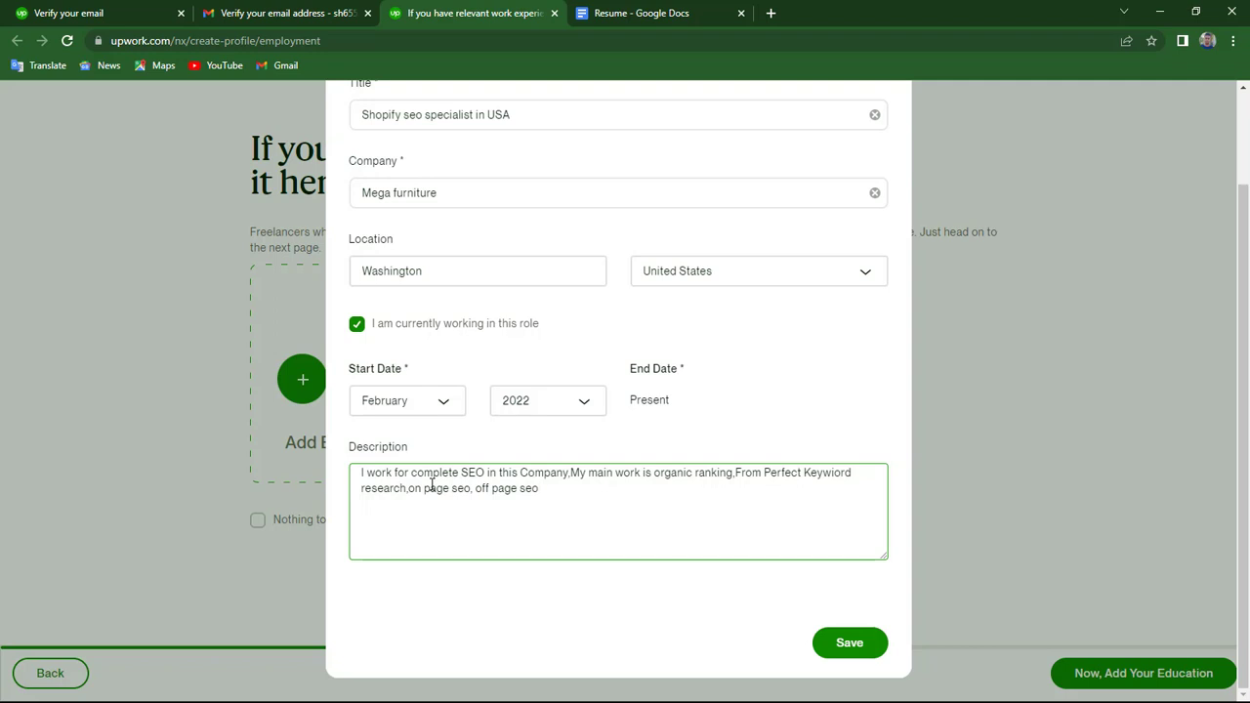
text(i have to do all the activites.)
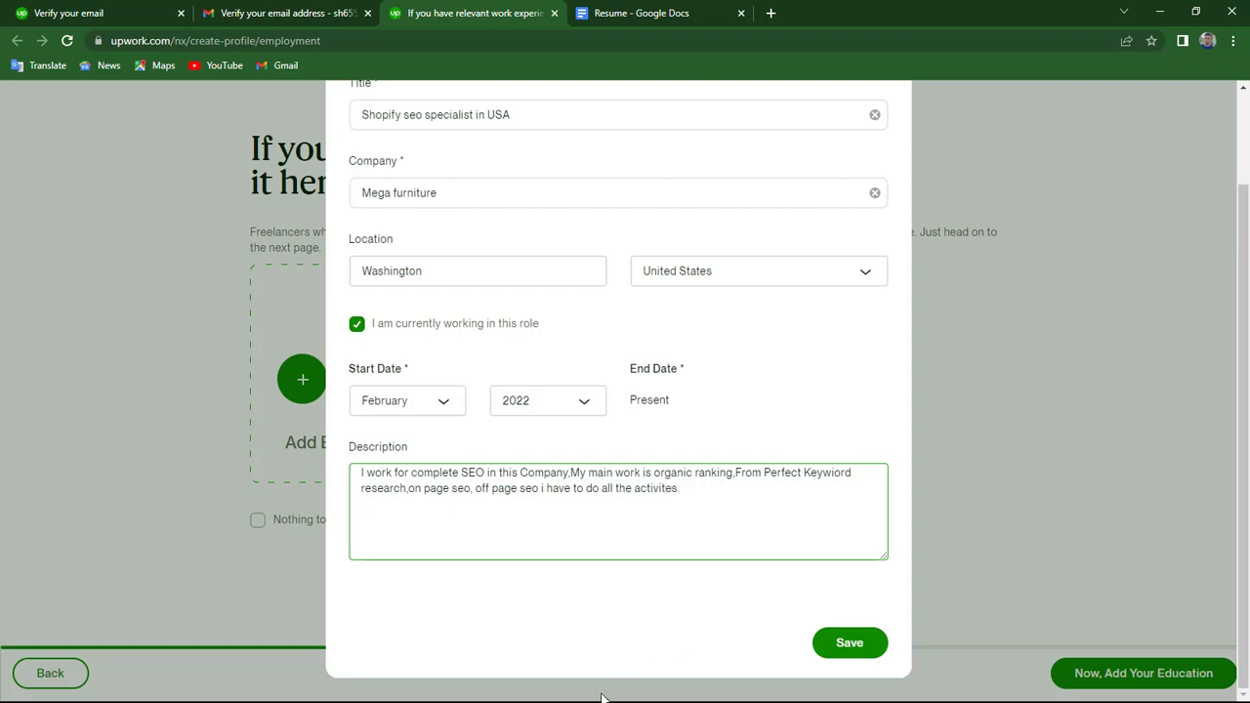
Save the work experience entry and open the Add Education form on the education step
click(825, 649)
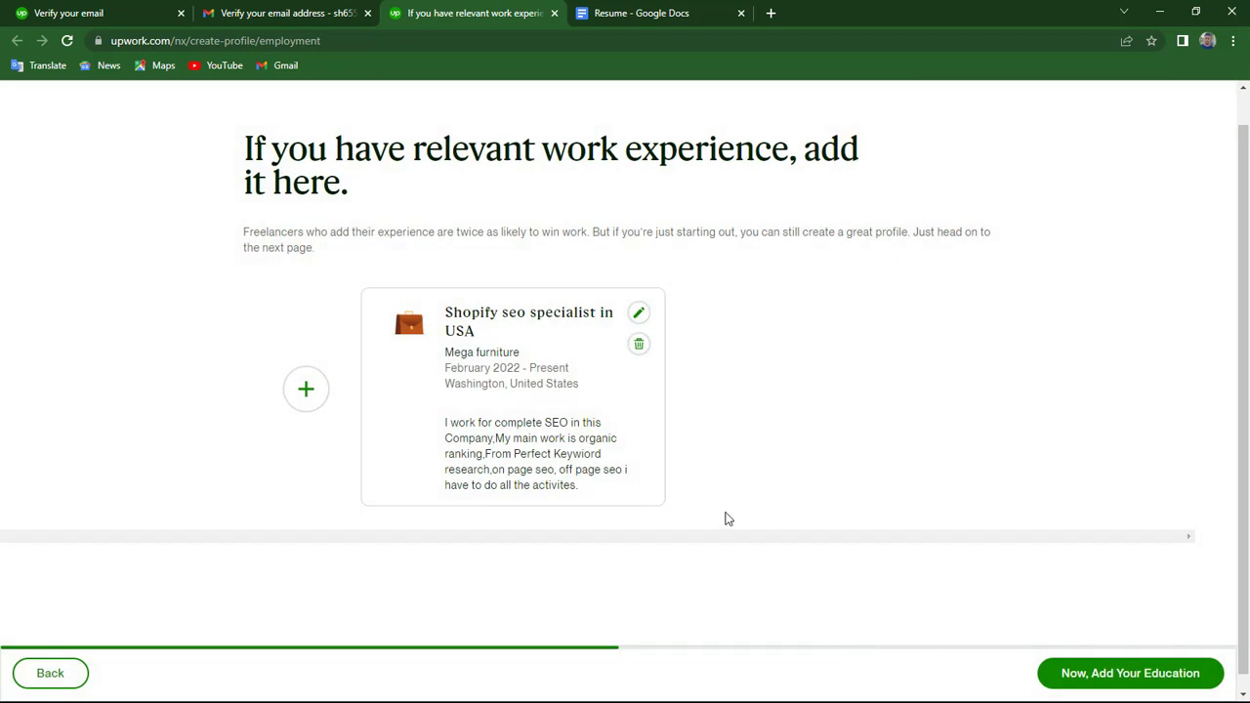
scroll(614, 581, down, 1)
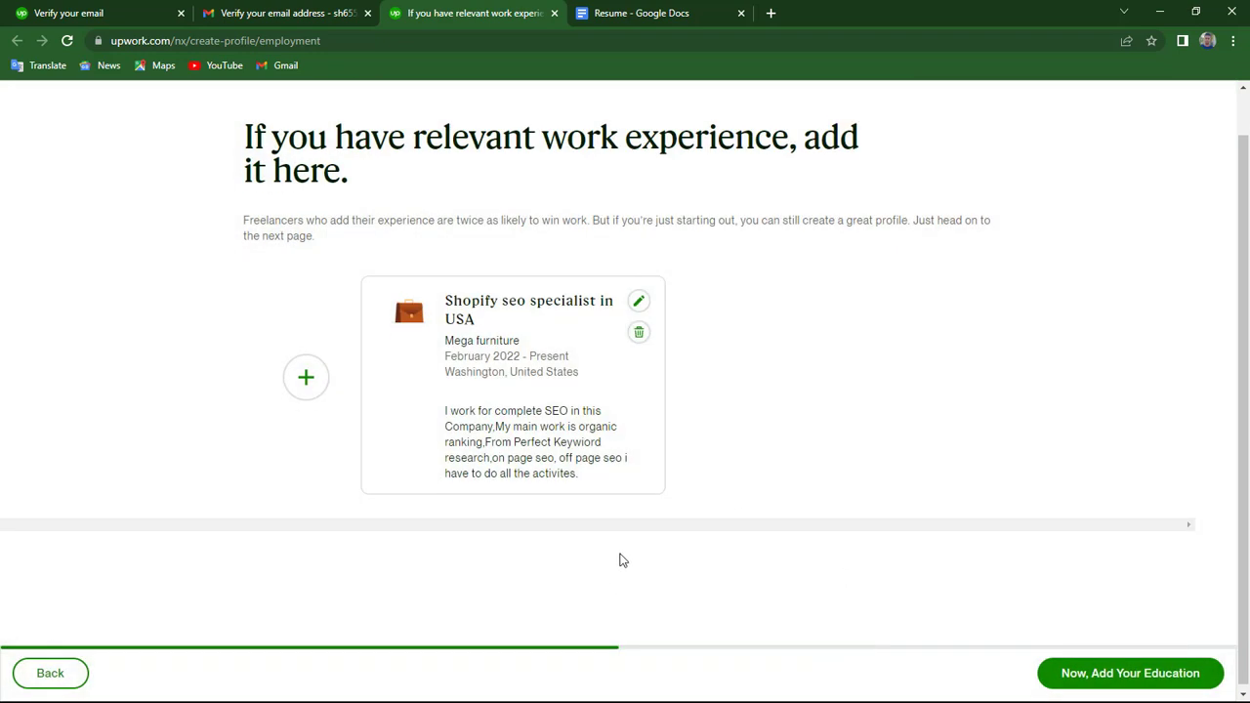
click(1161, 684)
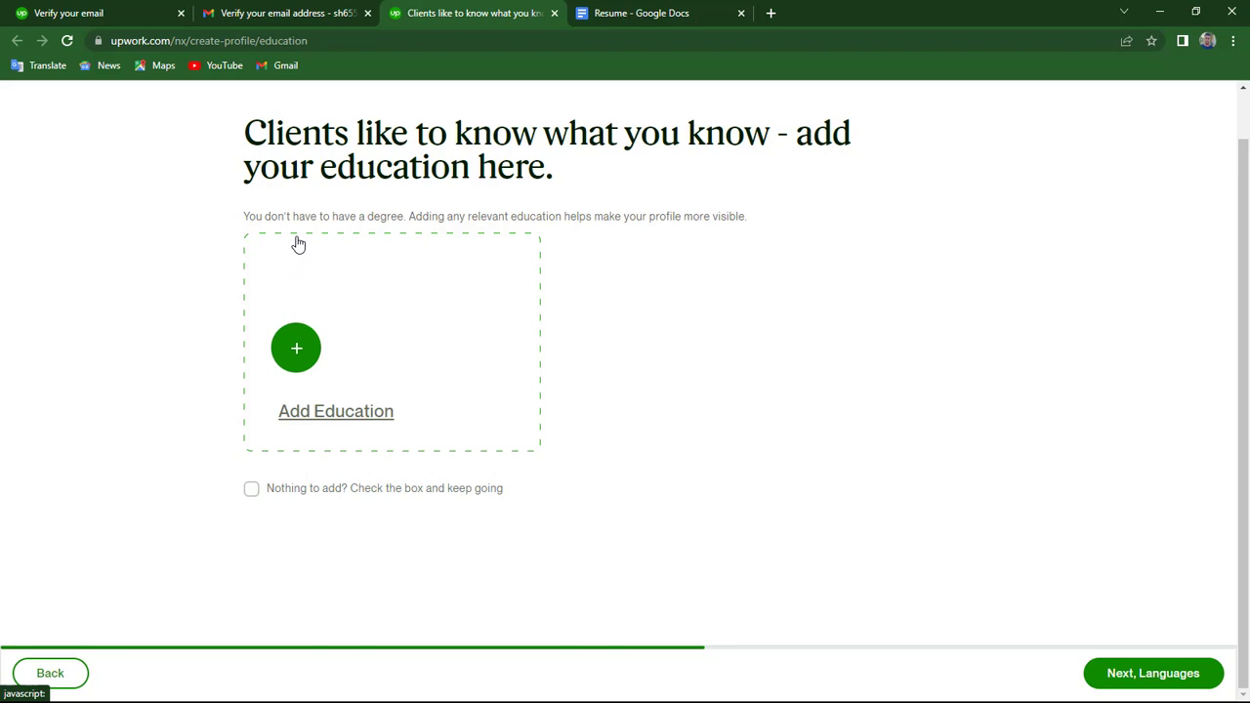
click(296, 349)
Set the school to Ananda Mohan Govt. College Mymensingh and the degree to Bachelor of Business Administration (BBA)
click(453, 195)
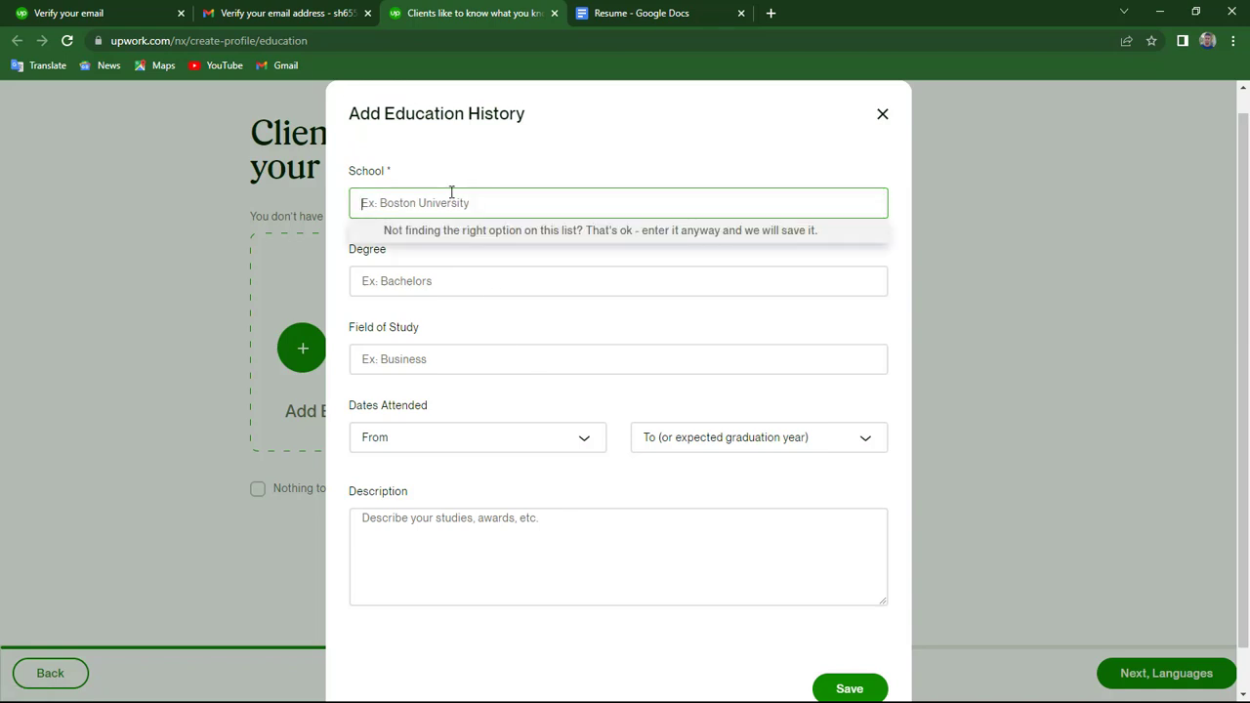
text(Go)
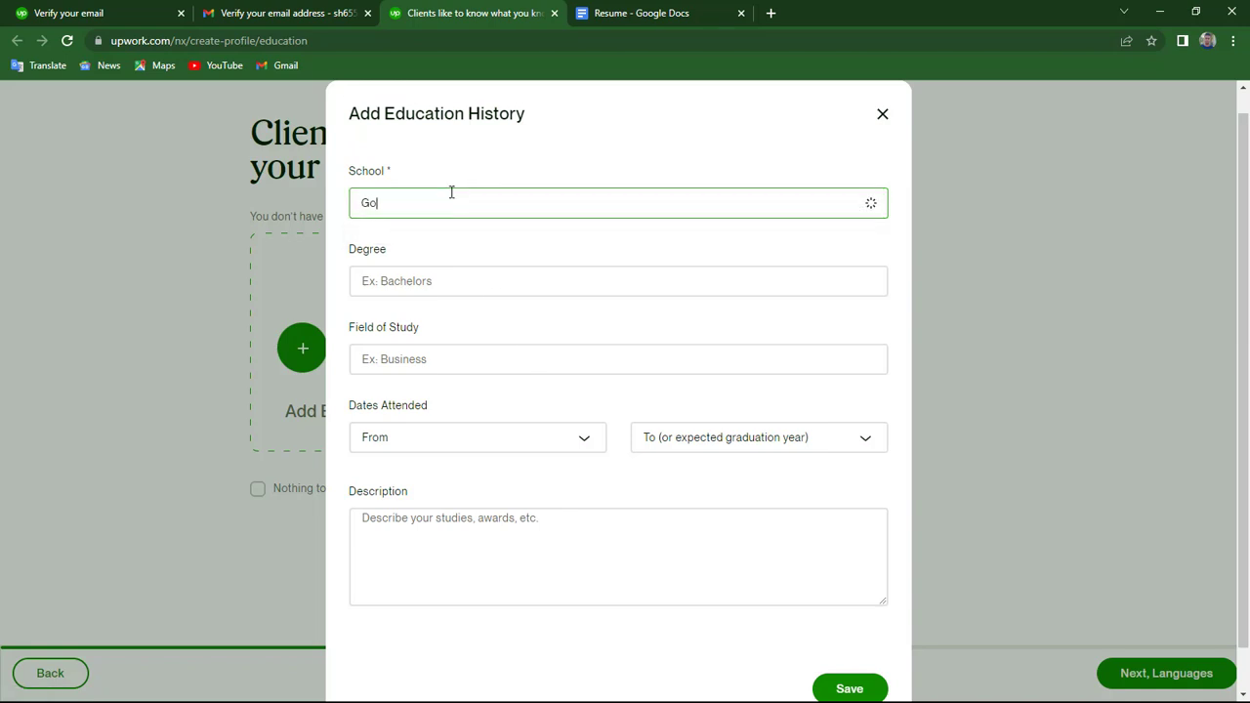
text(vt a)
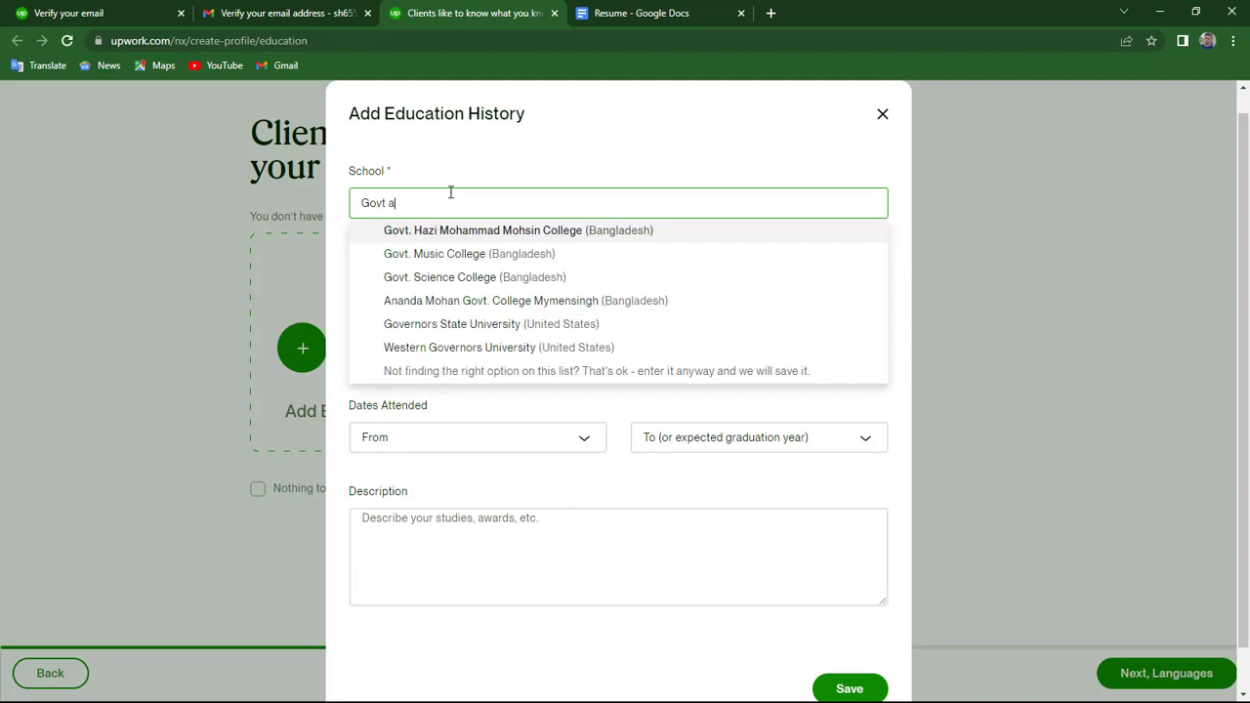
key(BackSpace)
key(BackSpace)
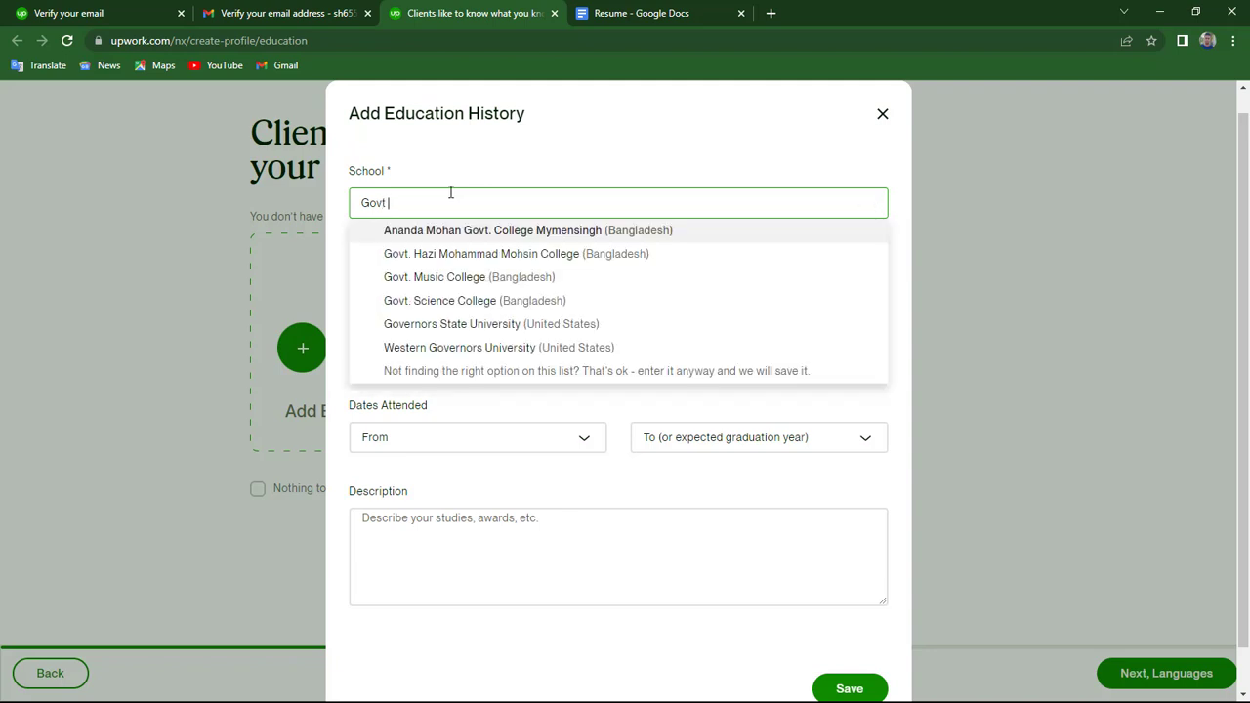
click(455, 232)
click(385, 286)
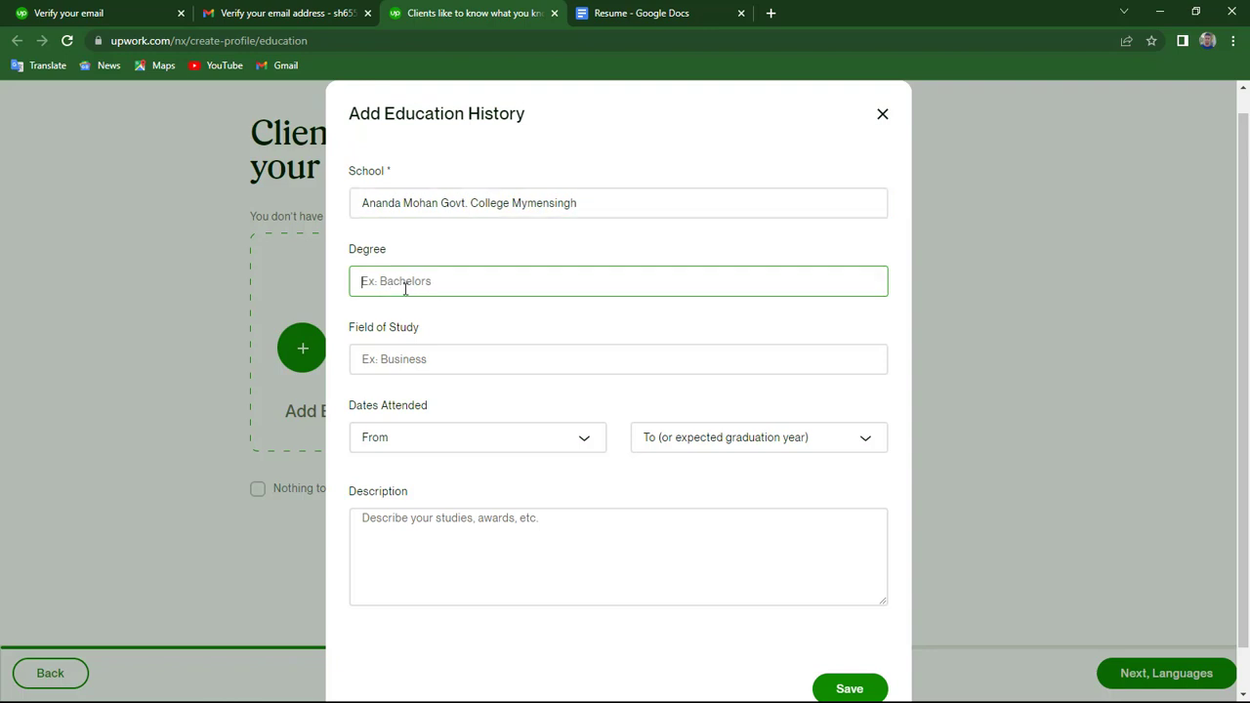
text(BBA)
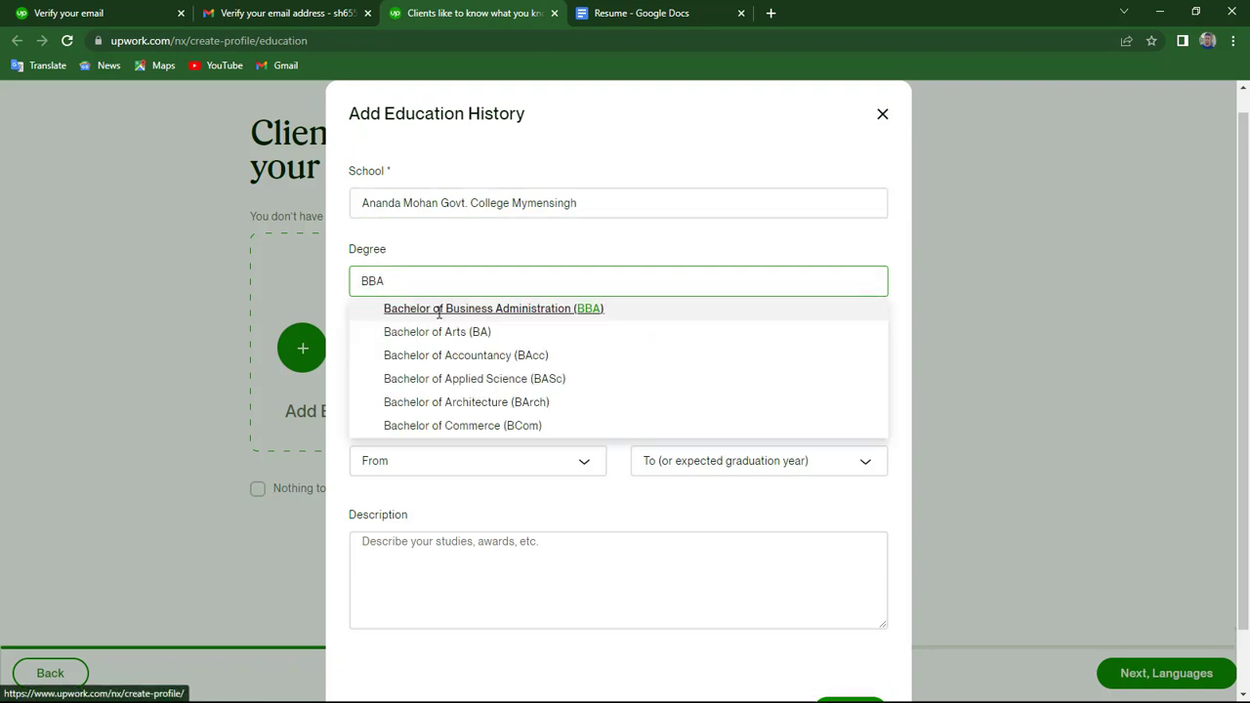
click(441, 308)
click(416, 367)
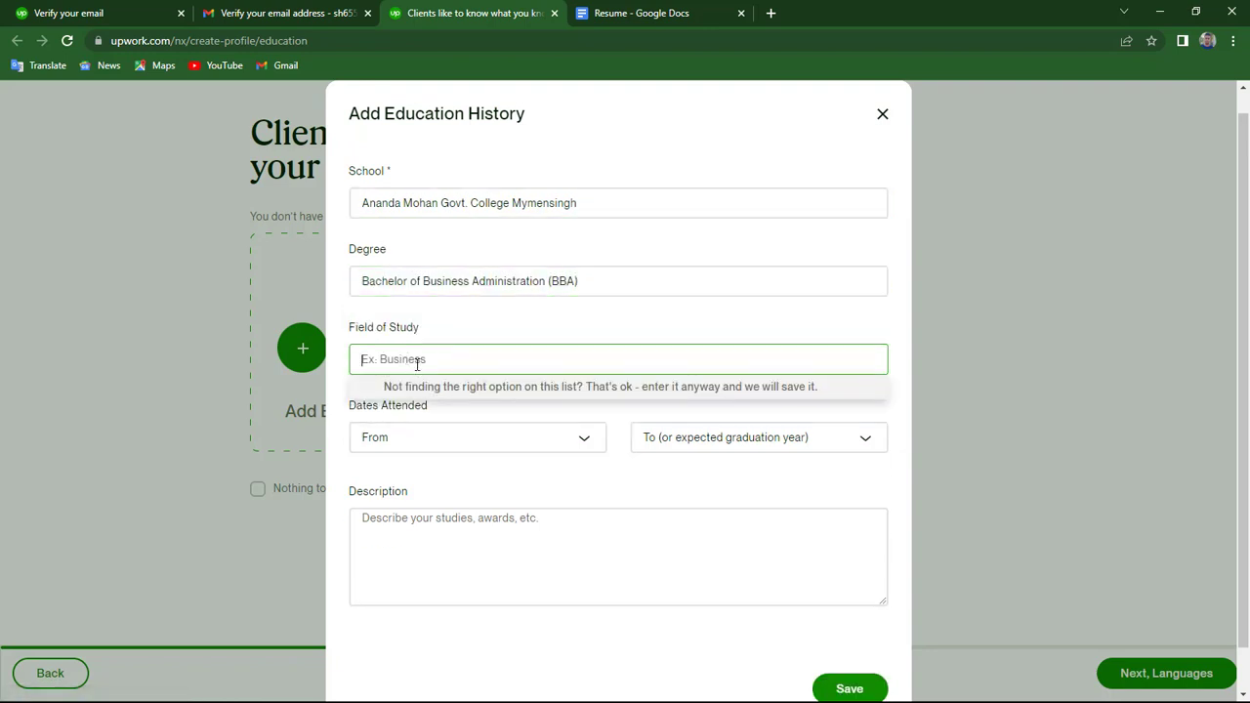
Set the years to 2021–2026, describe it as 'I am in ongoing studies,' and save the entry
click(422, 448)
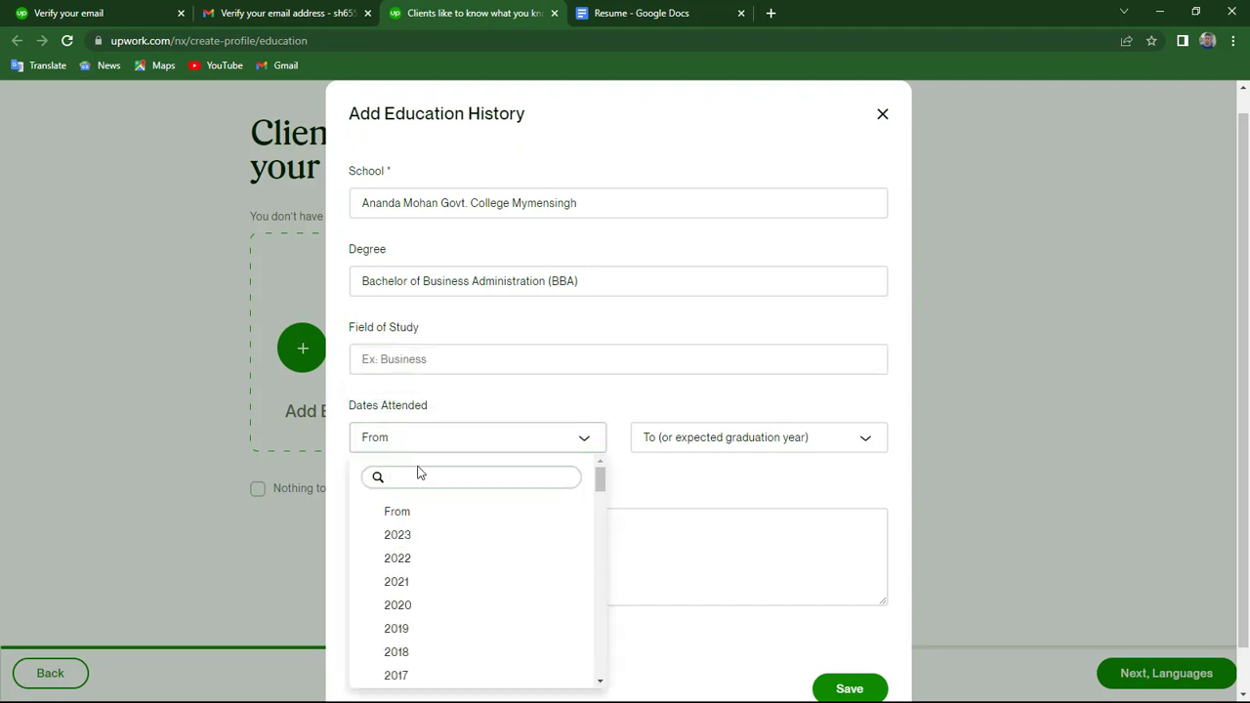
click(406, 584)
click(681, 447)
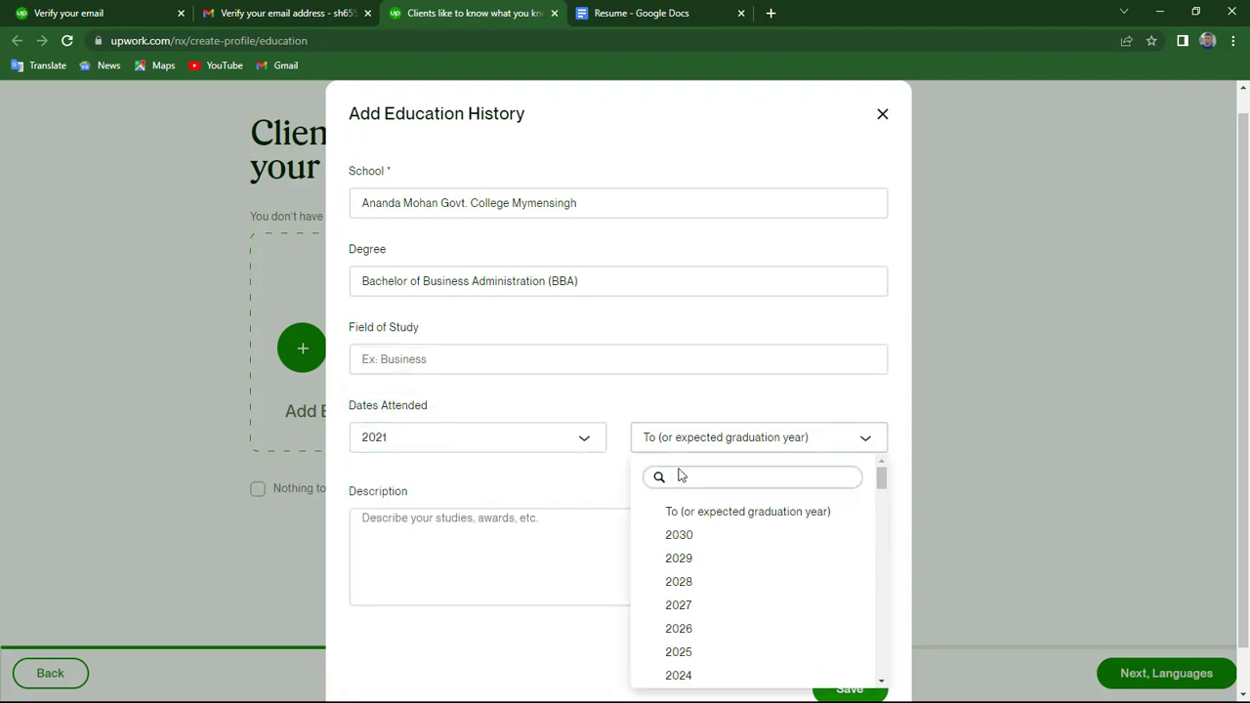
right_click(688, 662)
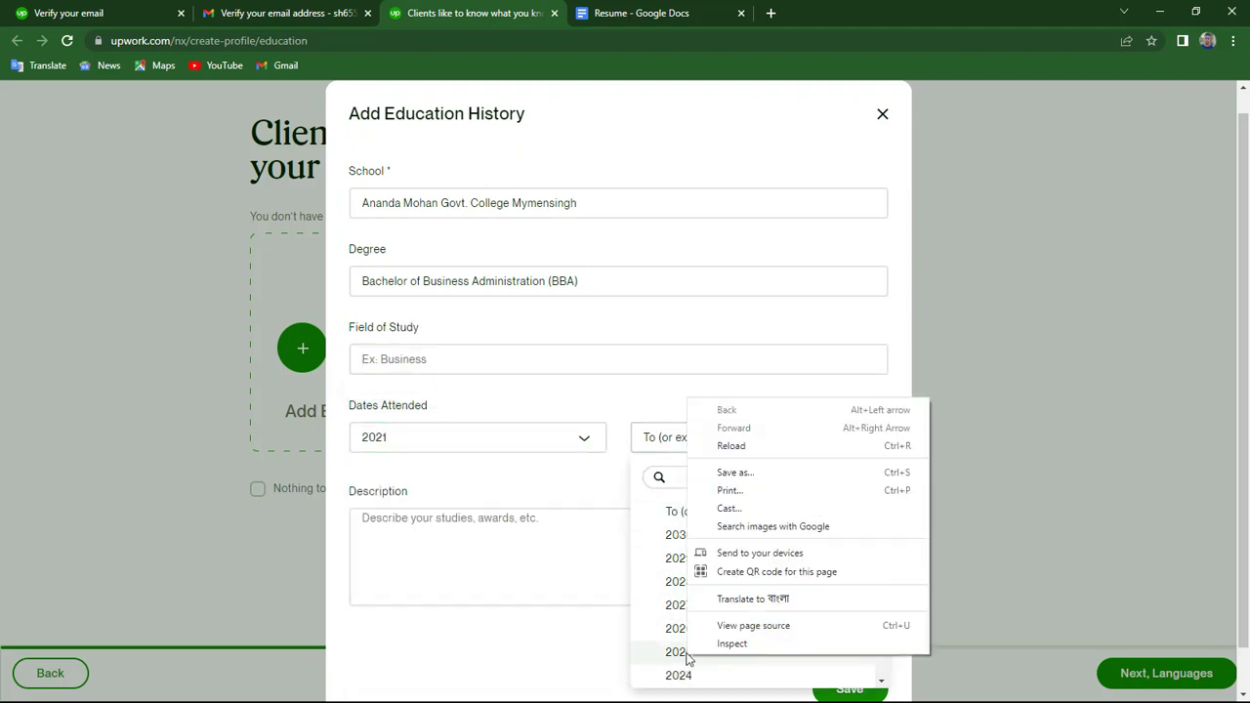
key(Escape)
click(670, 635)
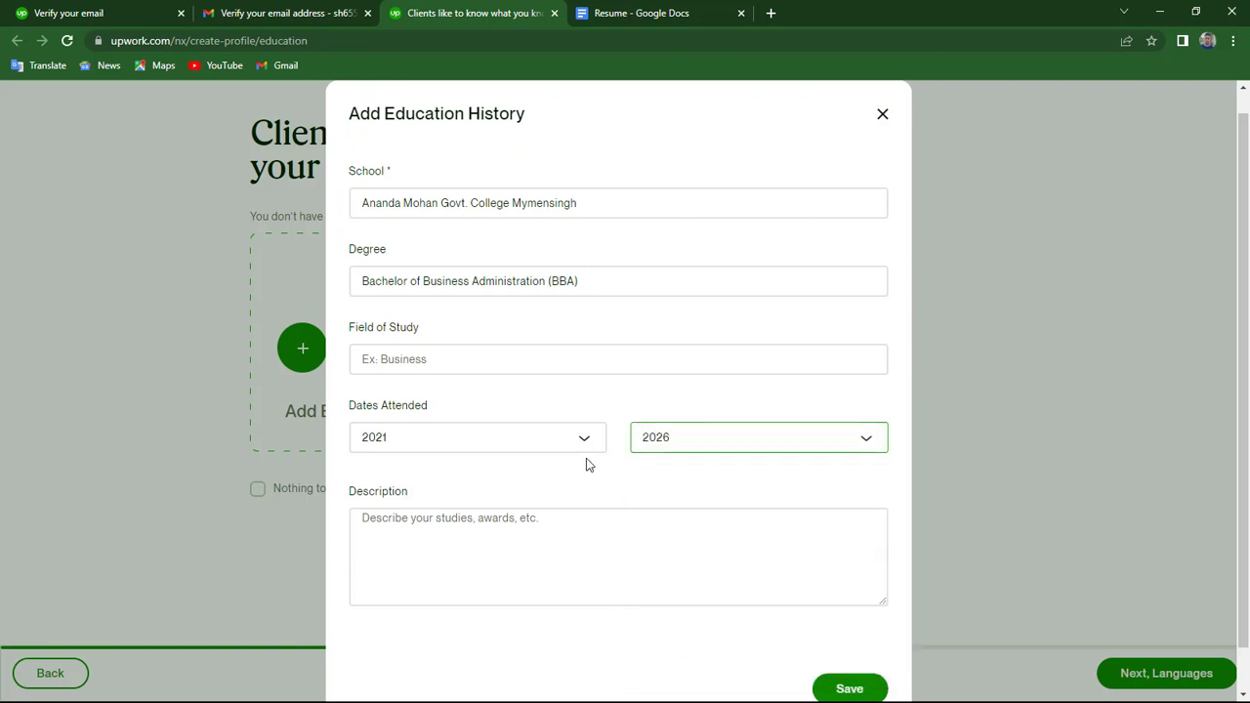
click(449, 542)
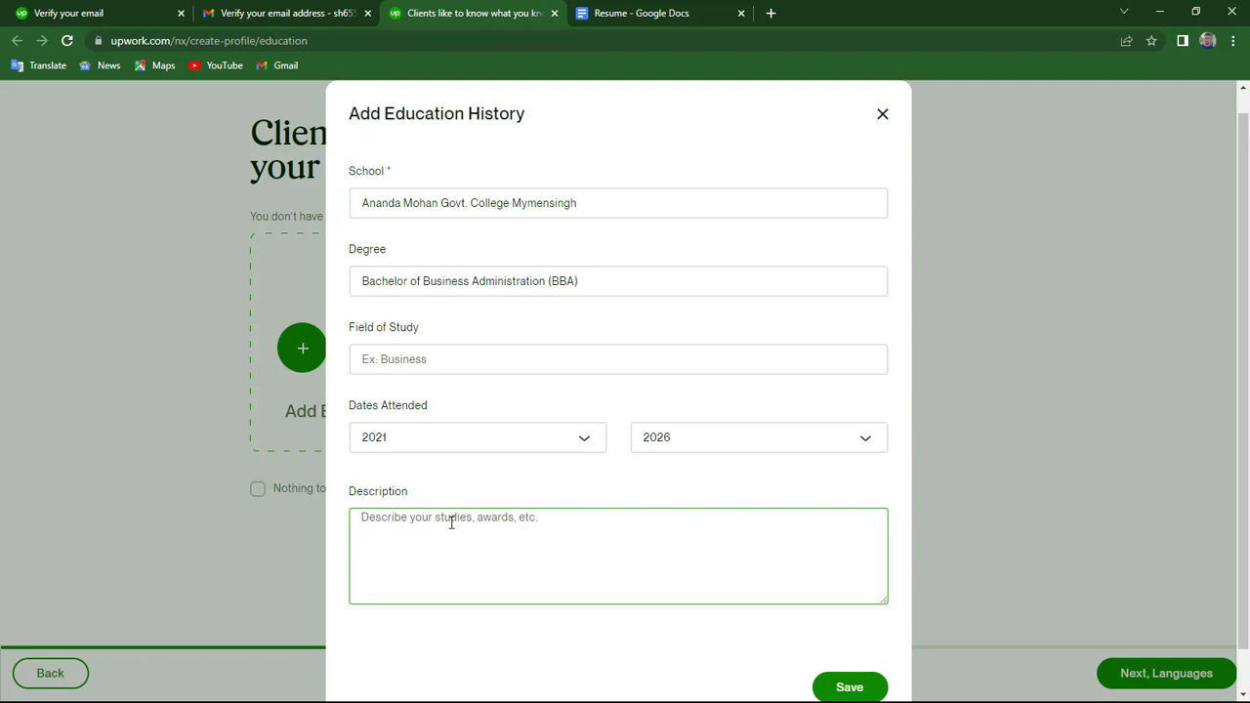
text(I am in ong)
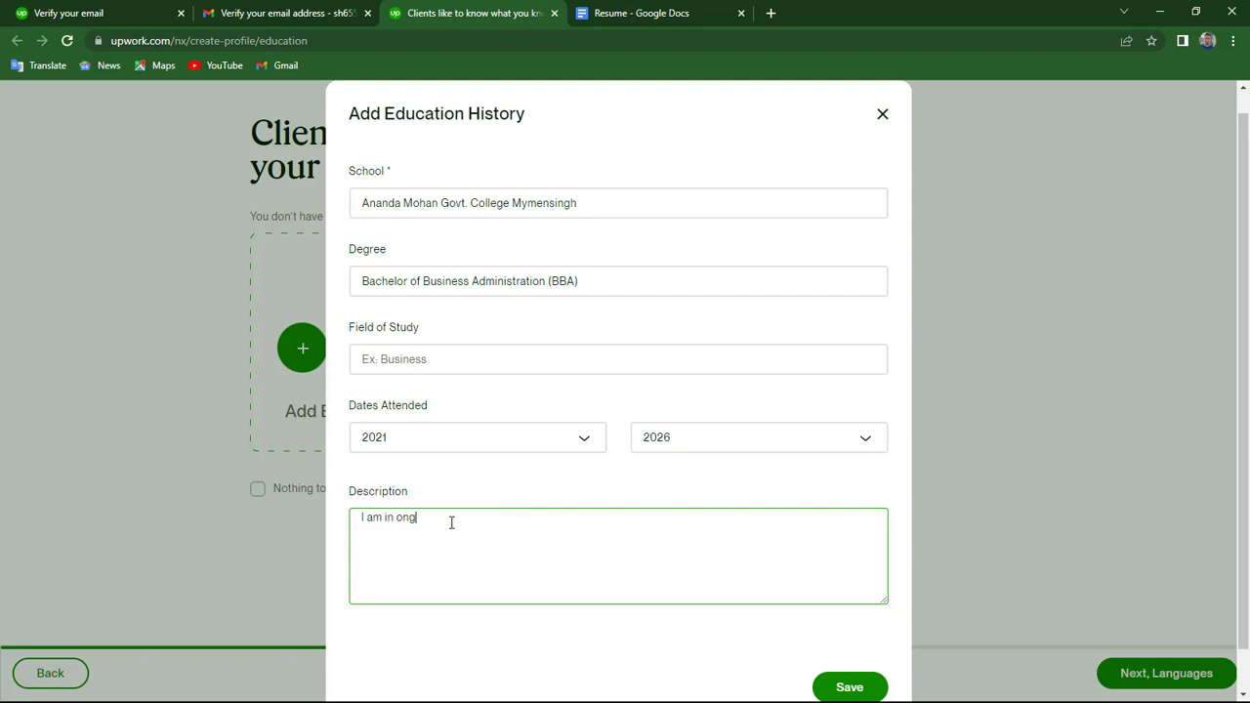
text(oing studies,)
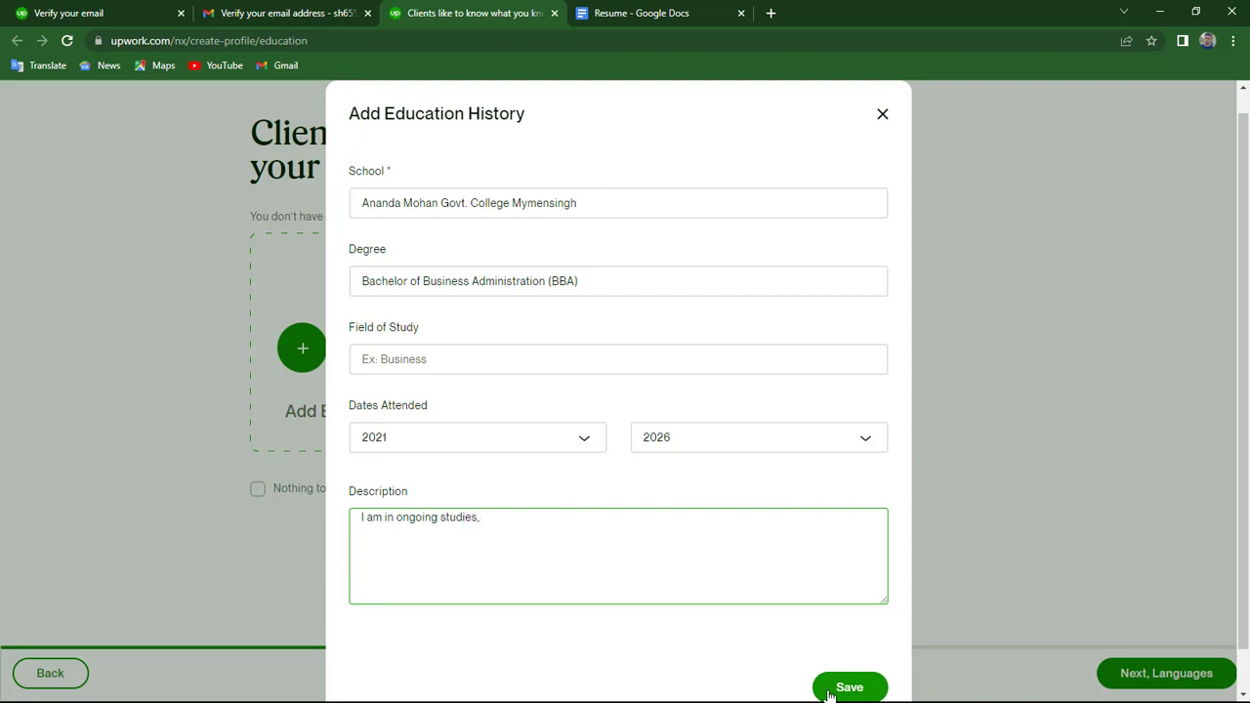
click(832, 689)
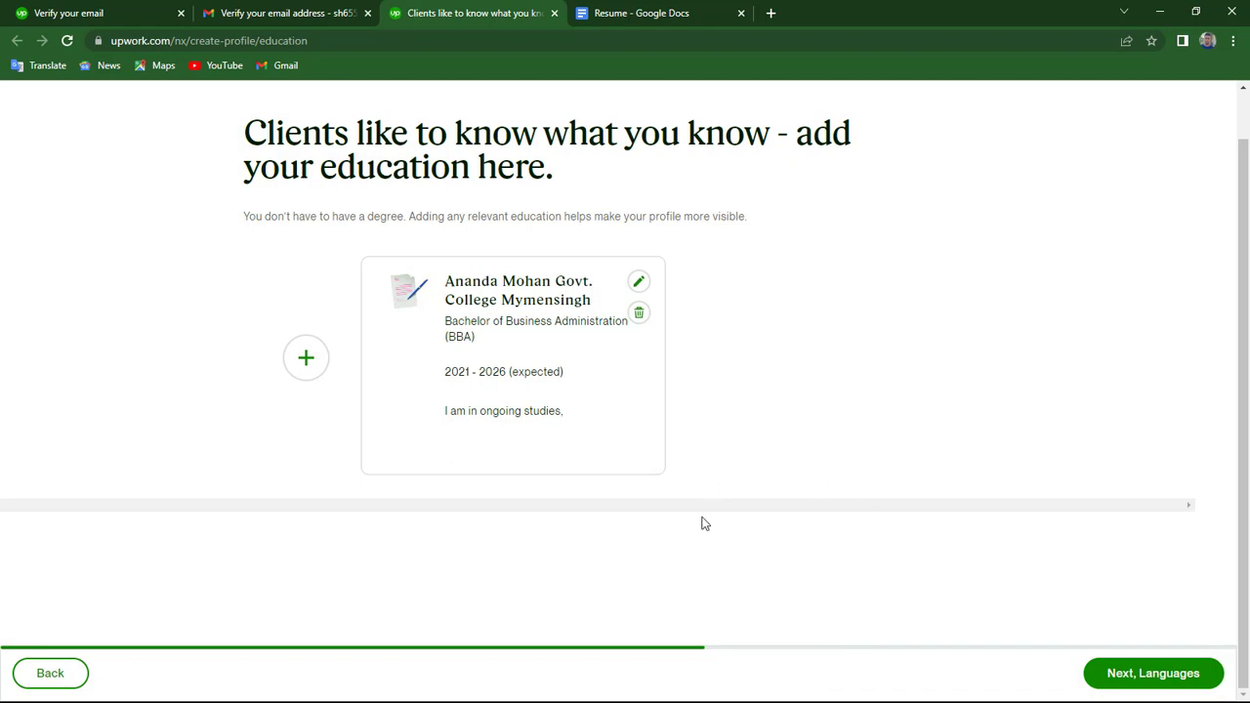
Continue from the saved education entry to the languages step
click(1109, 673)
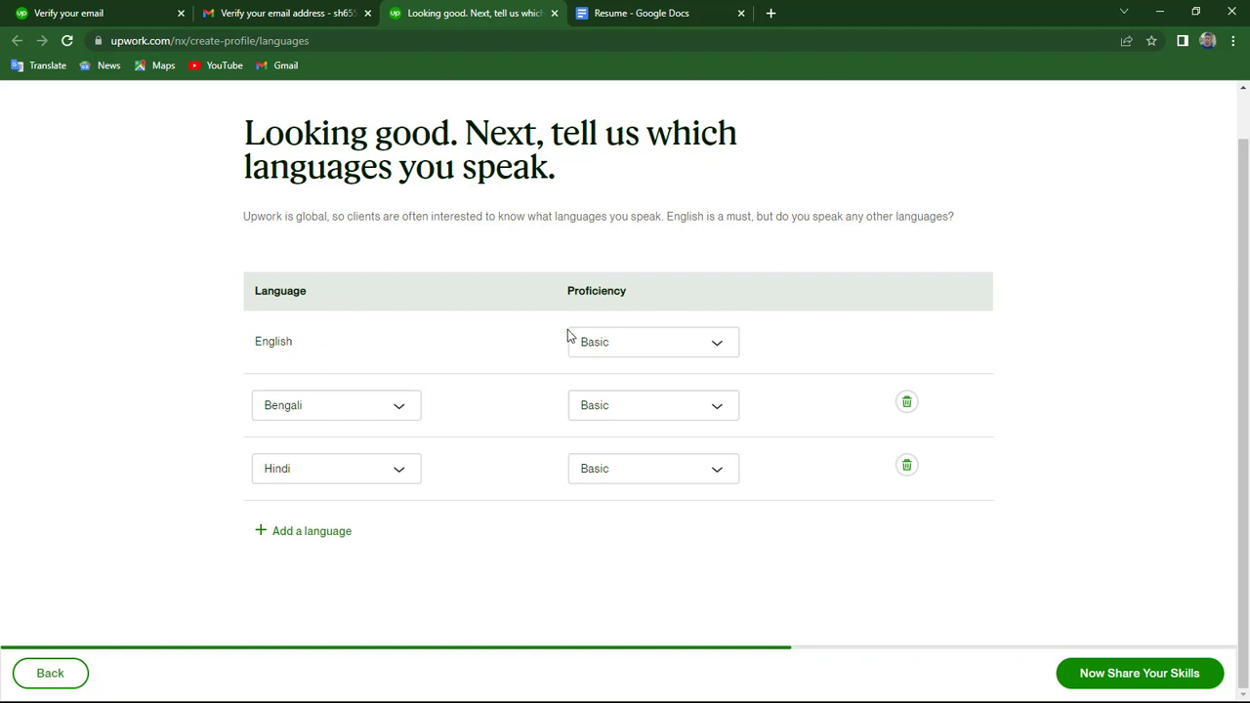
Make English Fluent, keep Bengali and Hindi at Basic, and continue to skills
click(626, 353)
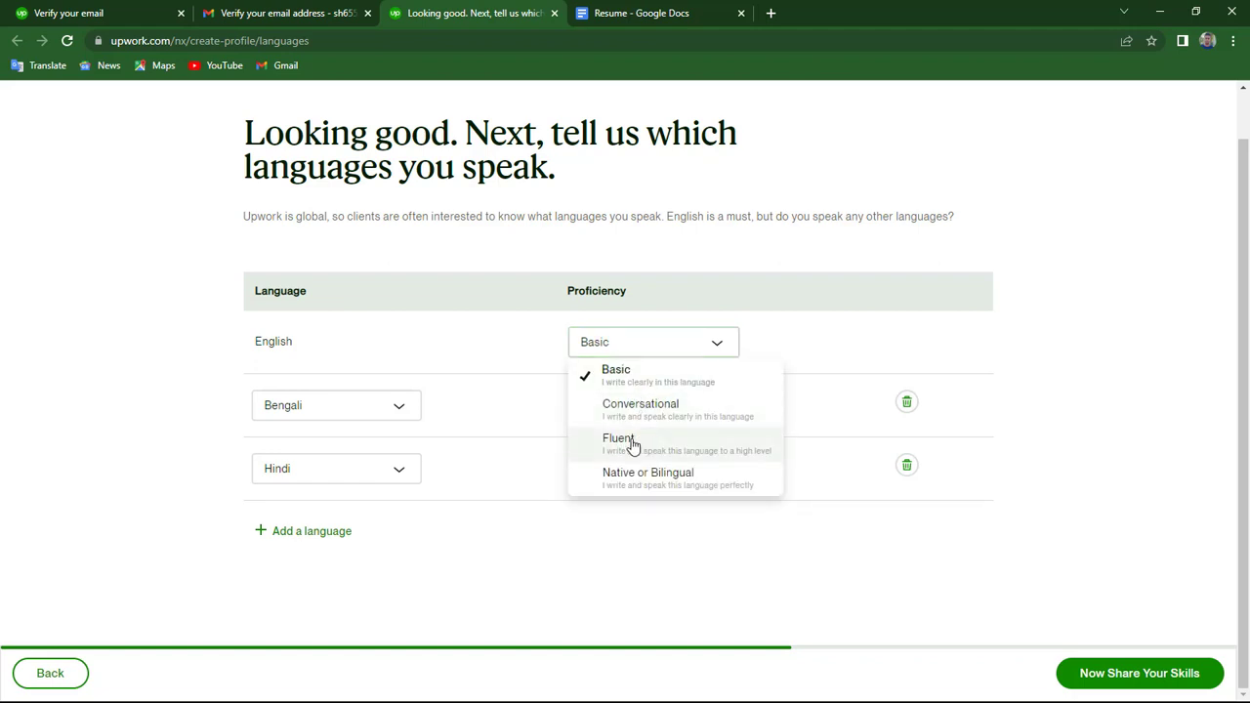
click(690, 352)
click(689, 354)
click(636, 449)
click(602, 406)
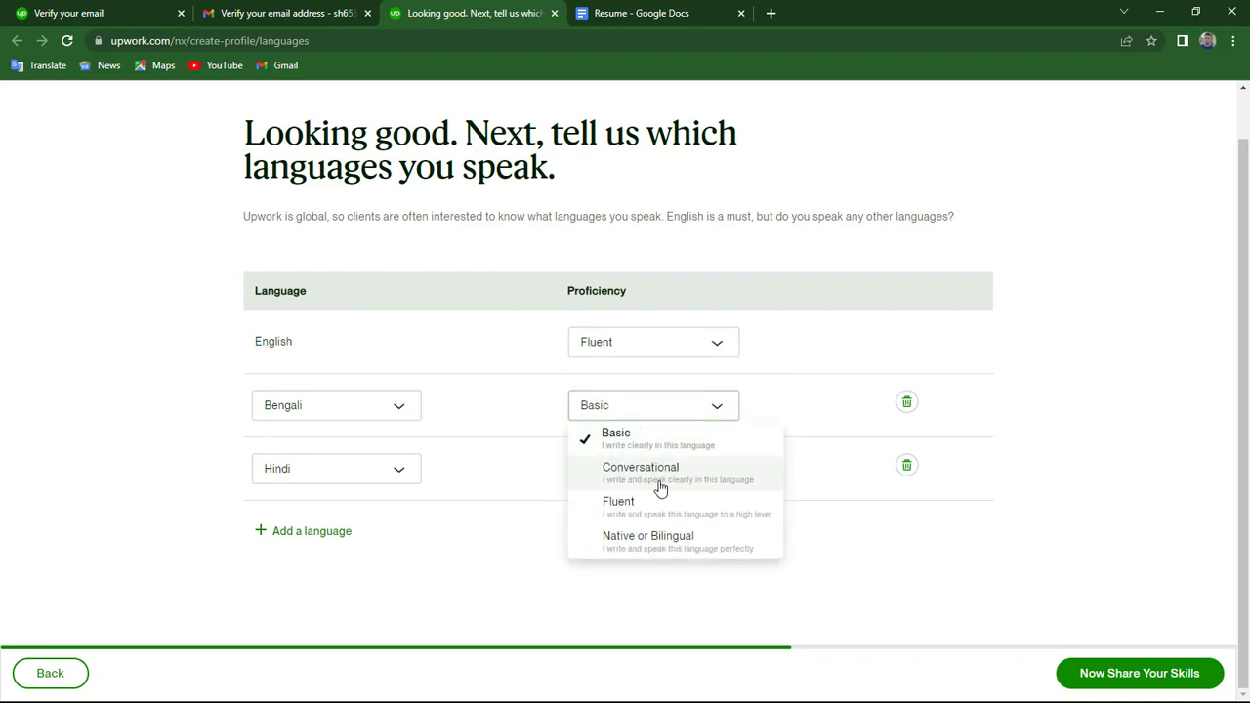
click(682, 447)
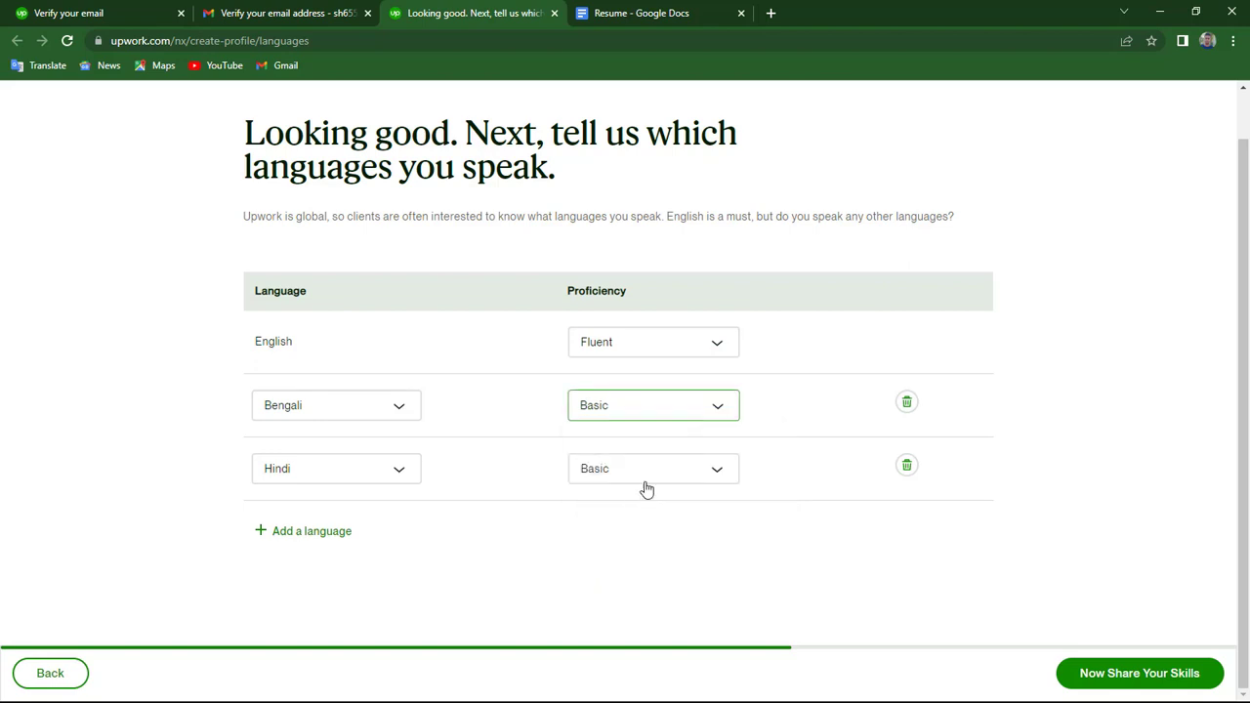
click(647, 476)
click(649, 512)
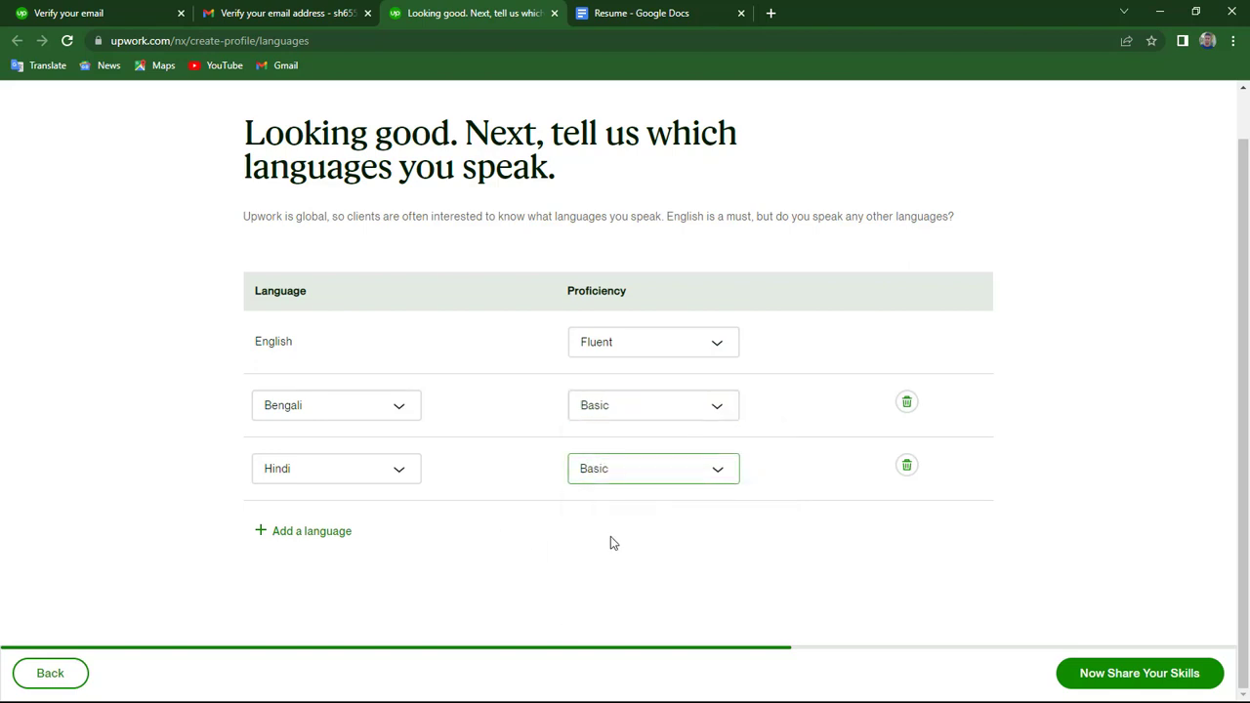
click(1131, 678)
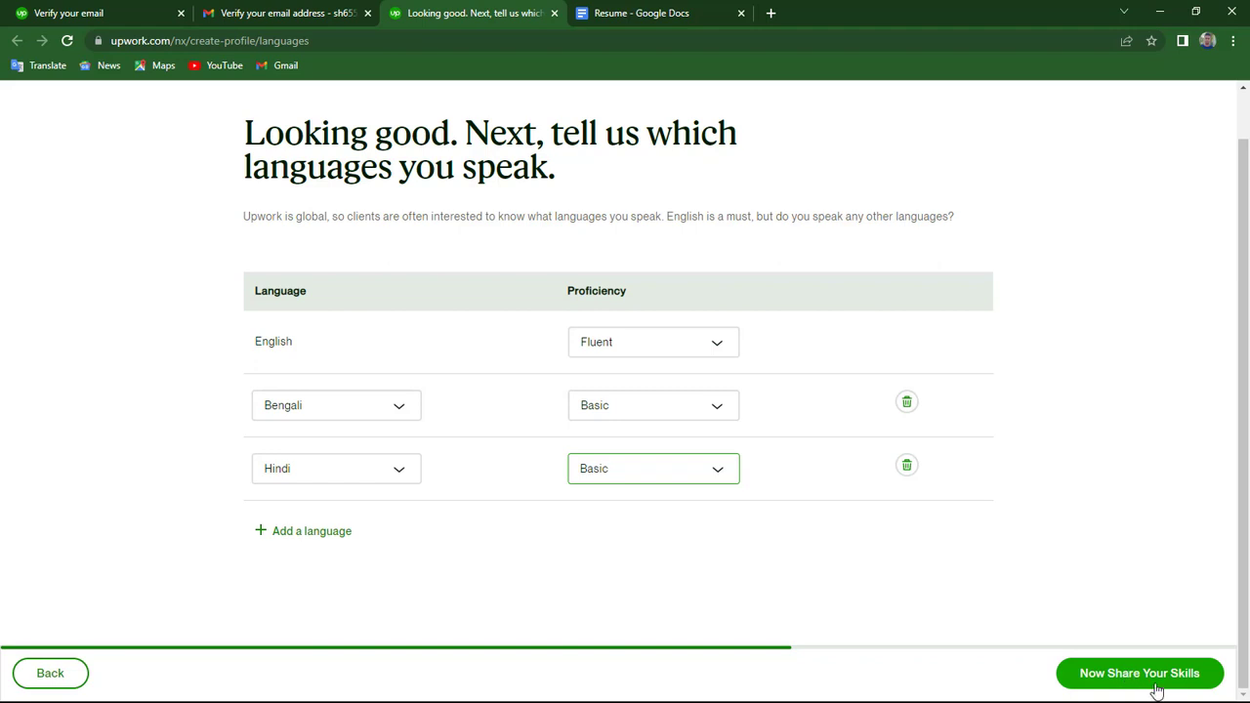
click(1156, 691)
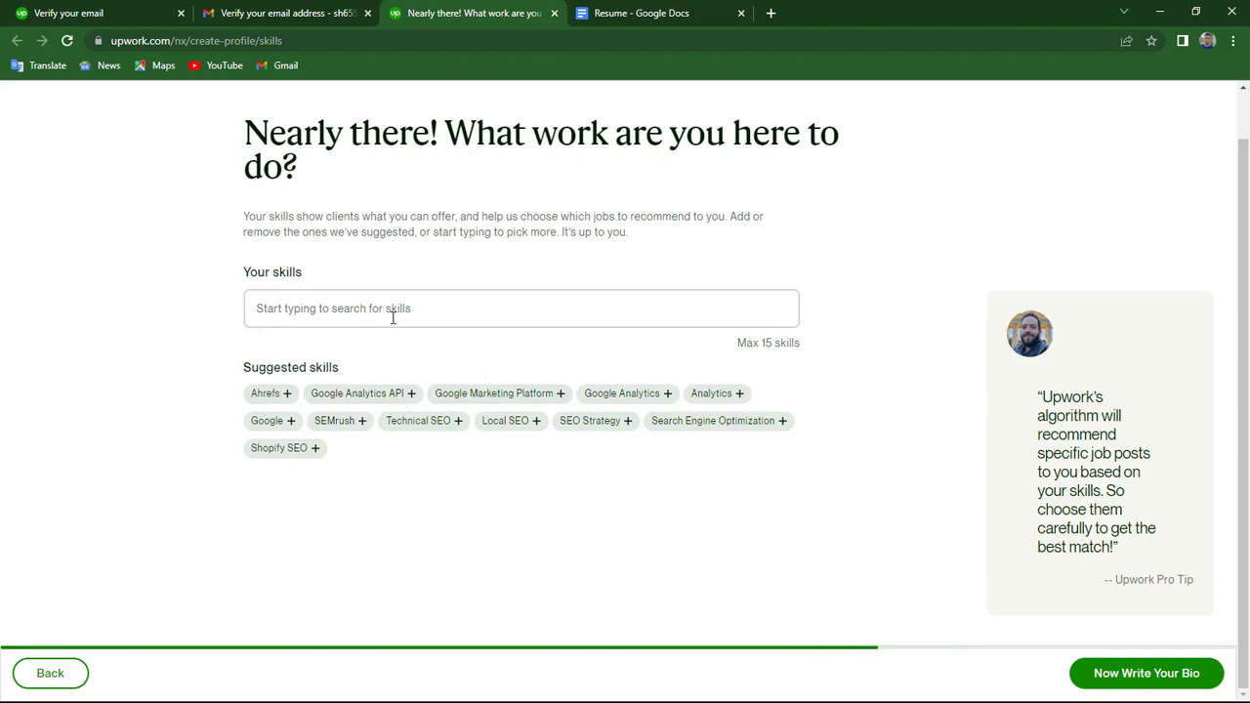
Add Shopify SEO, SEO Strategy, Local SEO, Google Analytics, Search Engine Optimization, Google Analytics API and Google Marketing Platform skills
click(314, 450)
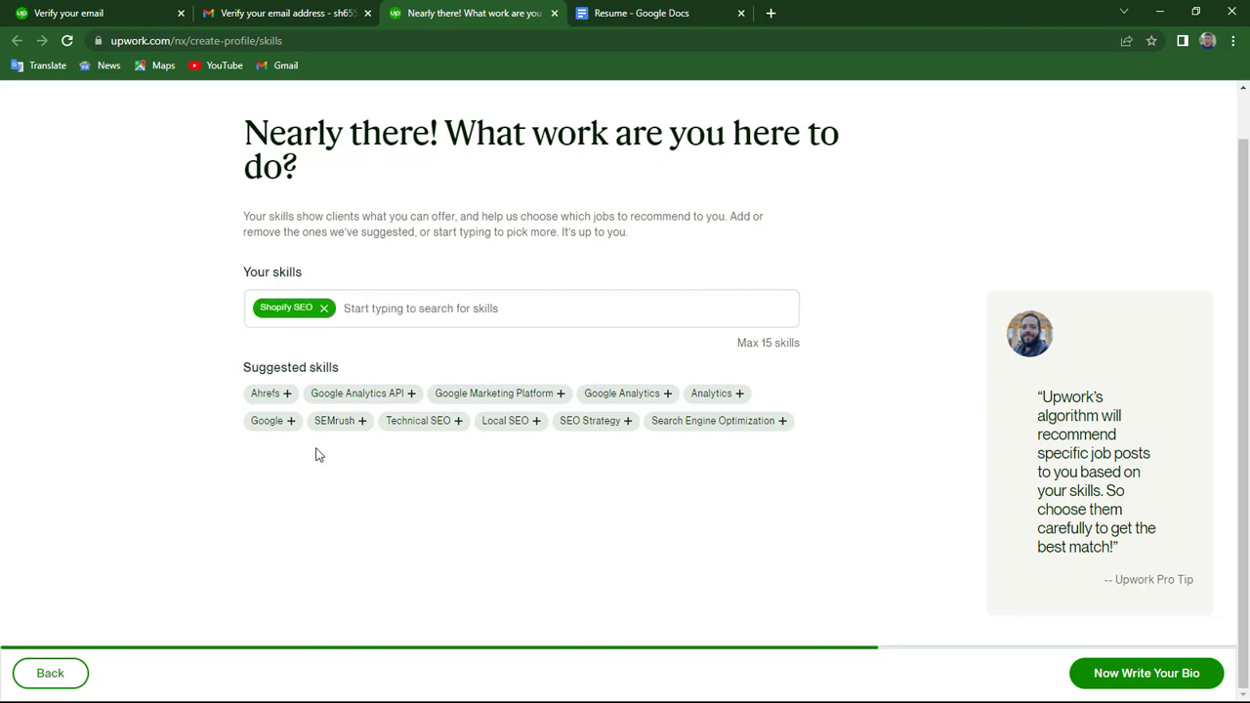
click(619, 426)
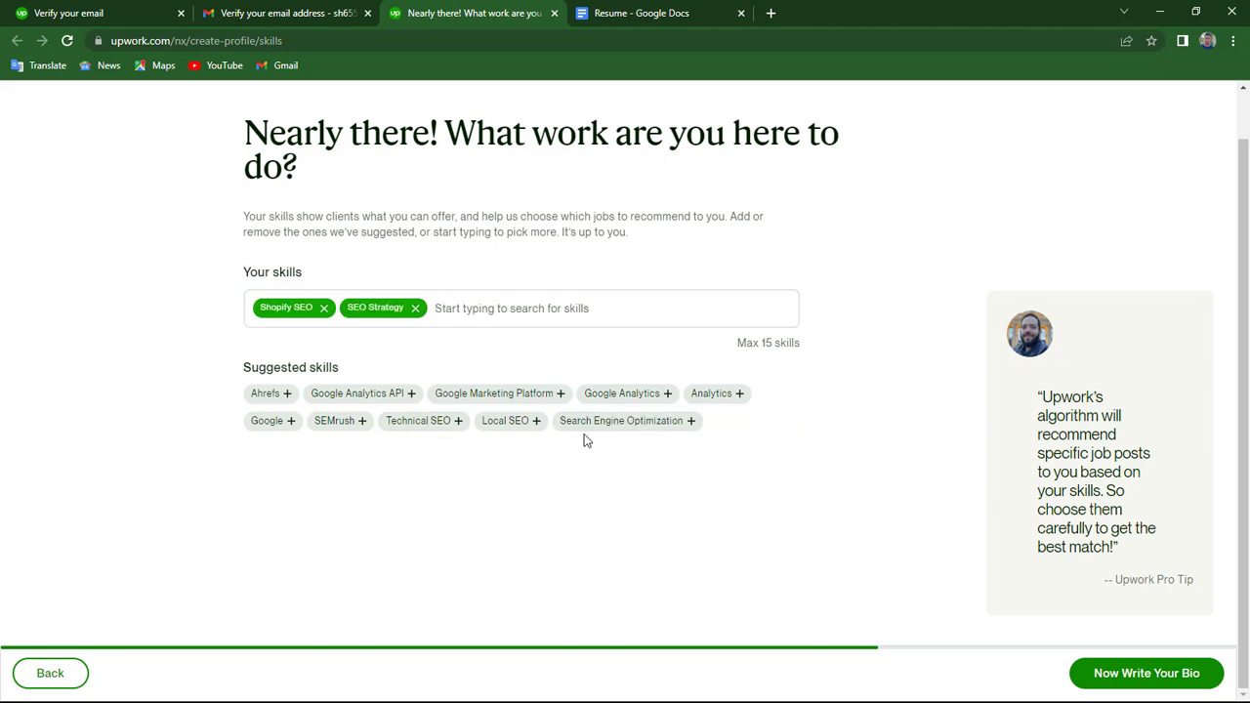
click(535, 422)
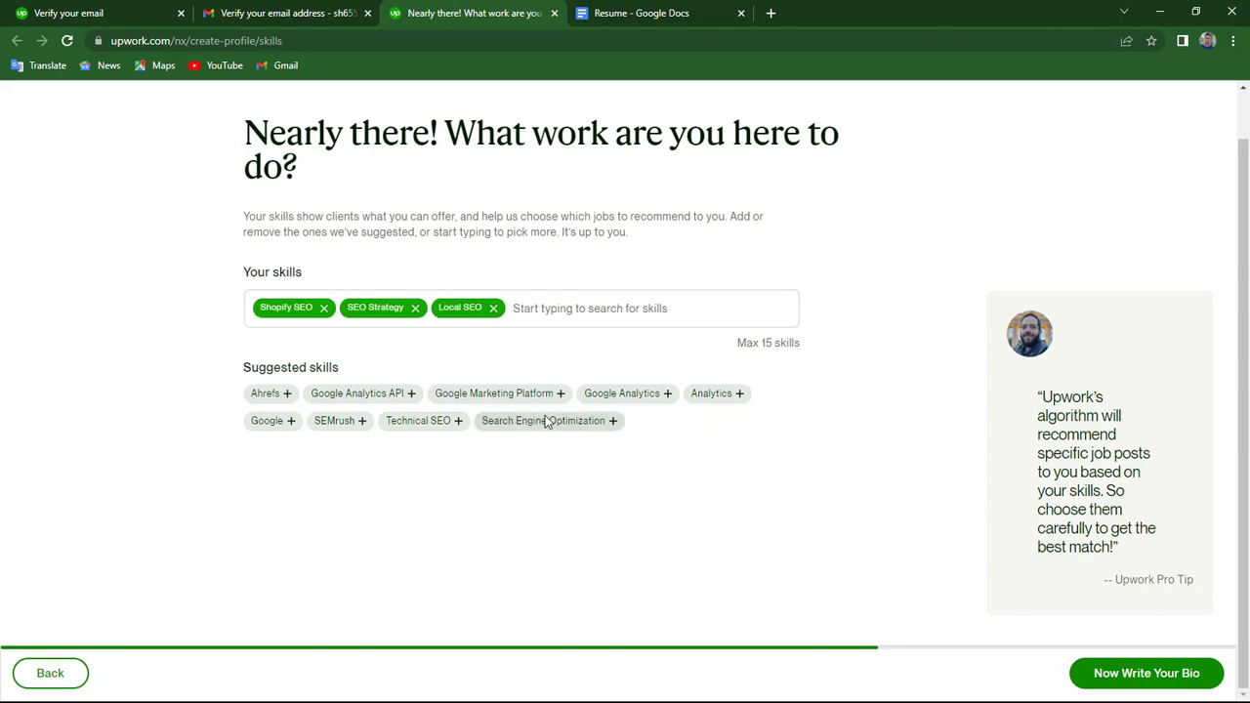
click(669, 393)
click(481, 425)
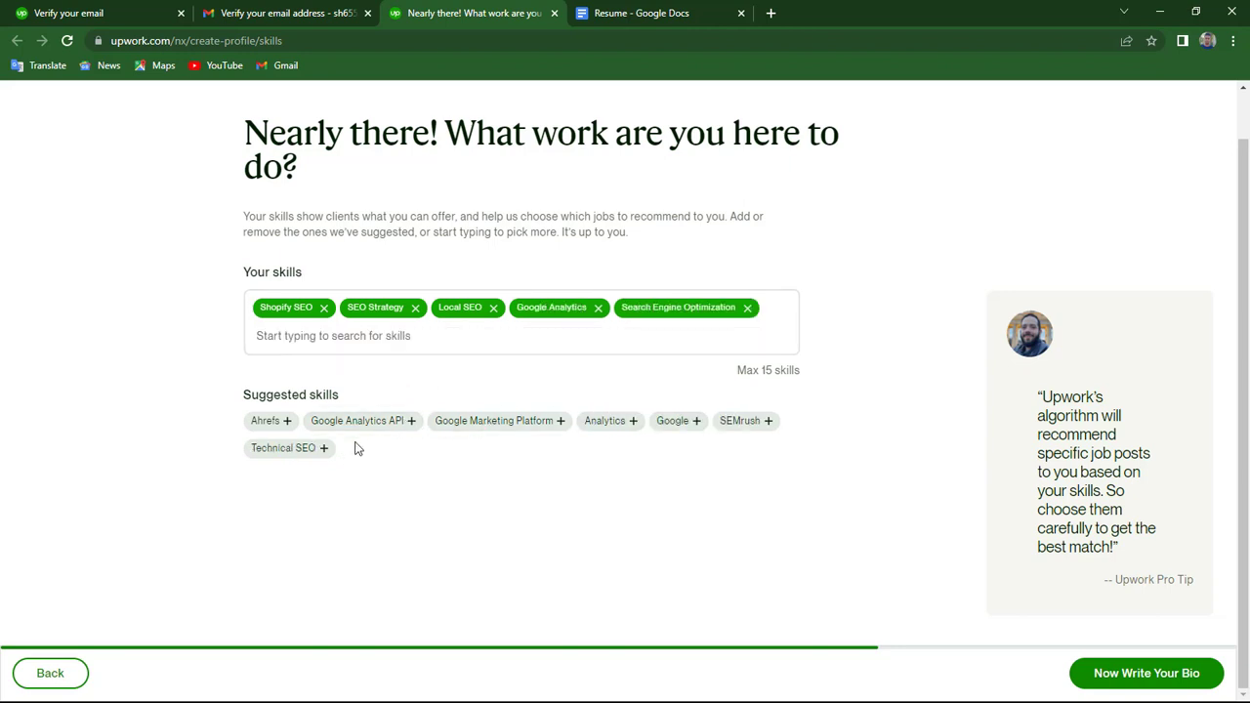
click(410, 422)
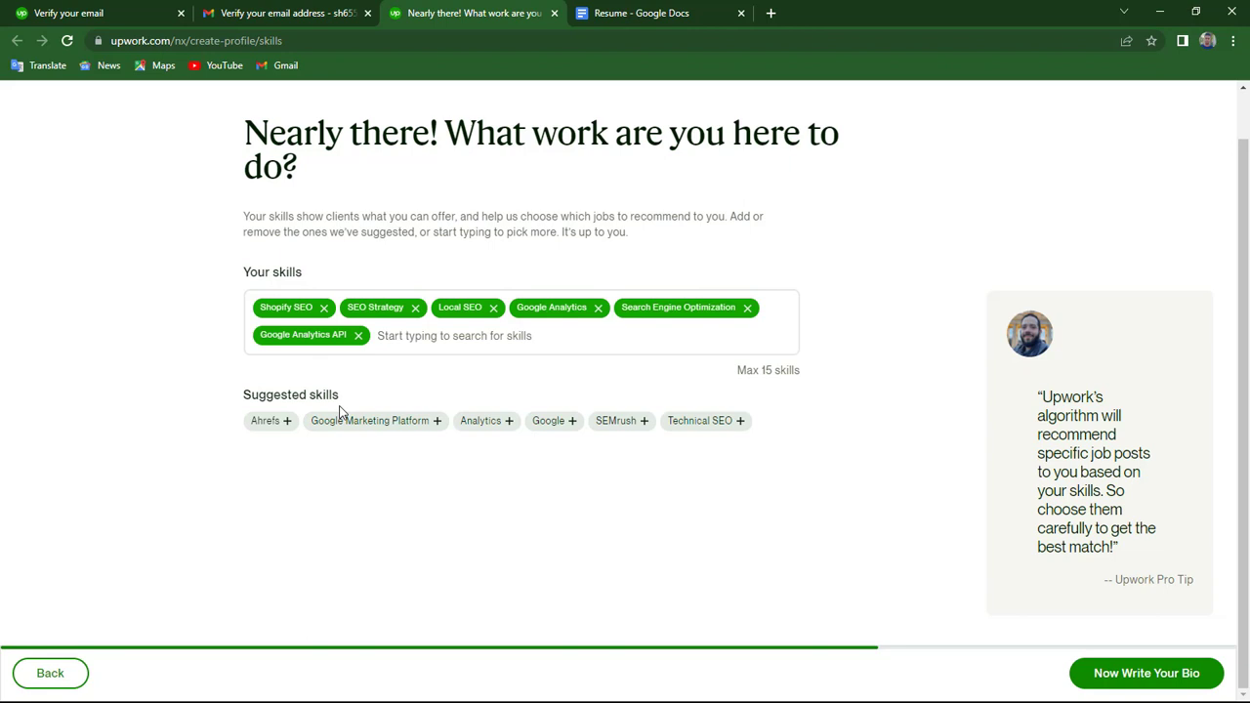
click(440, 426)
Search for and add the SEO Backlinking and SEO Competitor Analysis skills
click(557, 338)
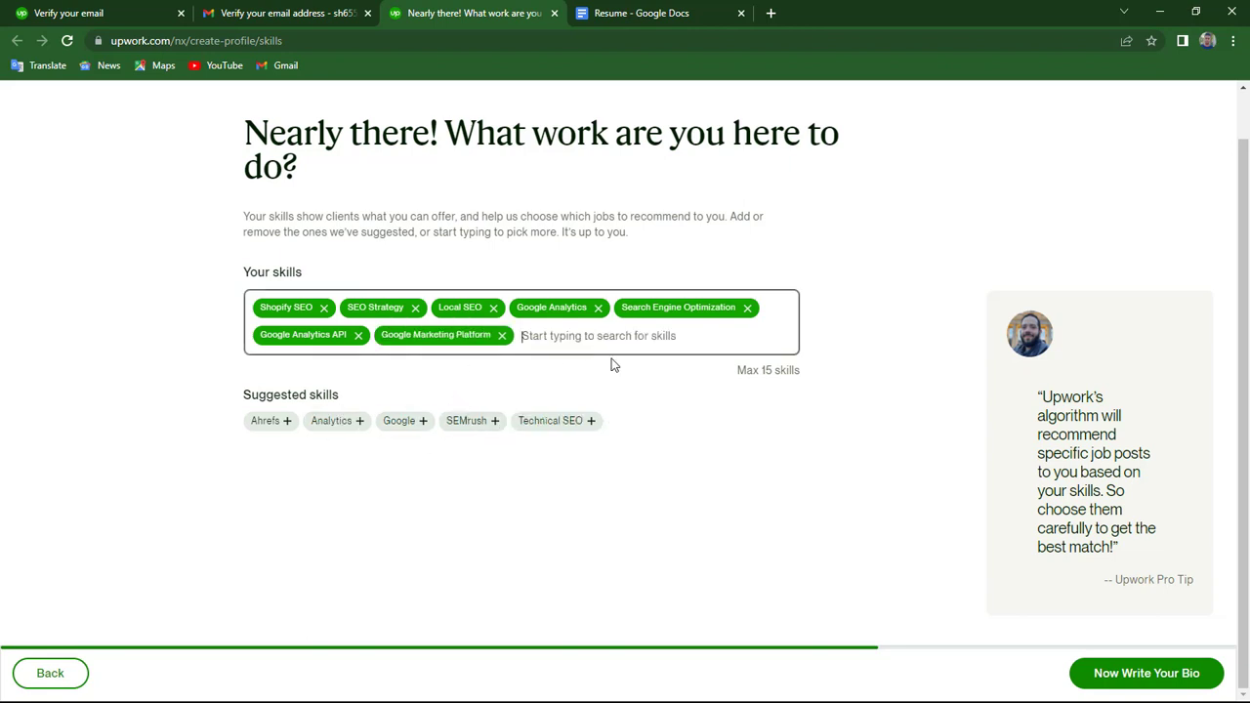
text(on page seo)
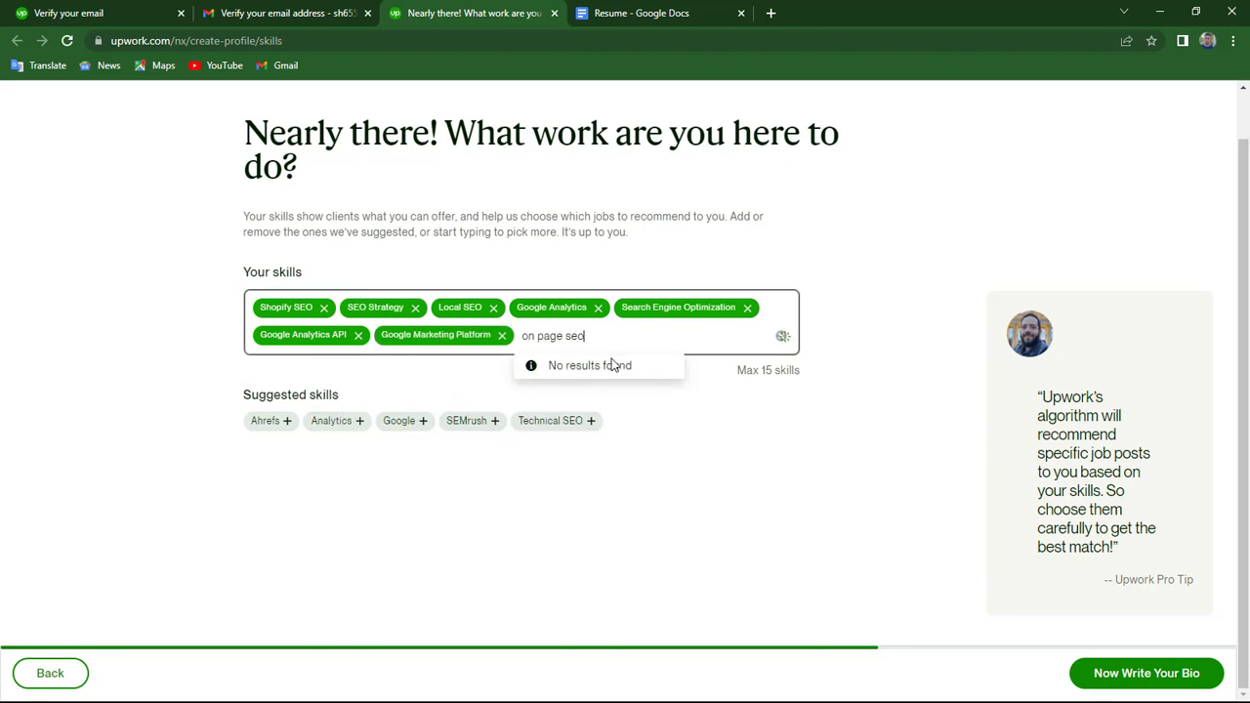
key(Return)
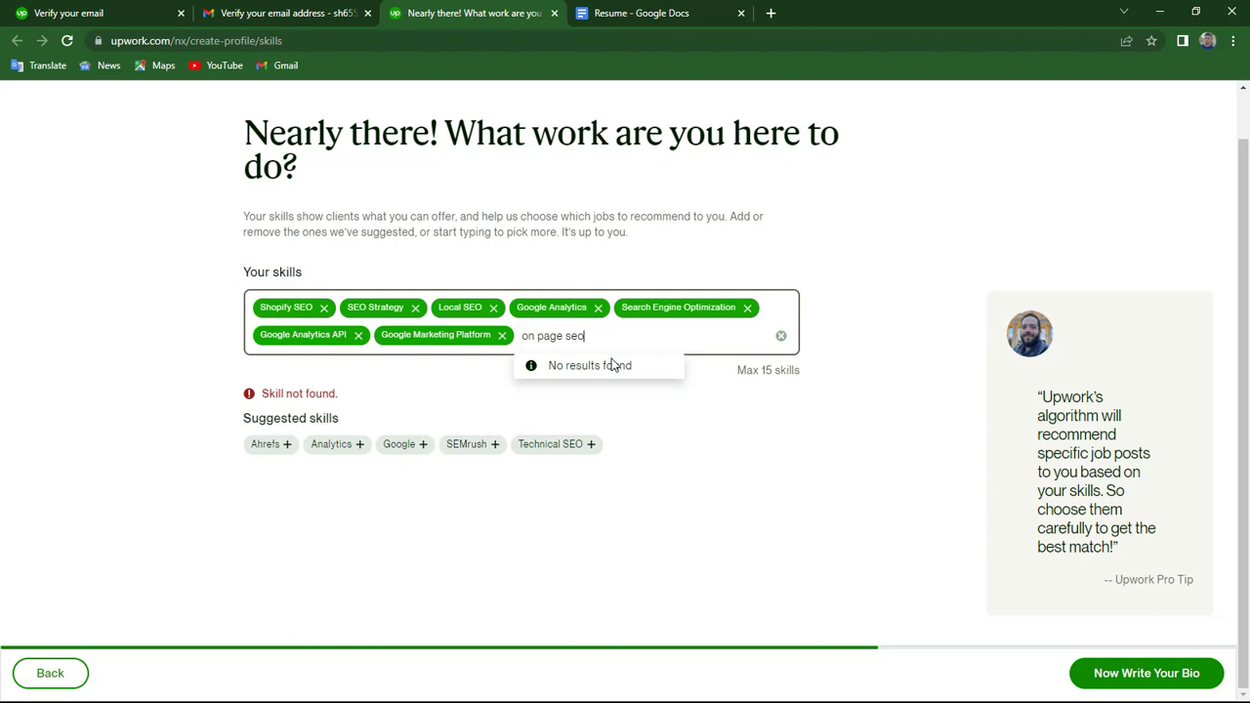
drag(600, 337, 527, 338)
text(o)
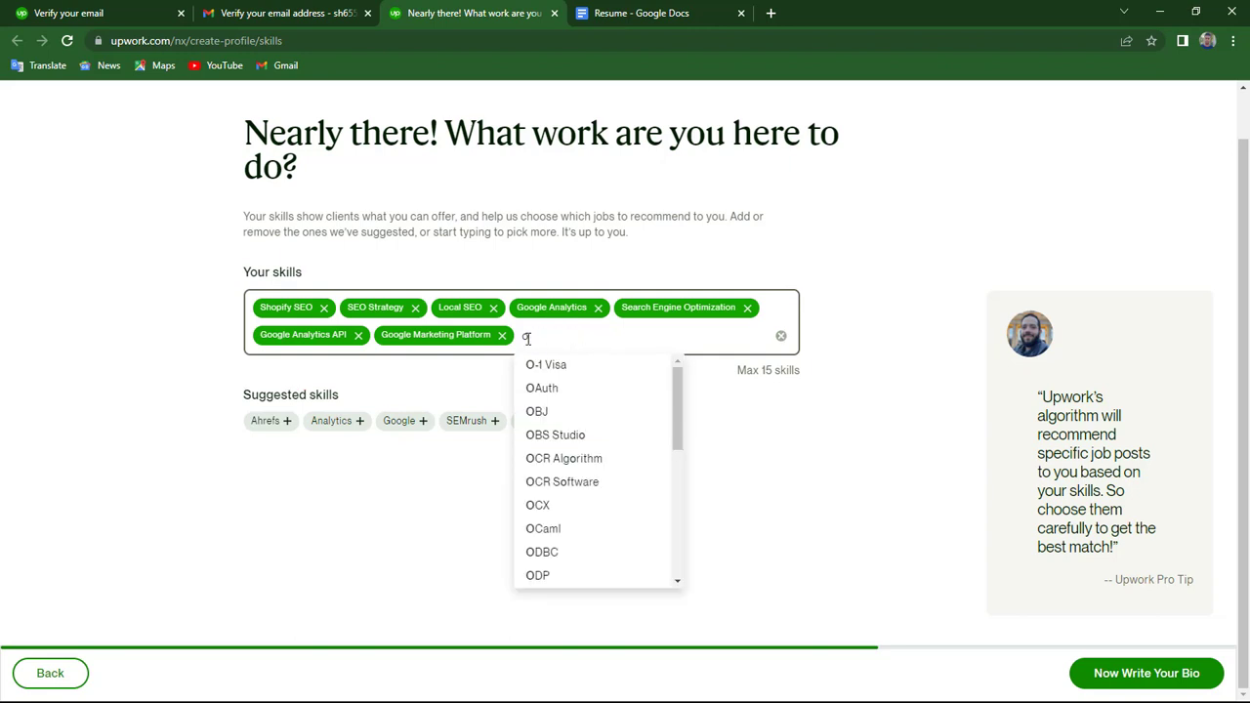
text(n page)
key(BackSpace)
key(BackSpace)
key(BackSpace)
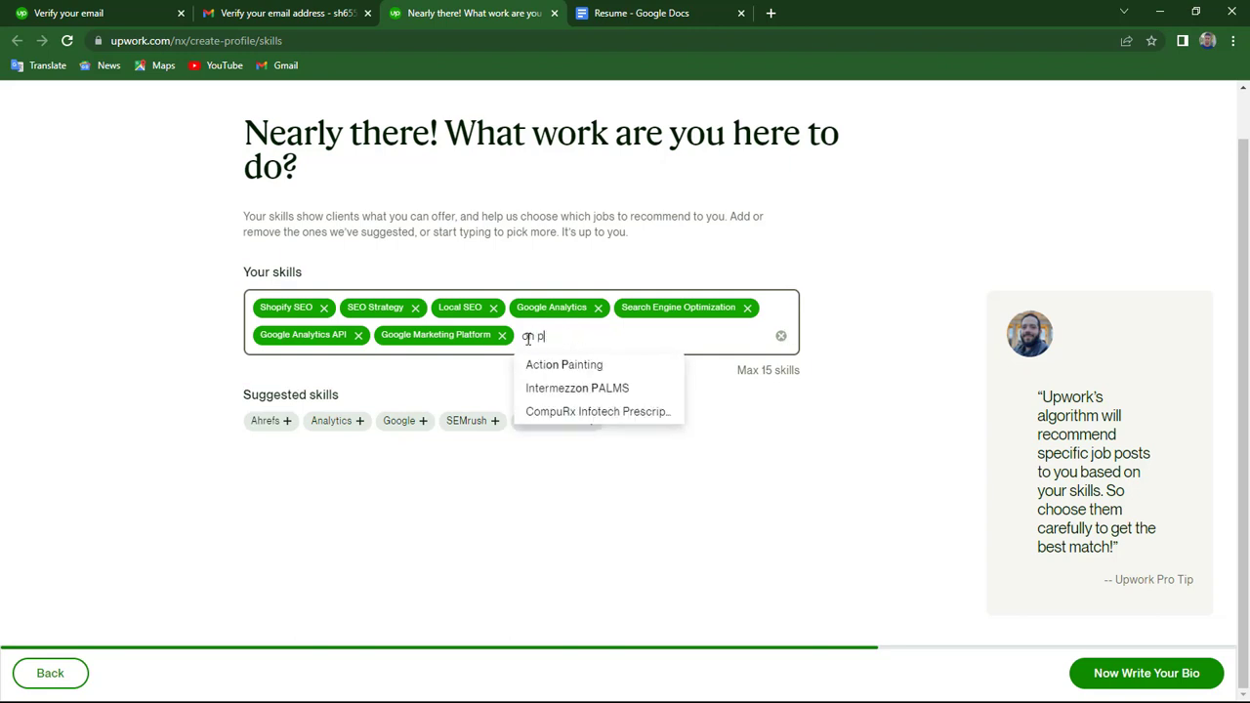
key(BackSpace)
key(BackSpace)
key(BackSpace)
key(BackSpace)
text(back)
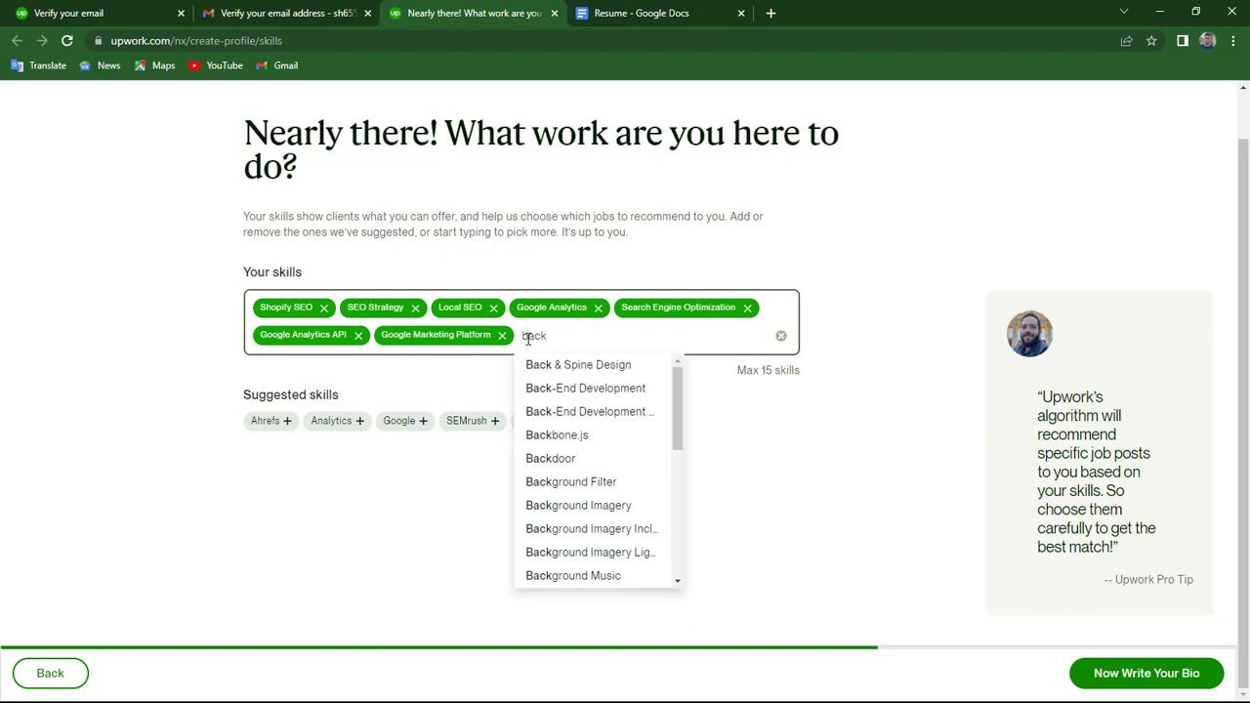
text(link)
click(600, 387)
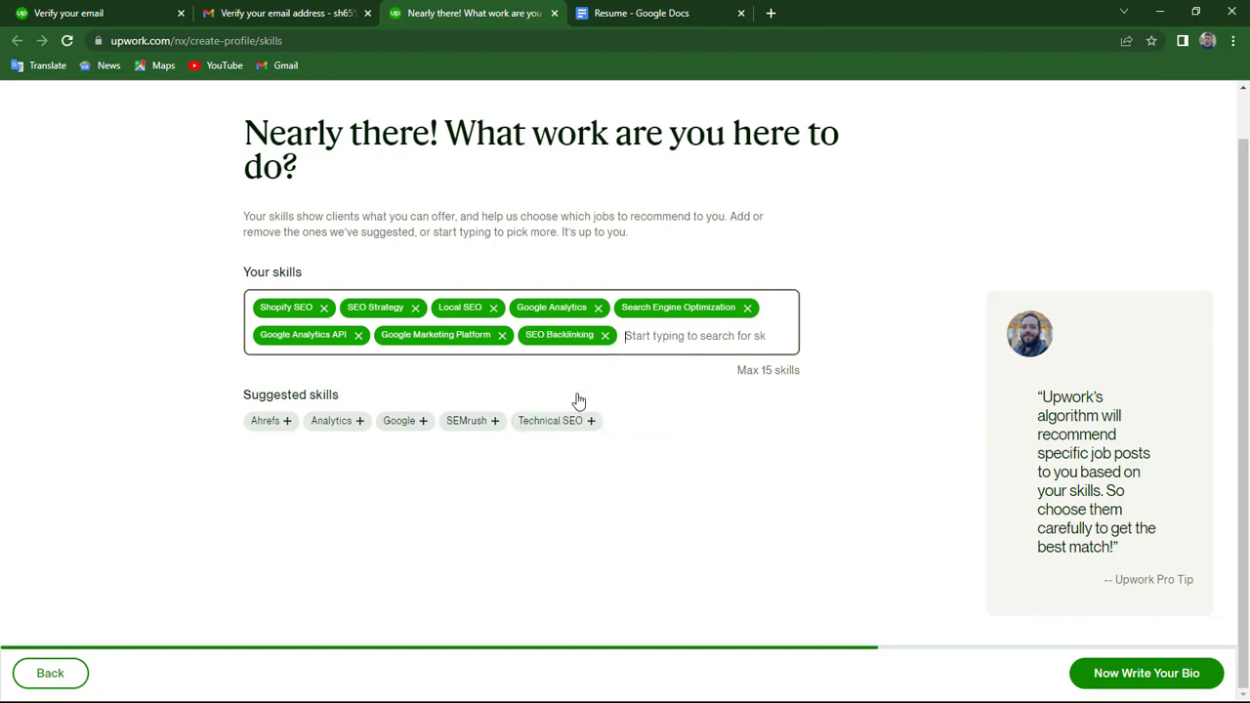
text(compet)
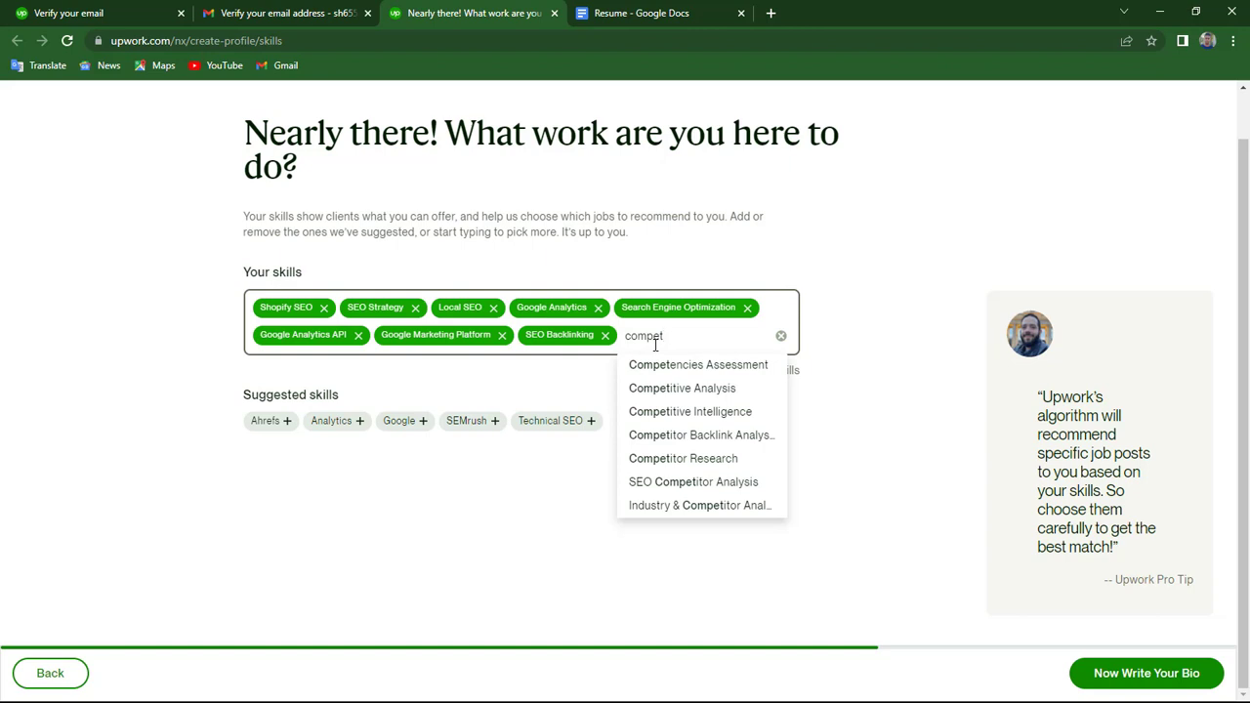
text(itor)
click(695, 414)
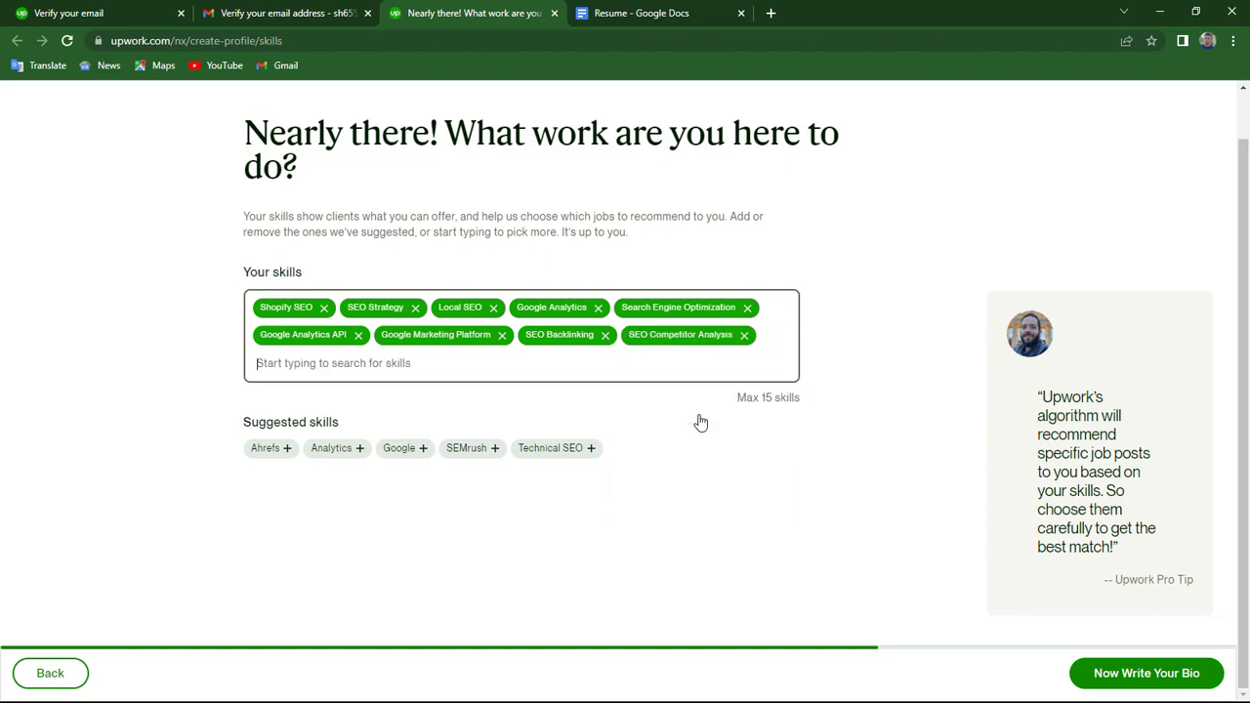
Add the SEO Audit and SEM Audit skills after unmatched searches for local seo and e commerce
text(local seo)
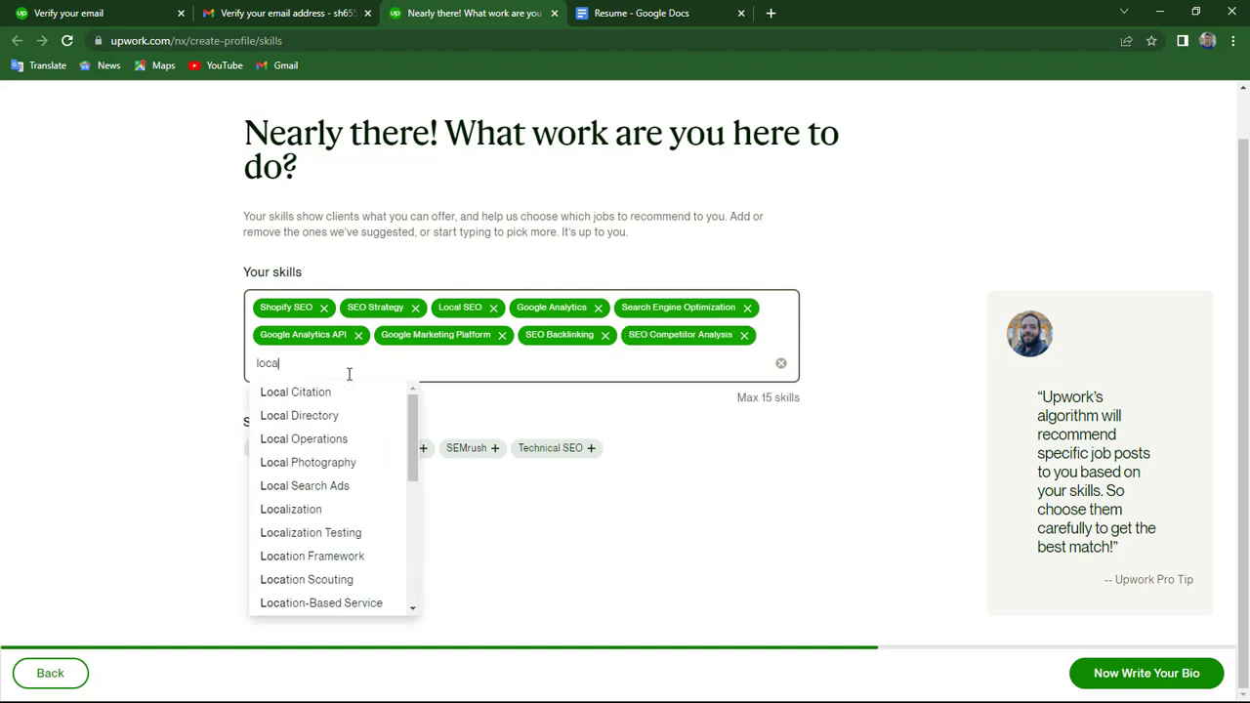
key(Return)
key(BackSpace)
key(BackSpace)
key(BackSpace)
key(BackSpace)
key(BackSpace)
key(BackSpace)
key(BackSpace)
key(BackSpace)
key(BackSpace)
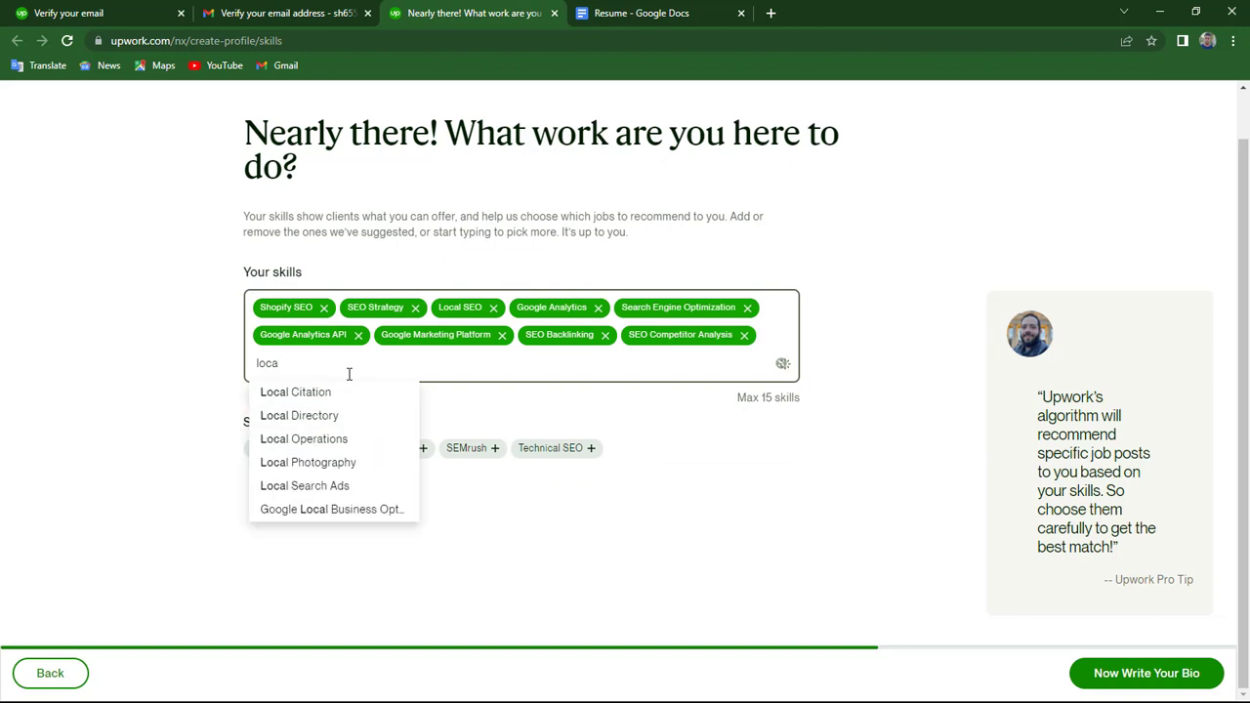
text(e)
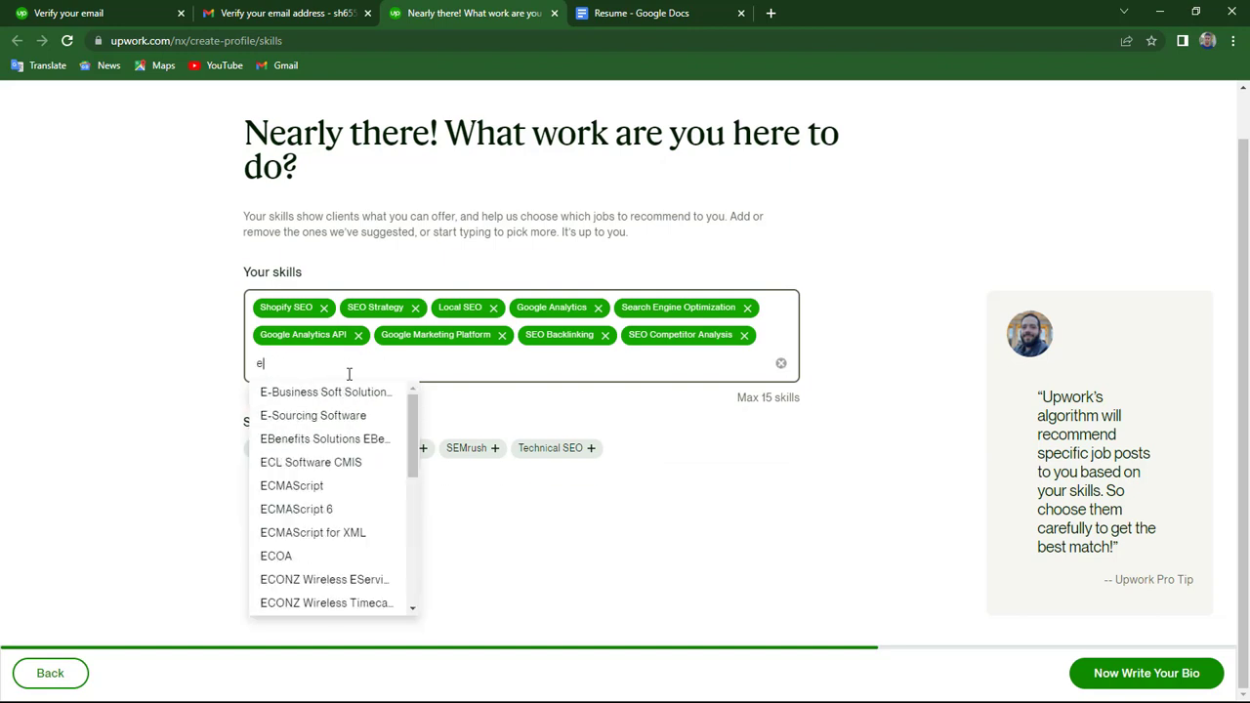
text( commerce)
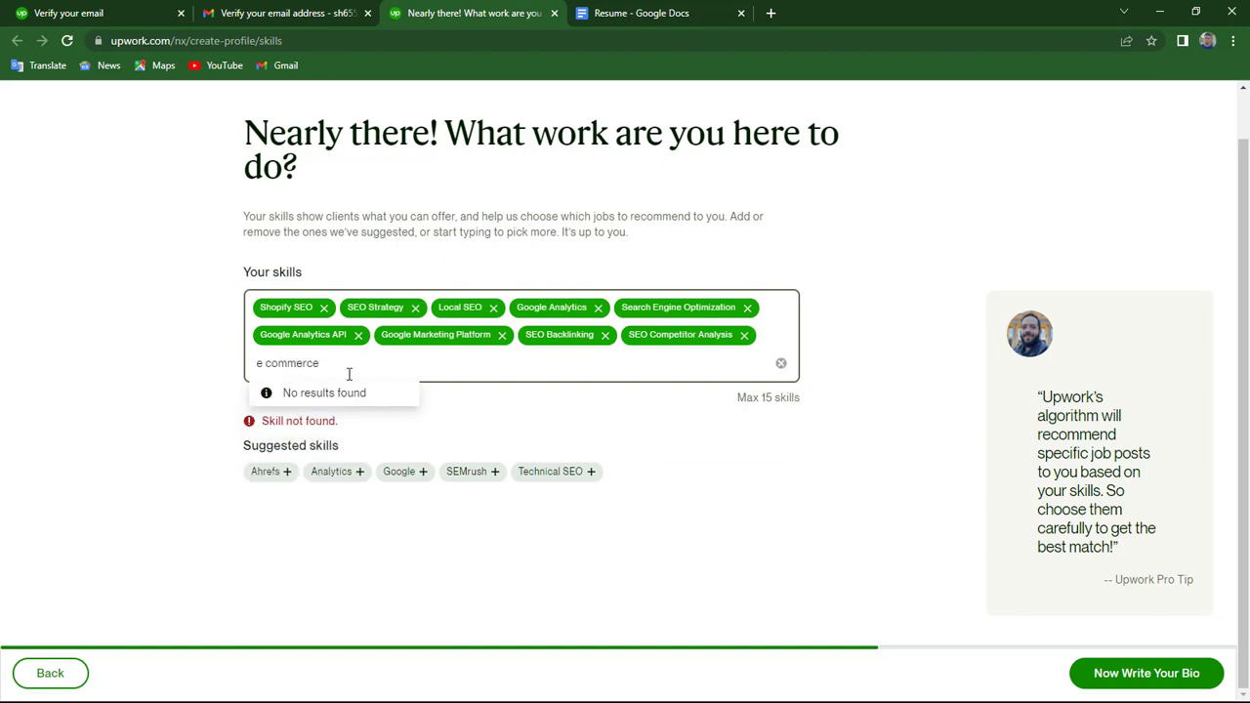
key(BackSpace)
key(BackSpace)
key(BackSpace)
key(BackSpace)
key(BackSpace)
key(BackSpace)
key(BackSpace)
key(BackSpace)
key(BackSpace)
key(BackSpace)
text(seo)
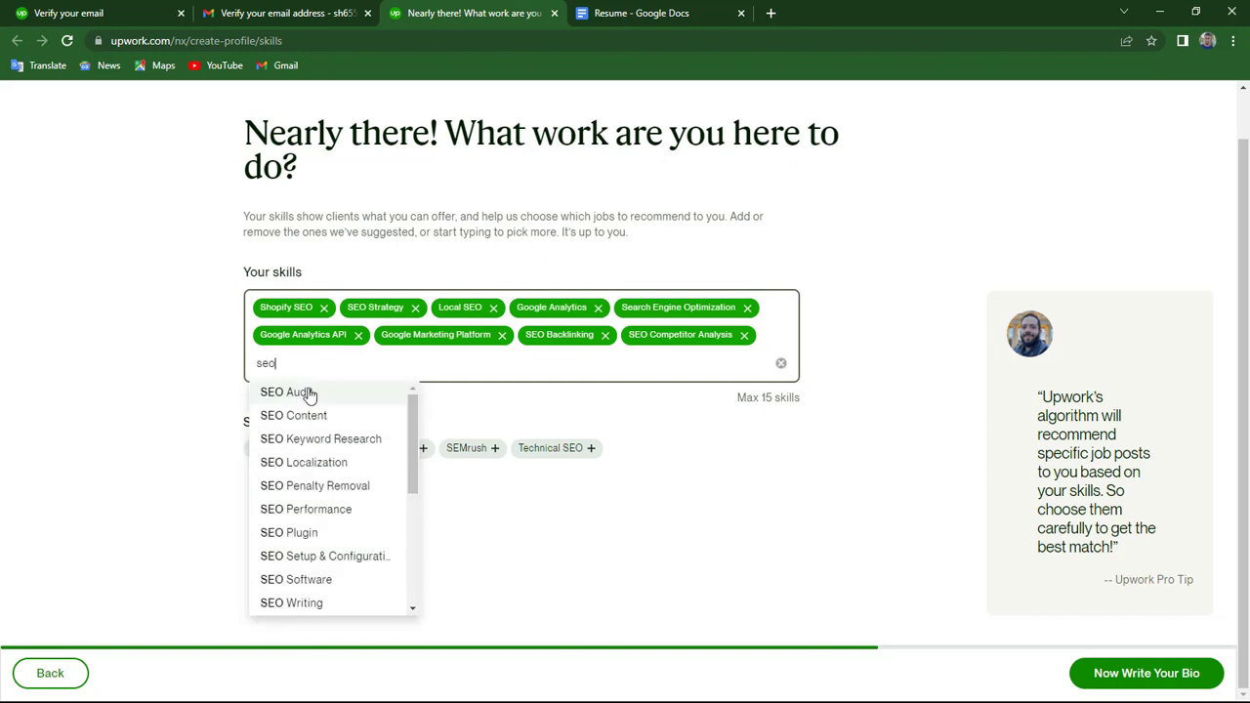
click(308, 393)
text(se)
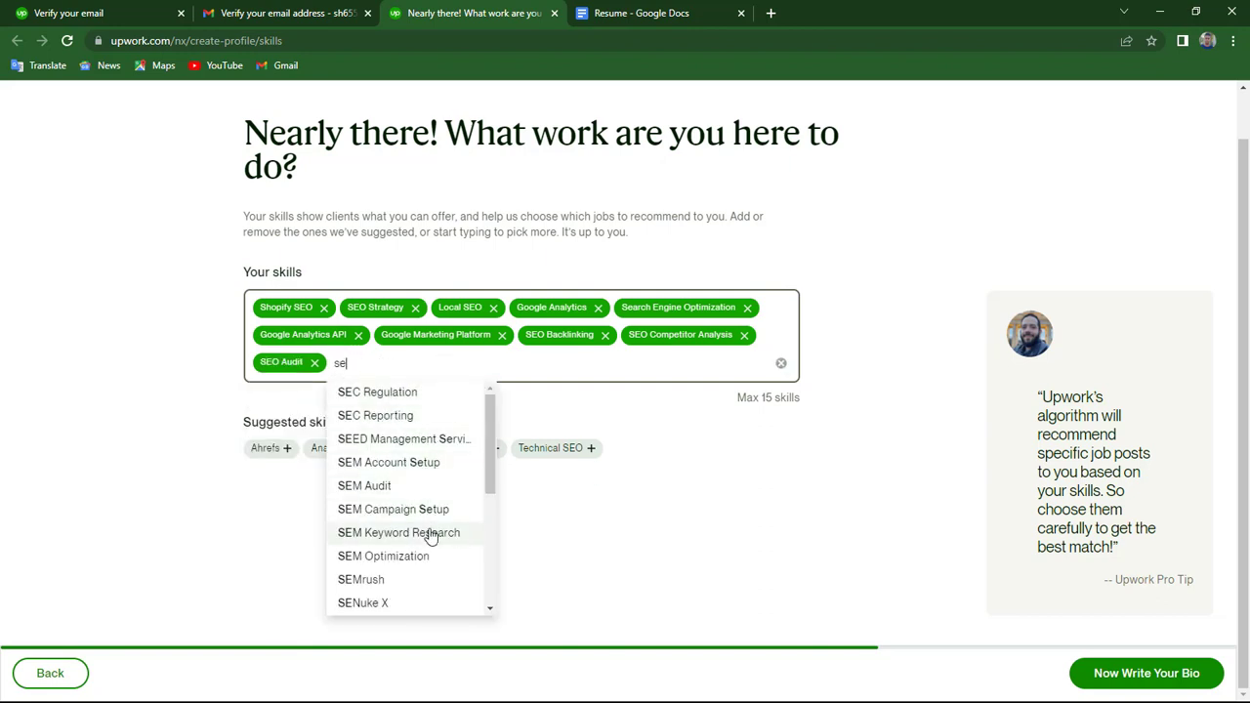
click(419, 485)
Add SEO Keyword Research, SEO Content, Google and Analytics skills, then continue to the bio
text(seo)
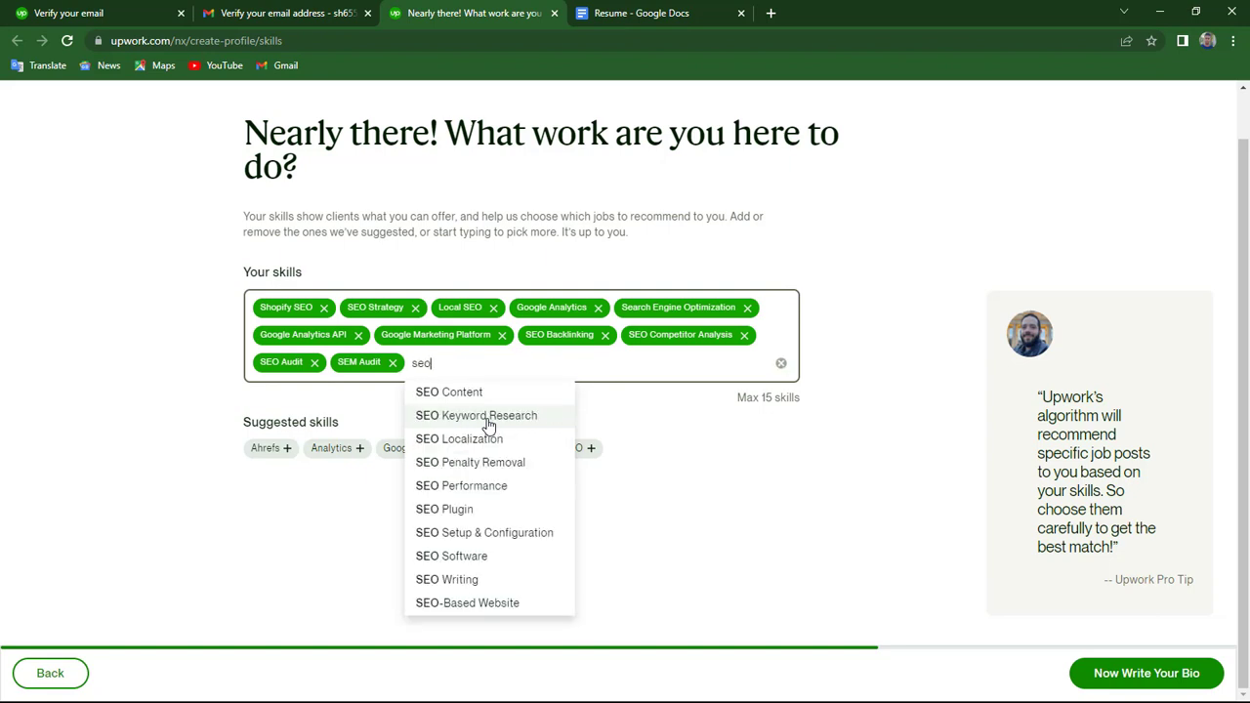
click(488, 417)
text(seo)
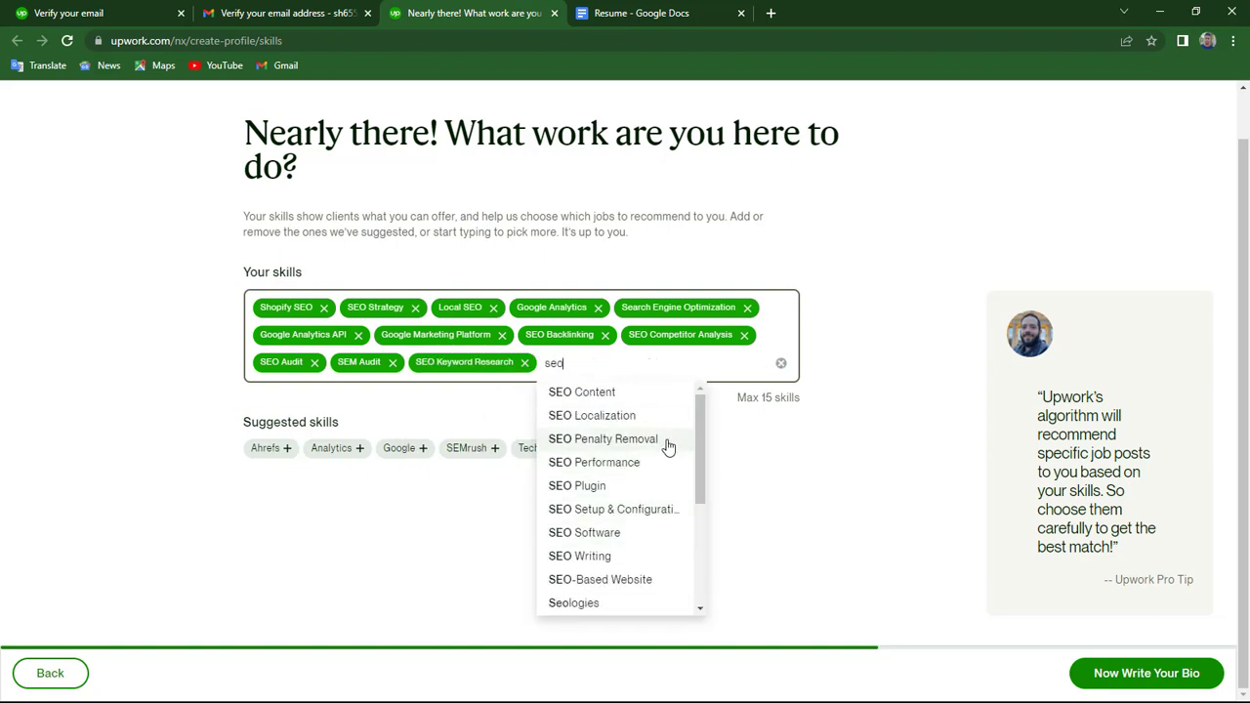
click(645, 394)
click(415, 476)
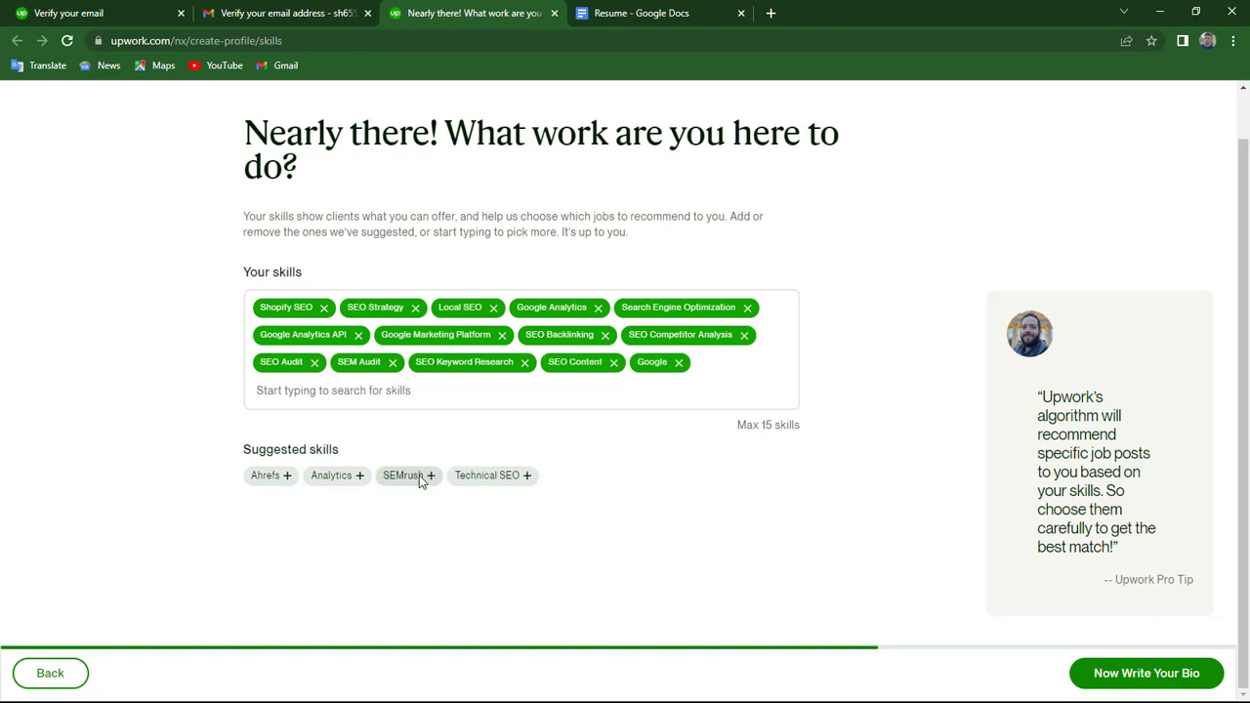
click(342, 476)
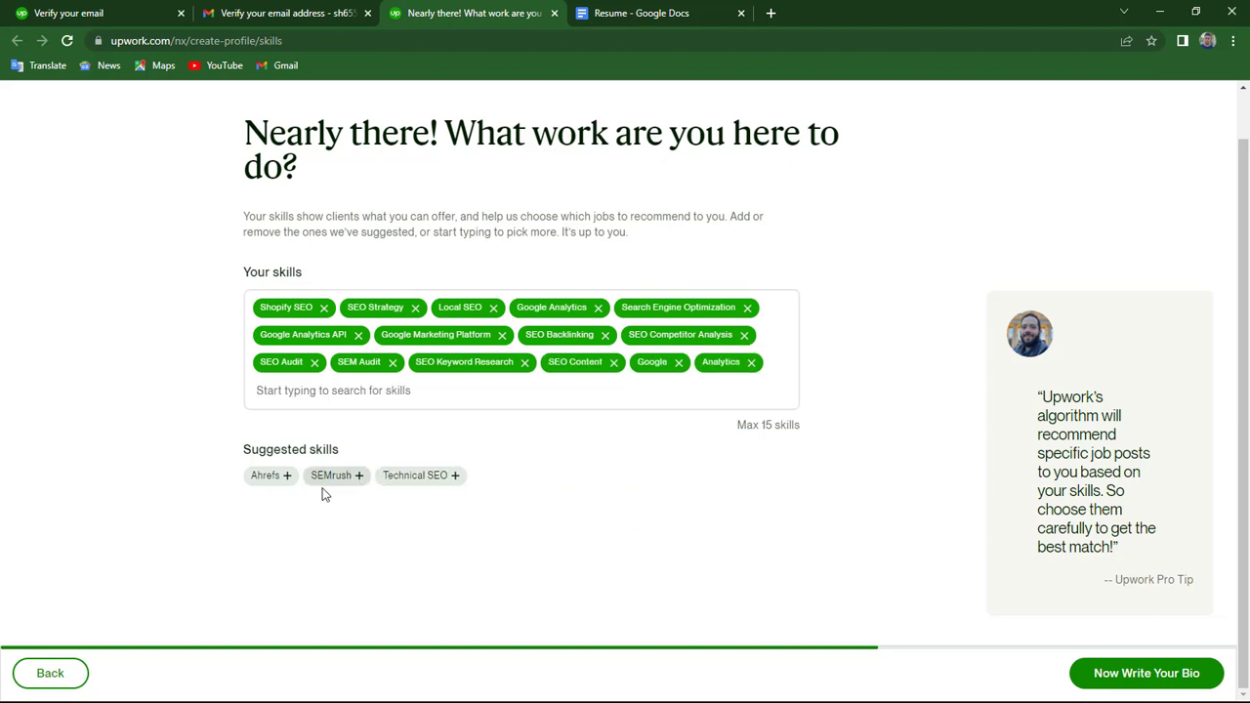
click(1139, 678)
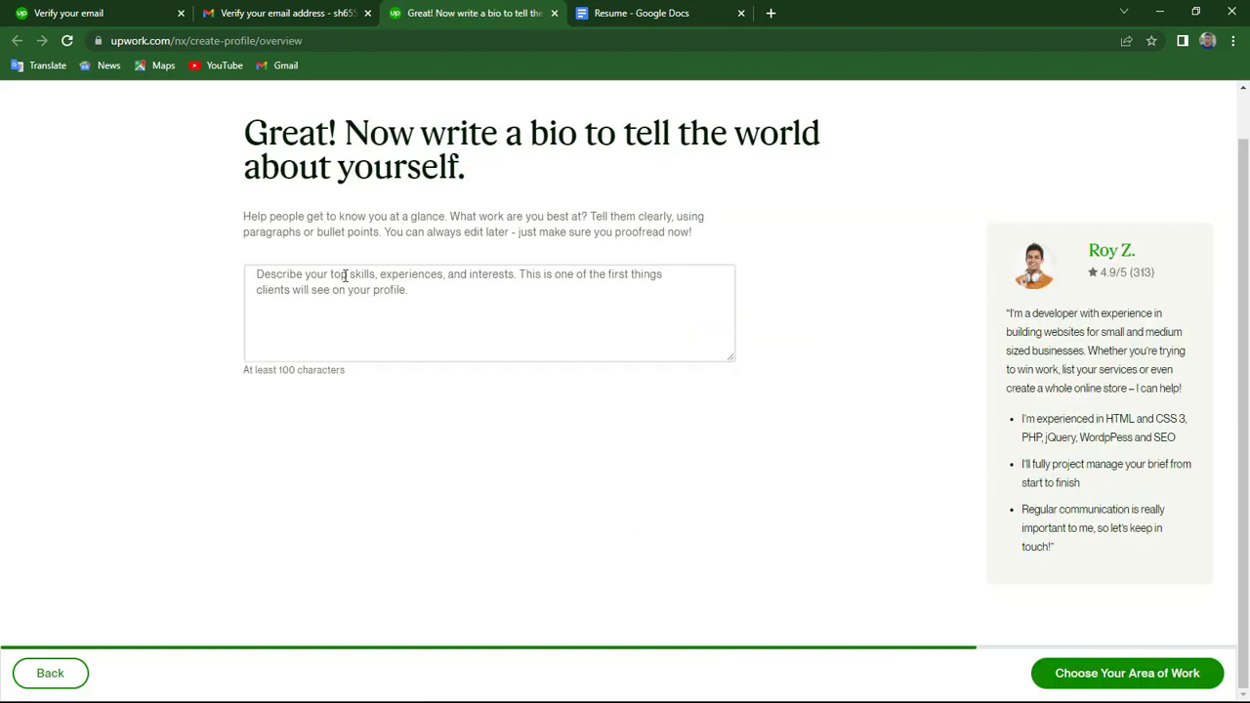
Start the bio: 'I am advanced Seo expert who can rank any website google first page...'
click(344, 275)
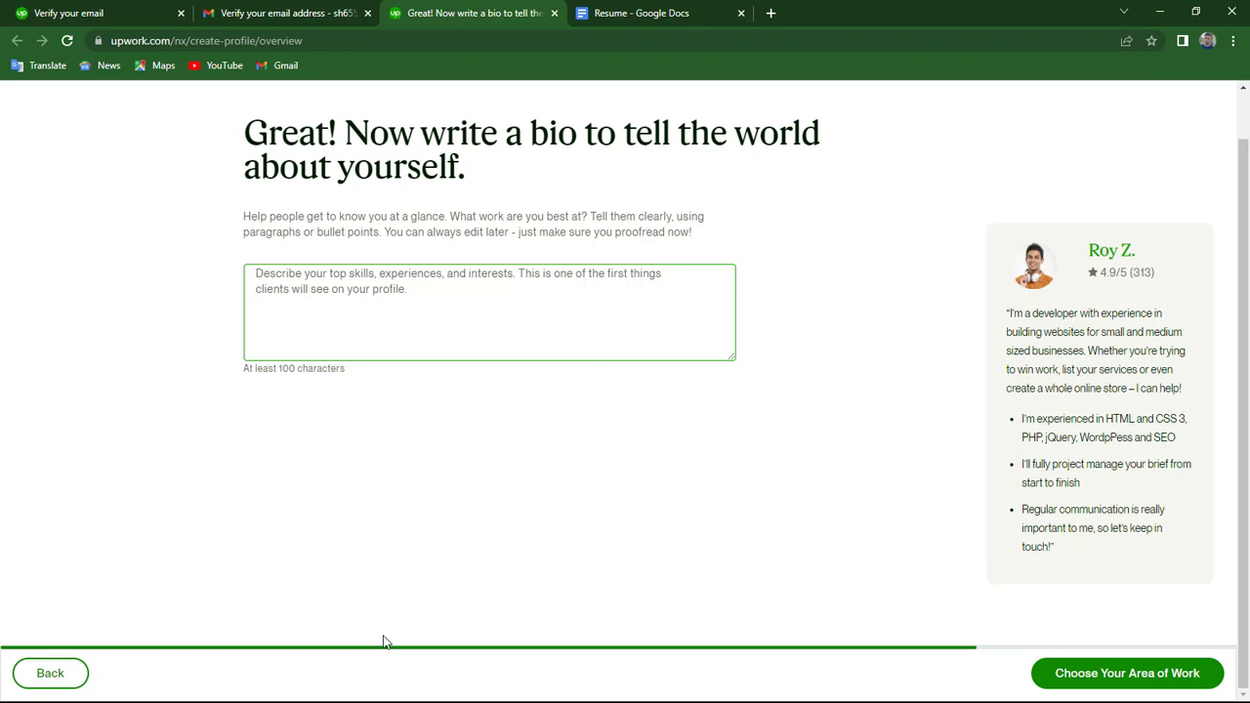
text(I )
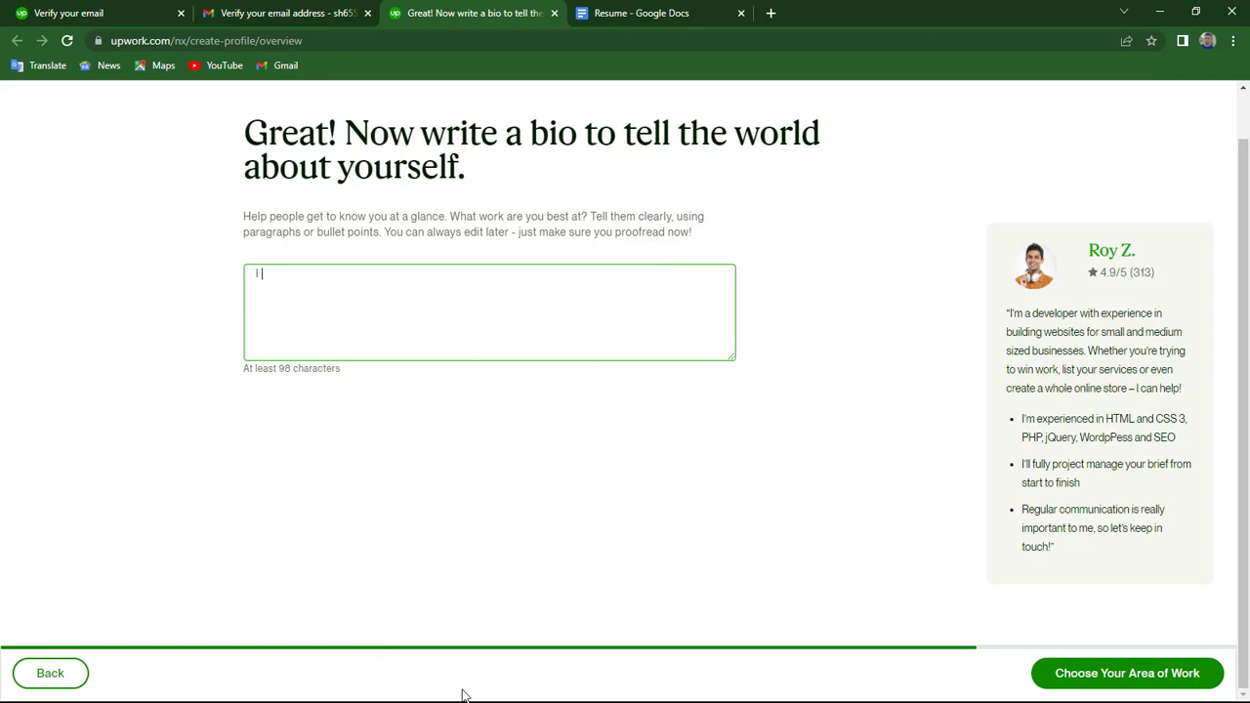
text(am advanced Seo expert who )
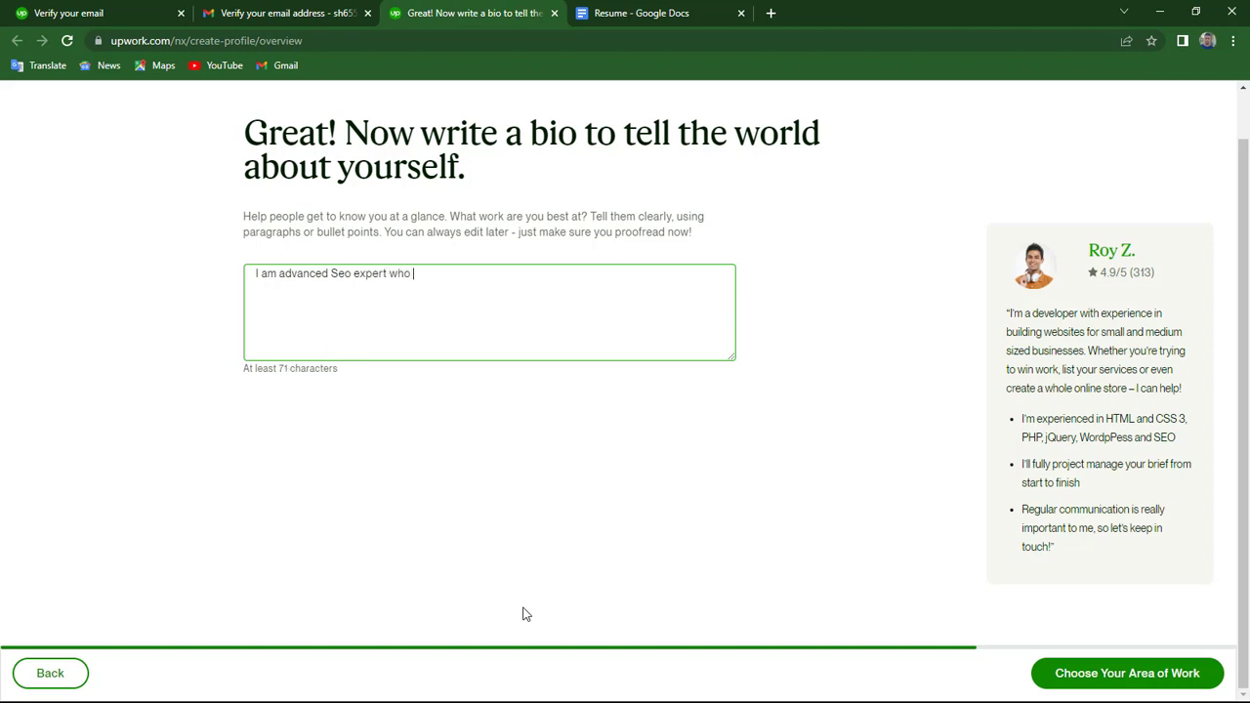
text(can rank any website)
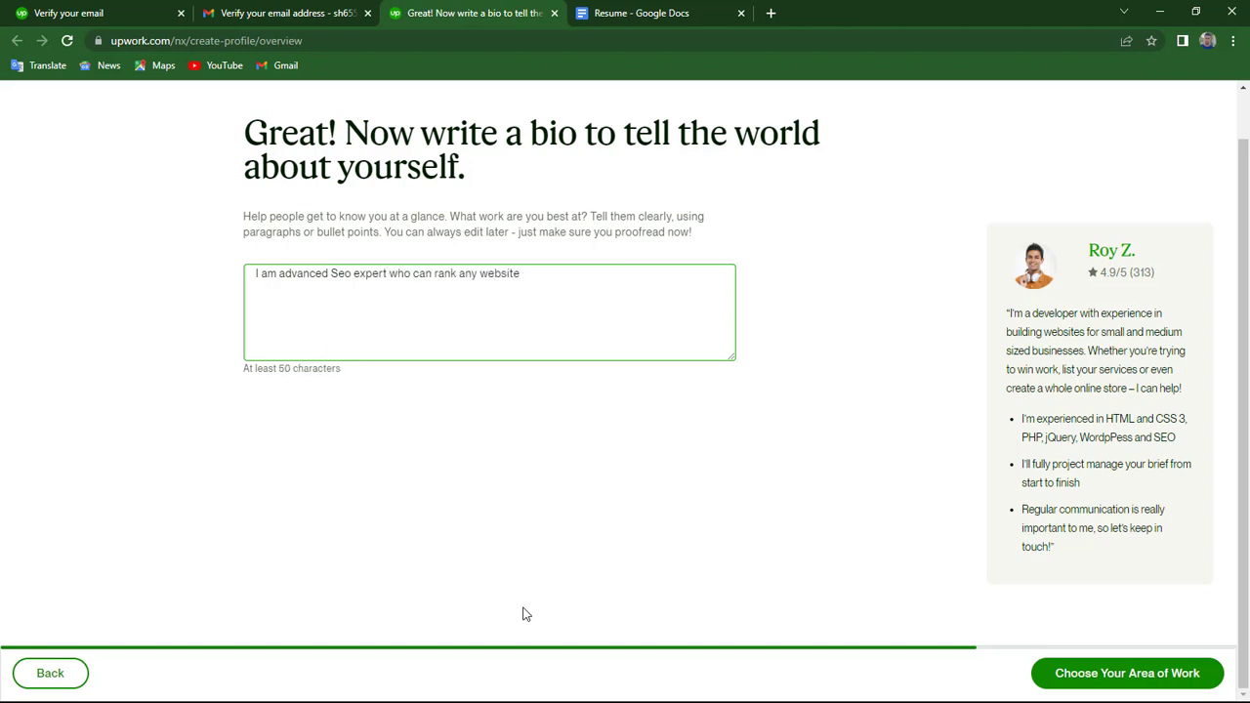
text( google first page.My mainn )
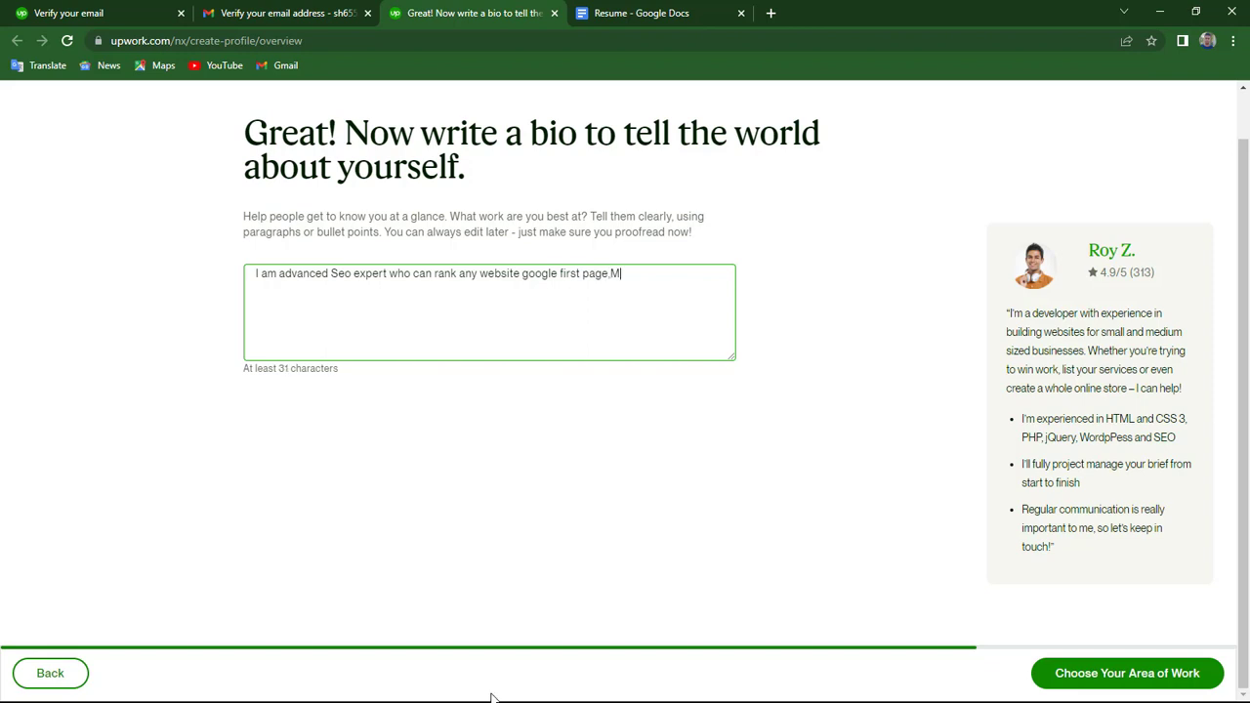
text( goal is to incease)
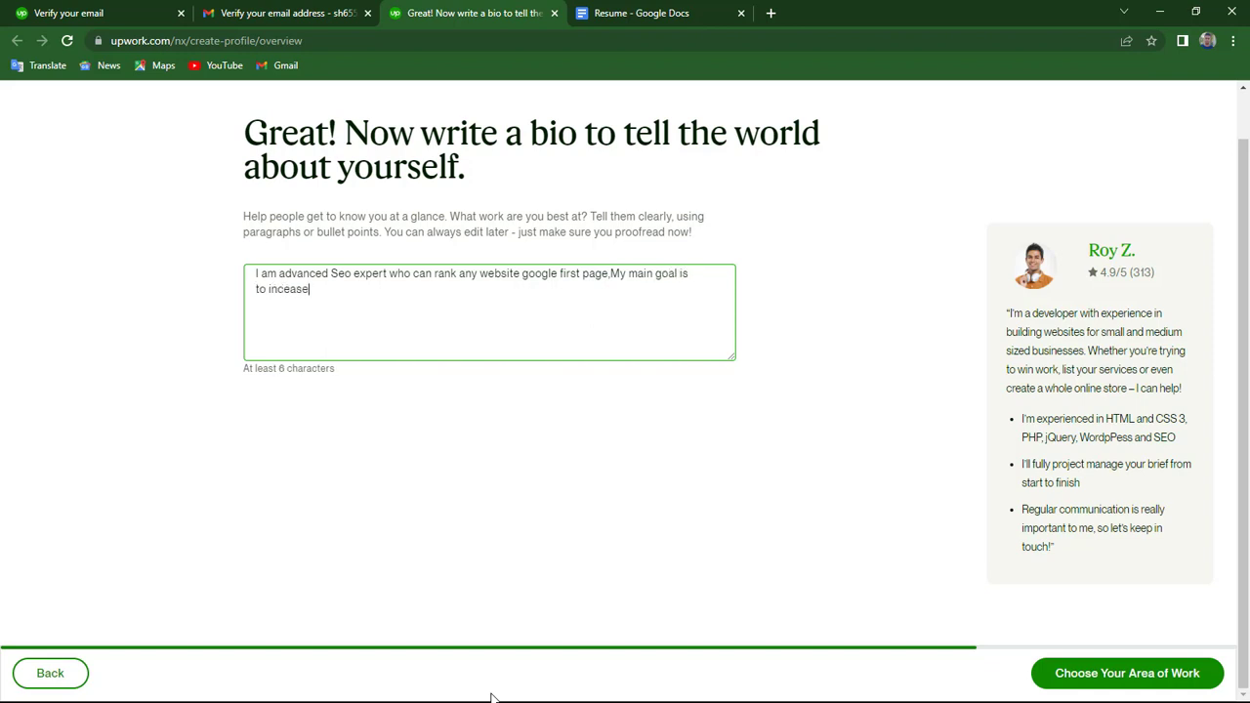
text( the visu)
text(bi)
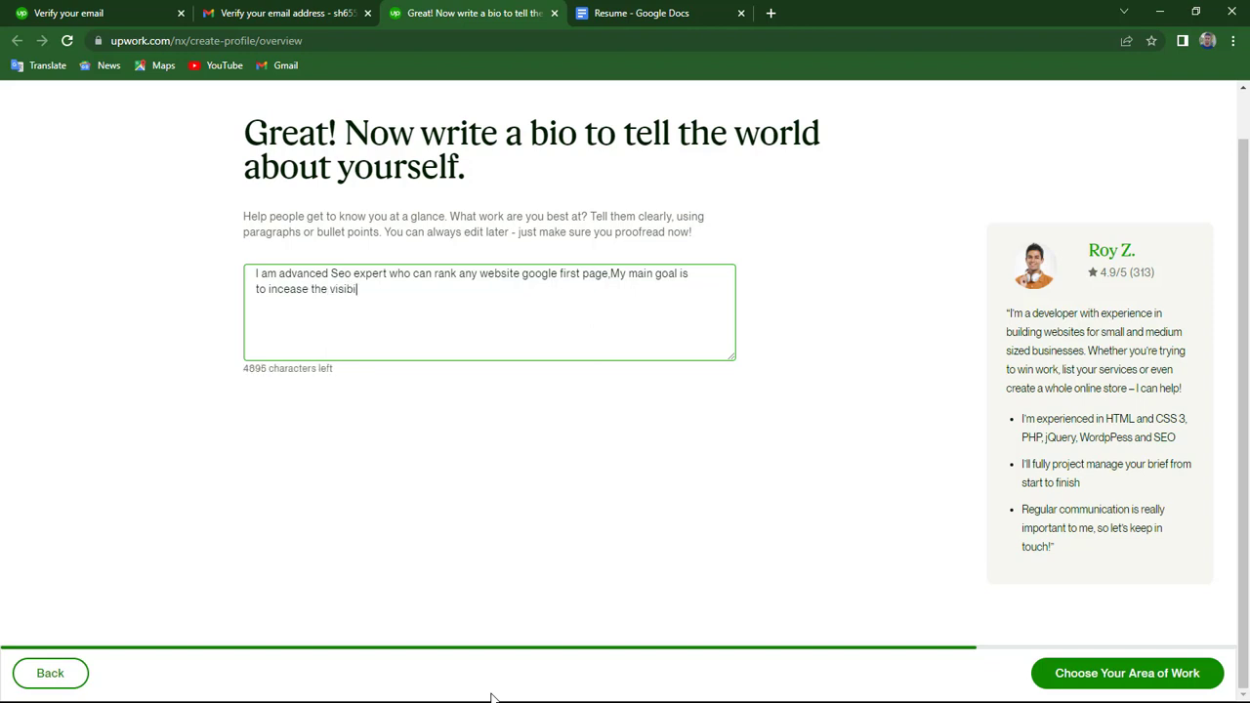
text(lity and relevance)
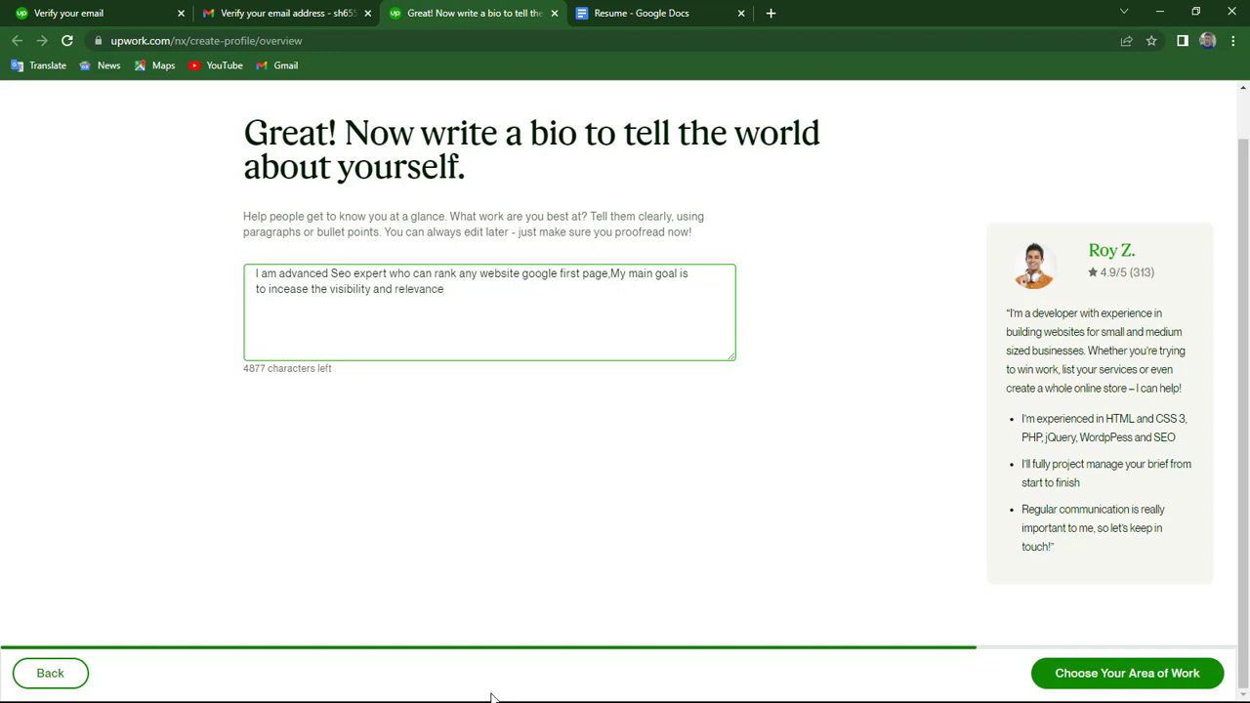
text( of a website .,which)
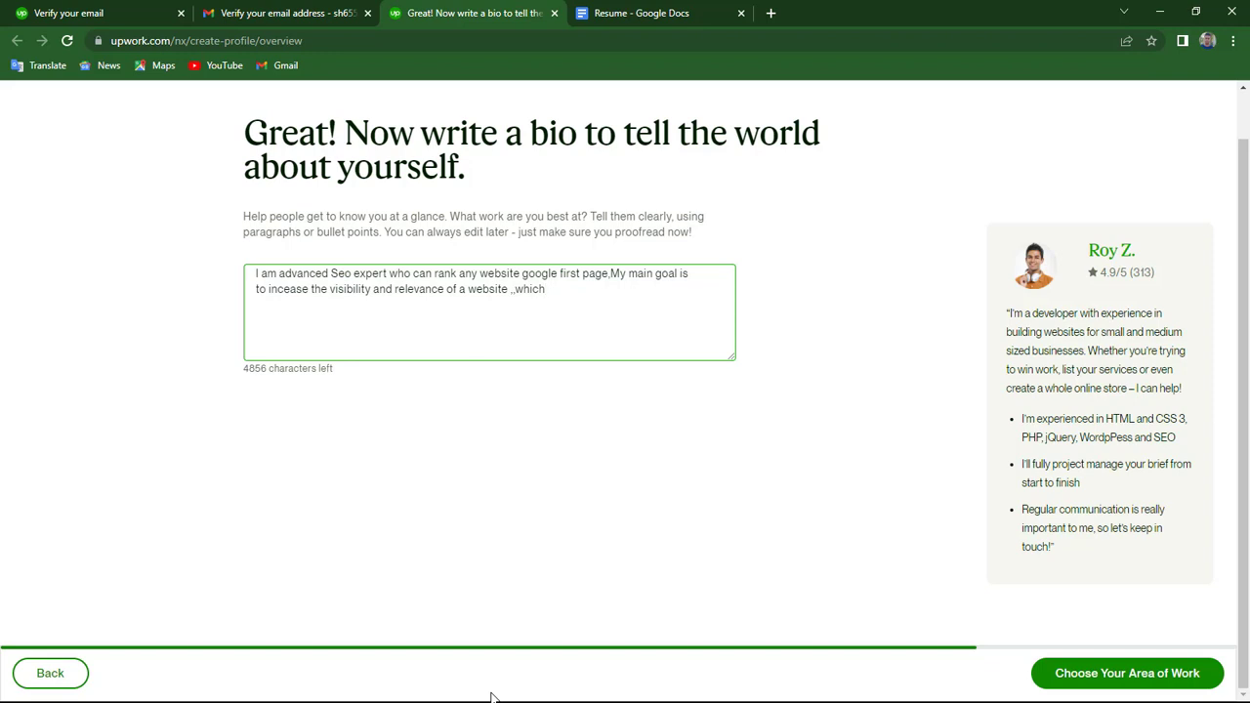
key(BackSpace)
key(BackSpace)
key(BackSpace)
key(BackSpace)
key(BackSpace)
key(BackSpace)
key(BackSpace)
text(or specia)
key(BackSpace)
key(BackSpace)
Finish the bio with specific keywords that attract more traffic, leads and sales, then submit it
text(ific)
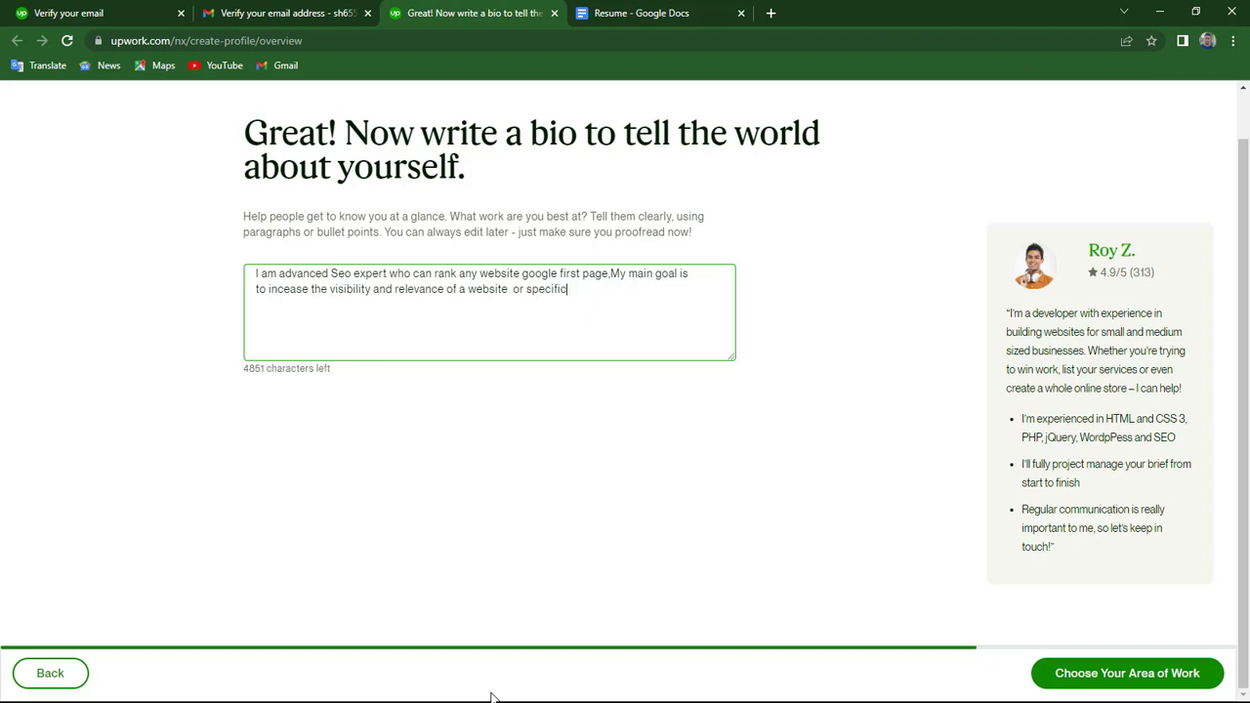
text( keywords related to the produ)
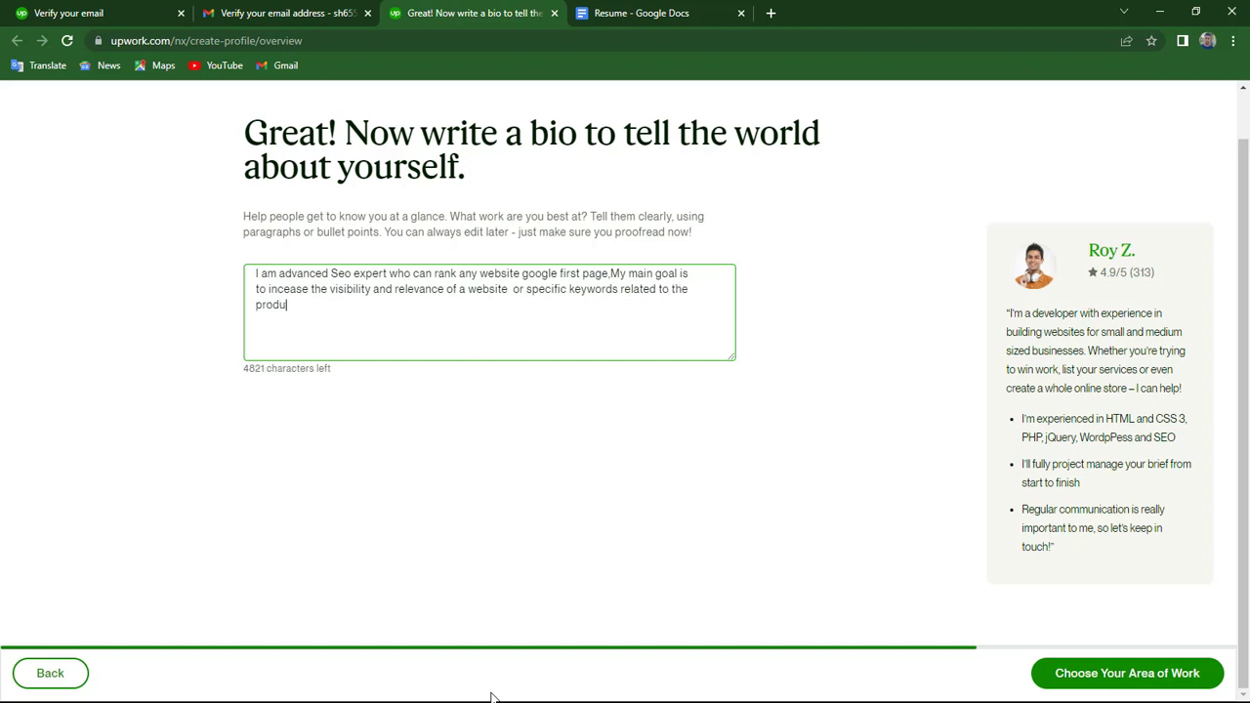
text(cts of servi)
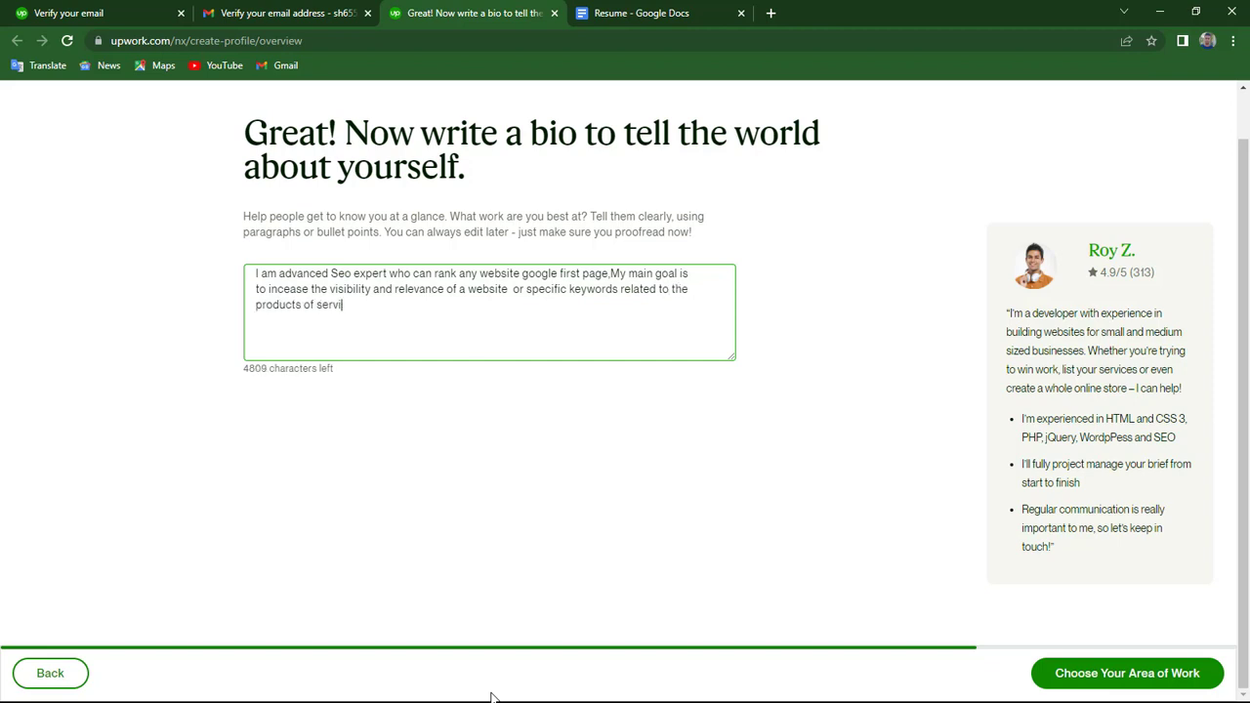
text(ce ofered by the )
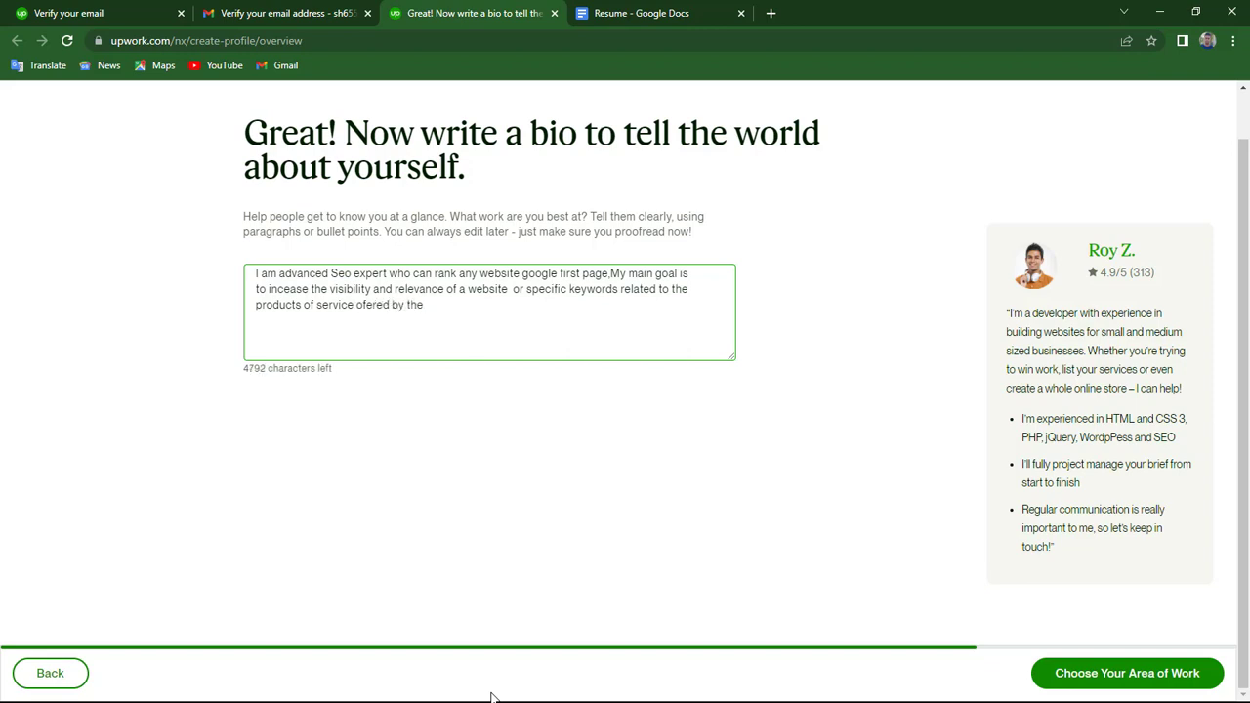
text(website,which can att)
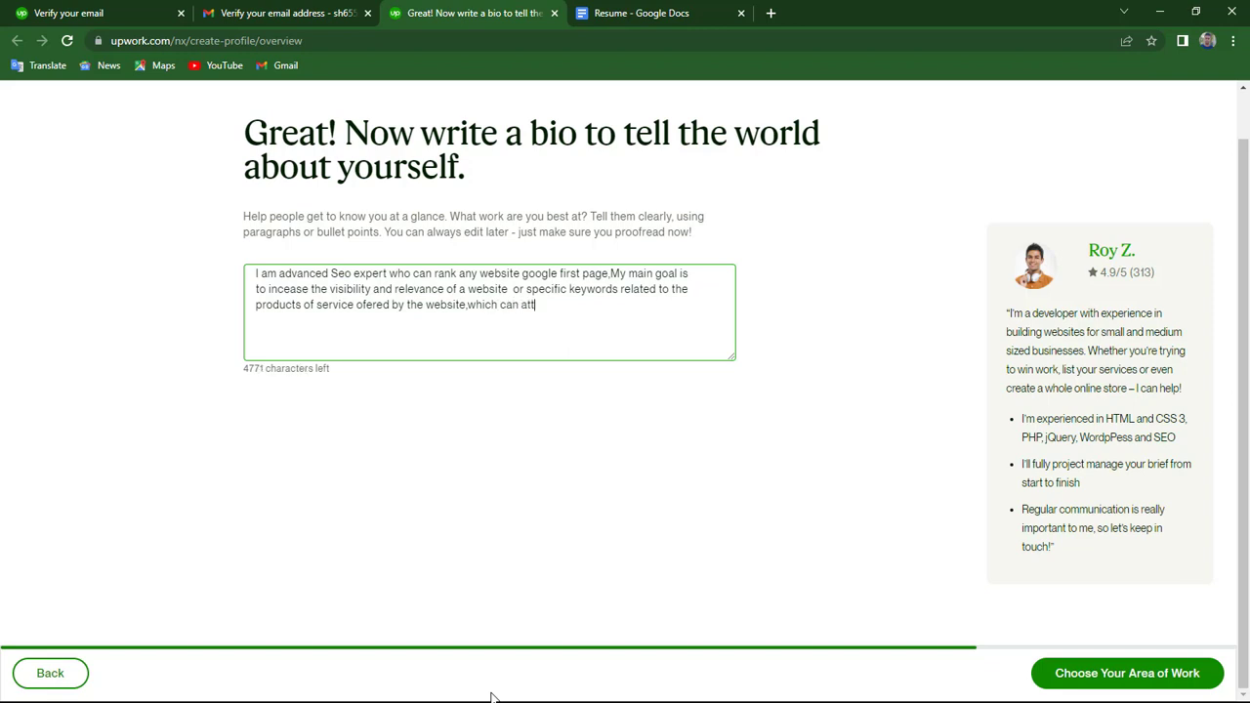
text(ract by the)
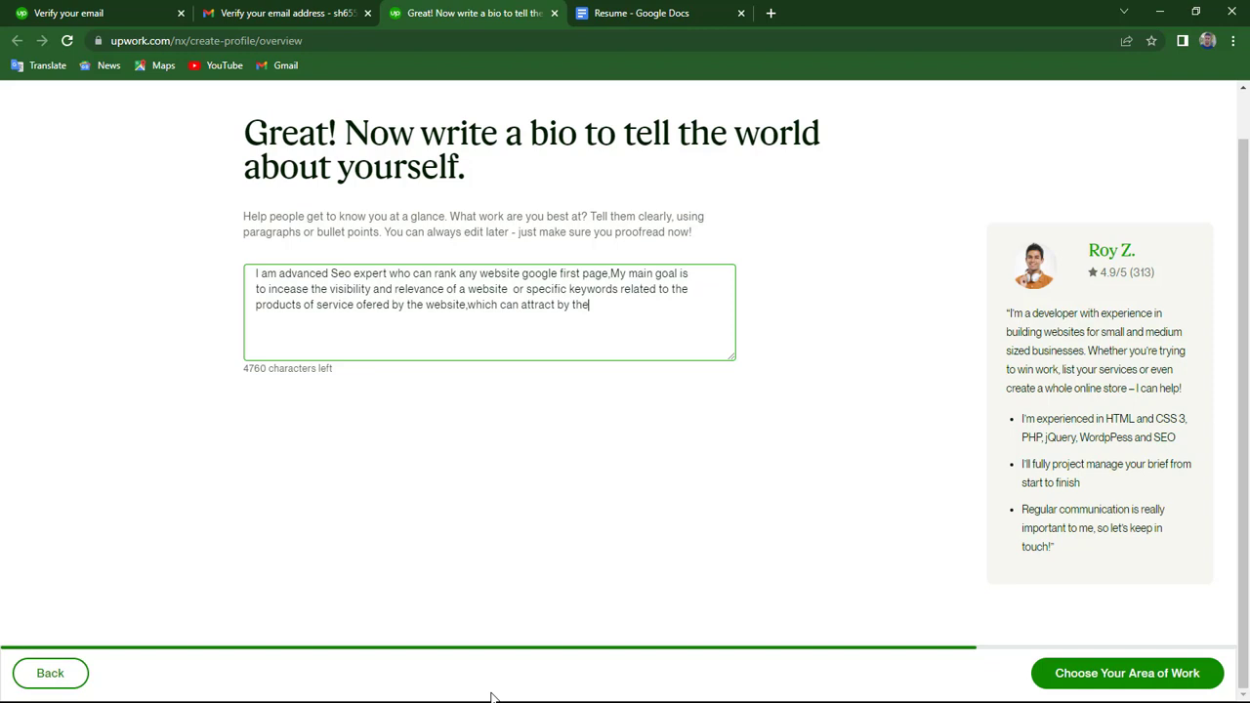
key(BackSpace)
key(BackSpace)
key(BackSpace)
key(BackSpace)
key(BackSpace)
key(BackSpace)
text(more traffic,I)
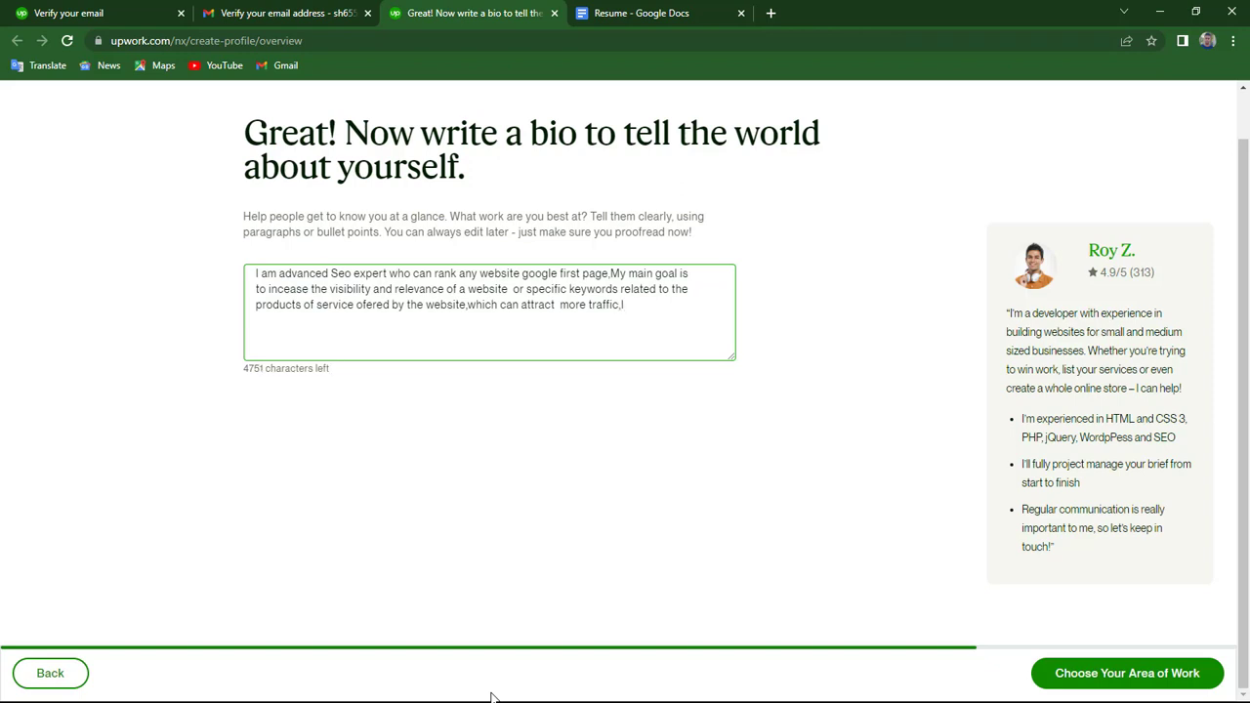
text(eads a)
key(BackSpace)
text(d sales/)
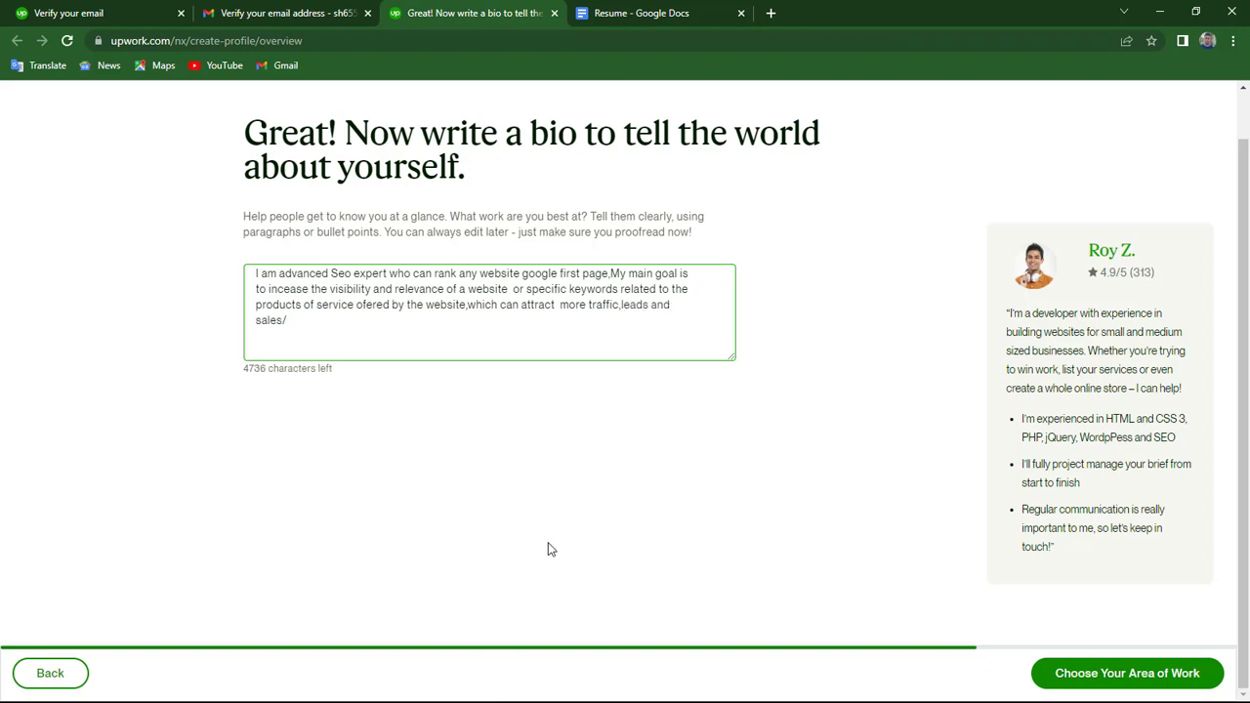
key(BackSpace)
text(.)
click(1130, 681)
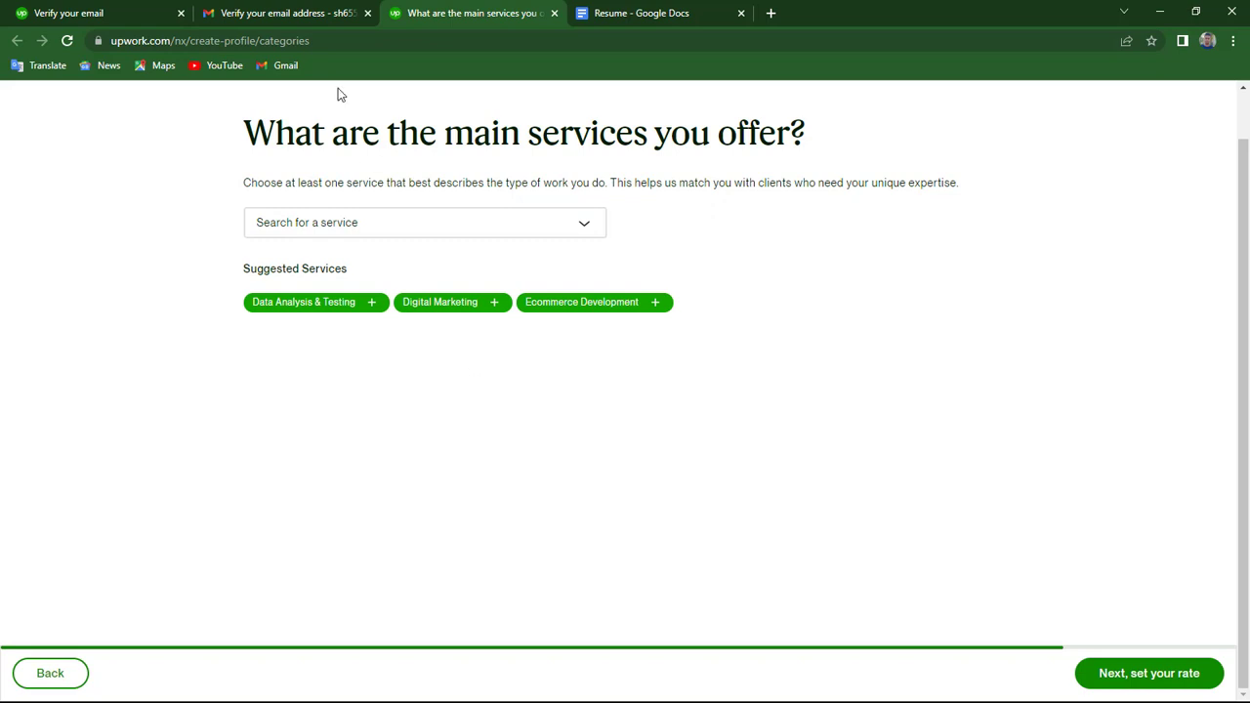
Select Digital Marketing under Sales & Marketing as the service and continue to the rate step
click(327, 227)
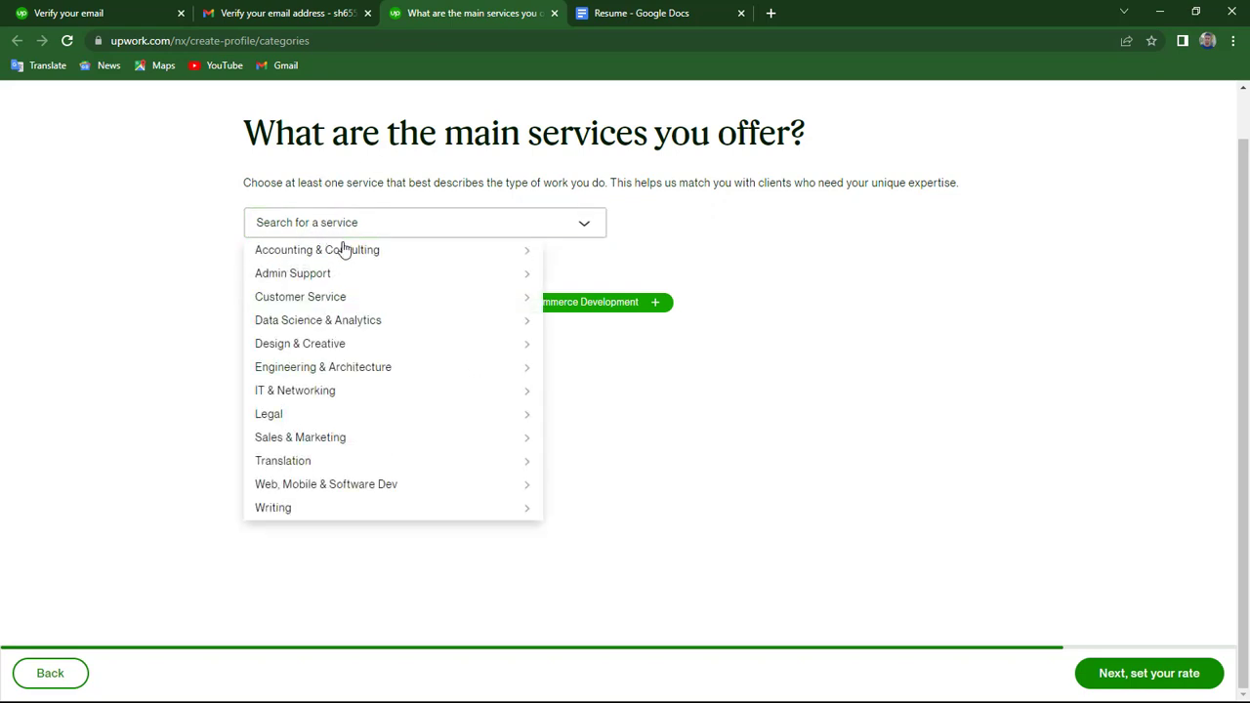
mouse_move(365, 277)
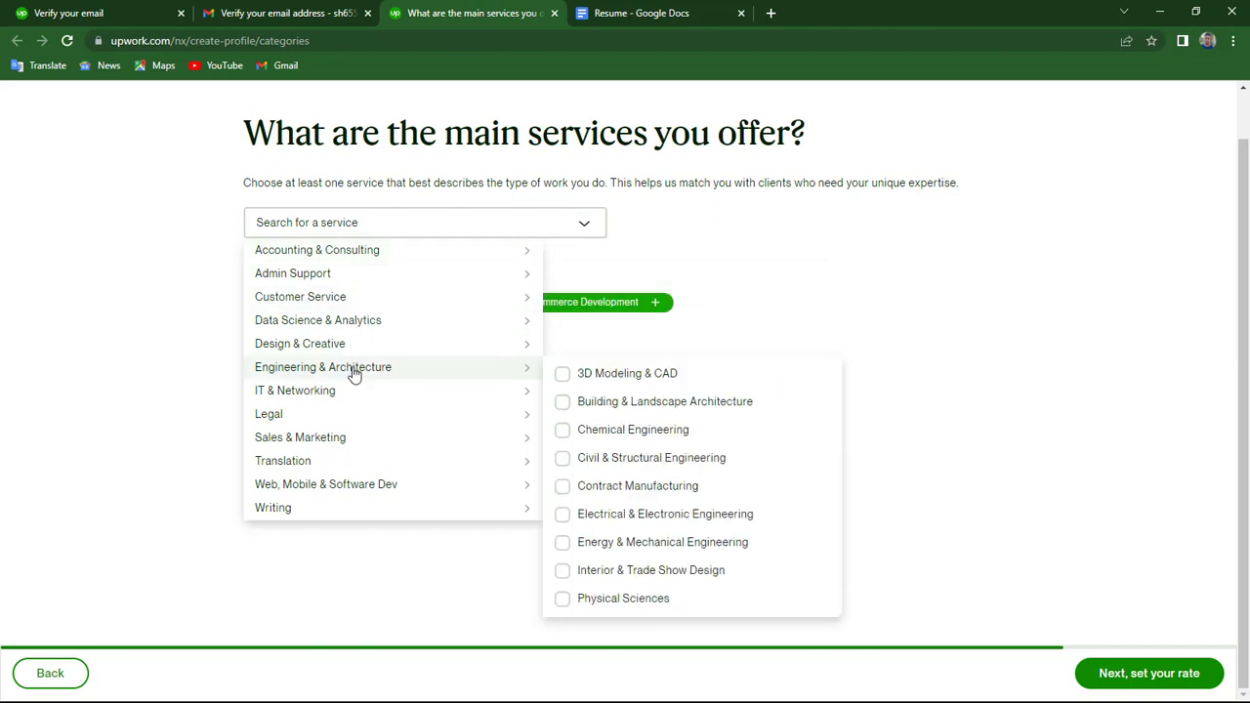
mouse_move(360, 357)
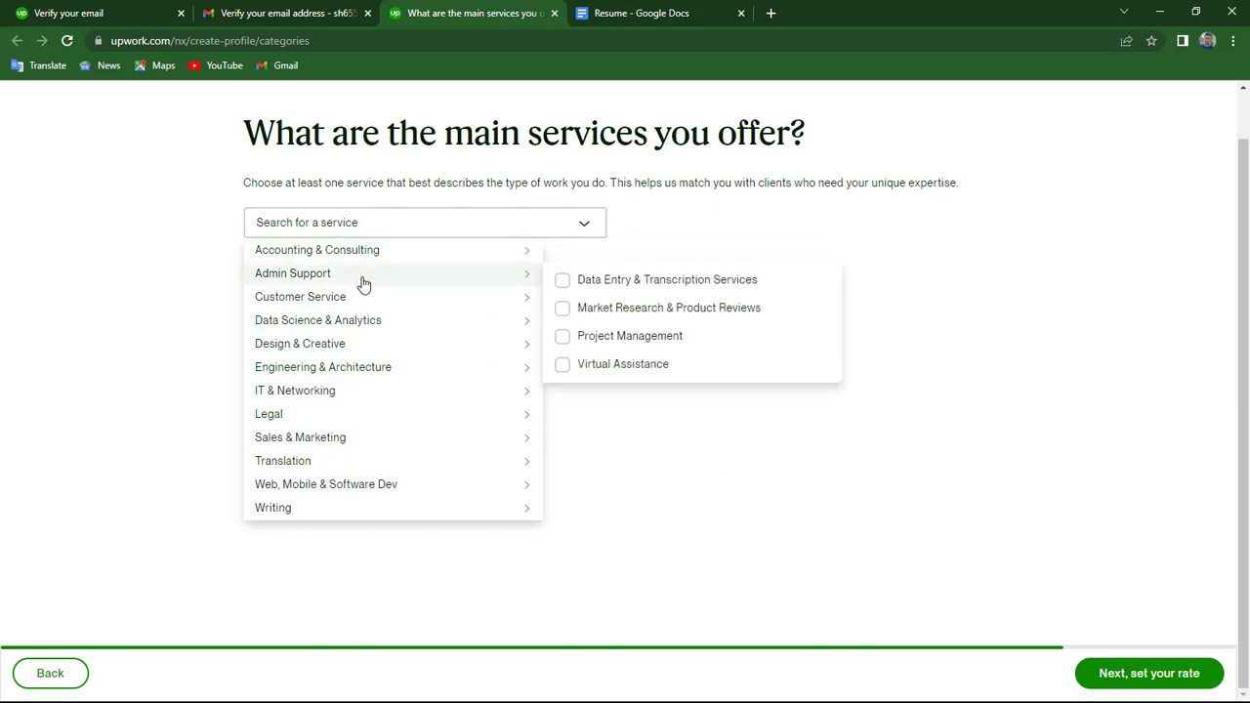
mouse_move(328, 517)
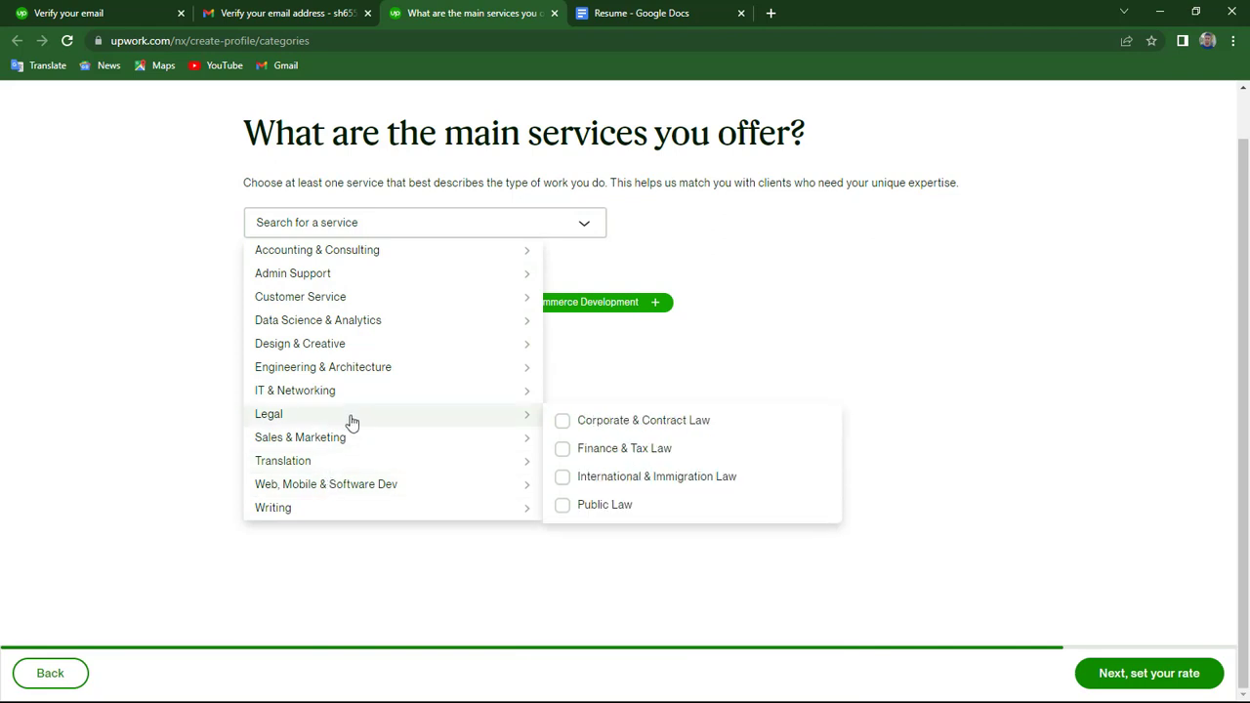
mouse_move(384, 311)
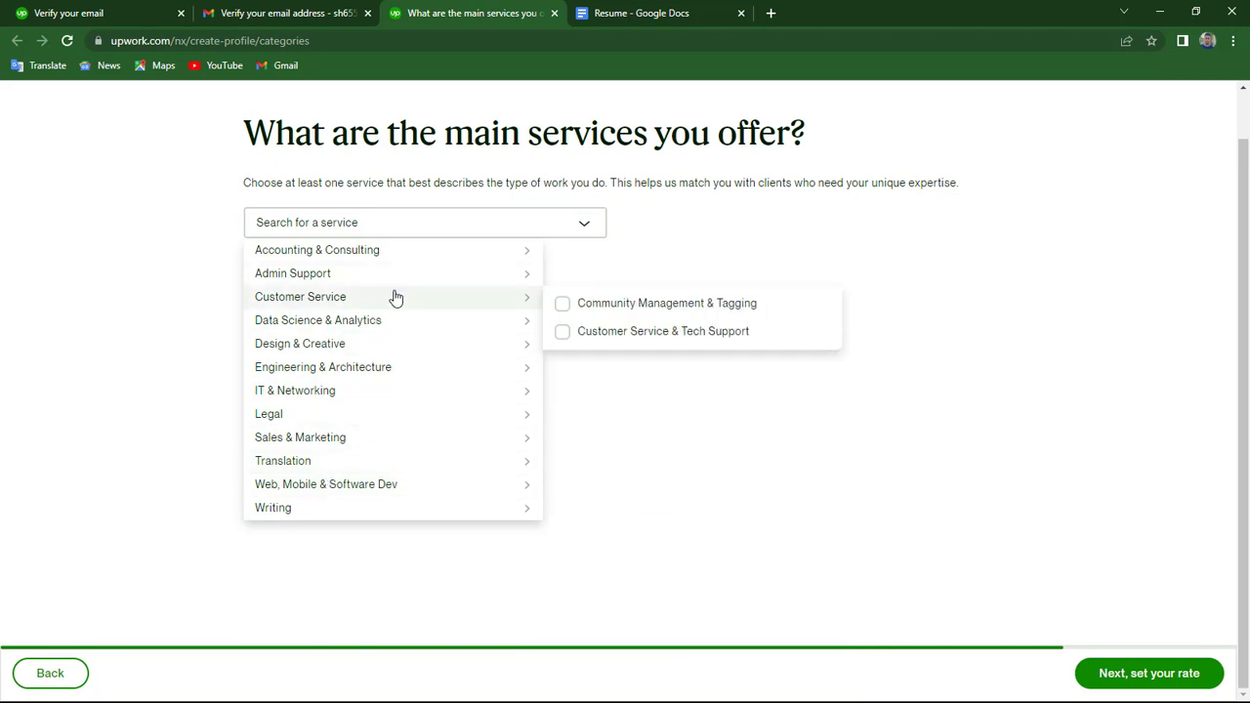
mouse_move(394, 373)
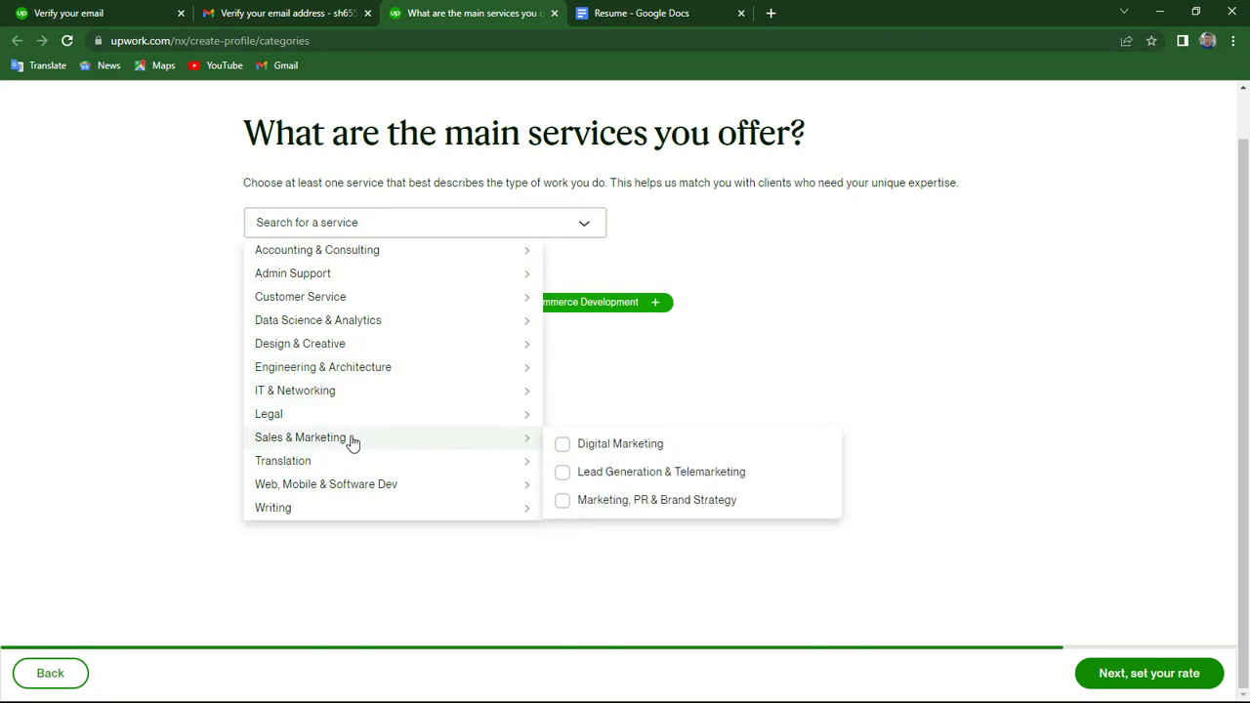
mouse_move(374, 496)
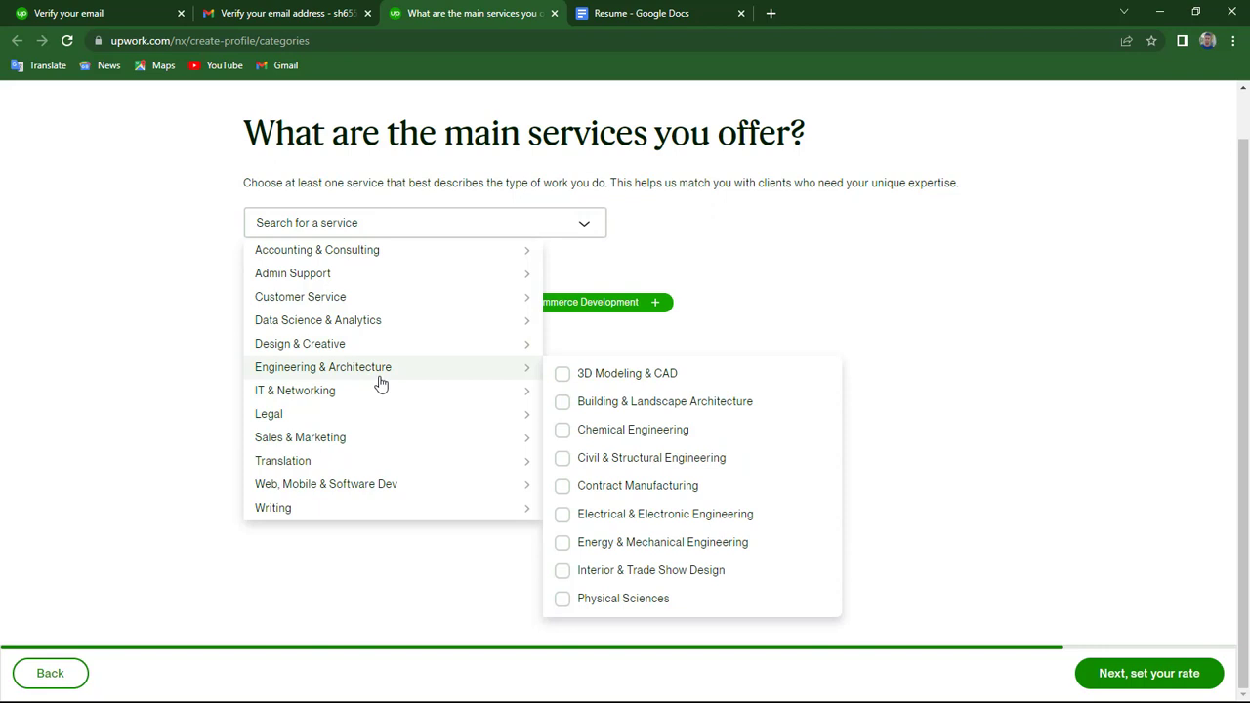
mouse_move(344, 442)
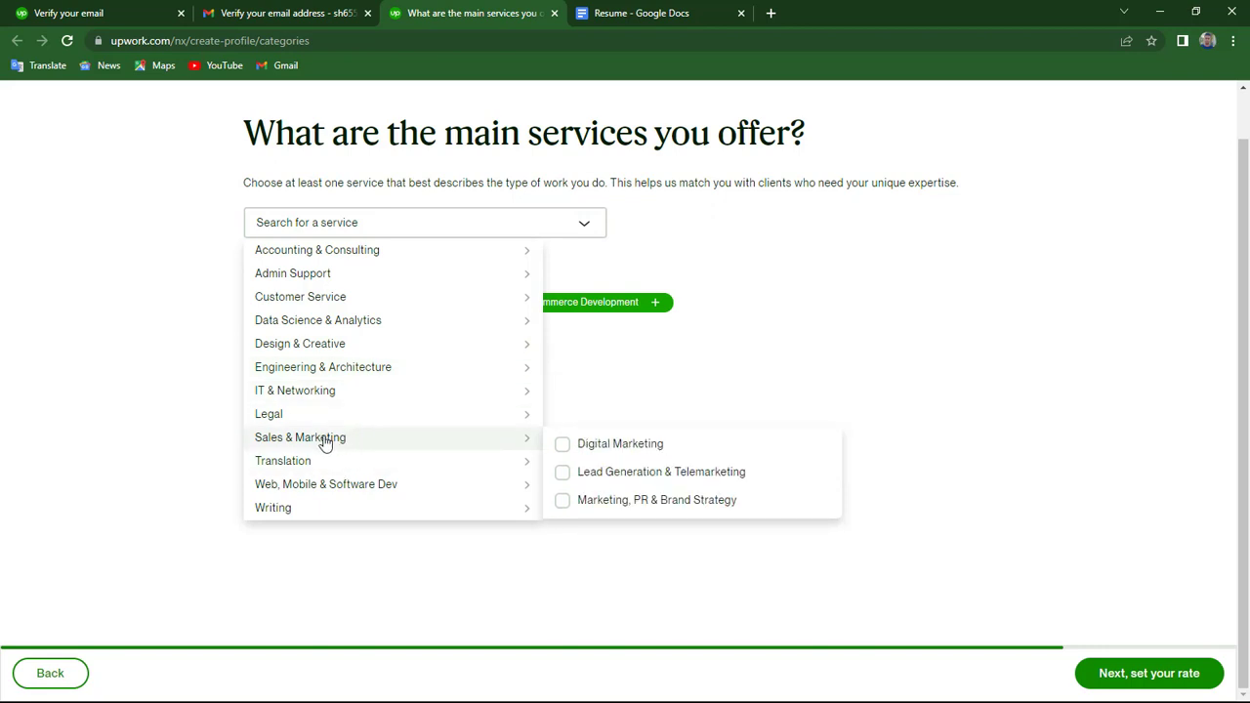
click(573, 449)
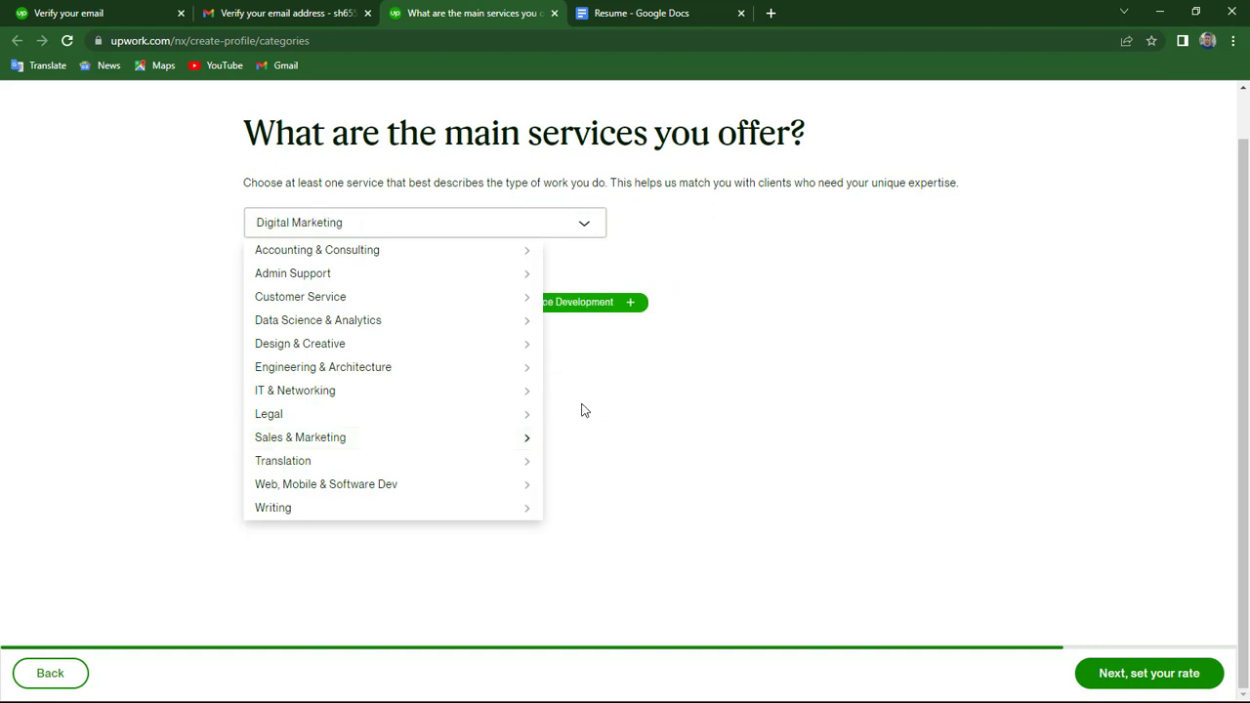
click(583, 411)
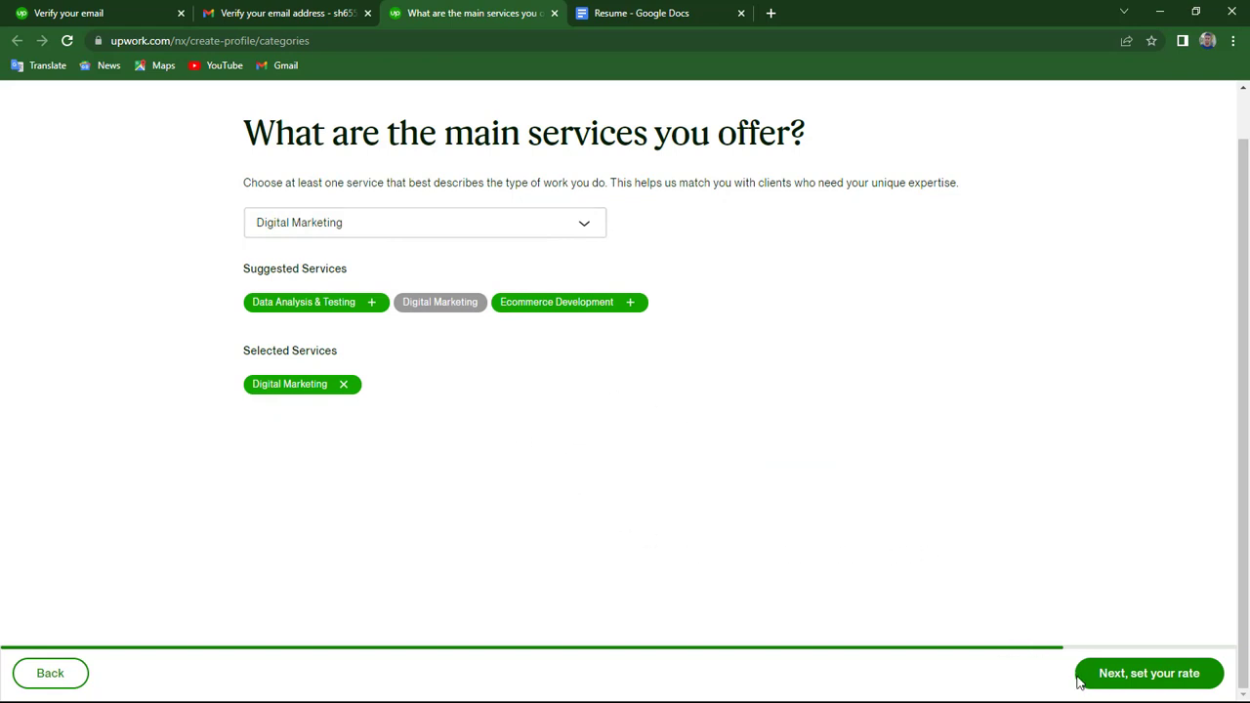
click(1136, 675)
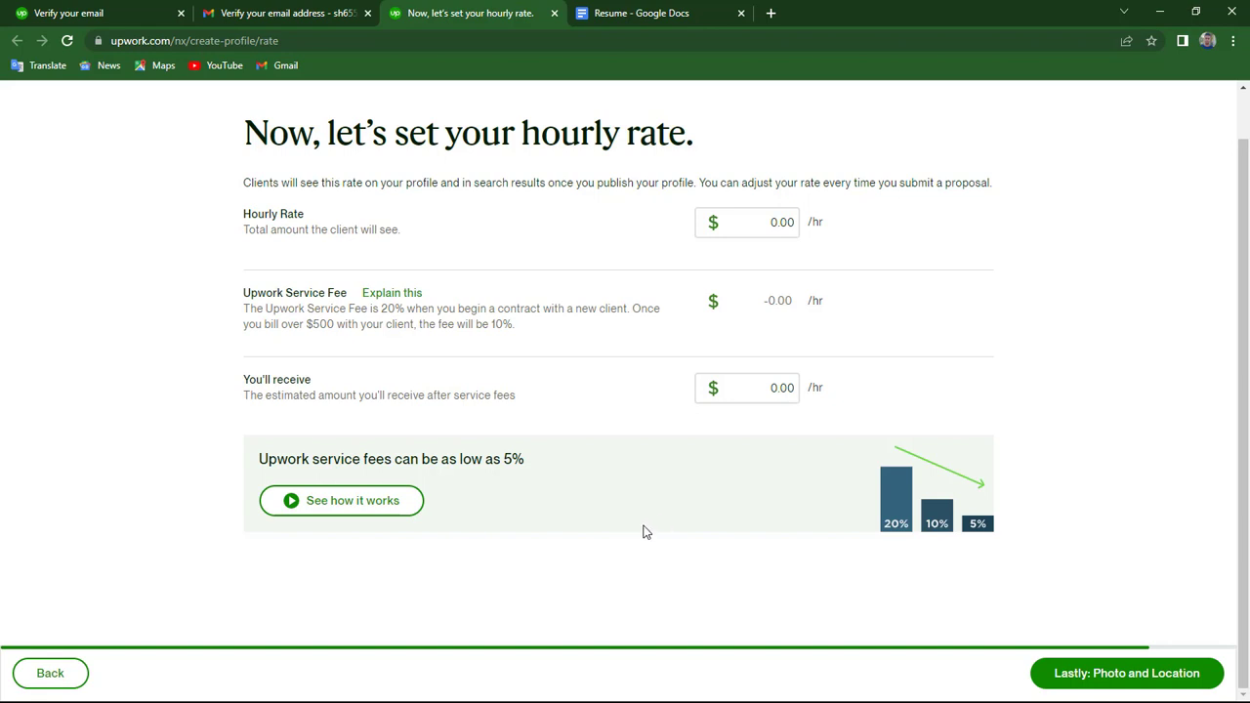
Change the hourly rate to $5.00/hr, leaving $4.00/hr after fees
drag(230, 137, 595, 530)
click(595, 531)
click(776, 221)
key(BackSpace)
key(BackSpace)
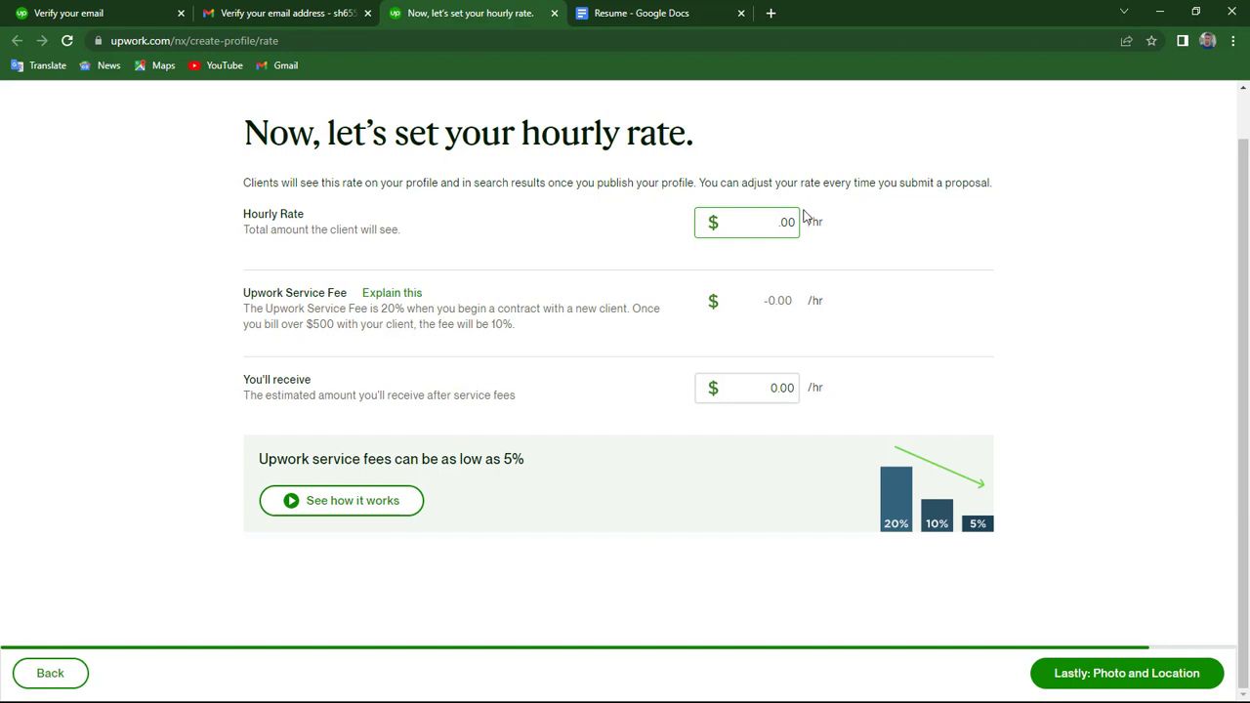
text(5)
click(769, 349)
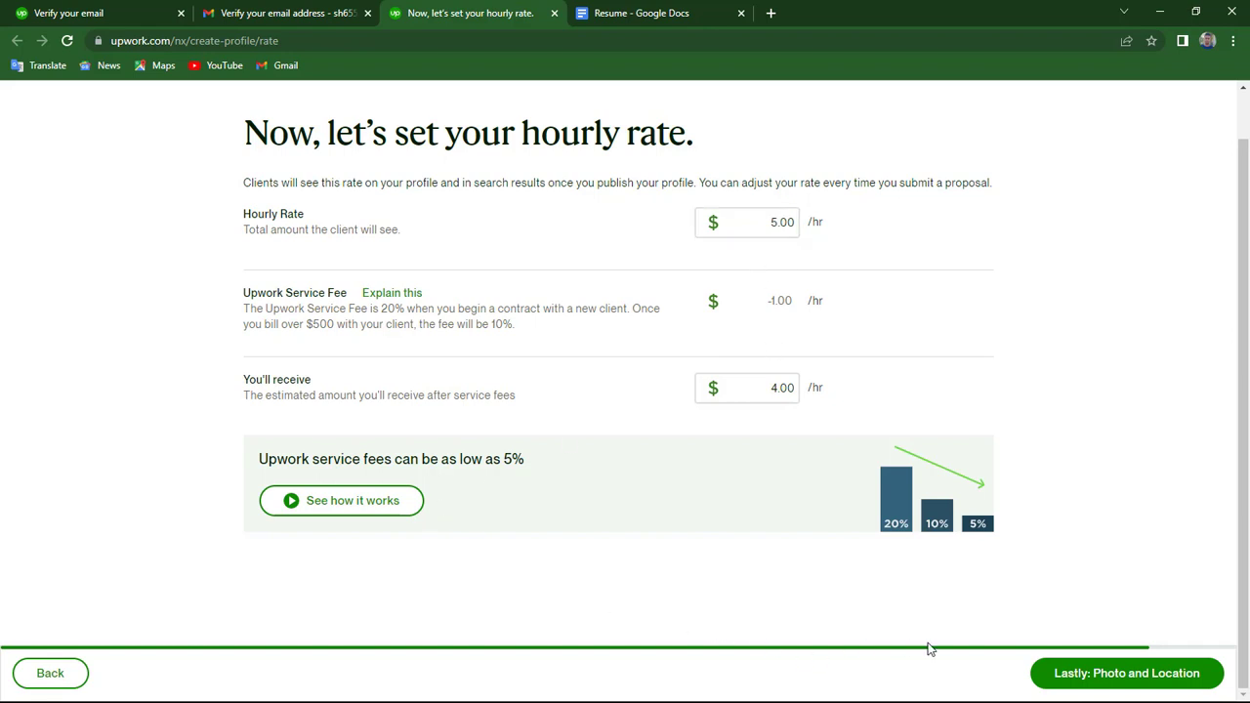
Continue to the Photo and Location page and place the cursor in Street Address
click(1121, 674)
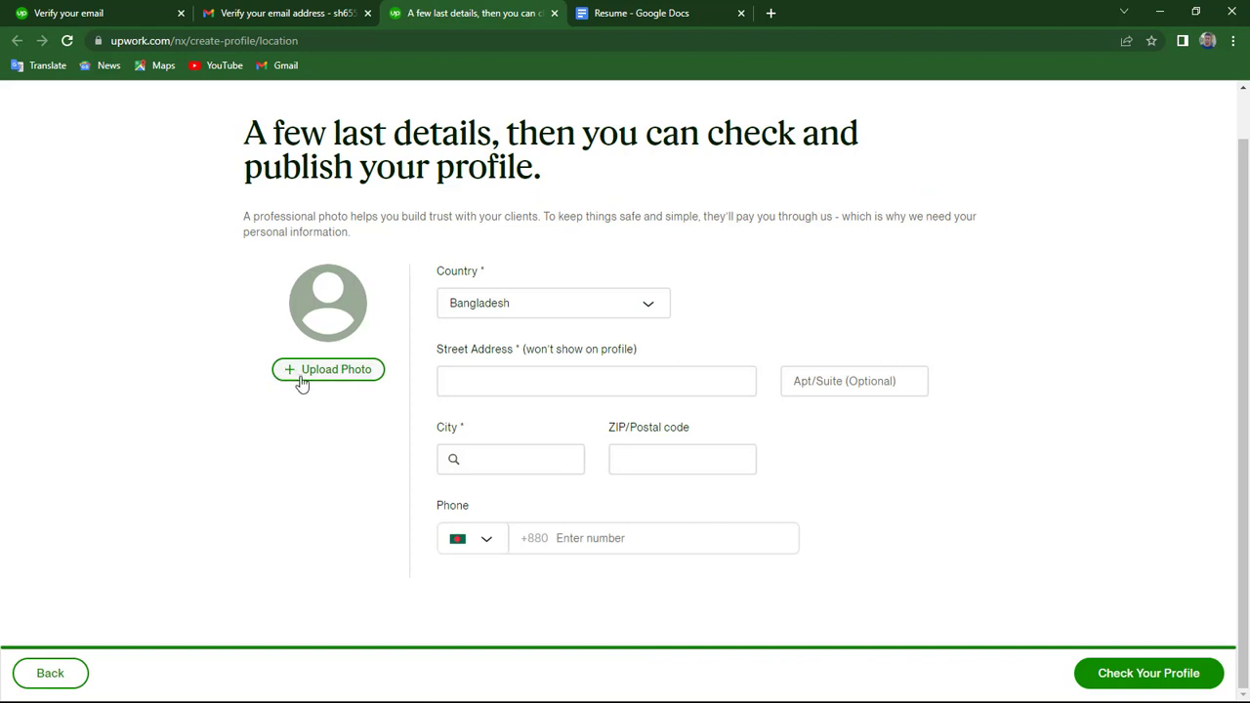
click(496, 377)
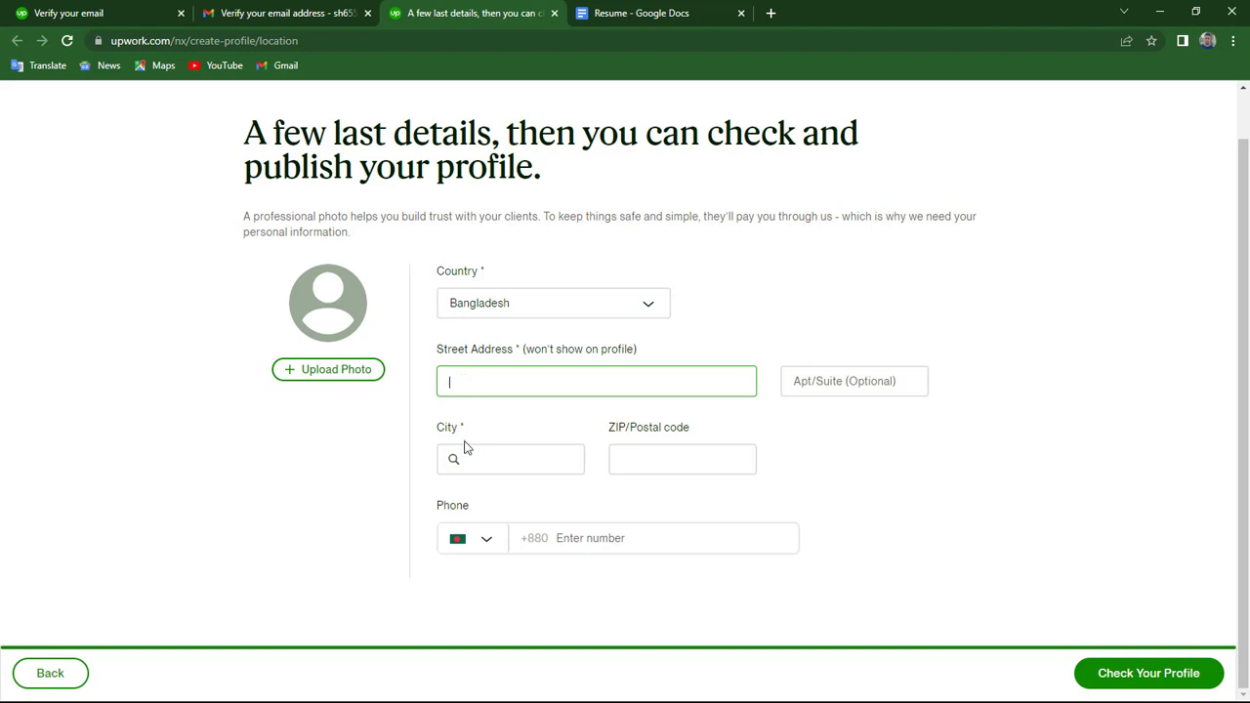
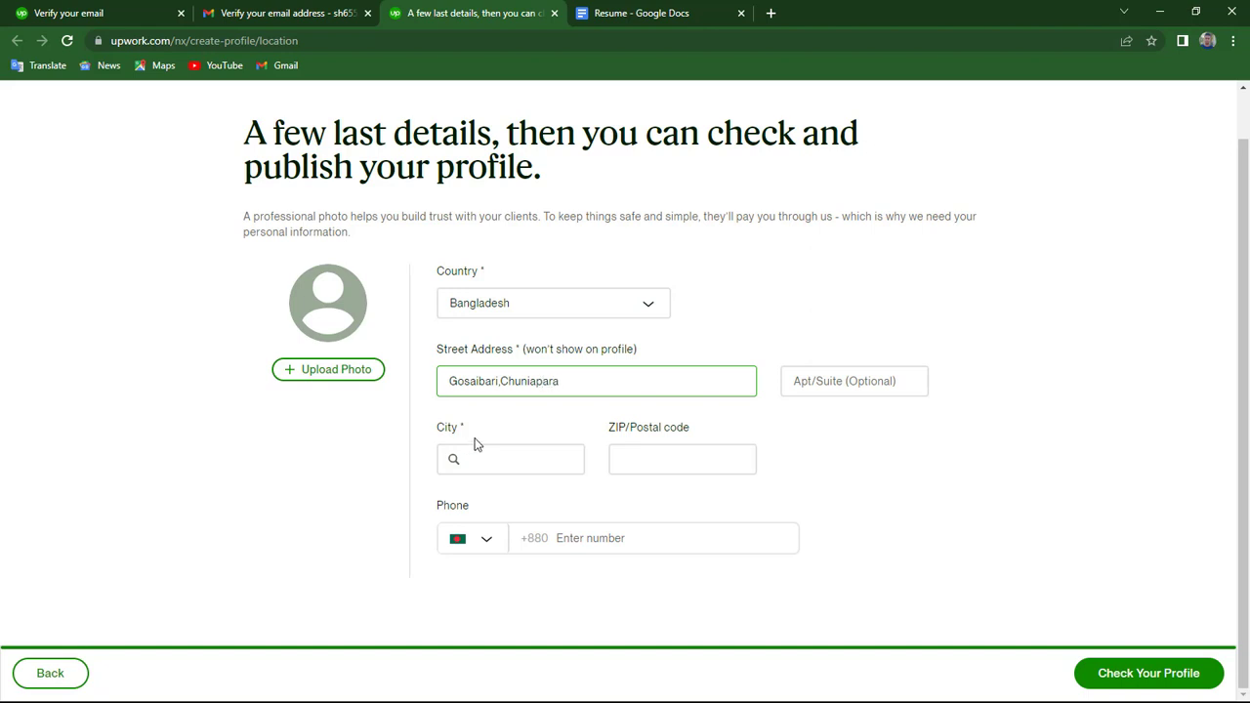
Enter the full street address in the location details, correcting the mistyped area name
click(502, 458)
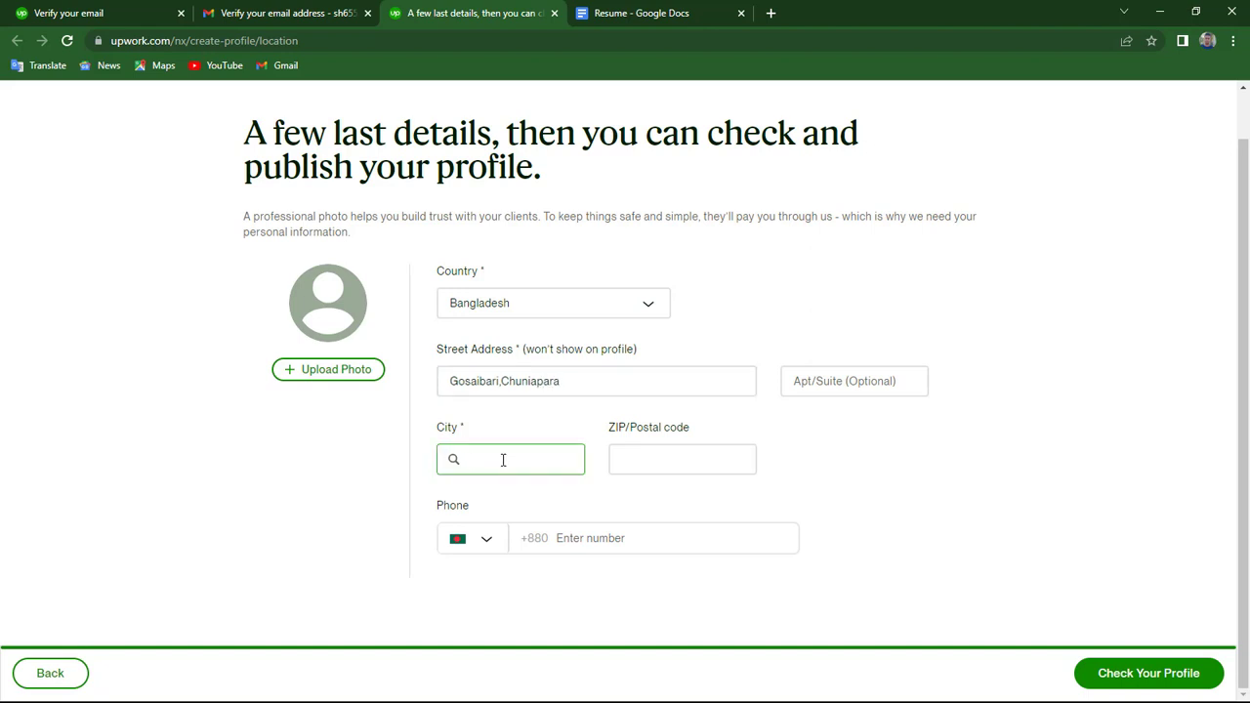
click(591, 382)
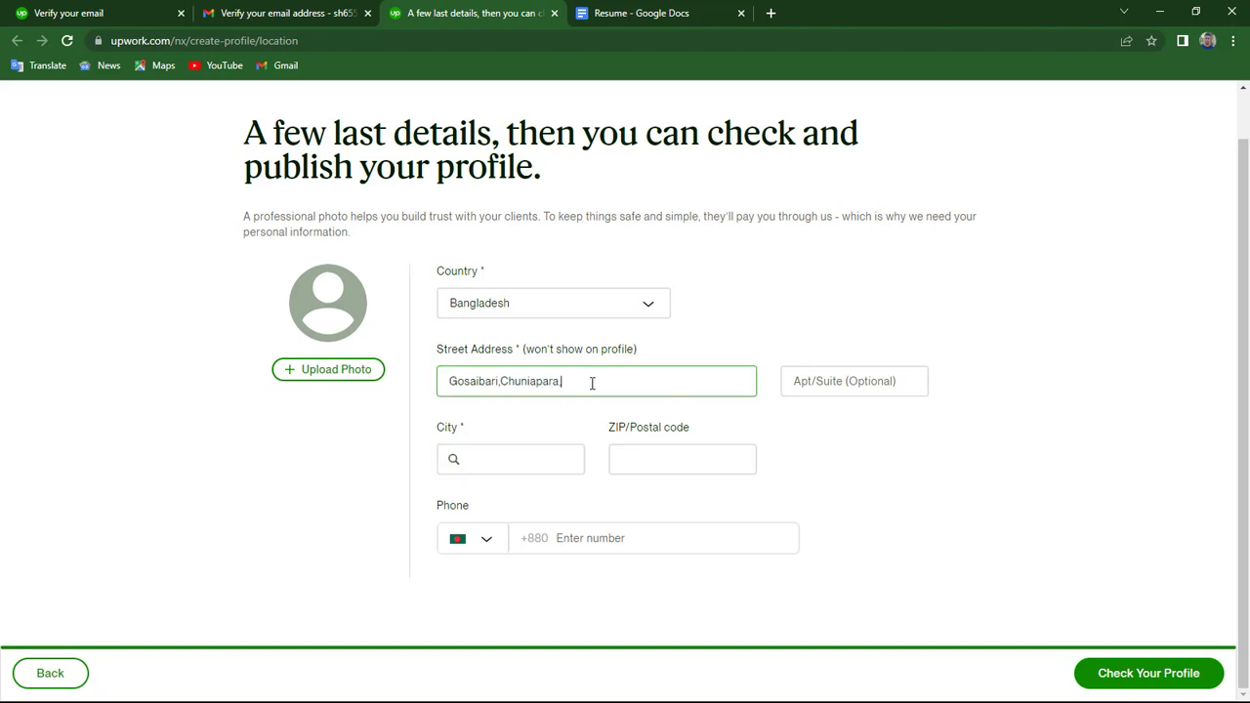
Enter Bogura as the city and pick the matching suggestion so state and ZIP fill in
click(475, 458)
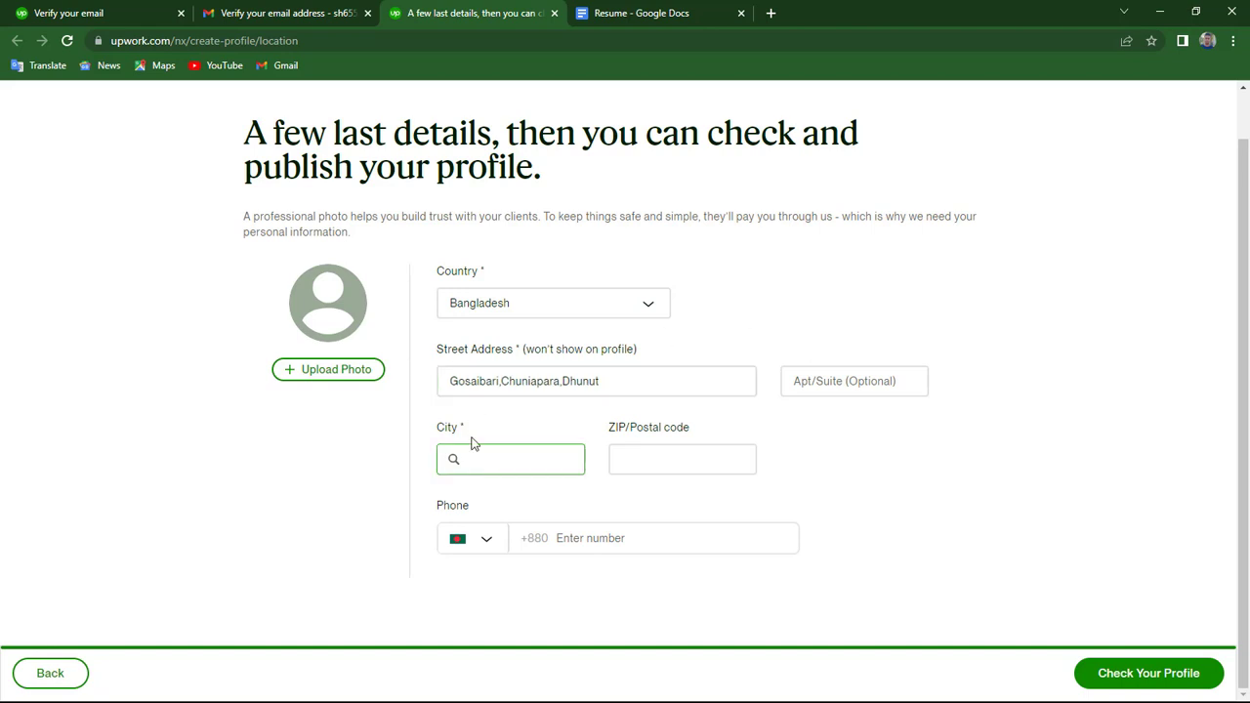
text(Bogura)
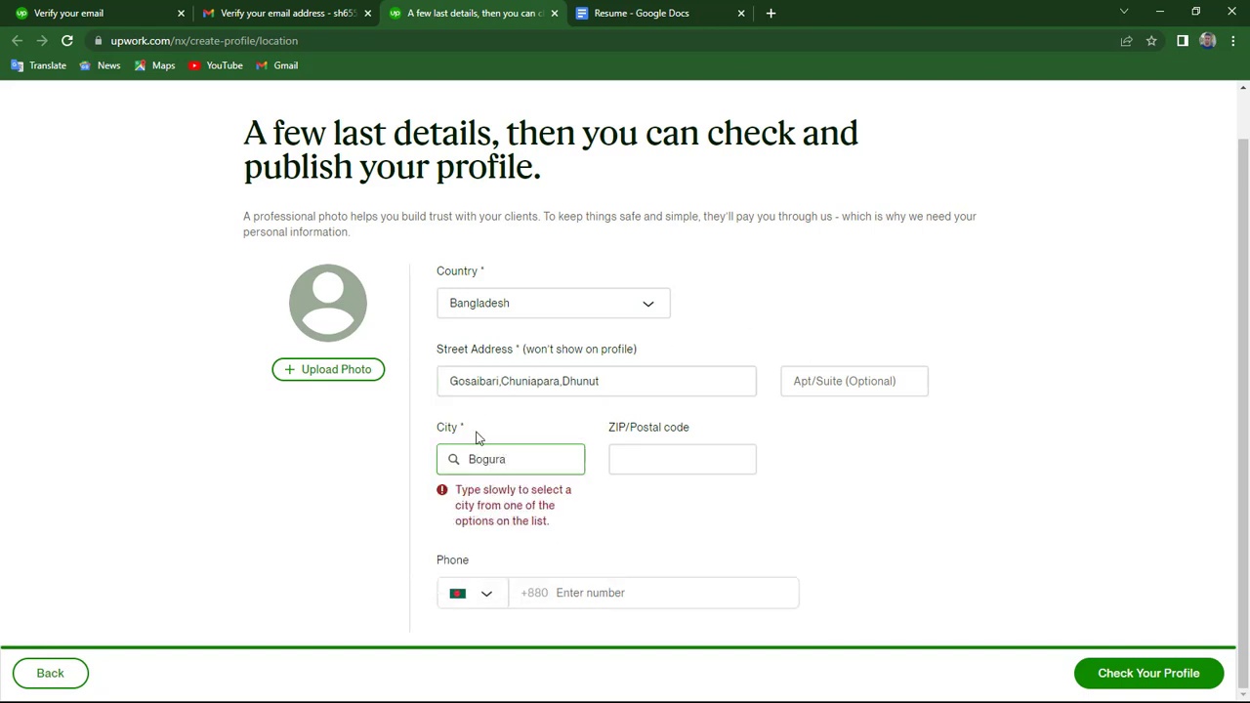
key(BackSpace)
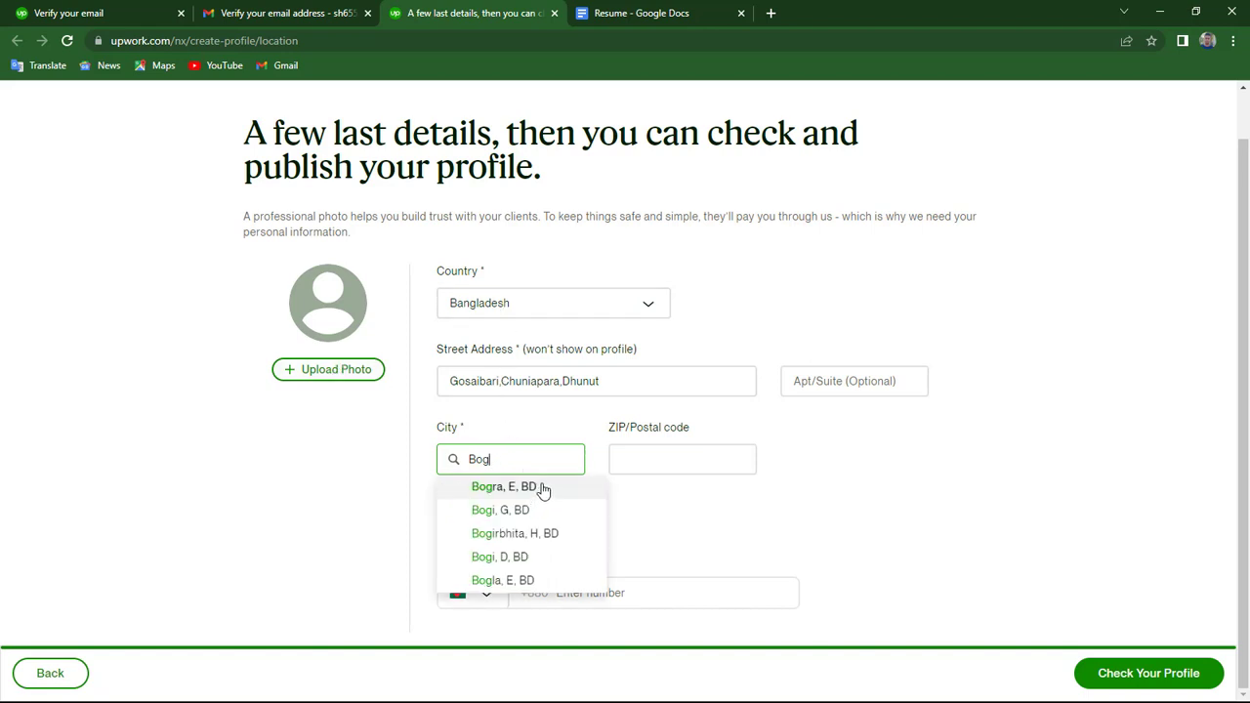
click(509, 485)
Enter the phone number after the +880 code, fixing the mistyped digits
click(600, 542)
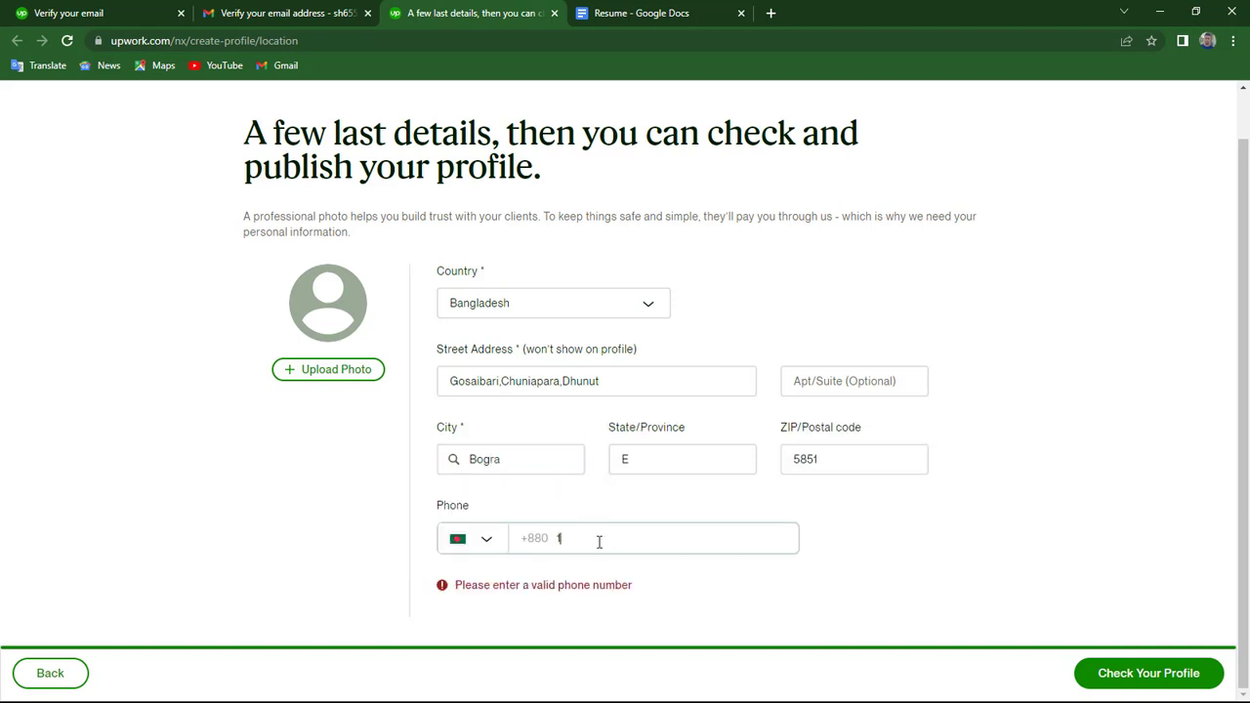
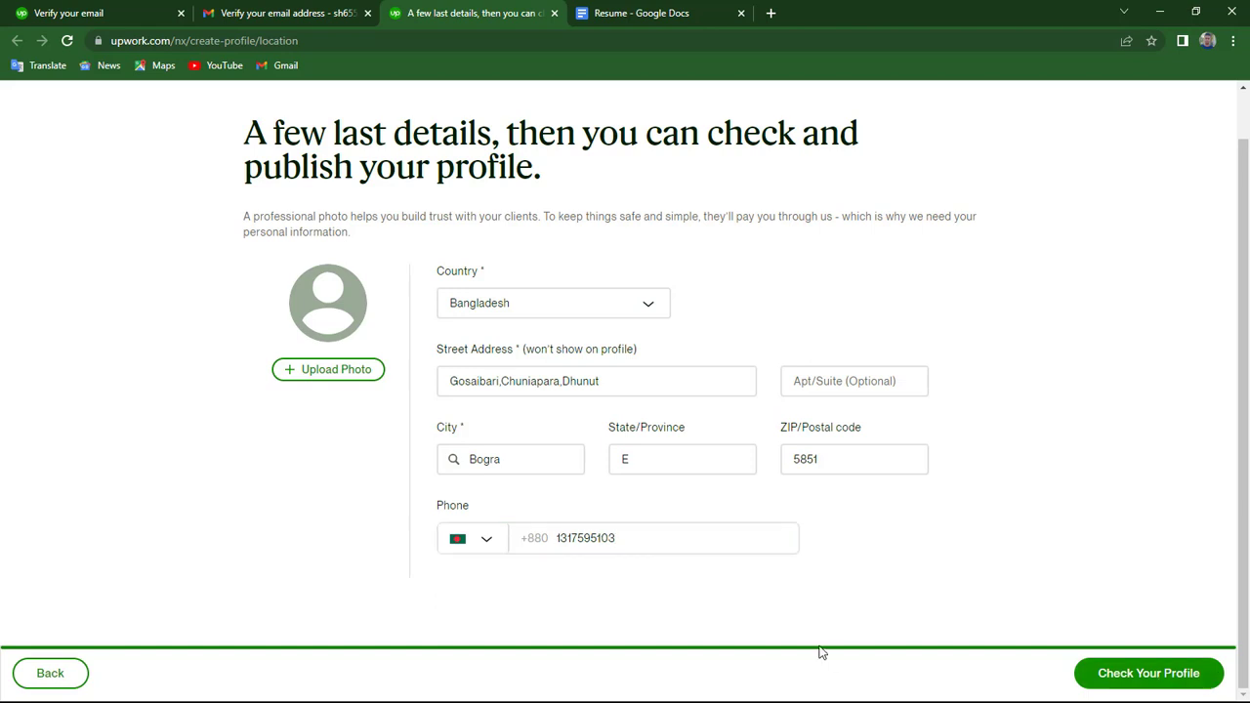
Begin a profile photo upload by loading the original headshot, then restore the browser window
click(1104, 678)
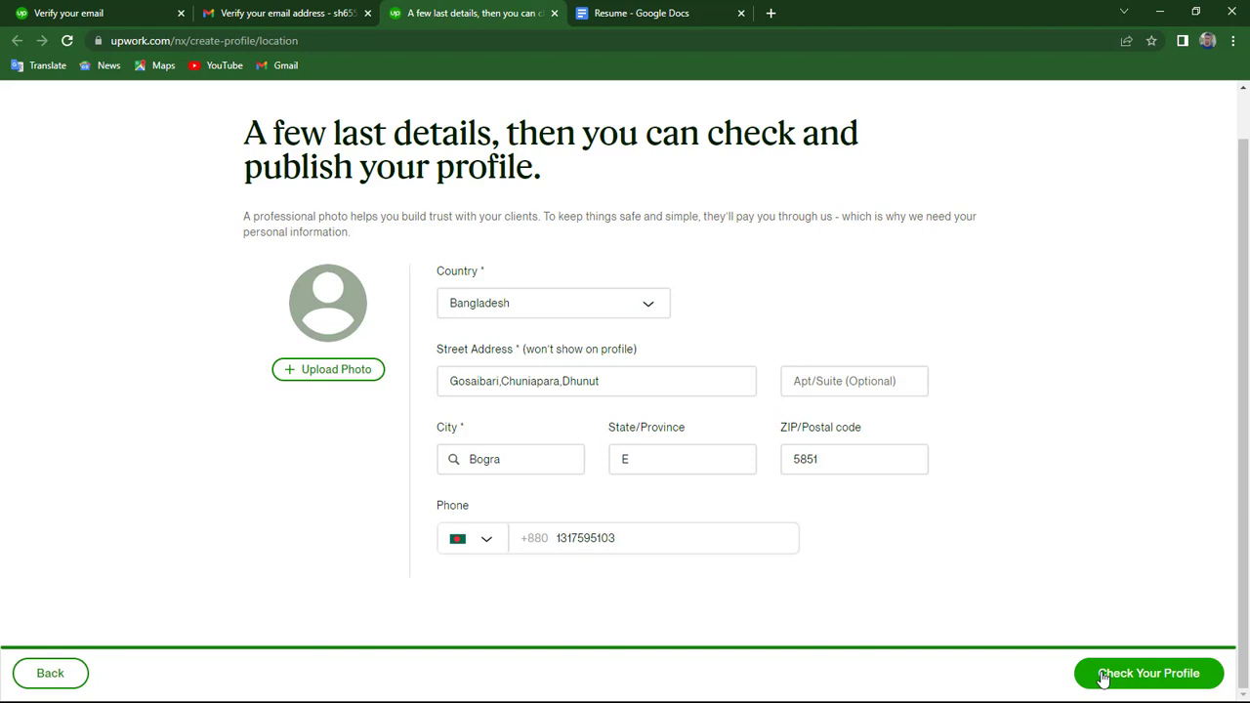
click(324, 379)
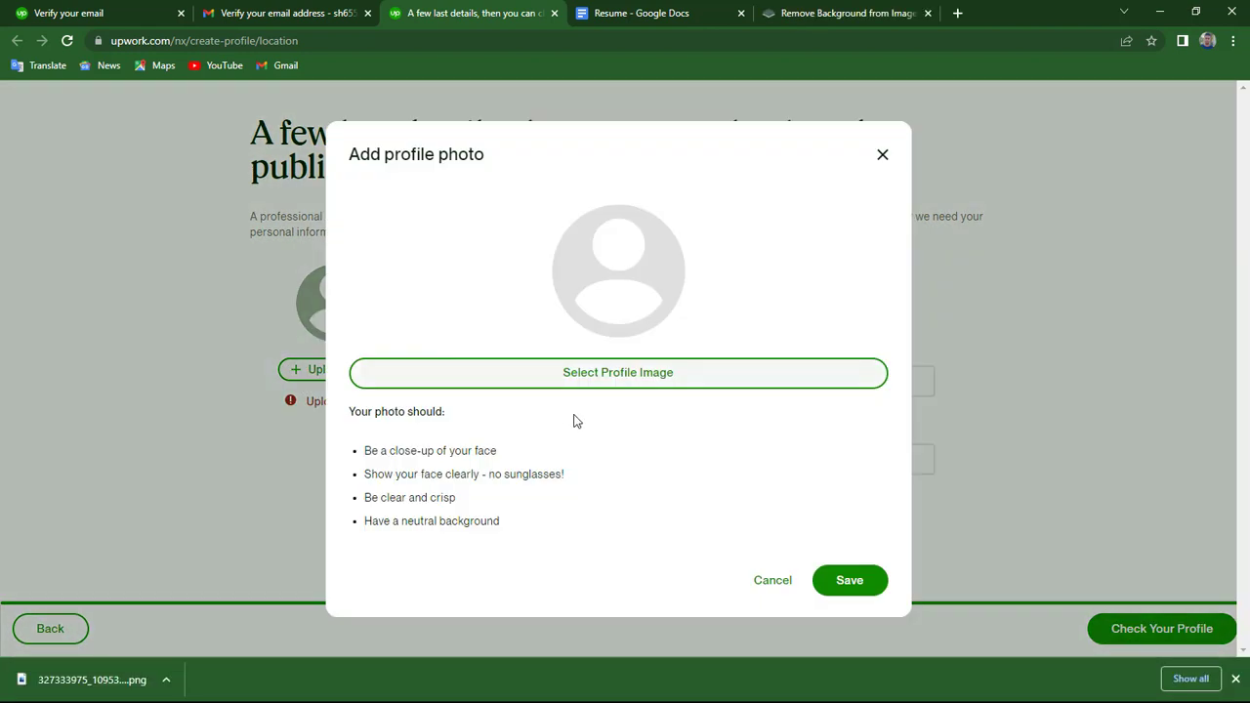
click(606, 381)
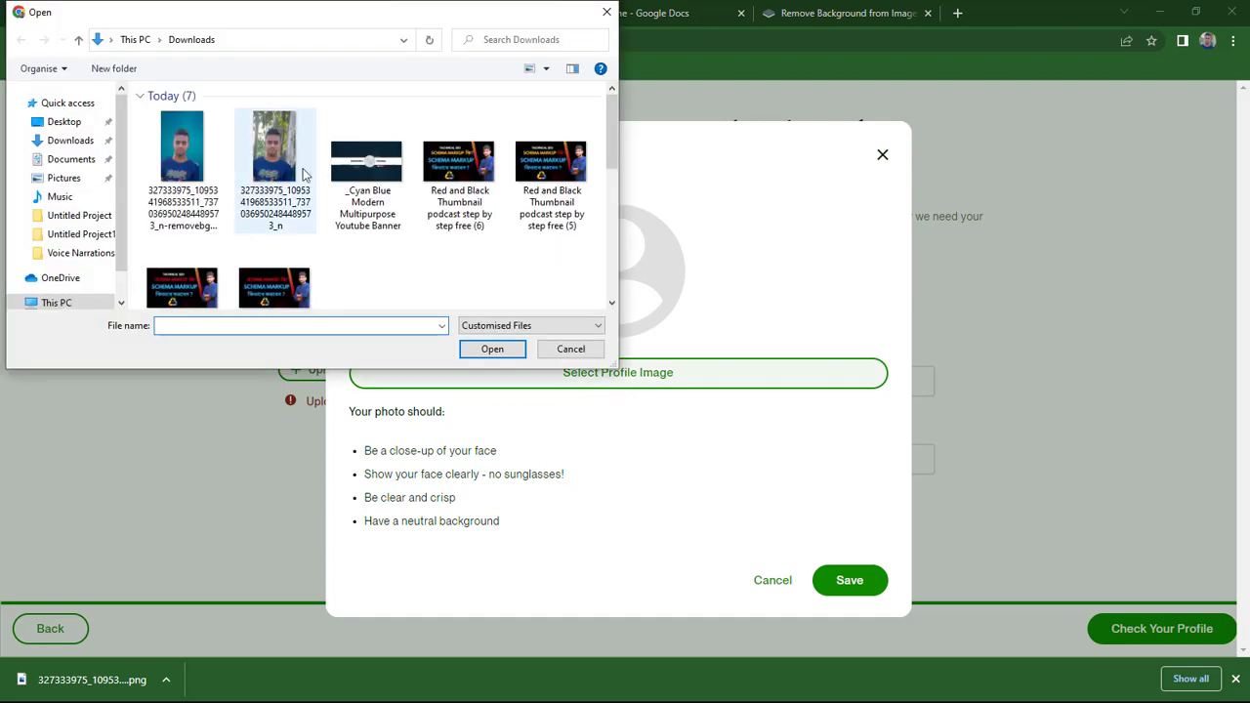
double_click(293, 171)
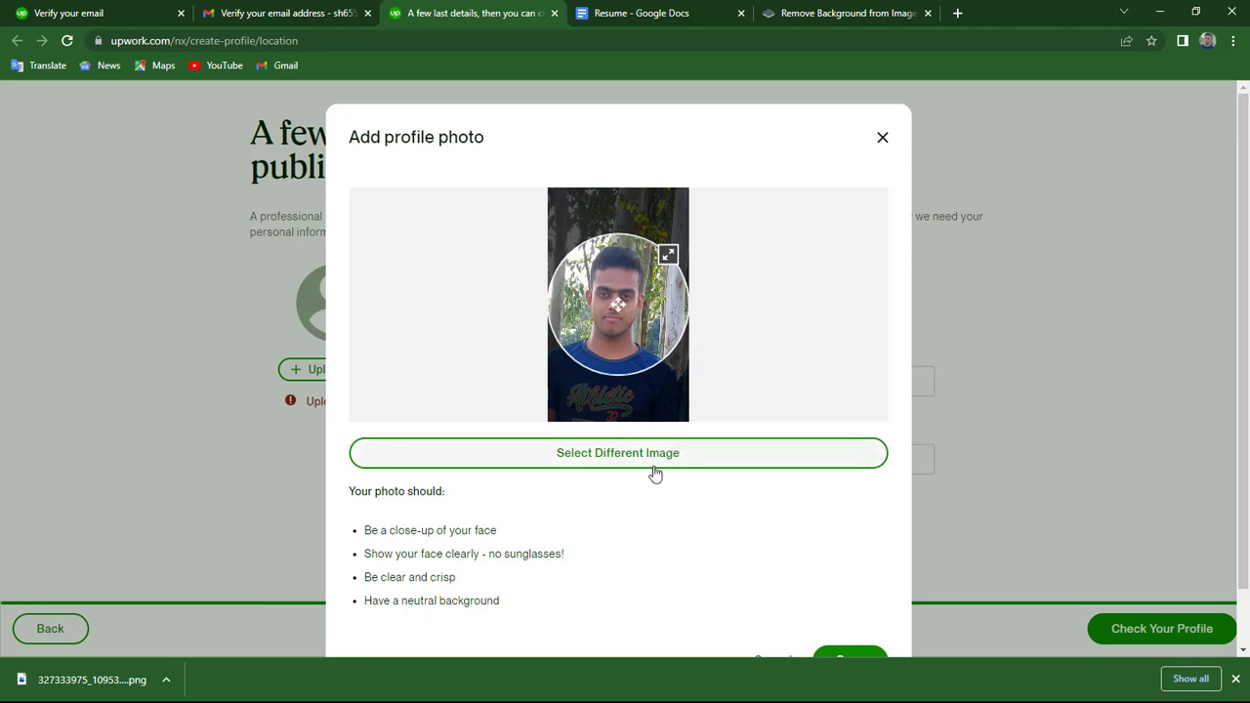
click(1190, 7)
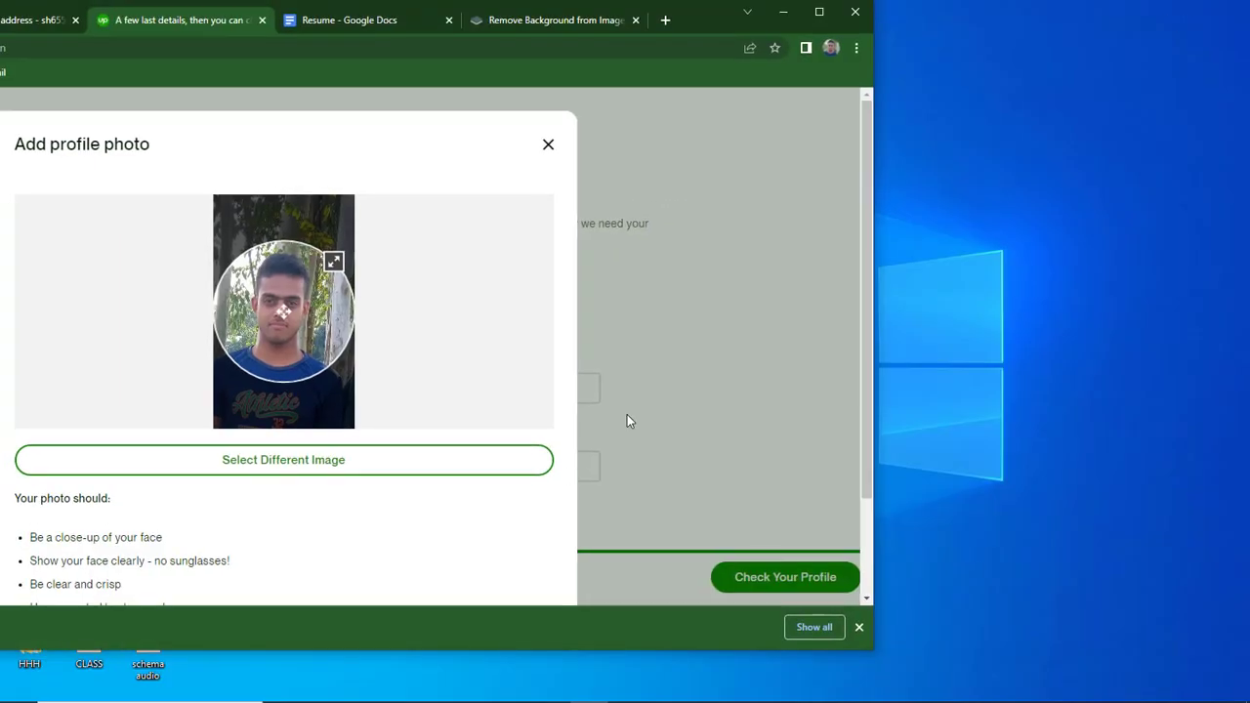
scroll(466, 519, down, 2)
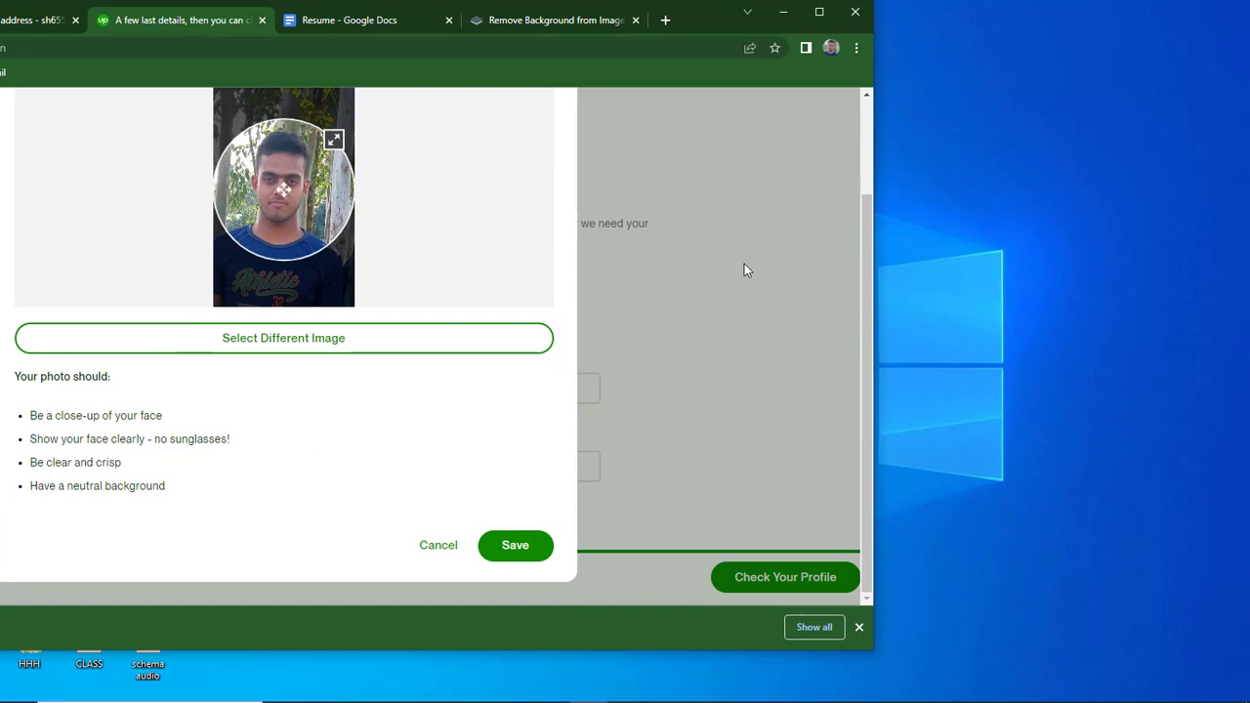
click(818, 13)
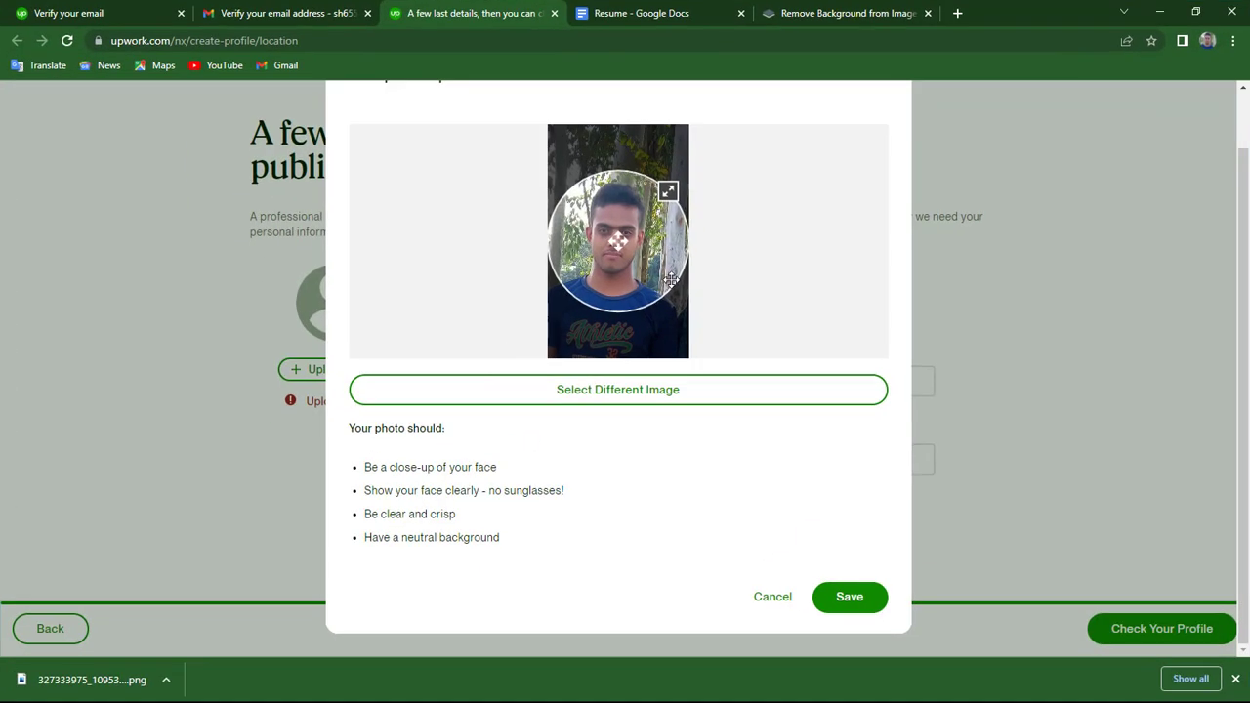
Switch to the background-removed headshot, center the crop circle on the face, and save
click(609, 389)
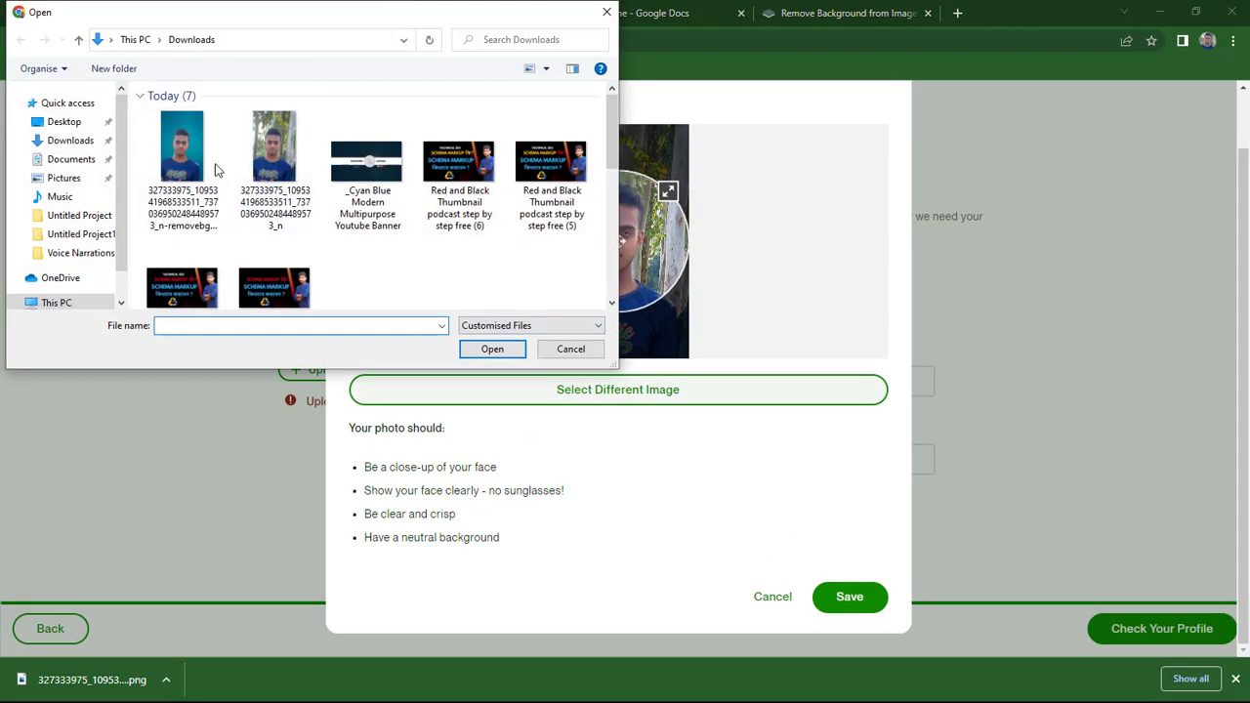
click(204, 154)
double_click(204, 154)
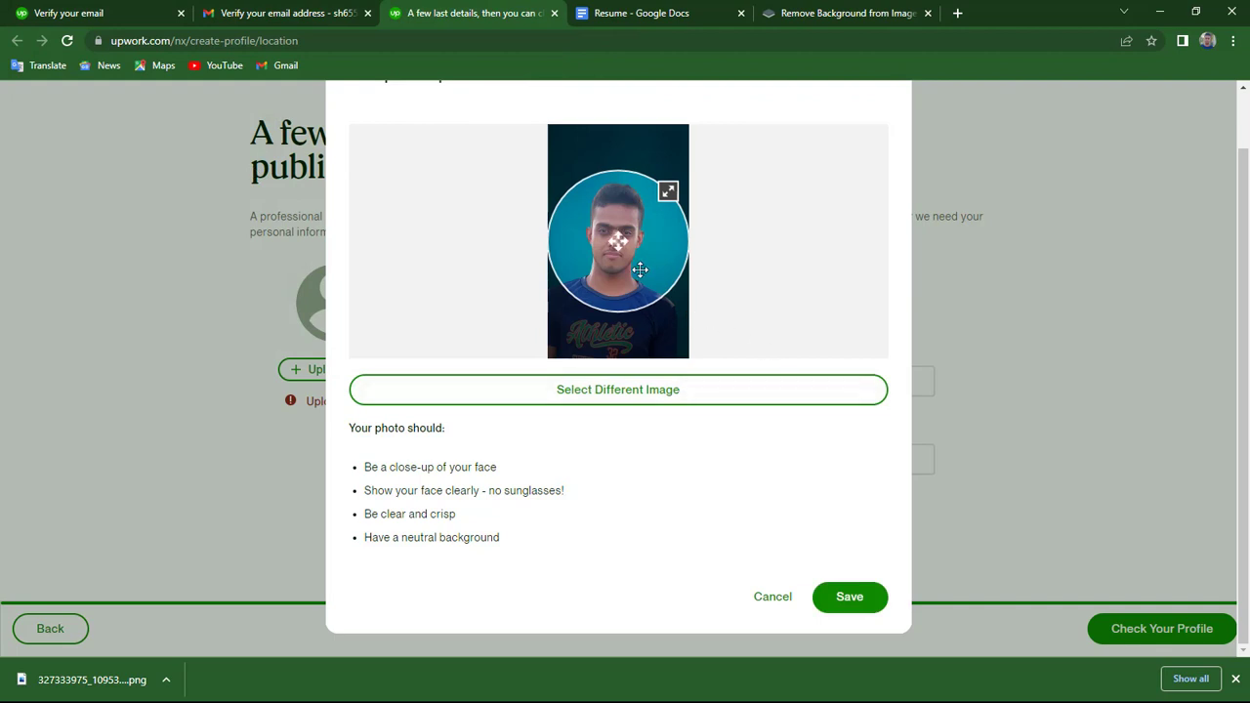
drag(614, 292, 608, 278)
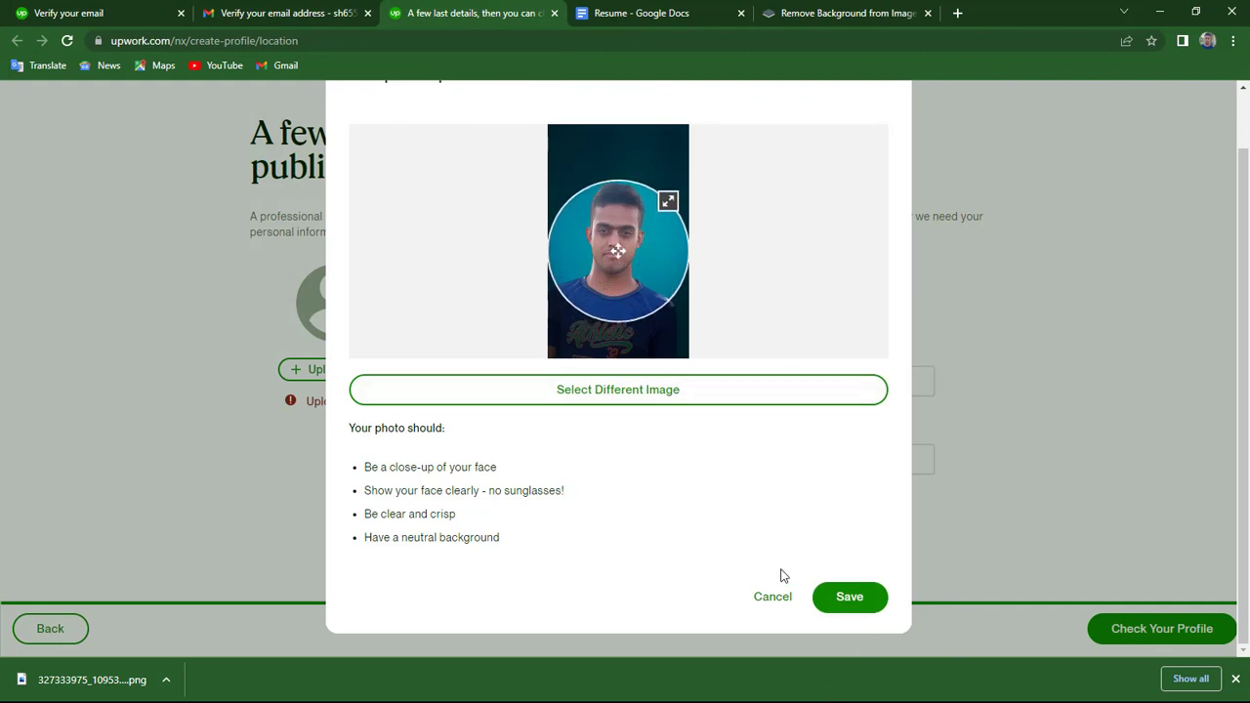
click(835, 599)
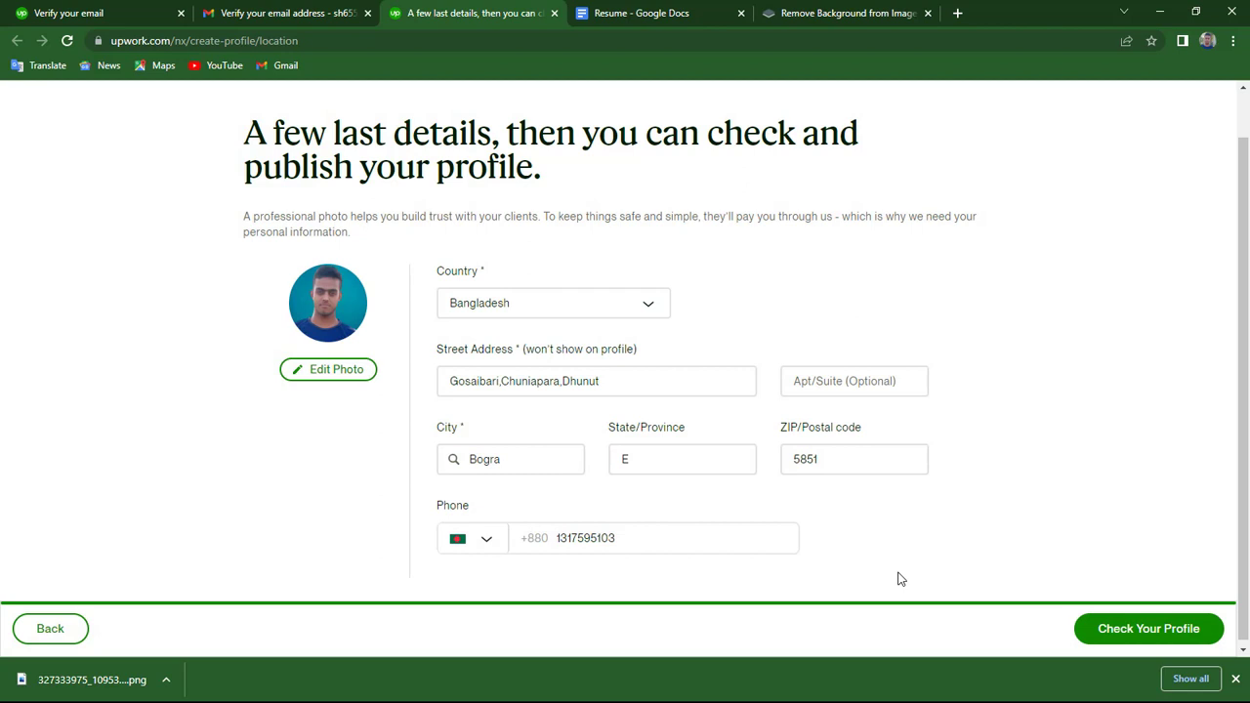
Open the profile check, dismiss the downloads bar, scroll through the preview, and submit
click(1188, 640)
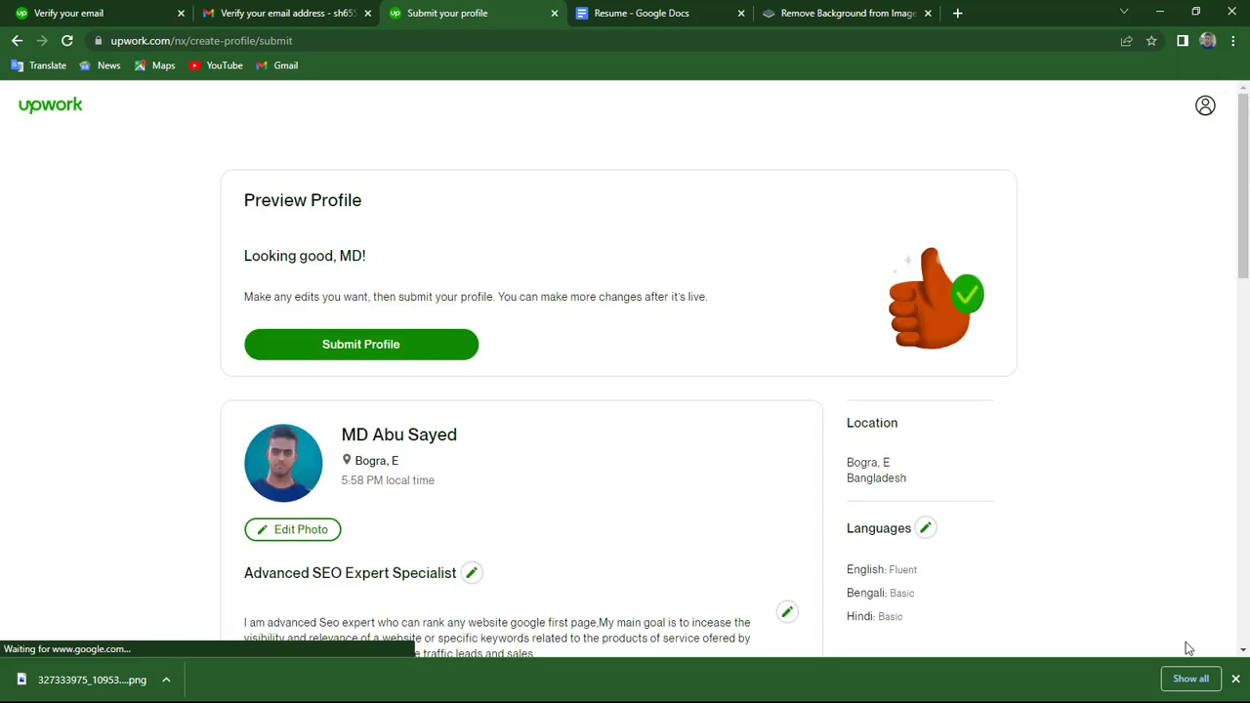
click(1236, 677)
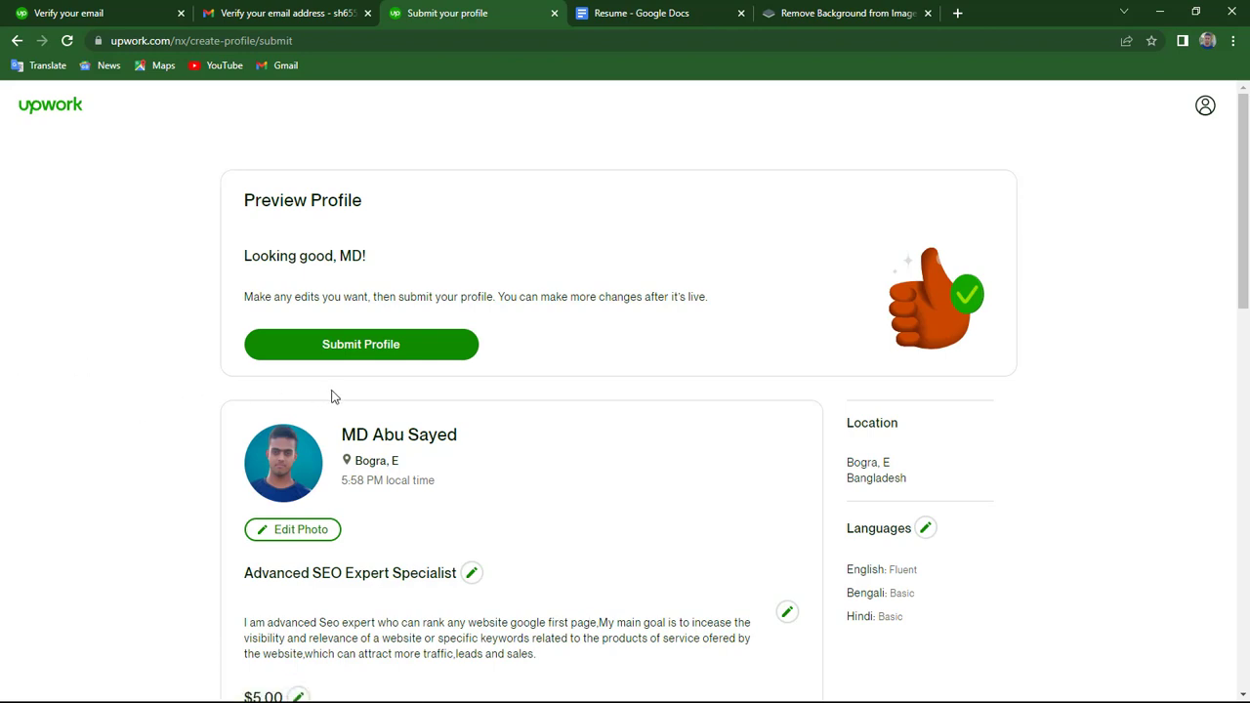
scroll(427, 416, down, 2)
scroll(427, 390, up, 2)
click(347, 353)
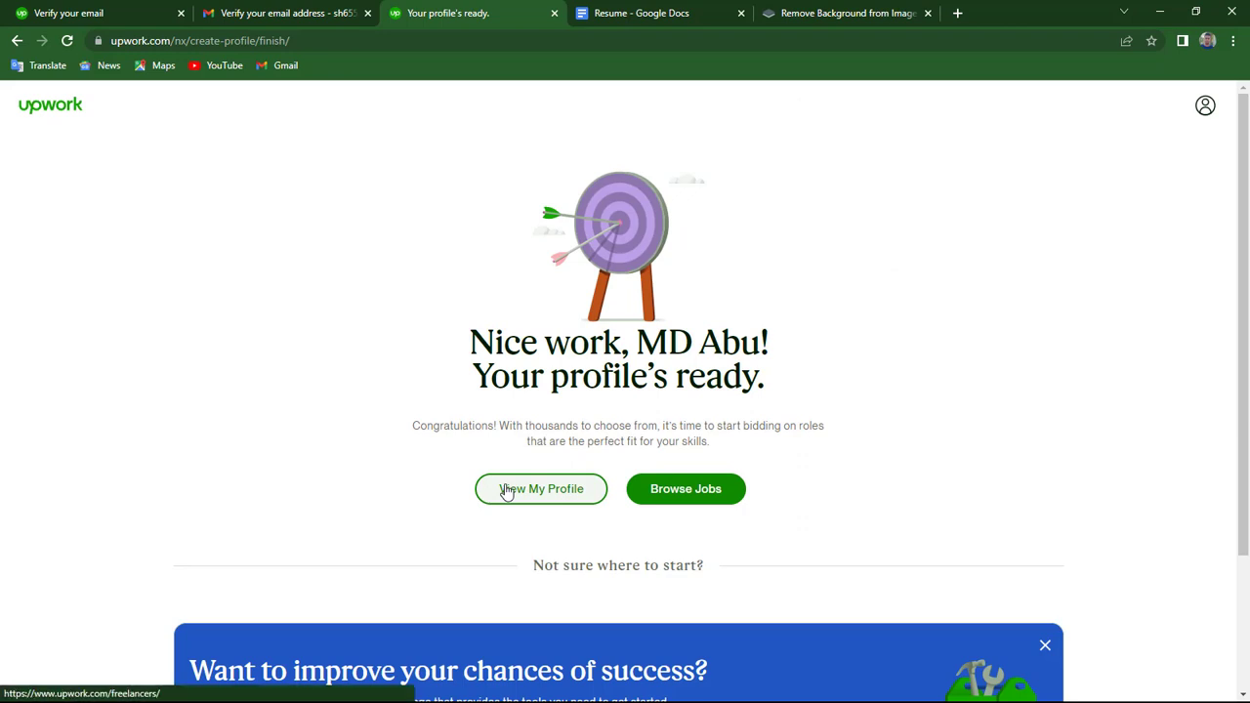
View the published profile and scroll down through its title, rate and overview
click(506, 490)
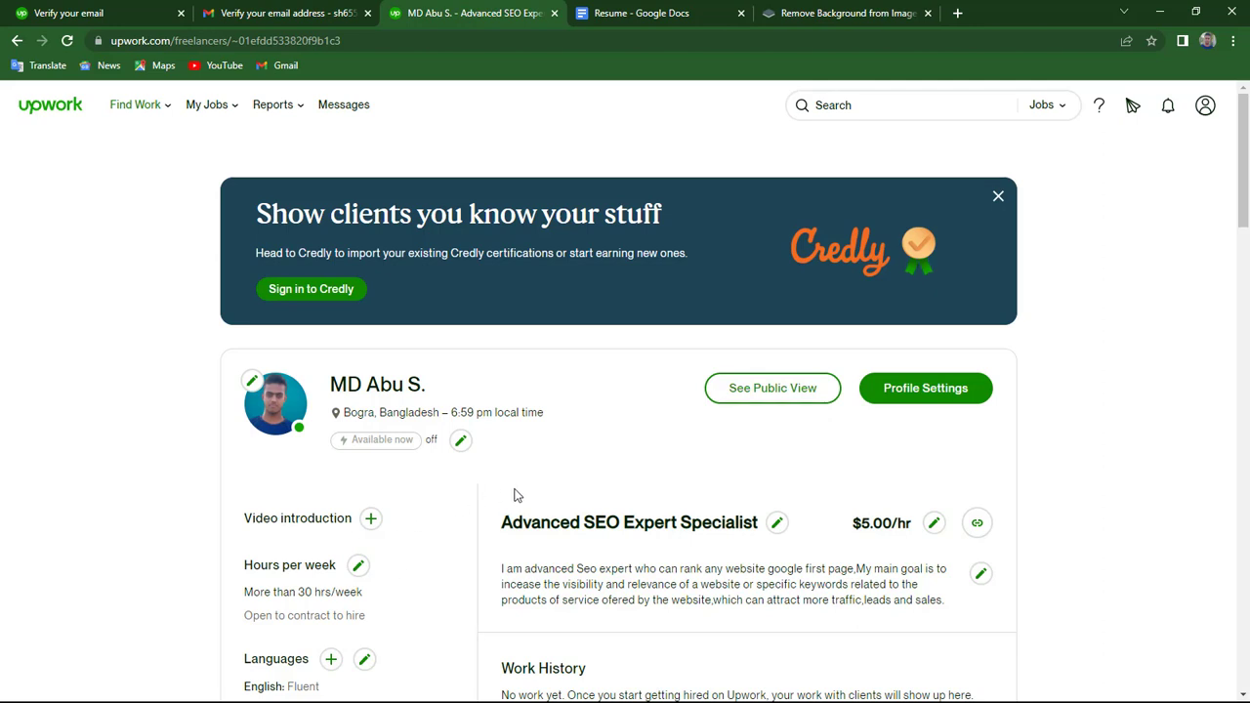
scroll(497, 537, down, 3)
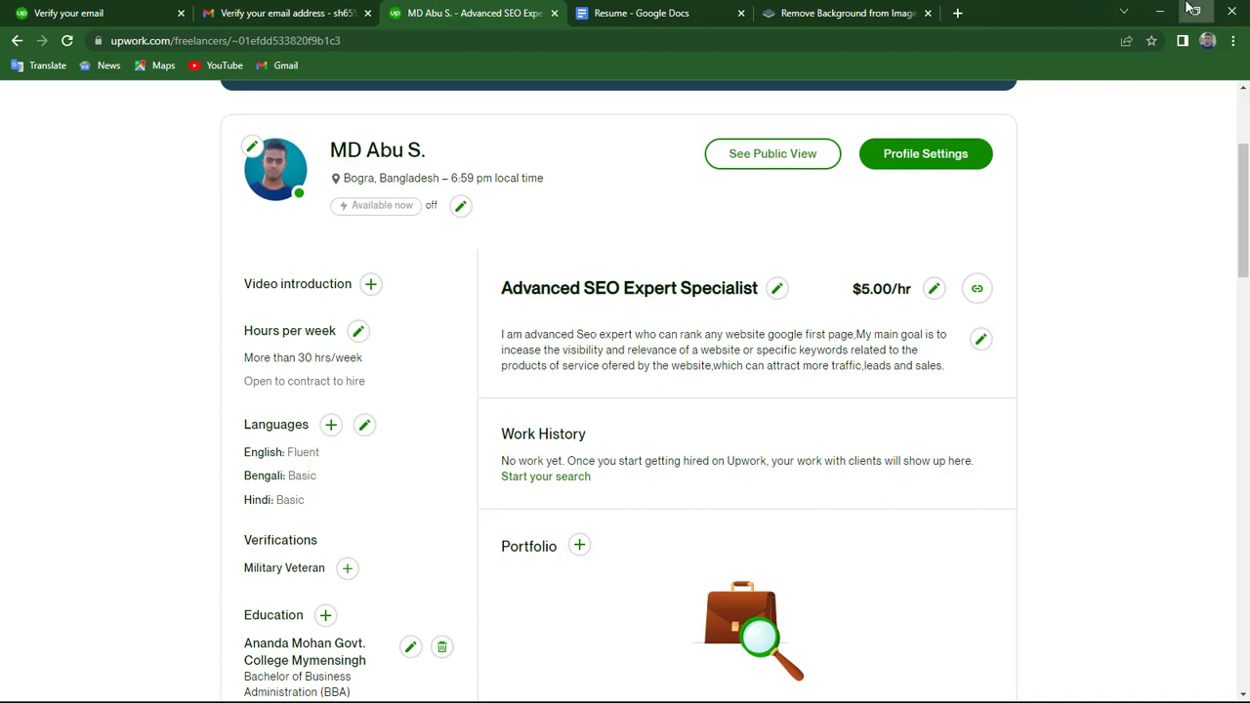
In account settings, keep the first-pet security question, enter a short answer, and try saving
click(923, 311)
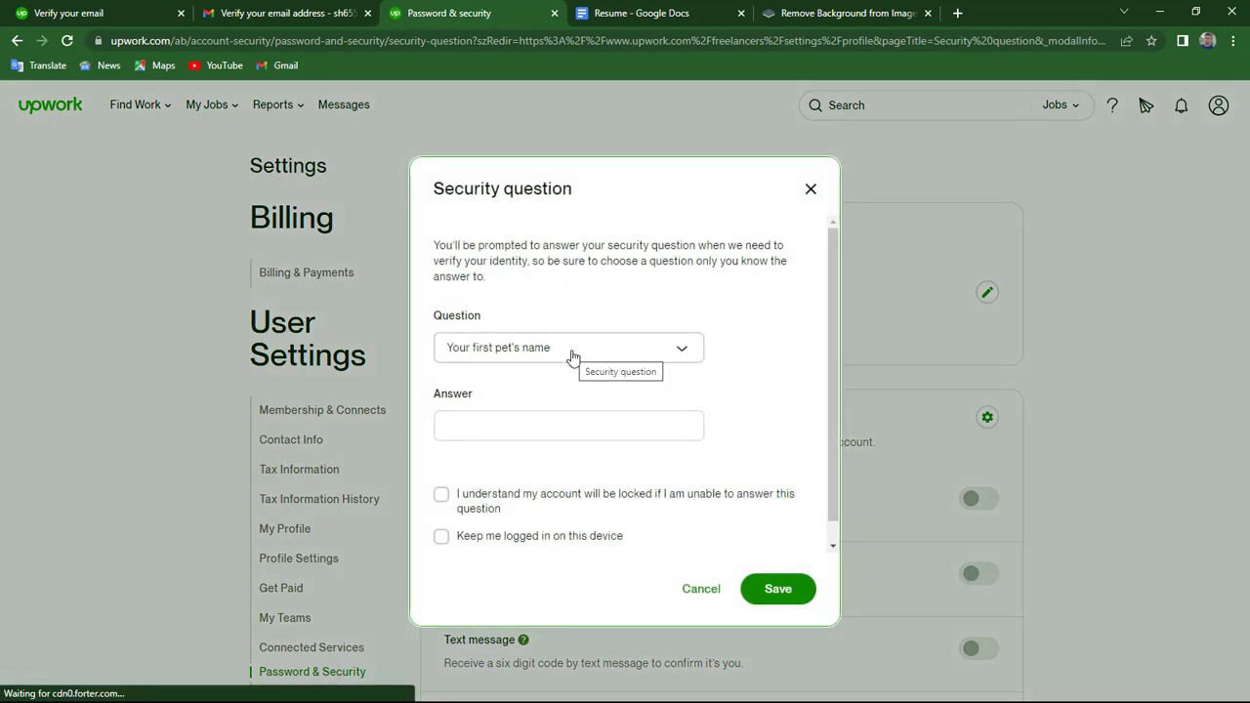
click(550, 354)
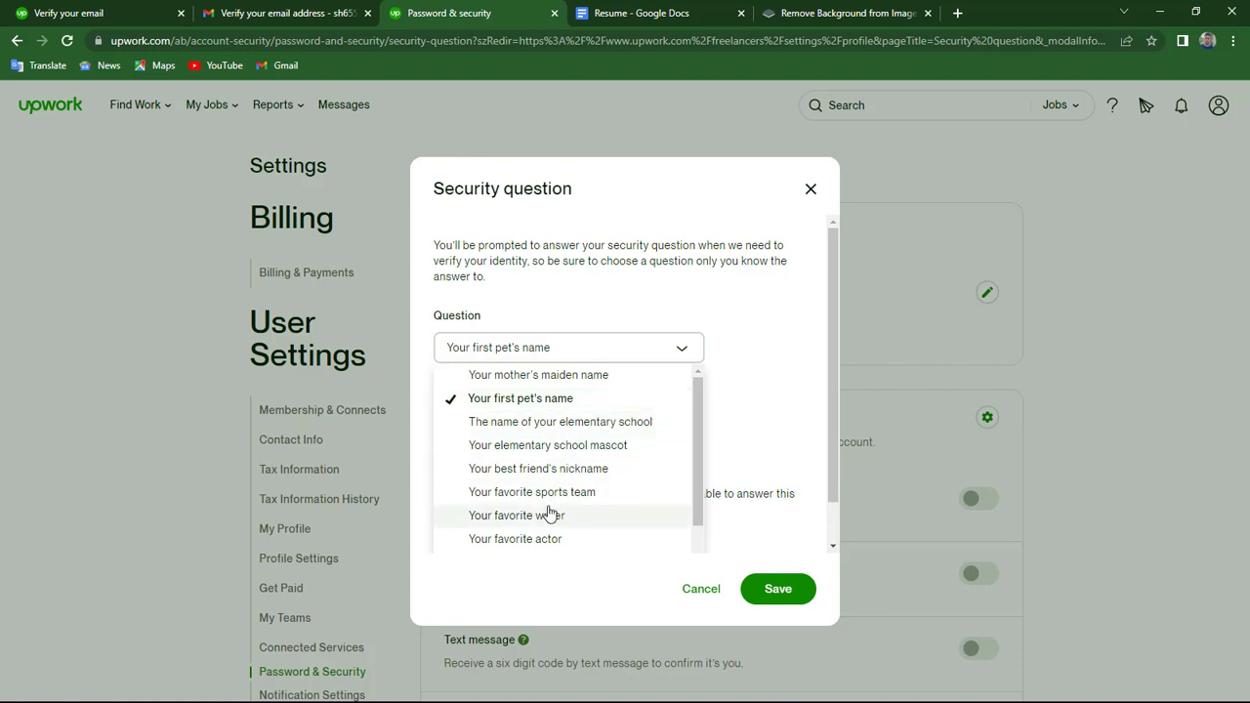
click(584, 403)
click(536, 424)
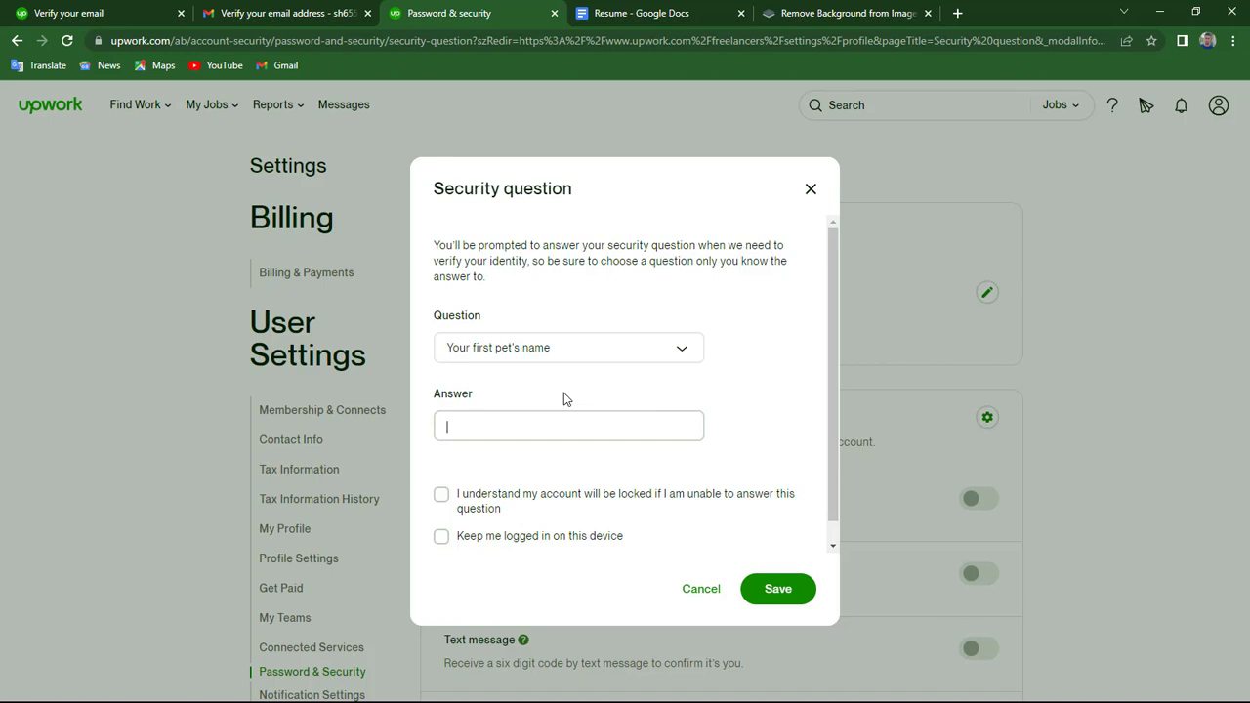
click(452, 502)
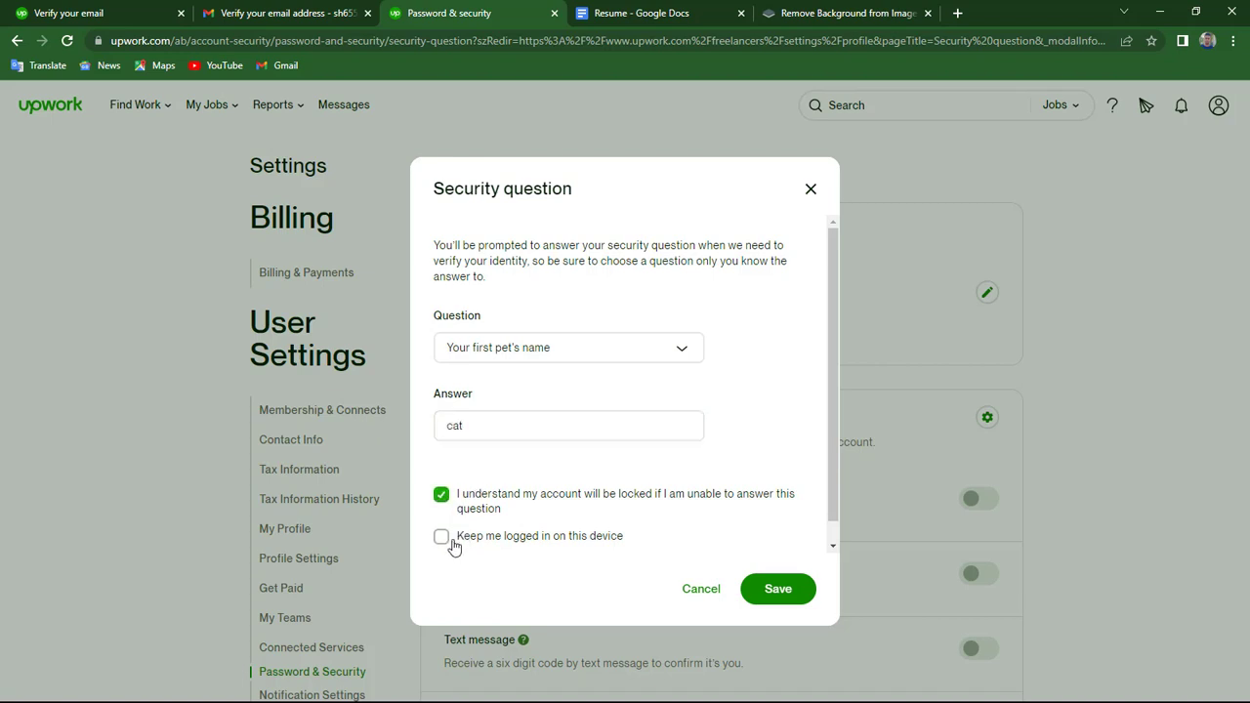
click(453, 543)
click(749, 589)
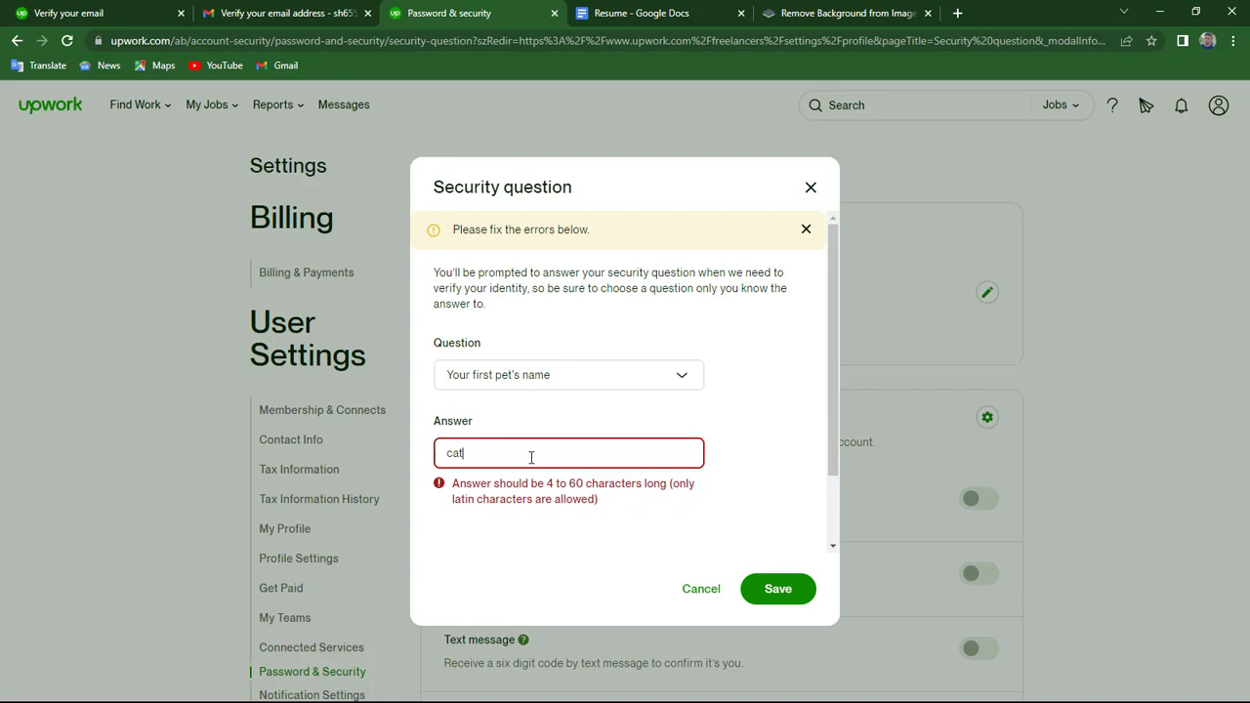
Replace the too-short answer with a longer one, save, and confirm with the account password
key(BackSpace)
key(BackSpace)
key(BackSpace)
key(BackSpace)
key(BackSpace)
click(769, 588)
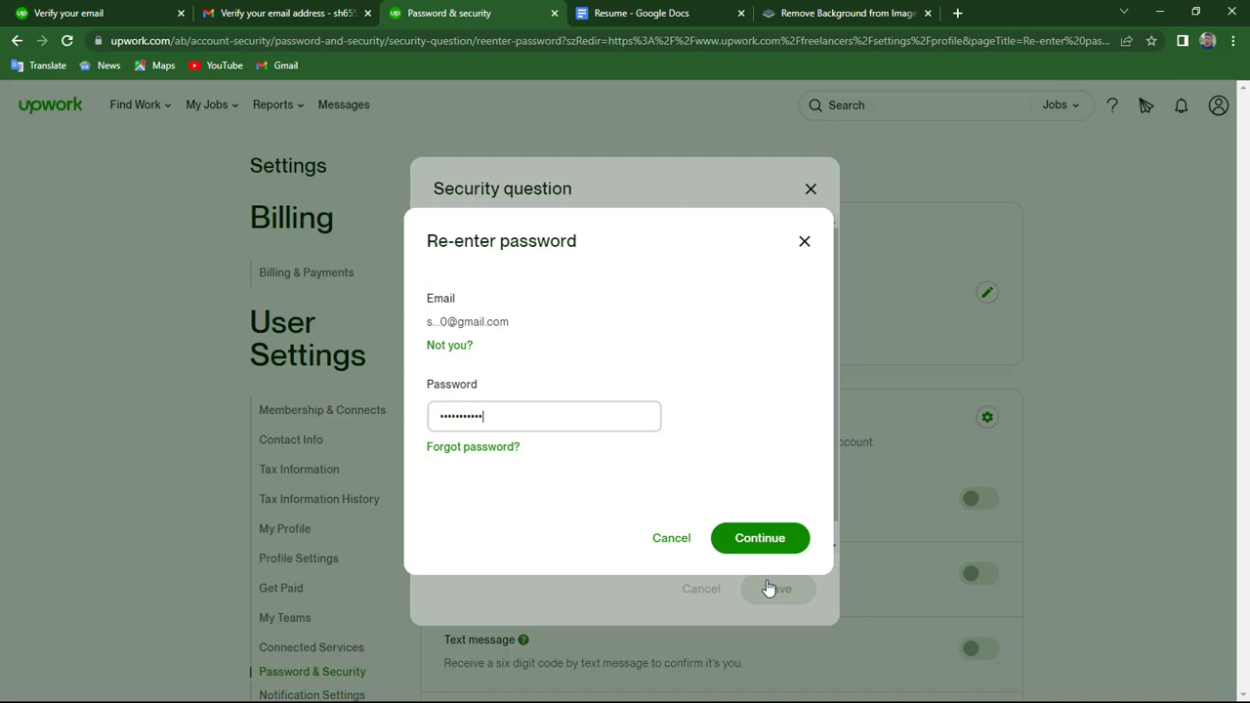
click(793, 547)
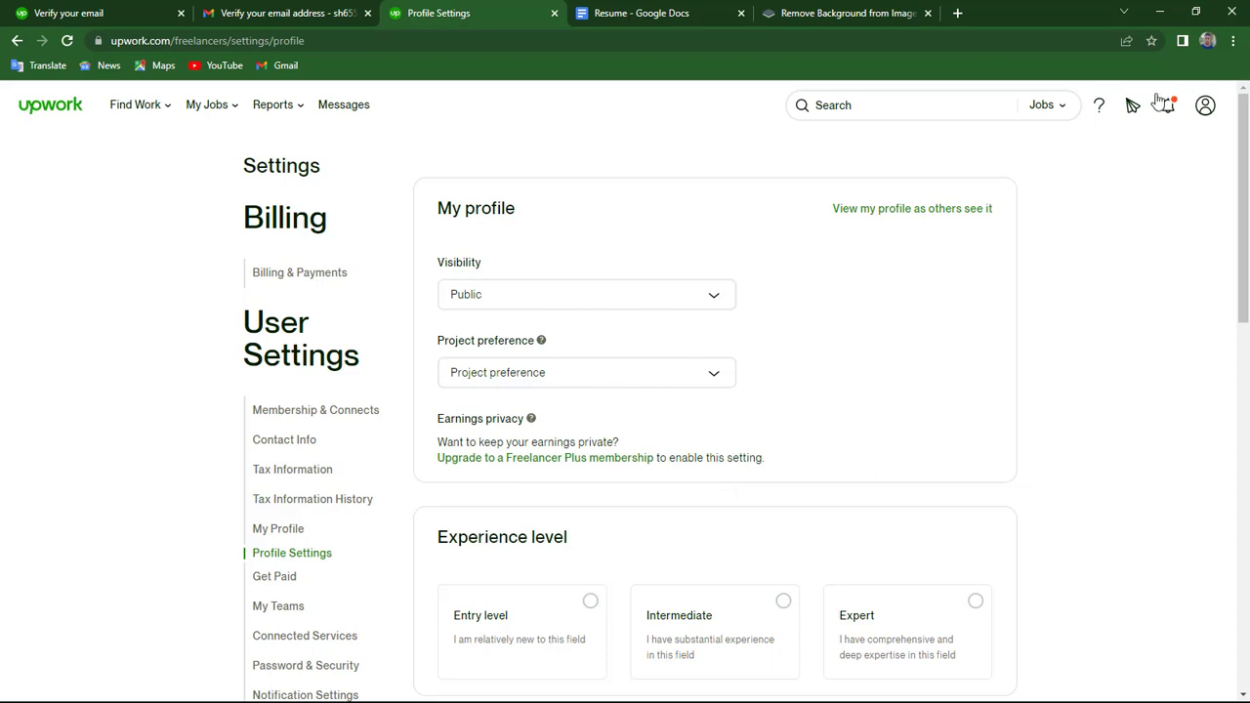
Open Settings from the account menu, then return to the home page via the Upwork logo
click(1201, 108)
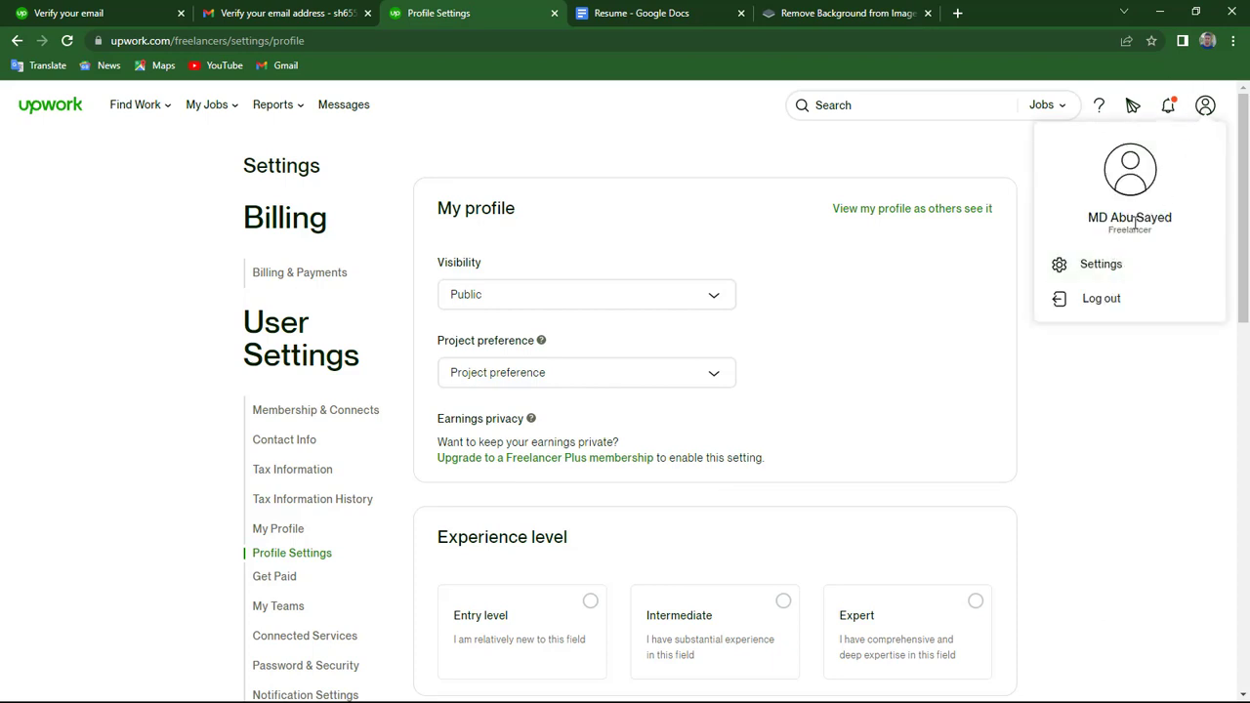
click(1116, 269)
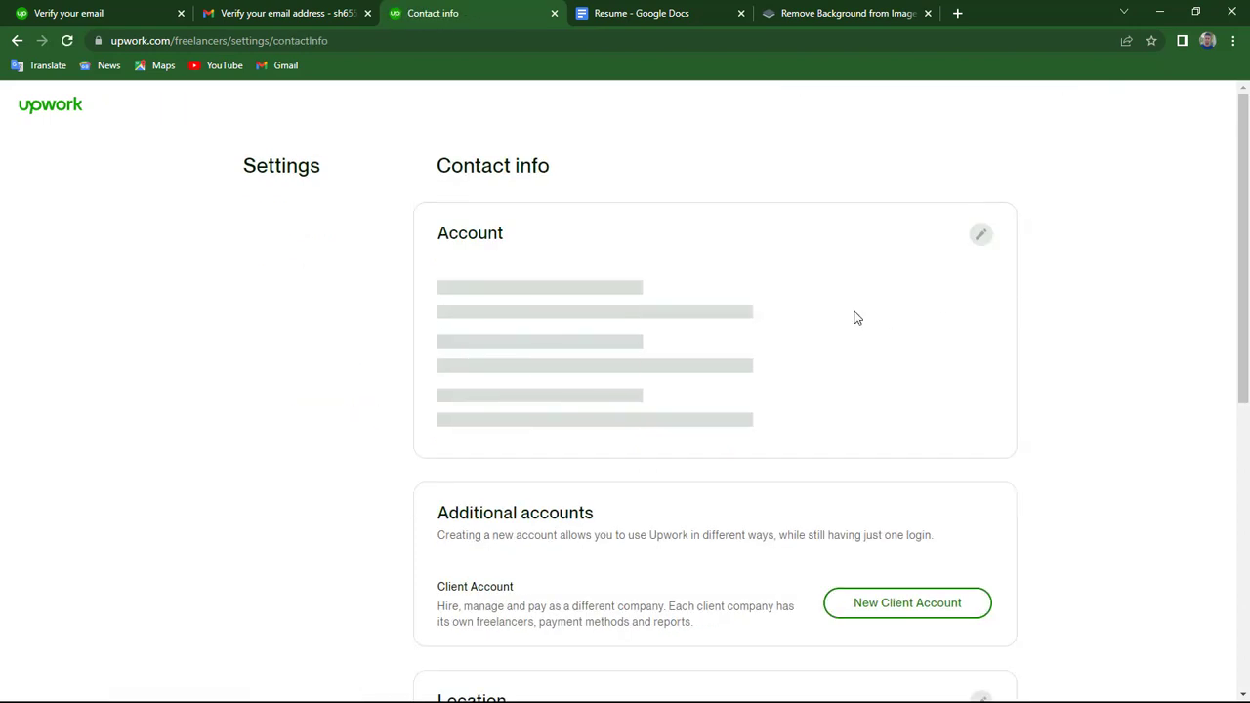
scroll(643, 425, down, 2)
scroll(586, 410, up, 2)
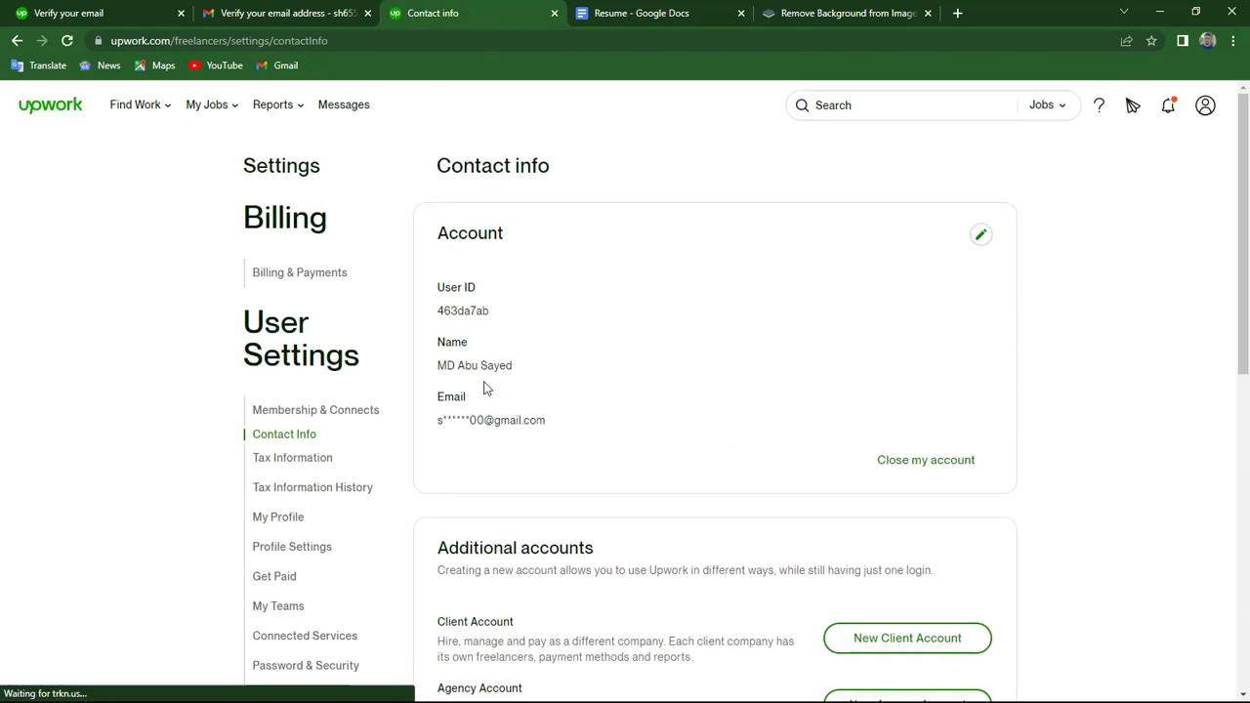
click(61, 111)
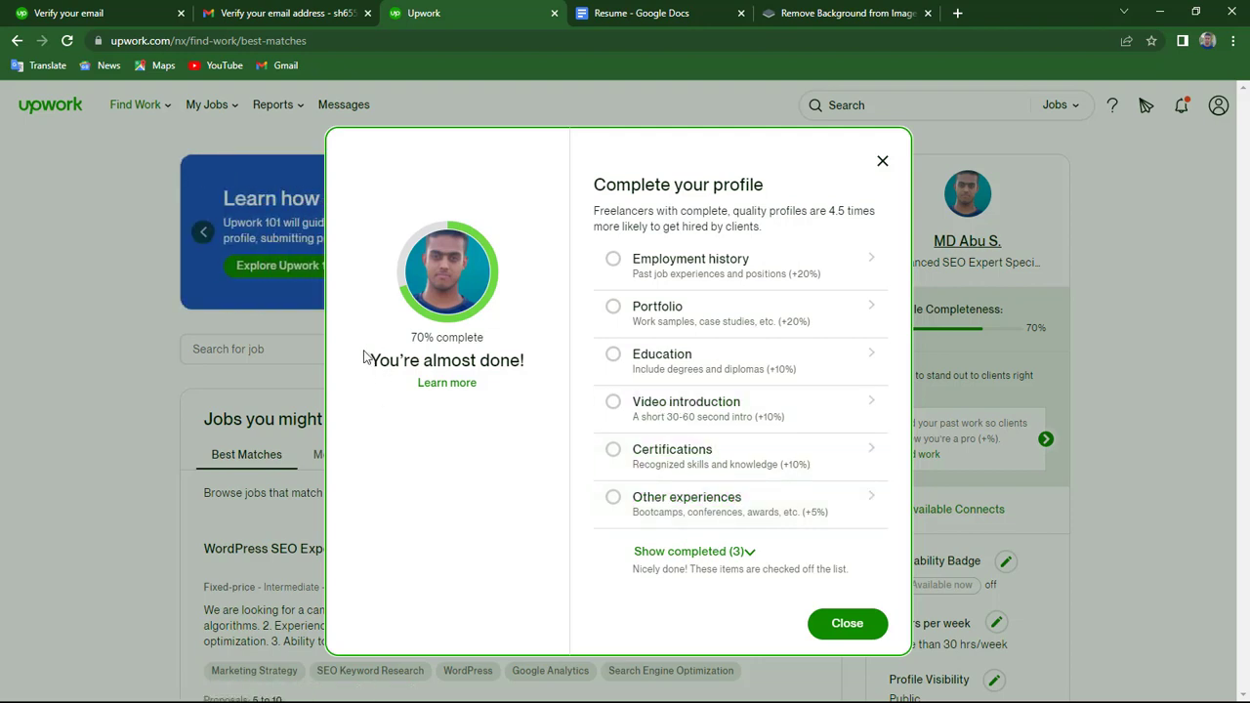
Start a new employment entry with Idy furniture as the company
double_click(454, 340)
drag(454, 349, 409, 336)
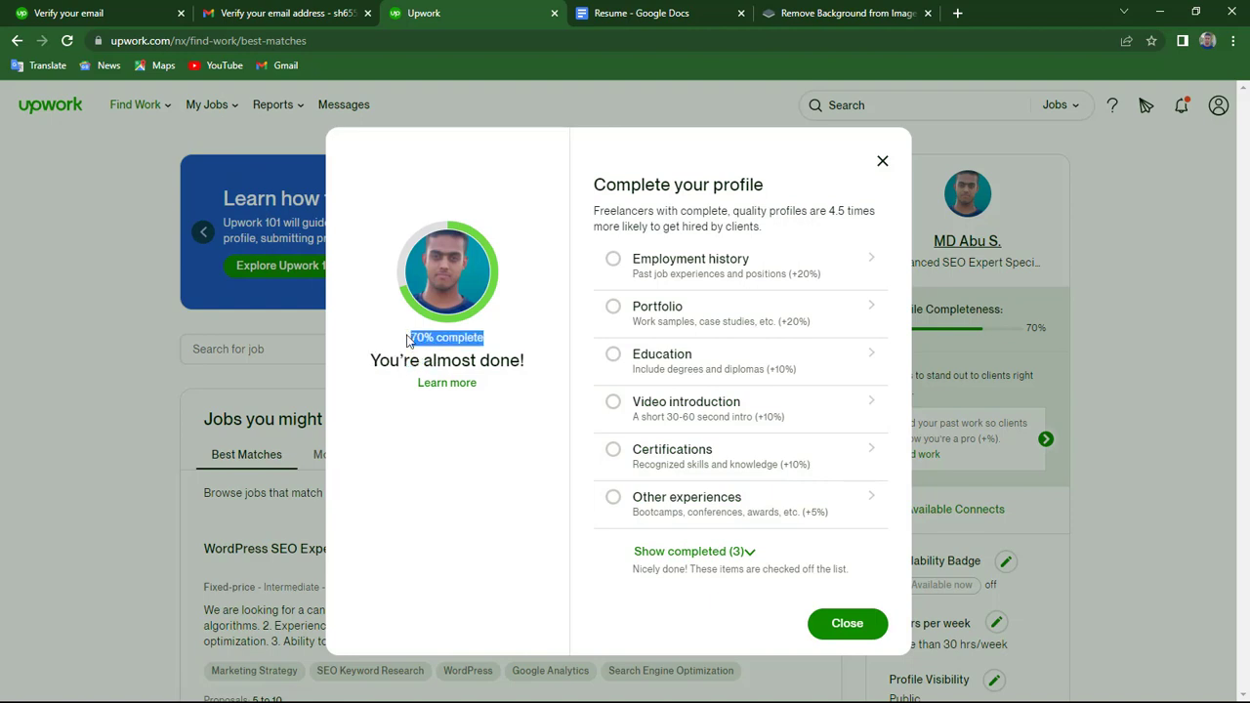
click(618, 266)
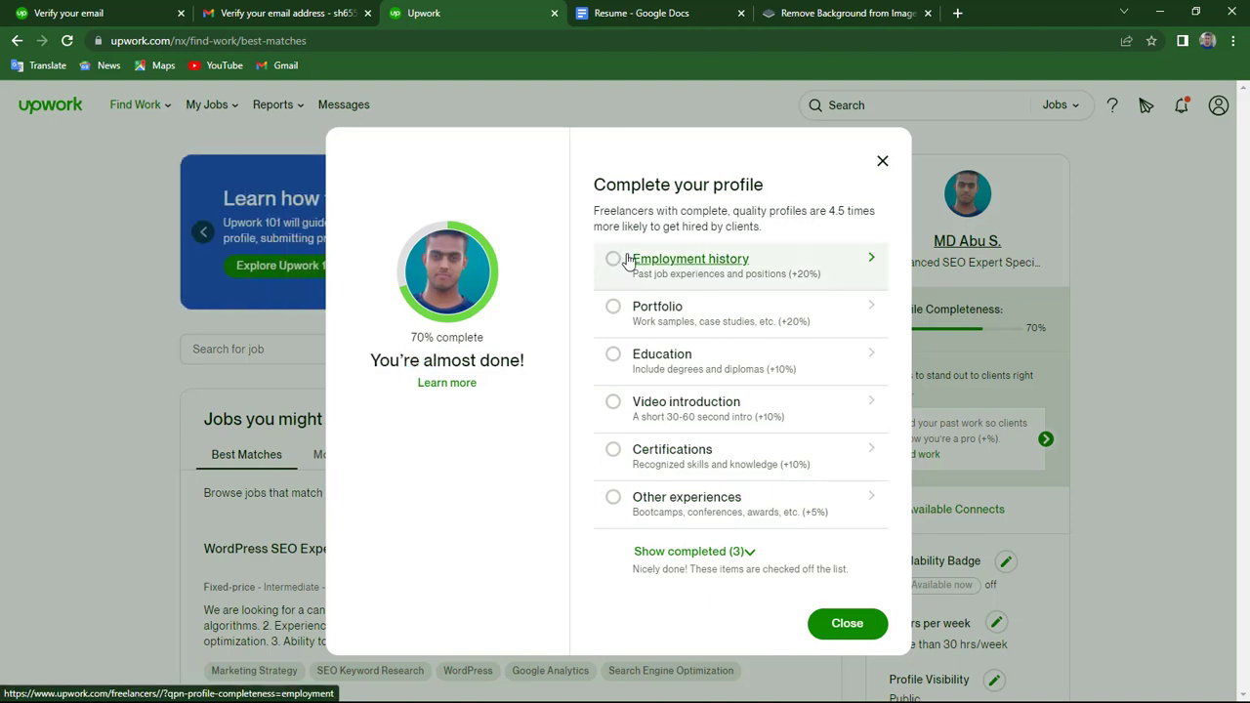
click(628, 262)
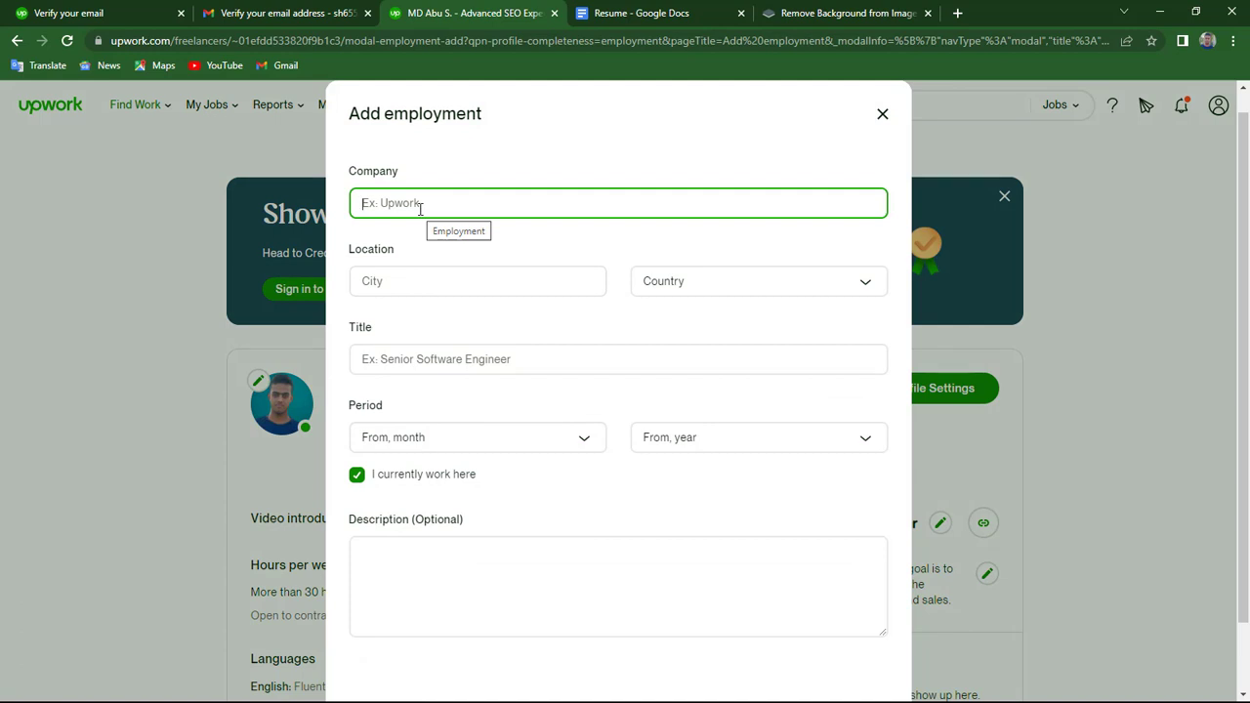
text(Idy u)
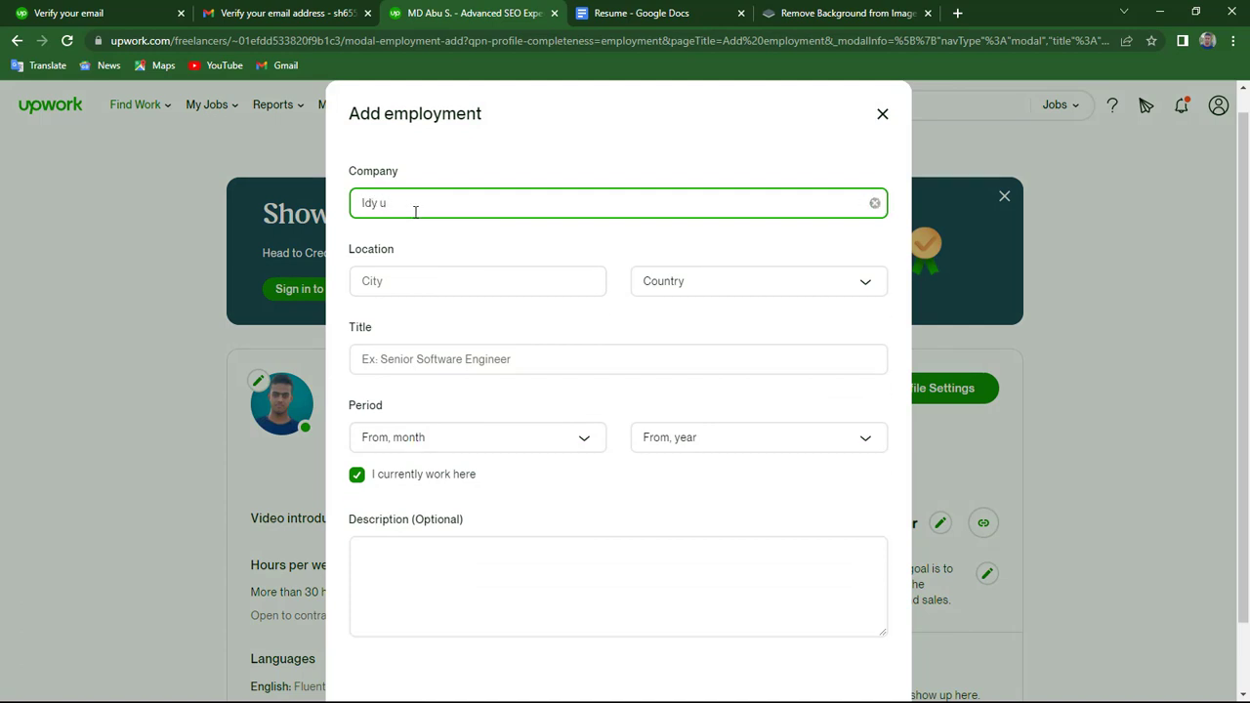
text( fu)
key(BackSpace)
text(furniture)
Enter California as the employment city, replacing the wrong entry
click(401, 282)
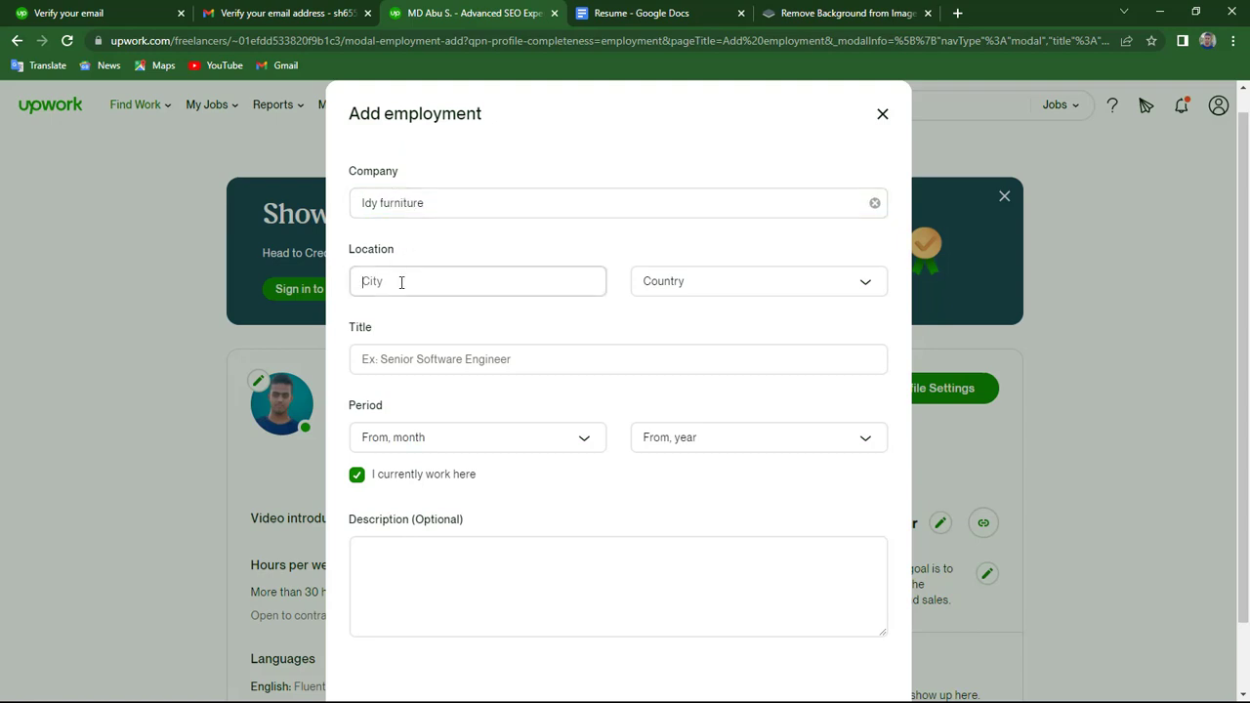
text(usa)
click(687, 282)
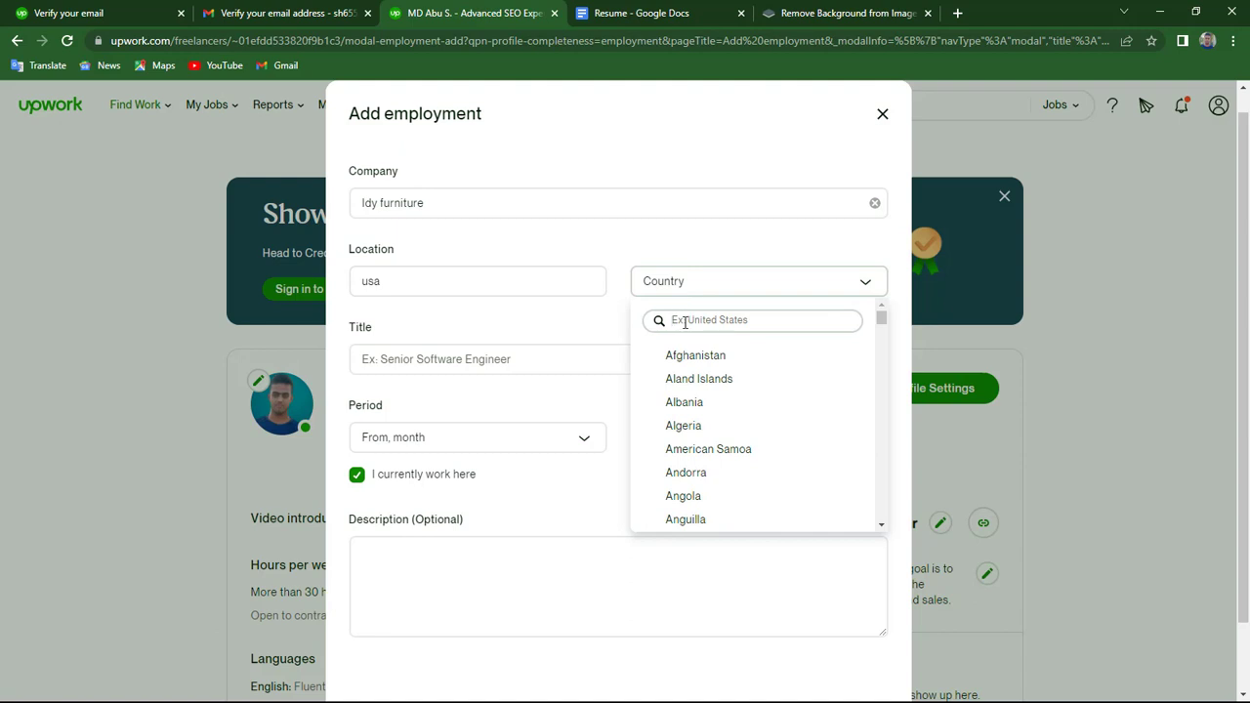
drag(488, 282, 313, 290)
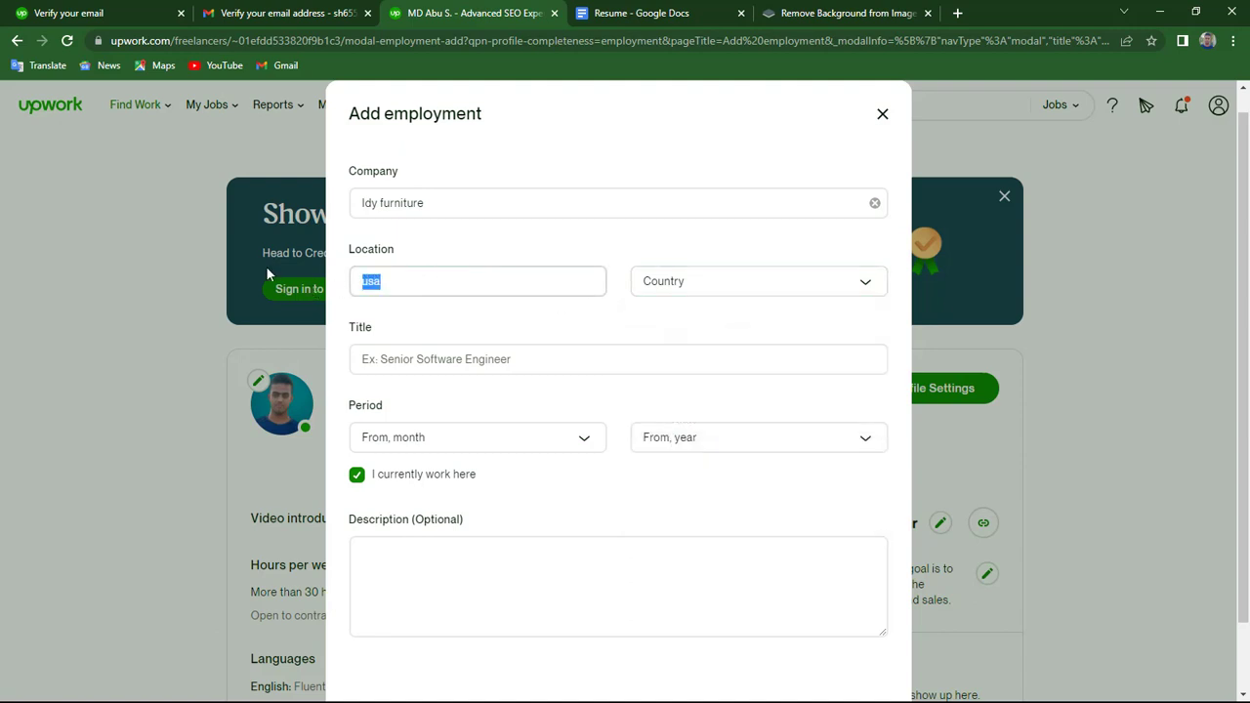
key(BackSpace)
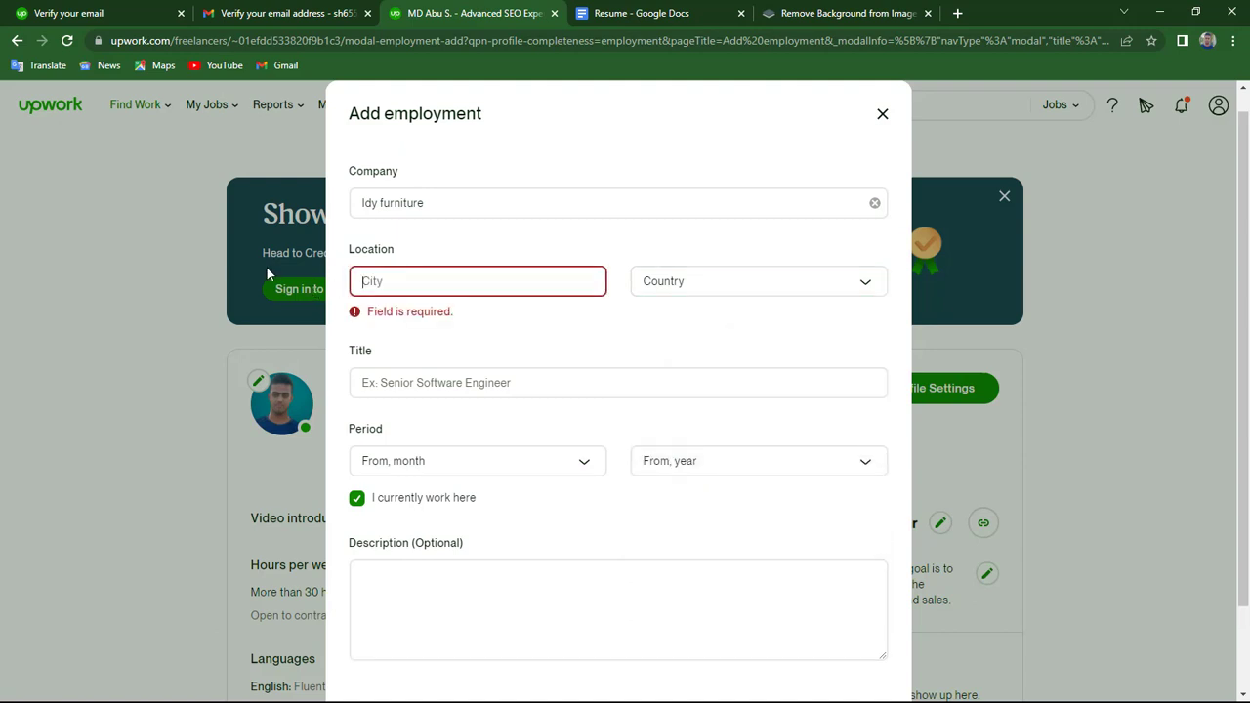
text(Ca)
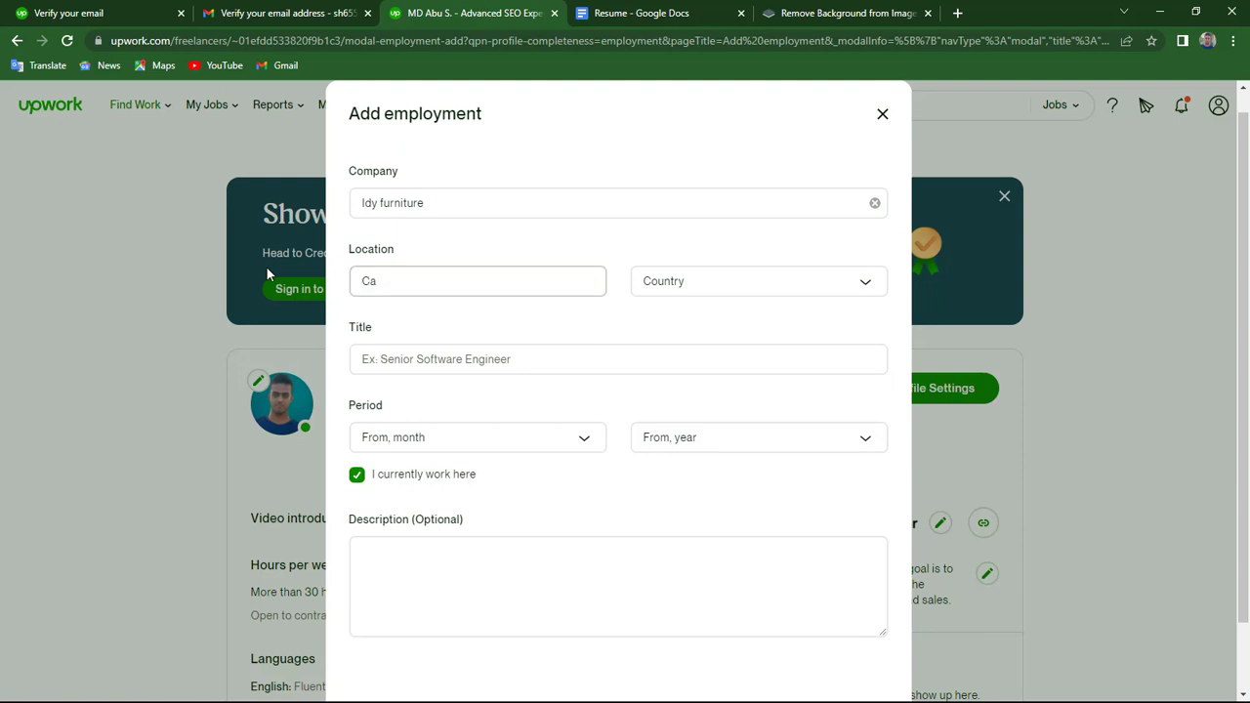
text(lifornia)
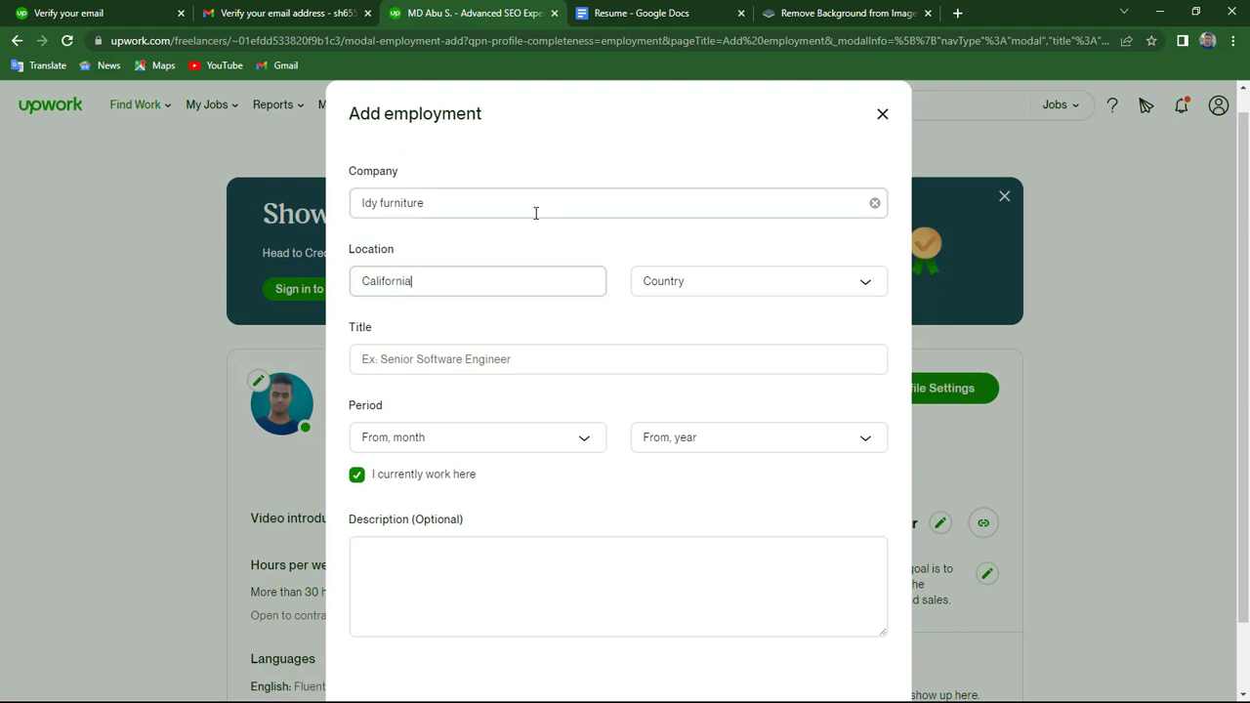
Set the country to United States by searching 'uni' in the country list
click(662, 282)
scroll(781, 459, down, 10)
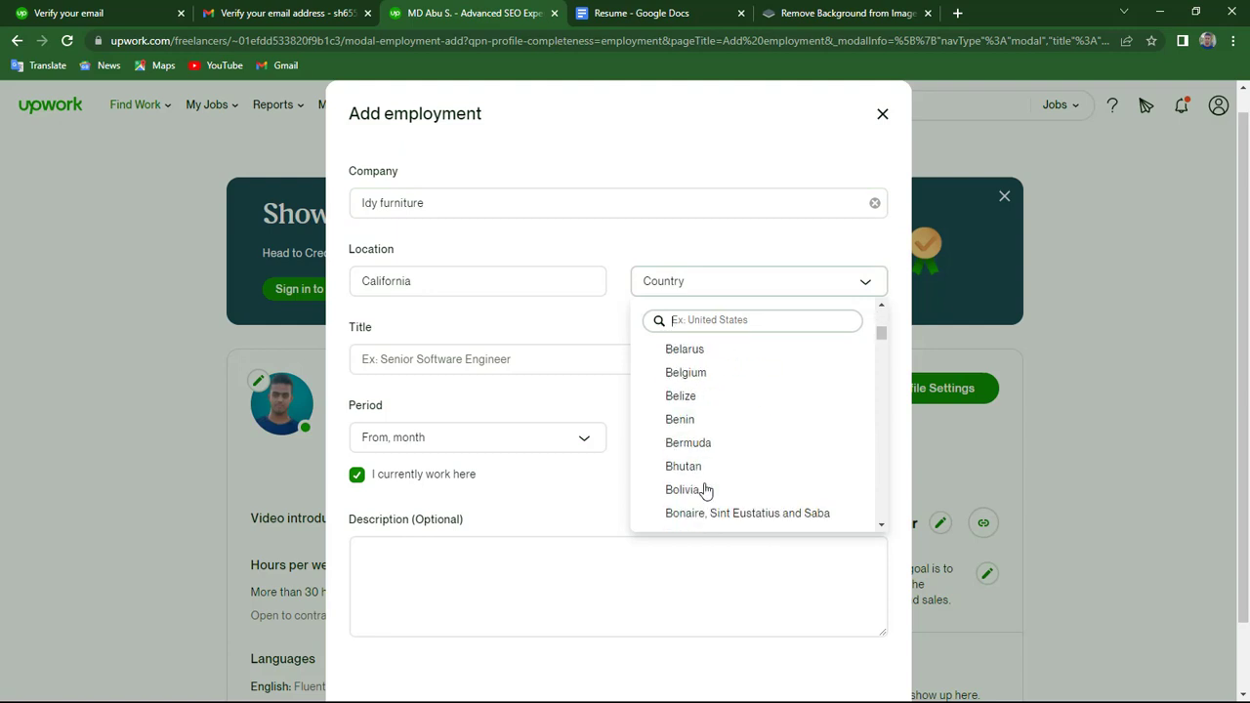
scroll(707, 490, down, 20)
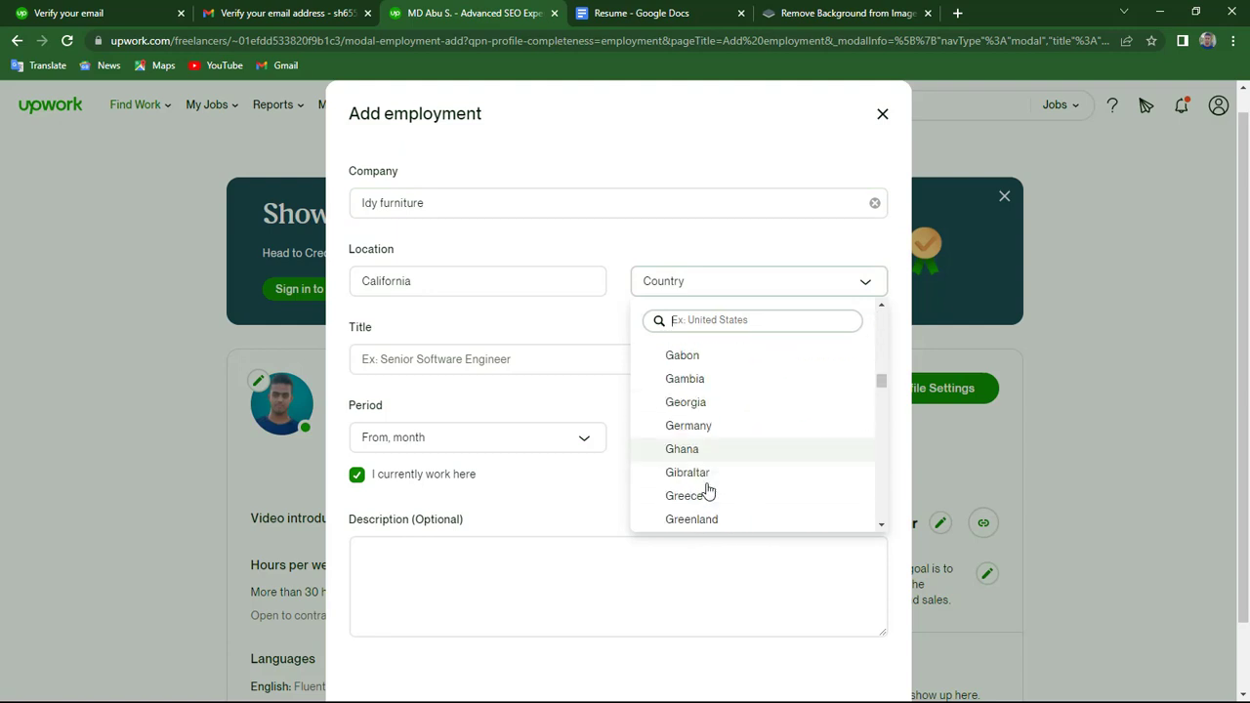
scroll(710, 486, down, 12)
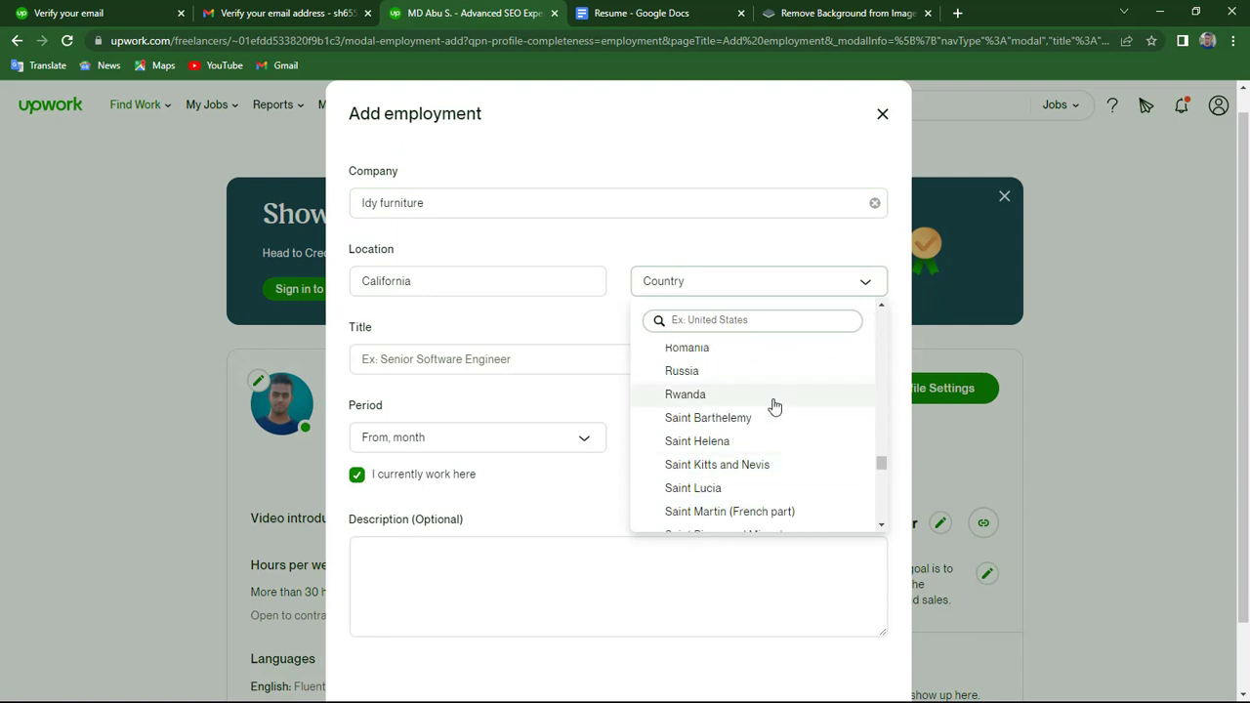
scroll(720, 486, down, 1)
scroll(734, 403, down, 12)
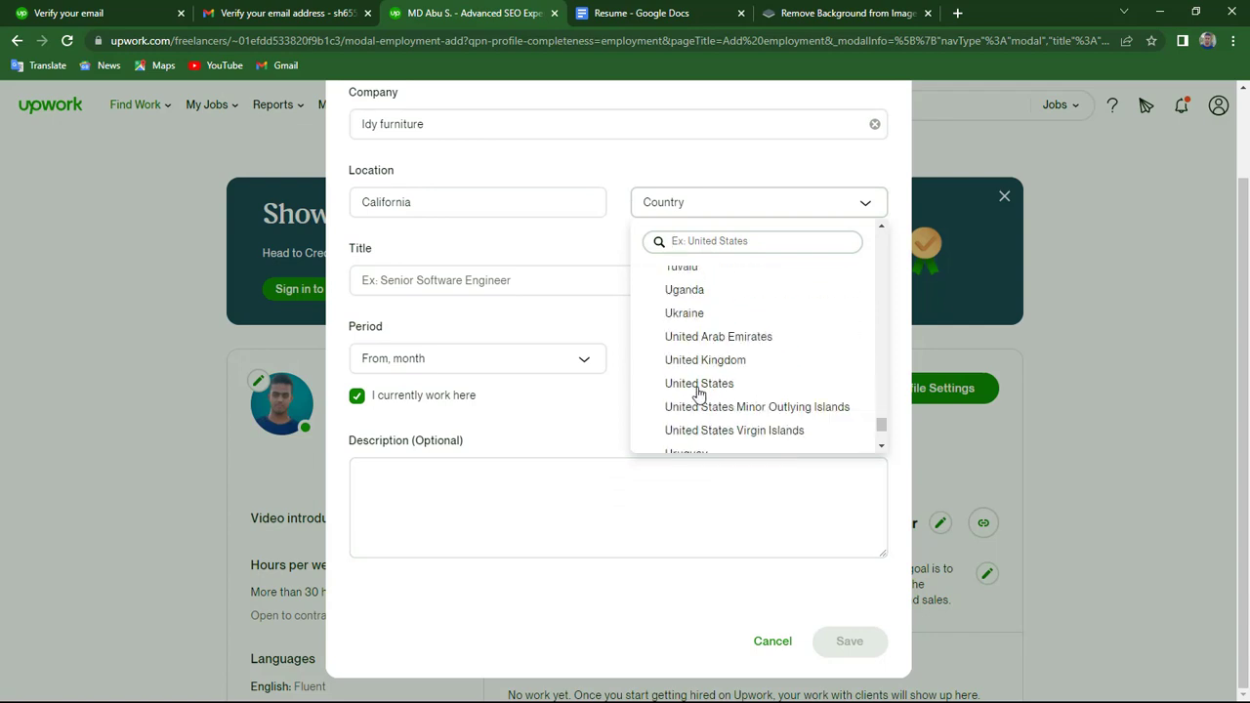
scroll(711, 439, up, 10)
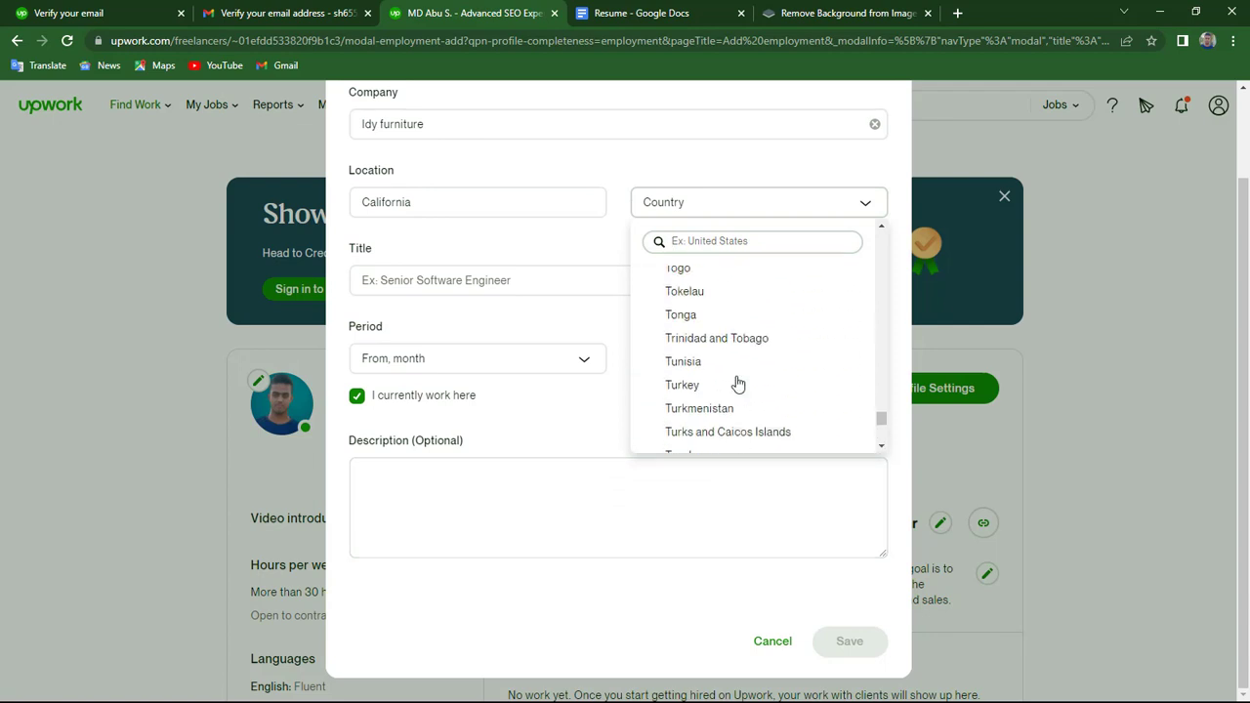
scroll(739, 383, up, 15)
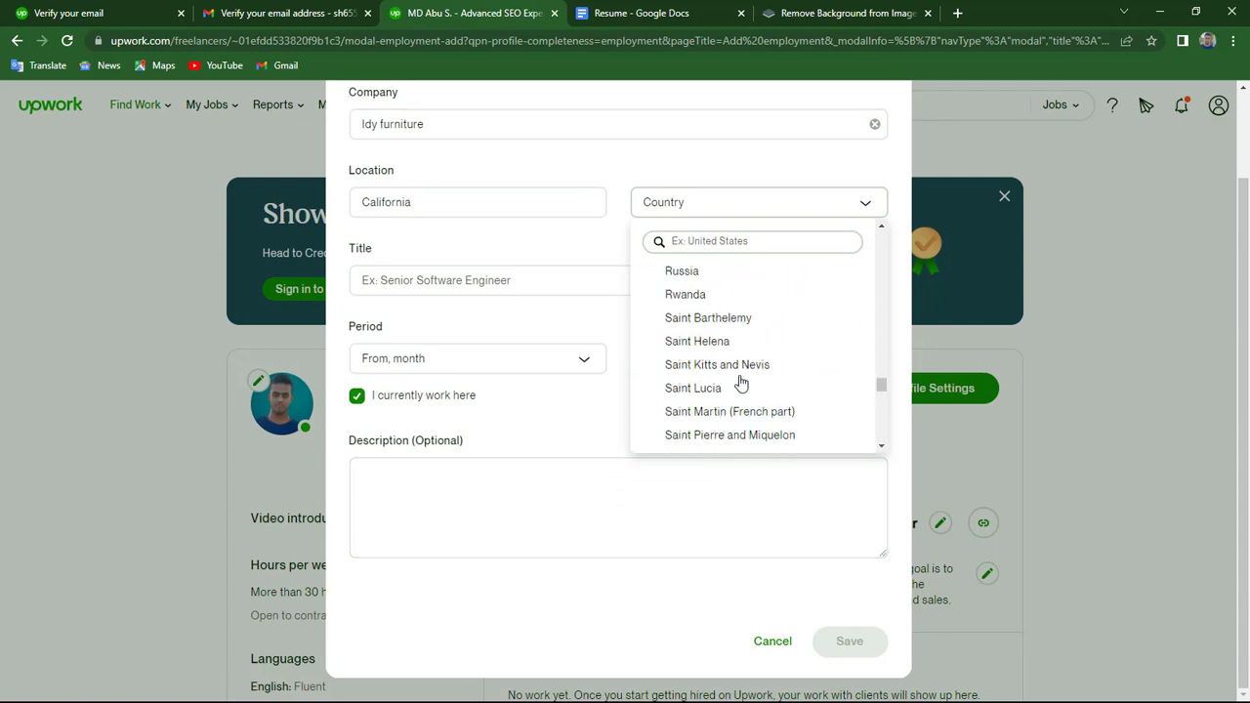
scroll(739, 383, up, 15)
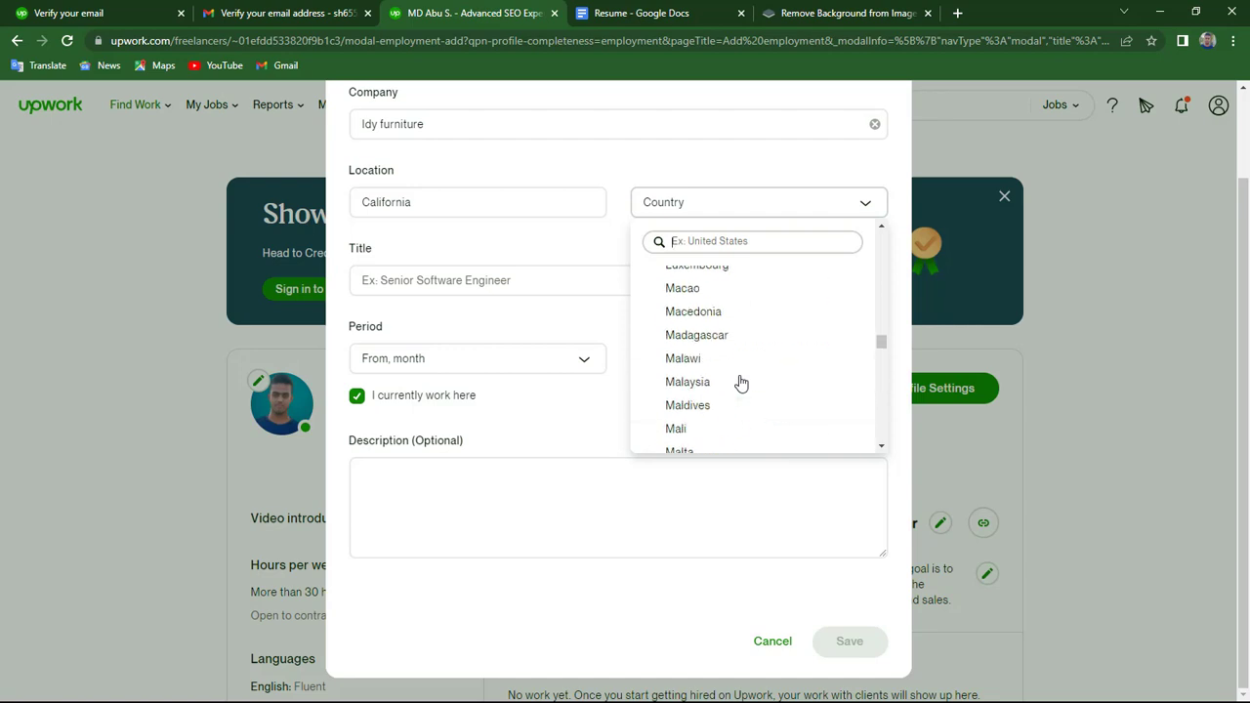
scroll(739, 383, up, 15)
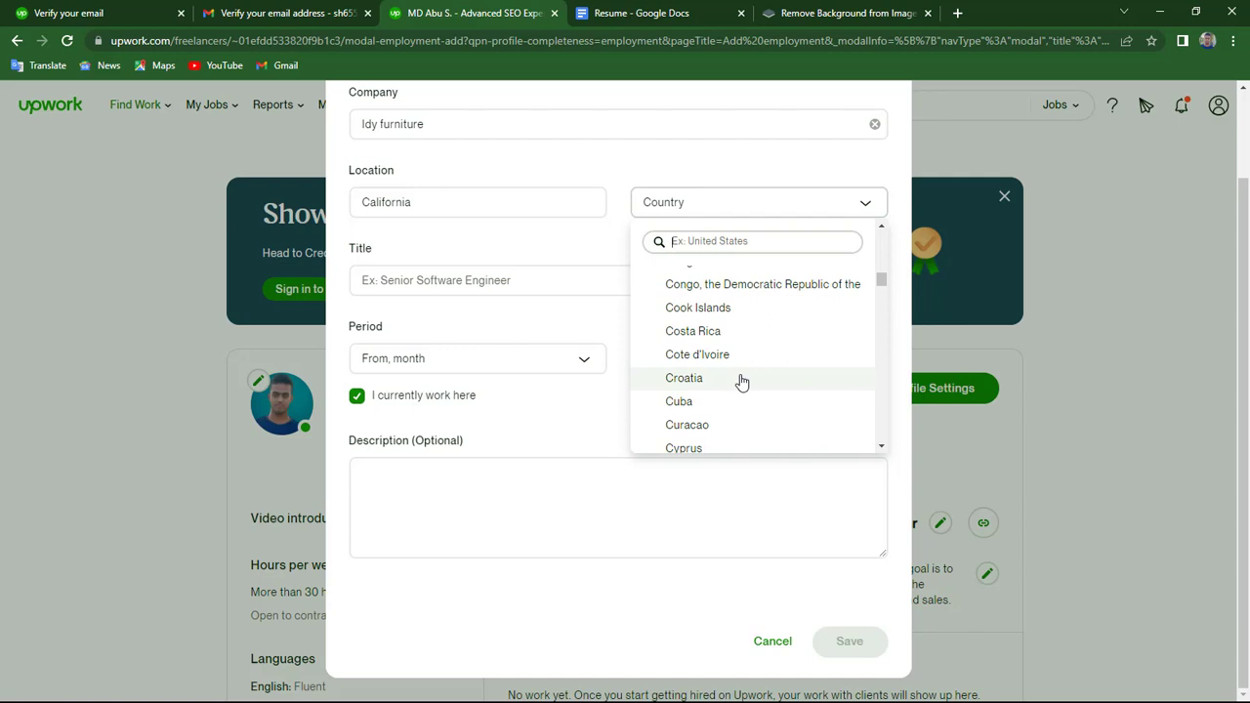
text(us)
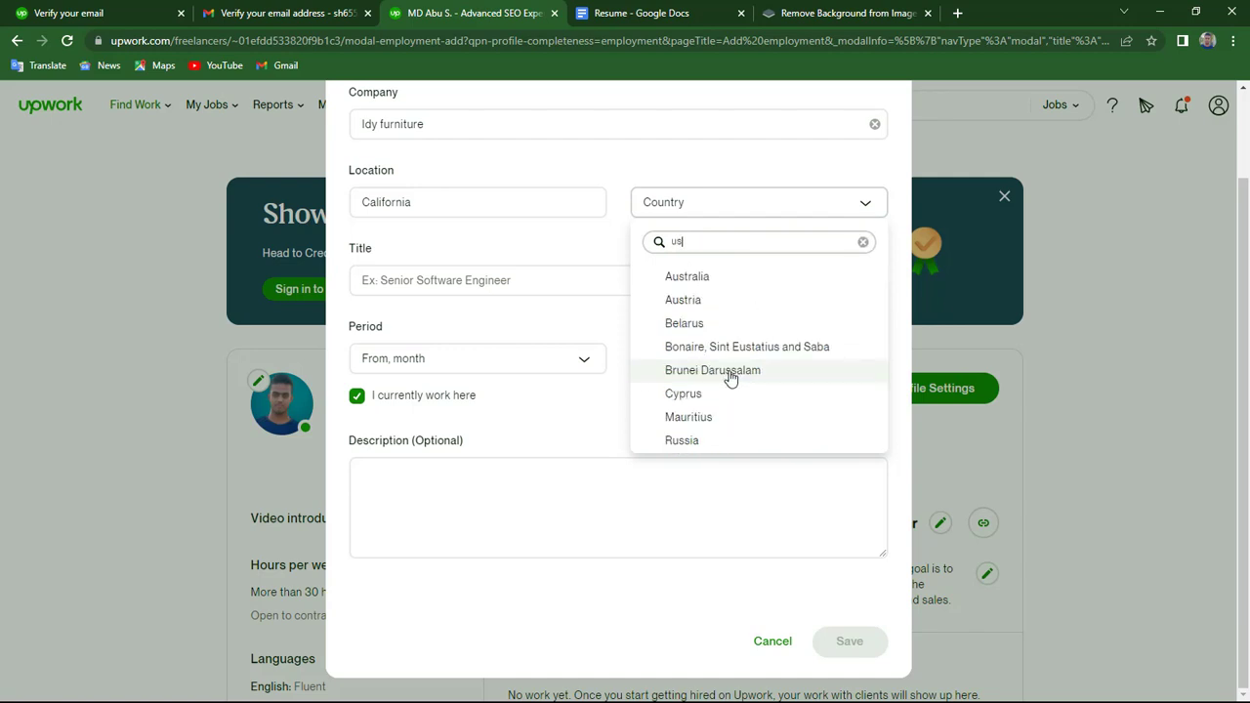
text(a)
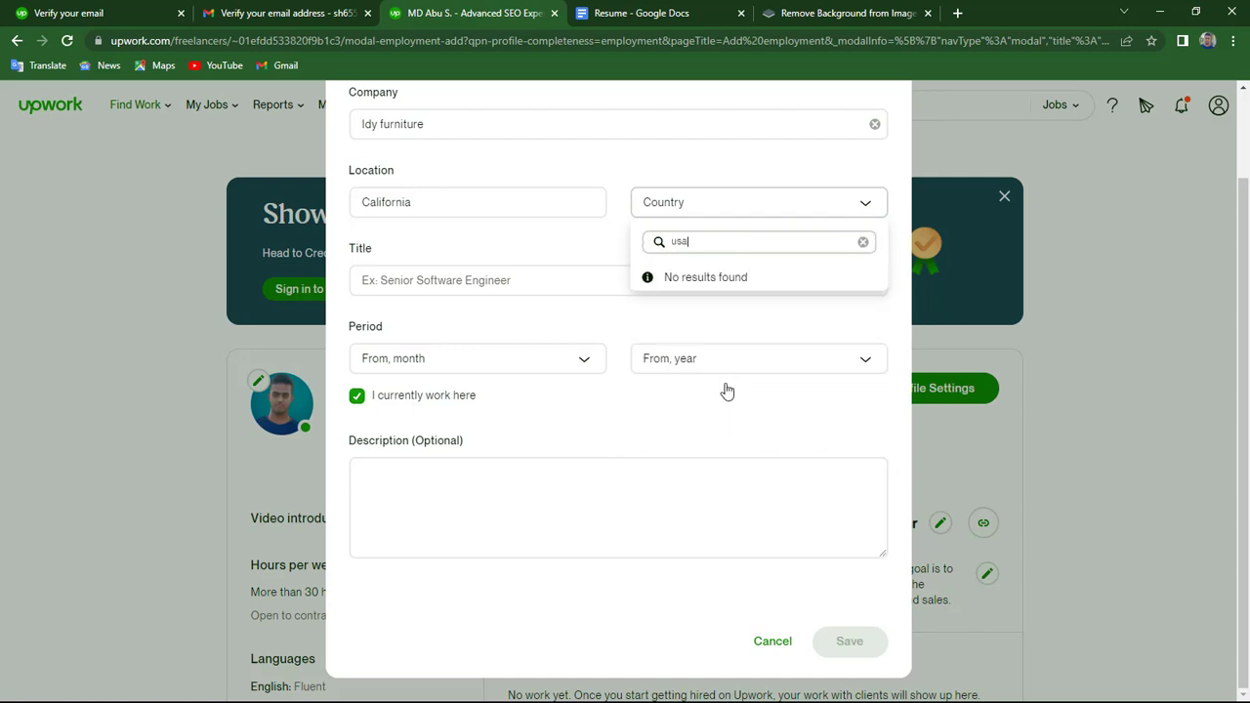
key(BackSpace)
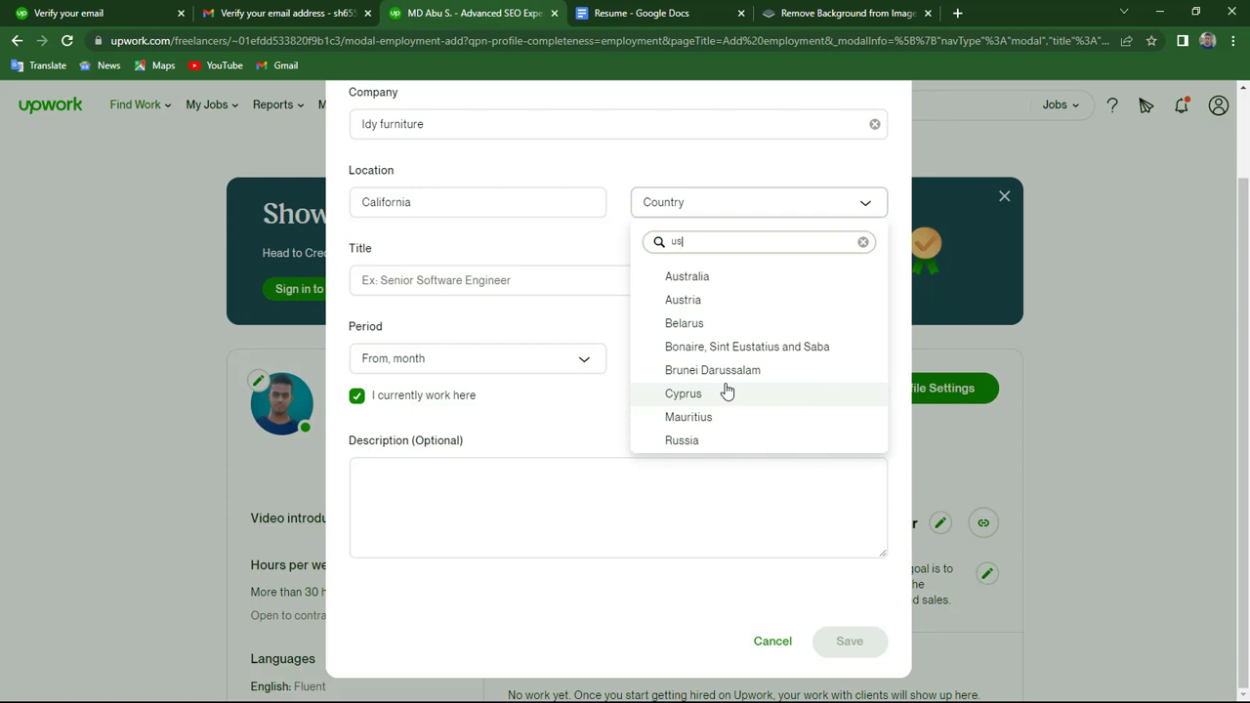
key(BackSpace)
key(BackSpace)
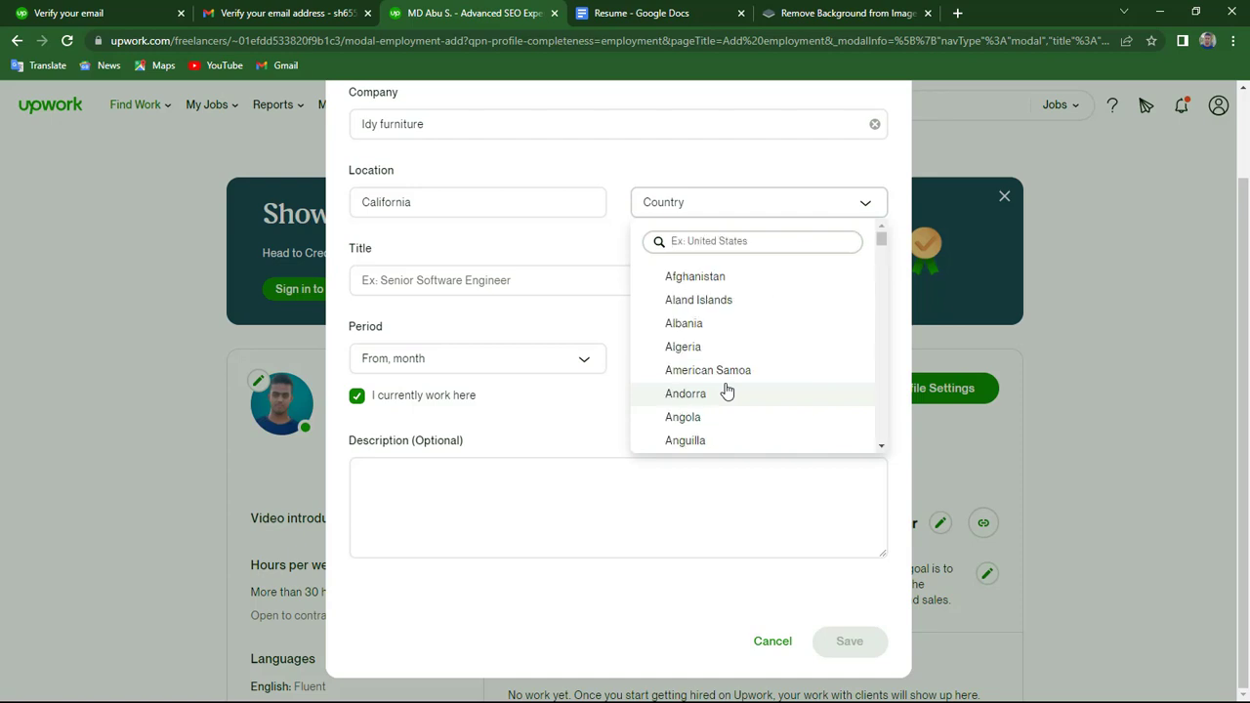
text(uni)
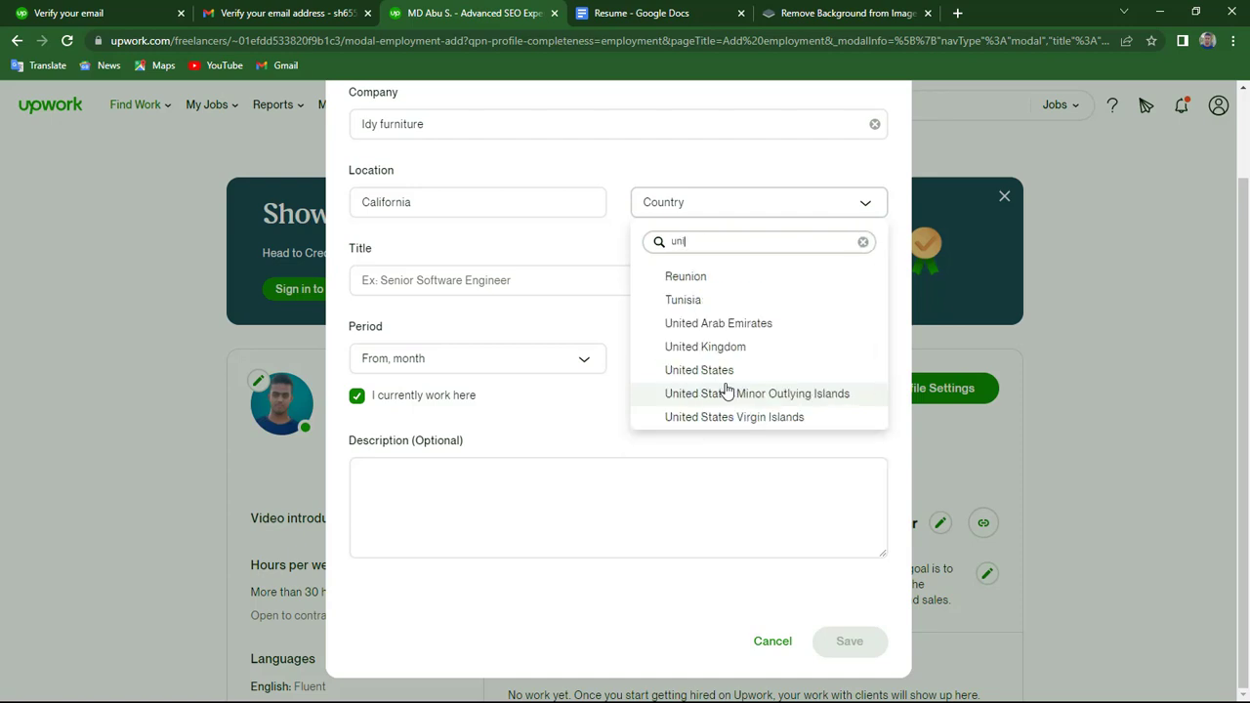
click(731, 373)
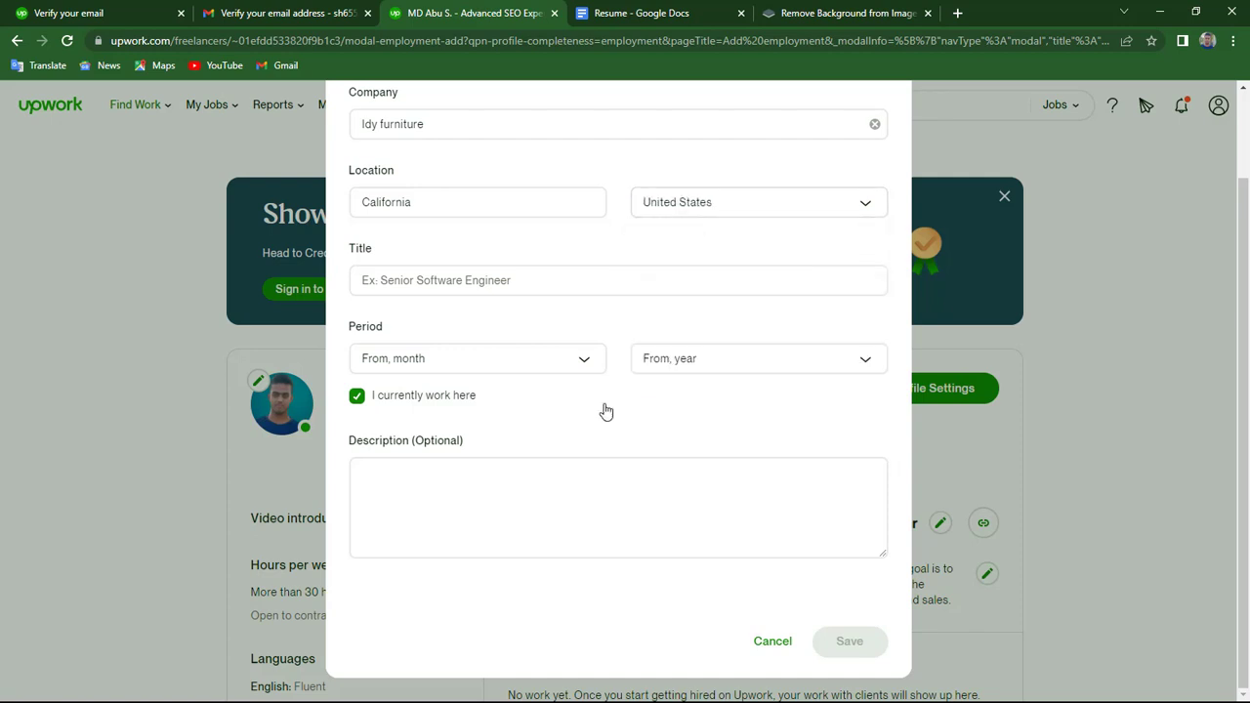
Enter the title 'Local seo store manager' with a start period of March 2018
click(418, 289)
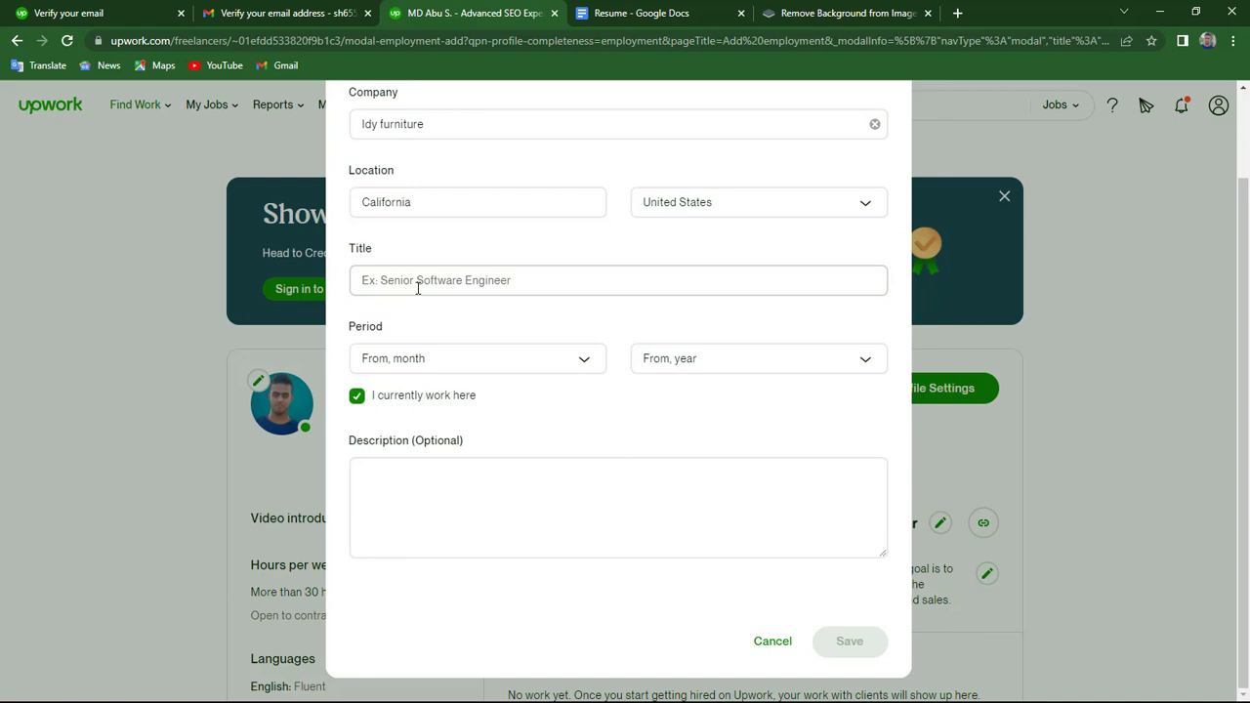
text(Local seo m)
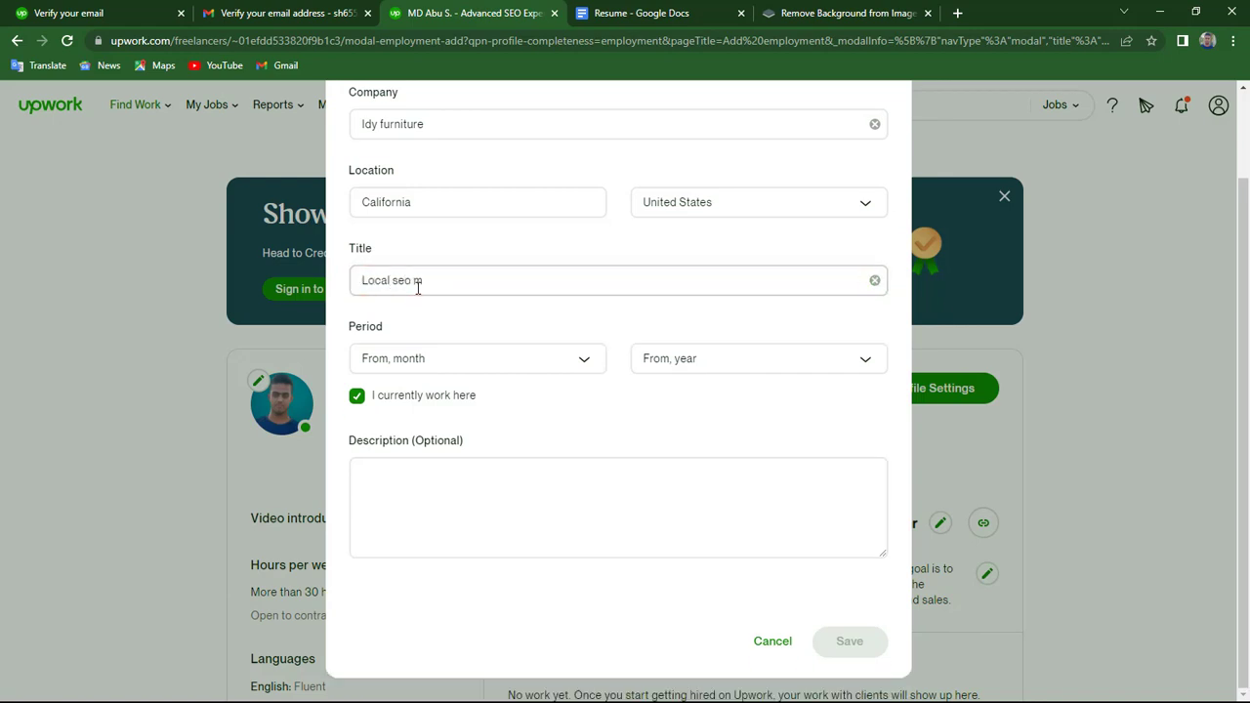
key(BackSpace)
text(store manager)
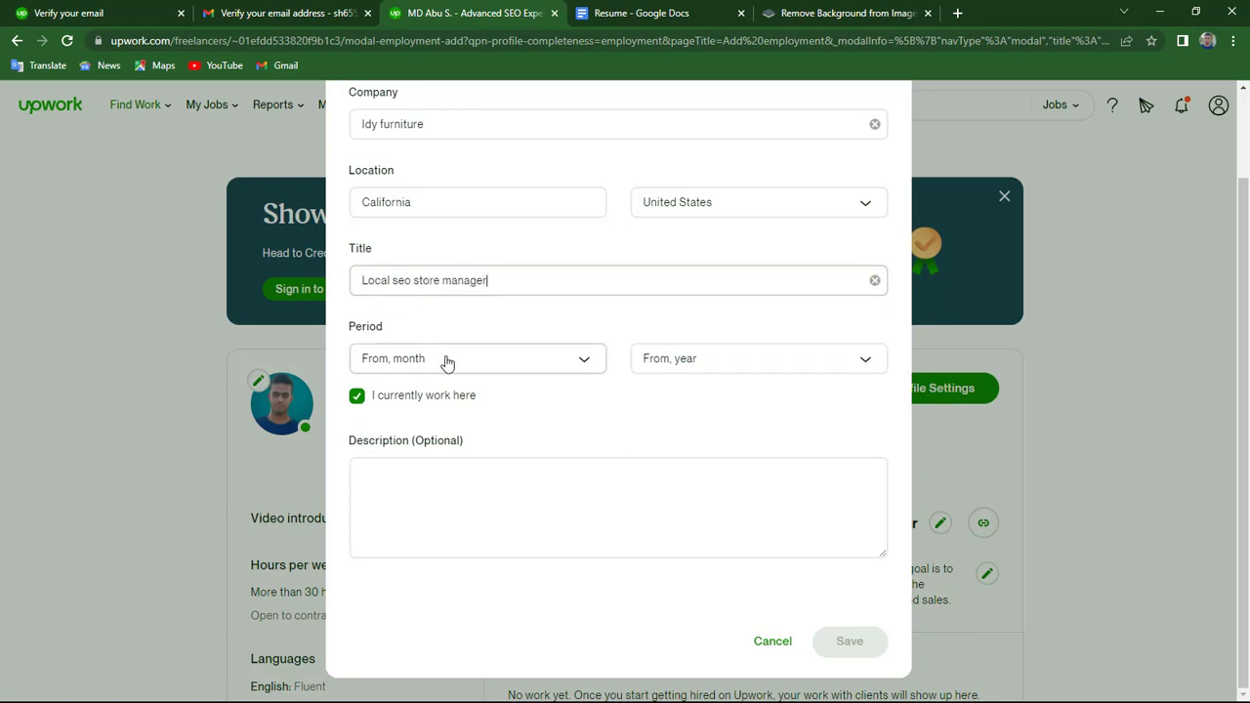
click(445, 361)
scroll(458, 517, down, 2)
scroll(439, 527, up, 2)
click(449, 478)
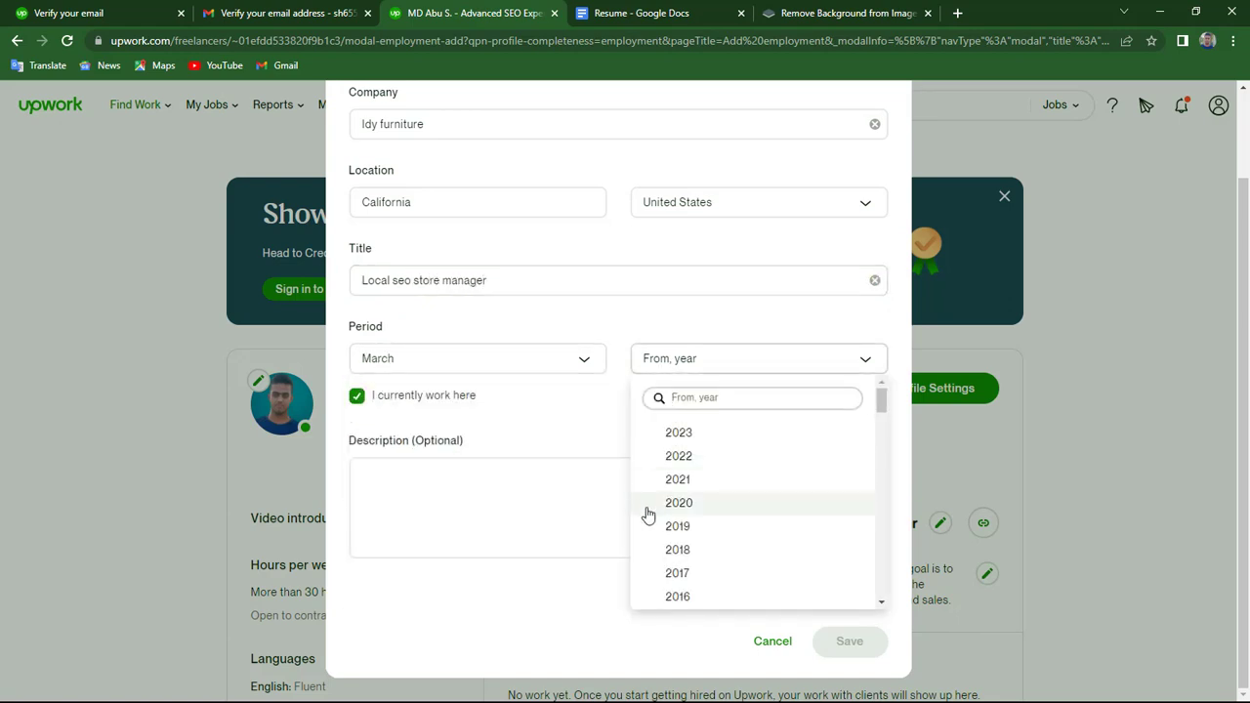
scroll(703, 508, up, 2)
scroll(689, 576, down, 2)
click(700, 553)
scroll(407, 495, down, 2)
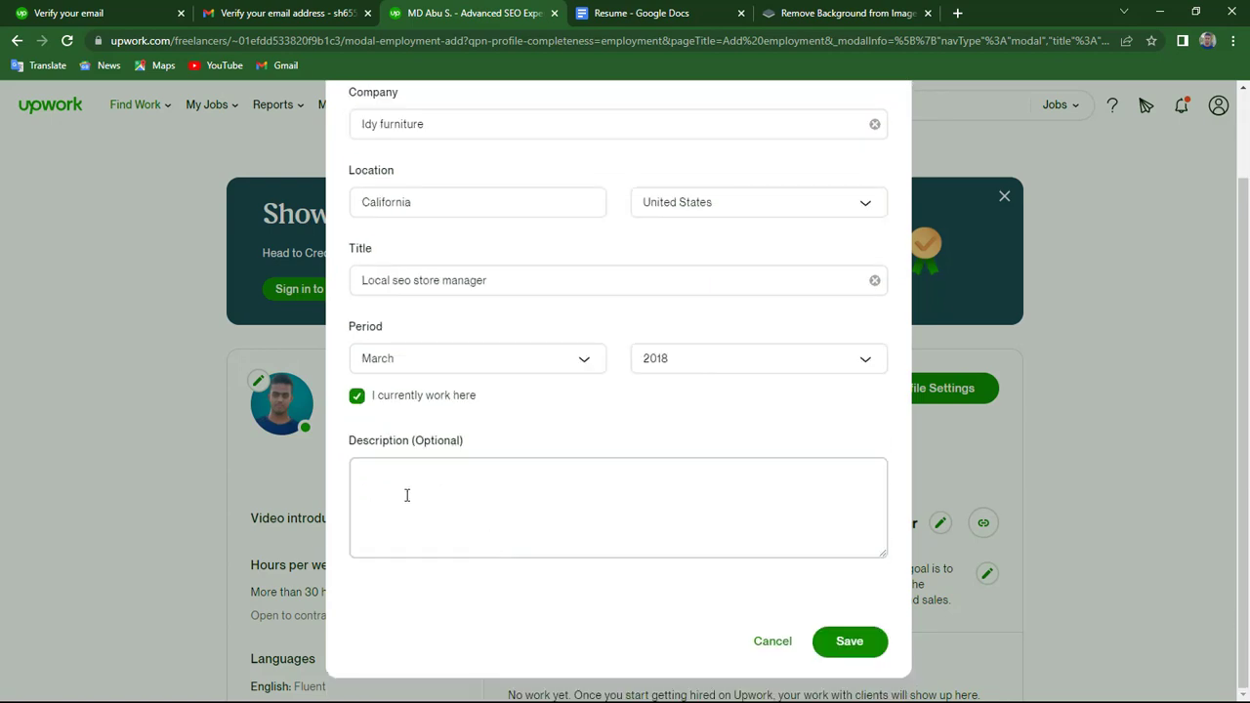
Add the description 'Full seo project' and save the employment entry
click(422, 488)
text(F)
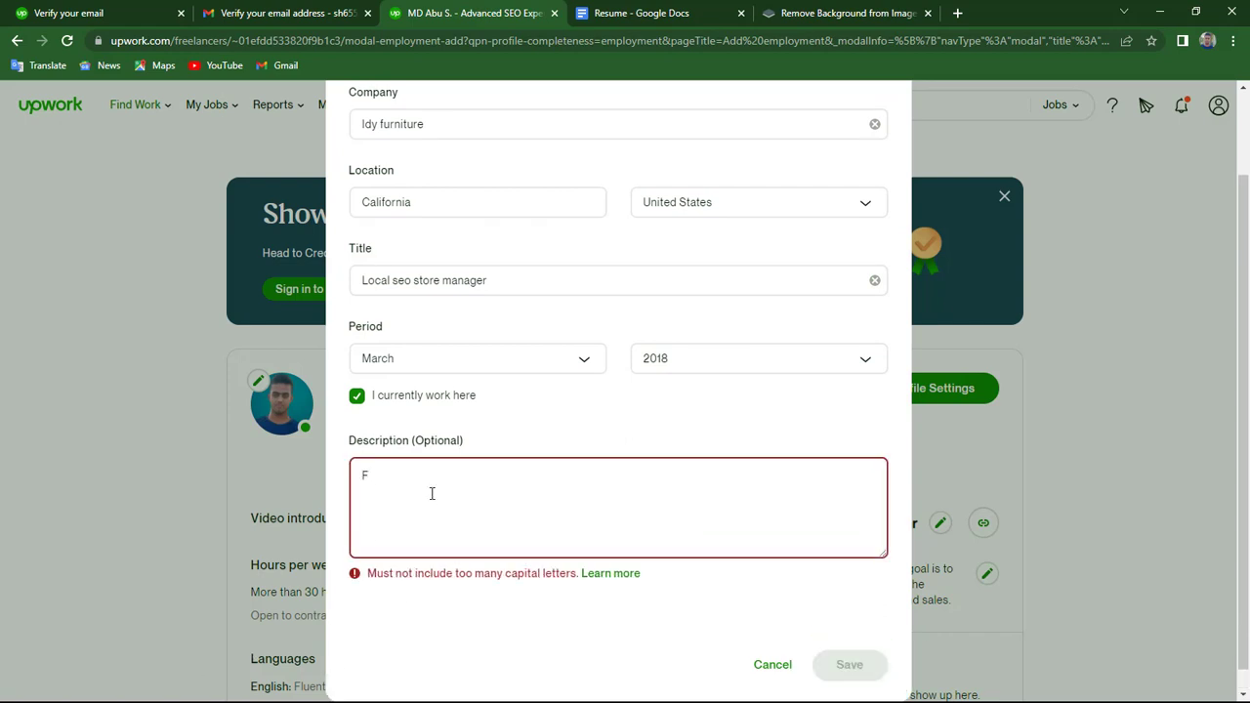
text(ull se)
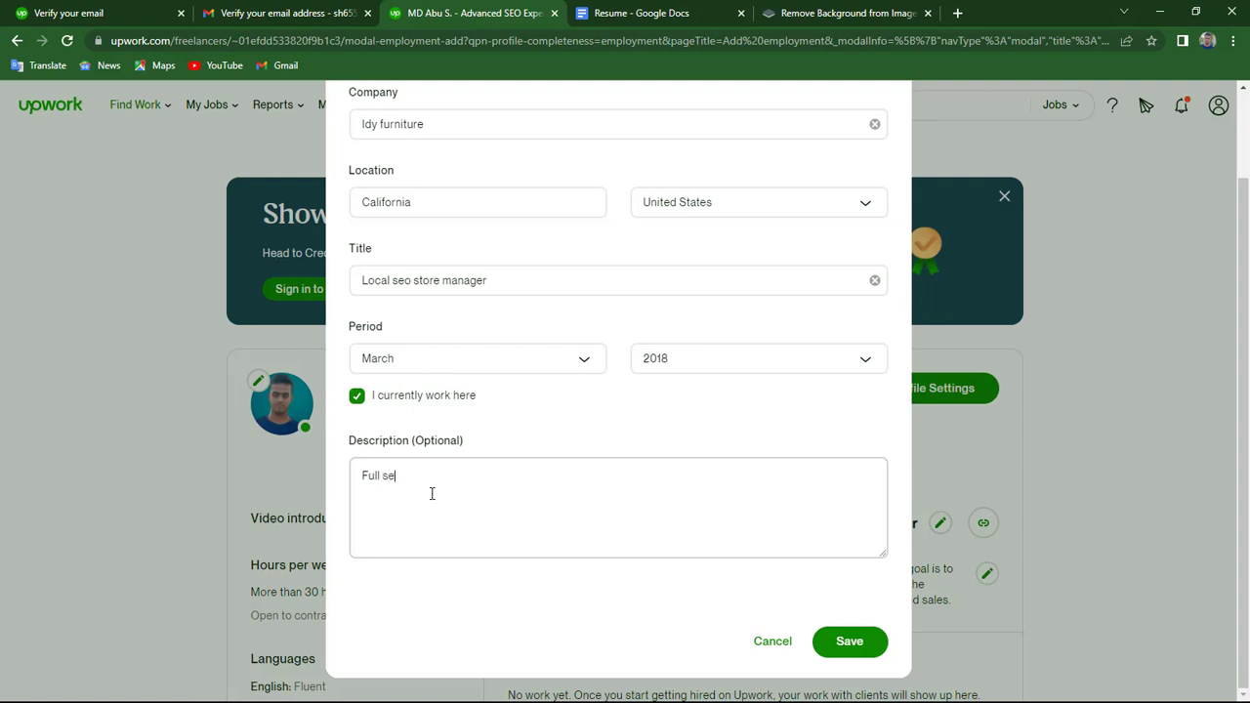
text(o project.)
click(830, 656)
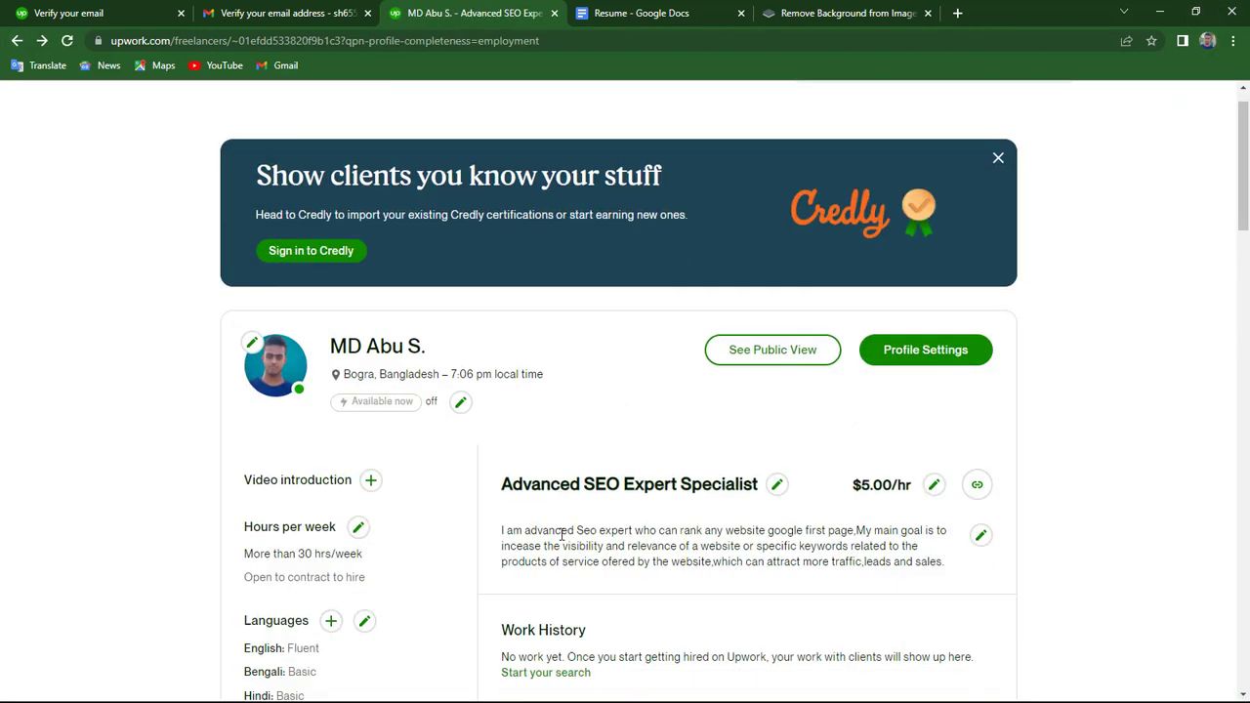
Scroll through the updated profile, then start adding a new Portfolio project
scroll(562, 534, down, 3)
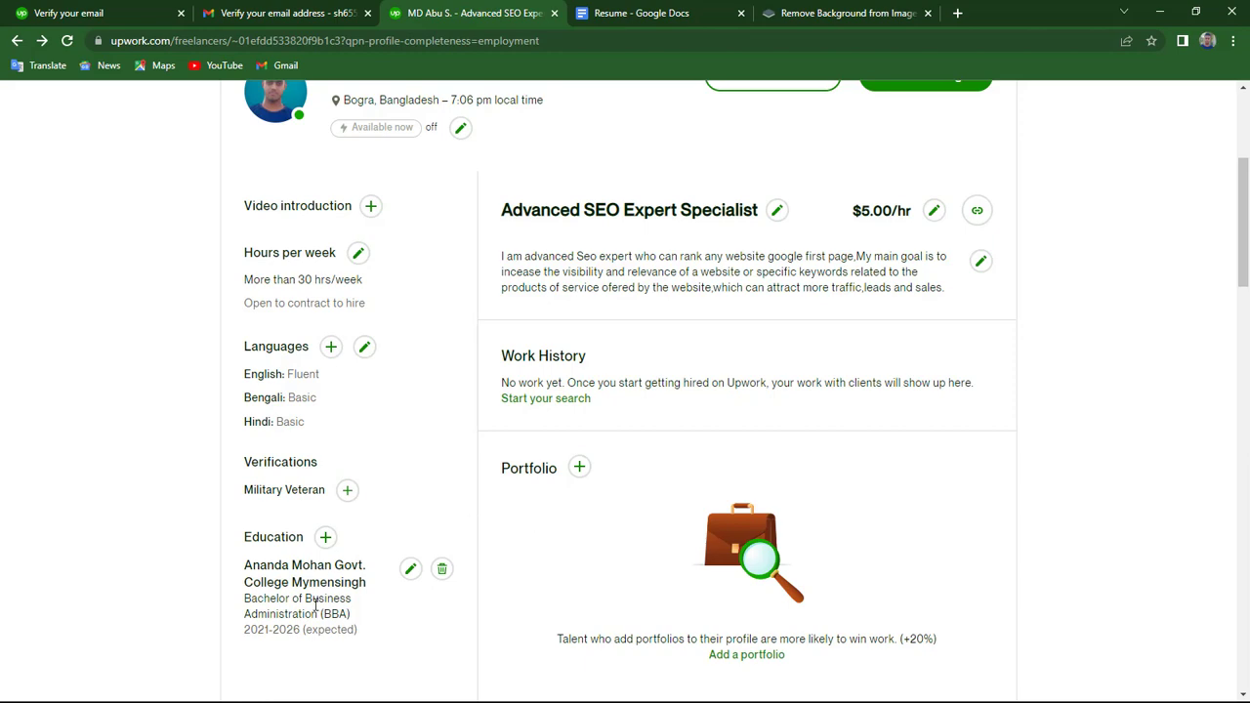
scroll(589, 493, up, 3)
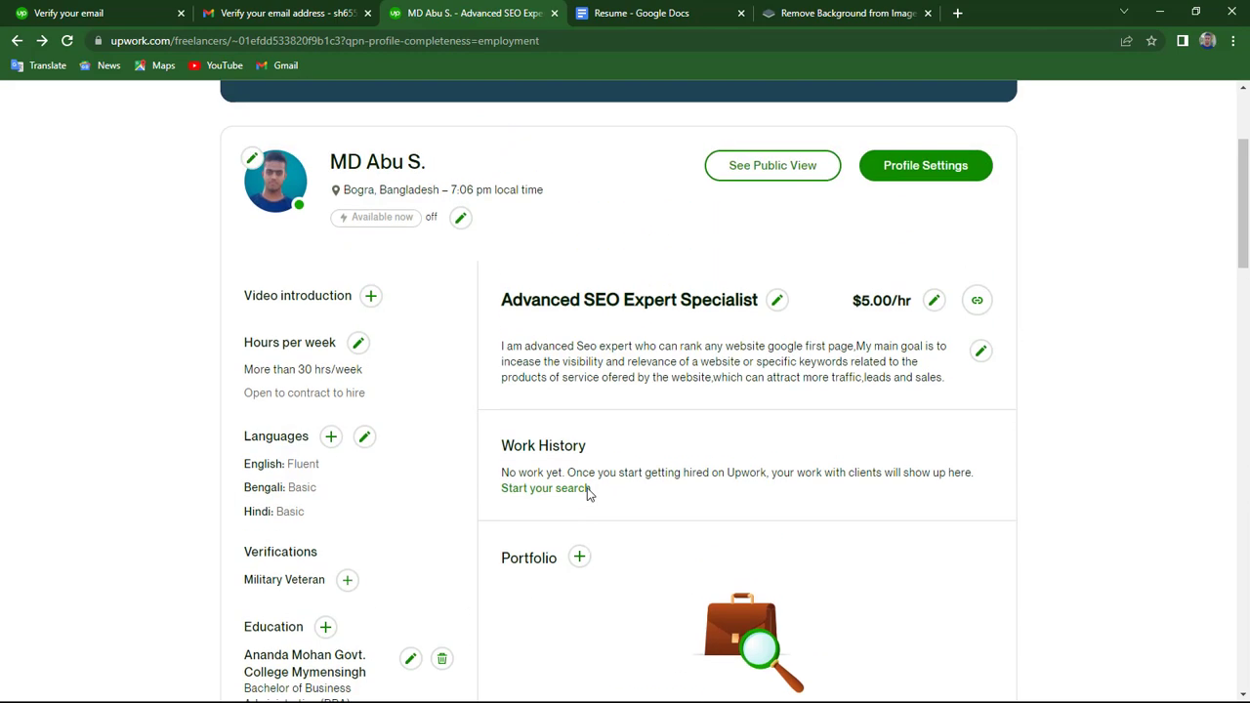
scroll(630, 543, down, 5)
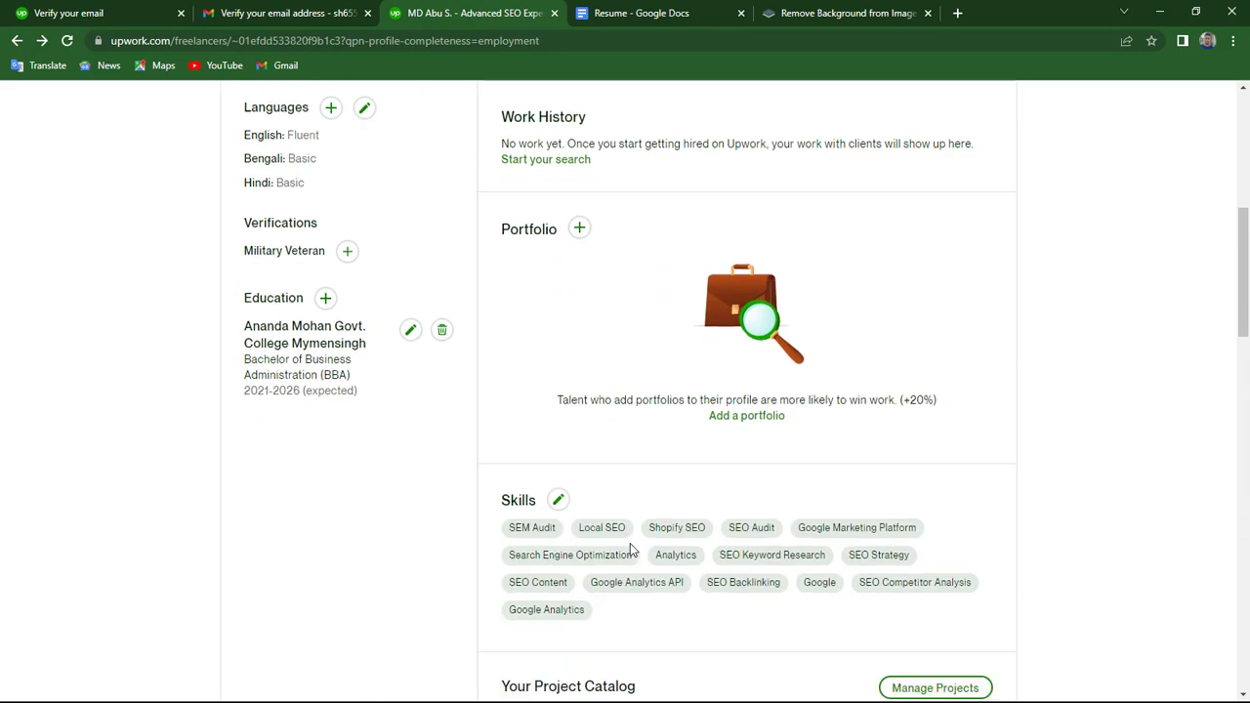
scroll(616, 454, up, 2)
click(579, 389)
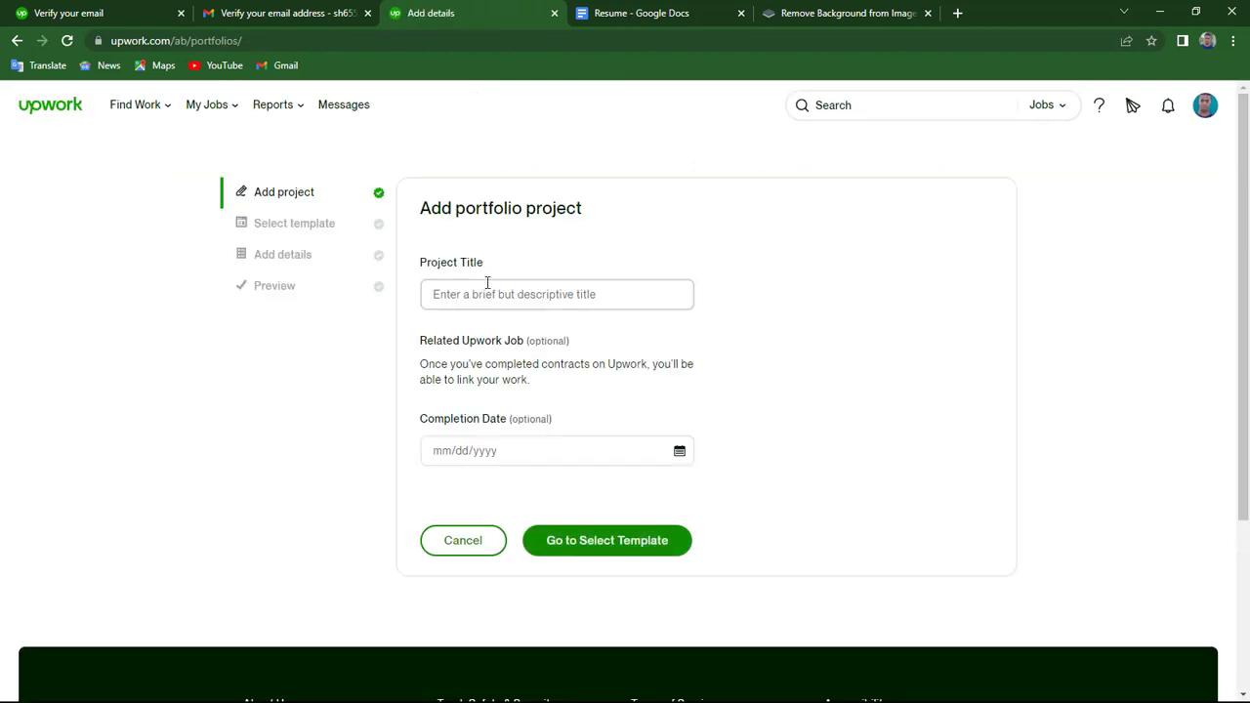
Title the portfolio project 'Local seo expert' with completion date 02/07/2023
click(487, 284)
text(Local seo expert)
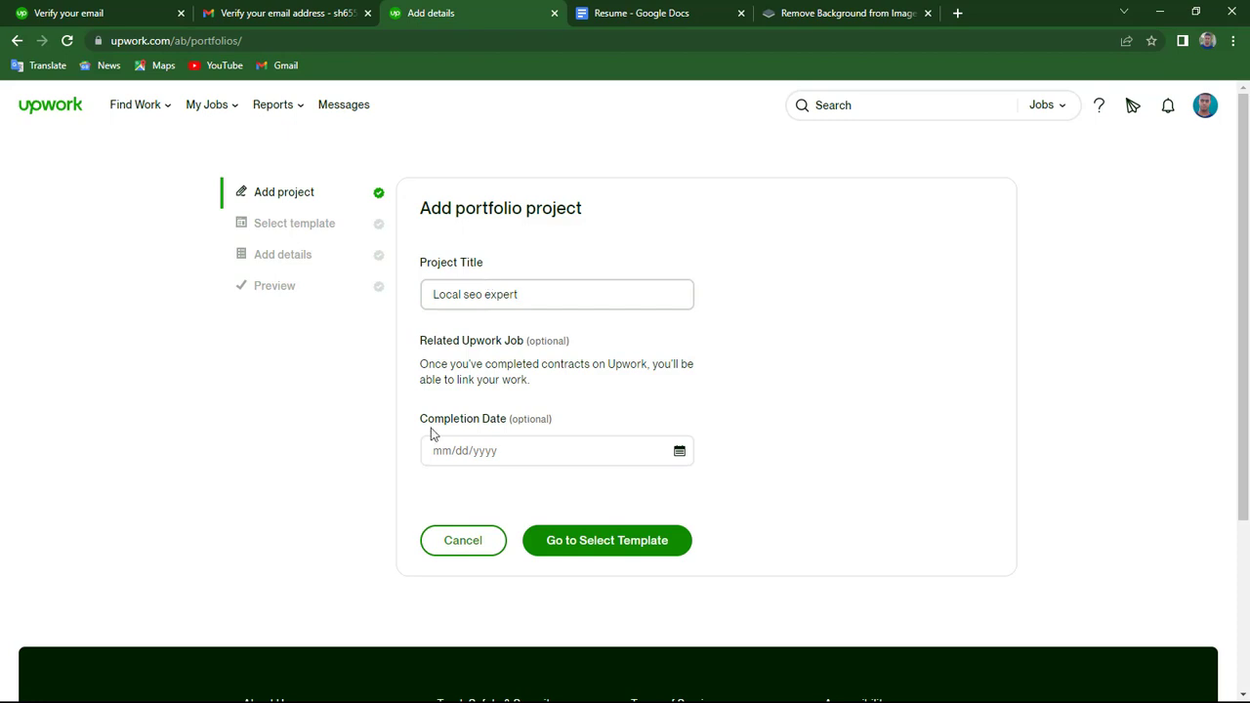
click(508, 445)
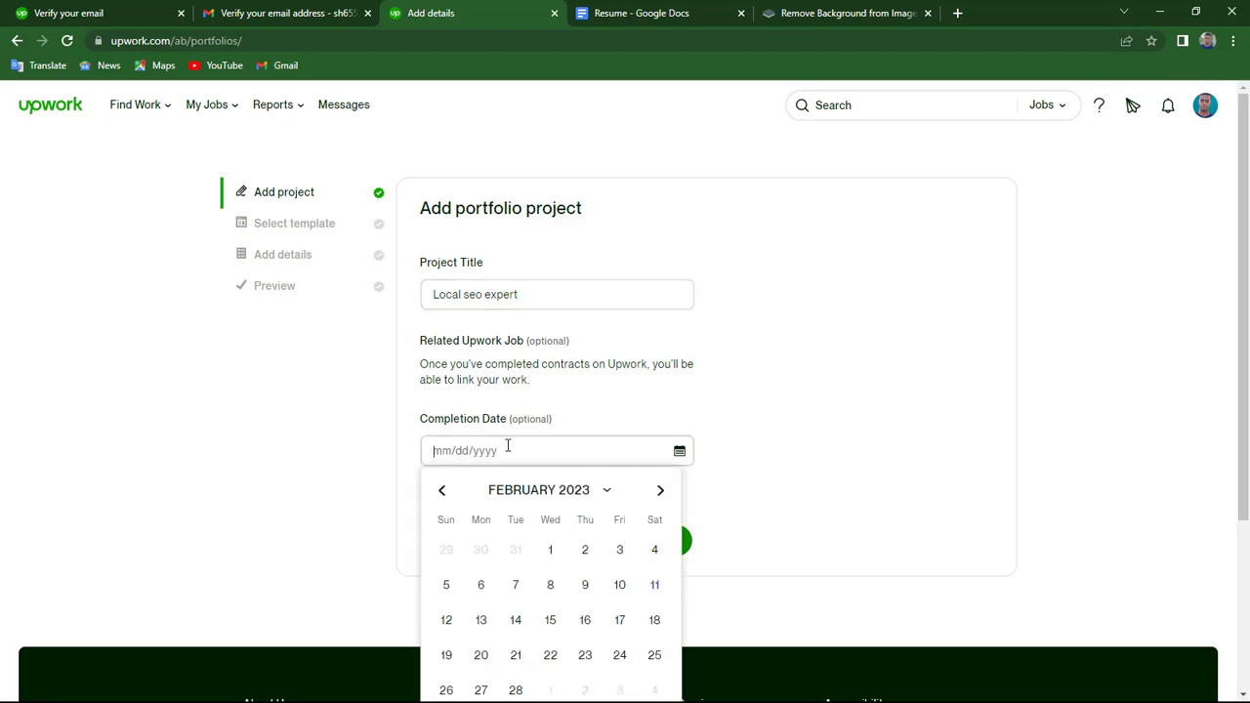
click(516, 585)
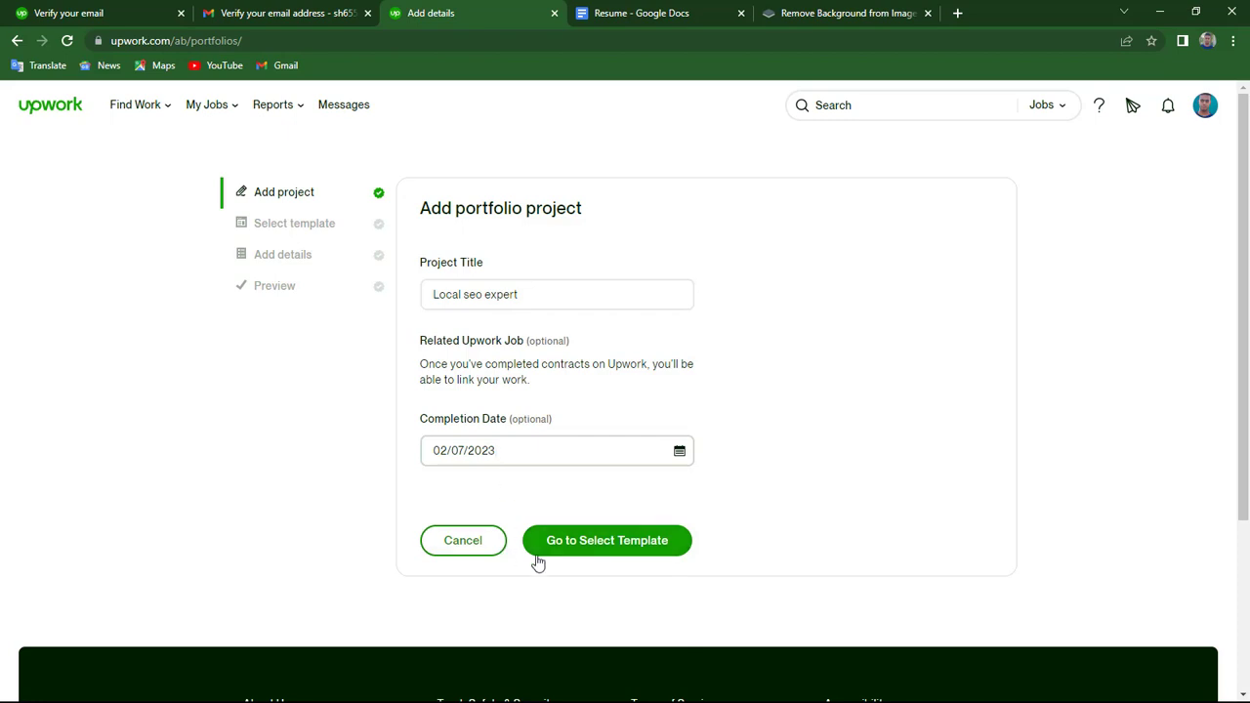
Choose the Gallery template, continue to Add details, and minimize the Upwork window
click(606, 543)
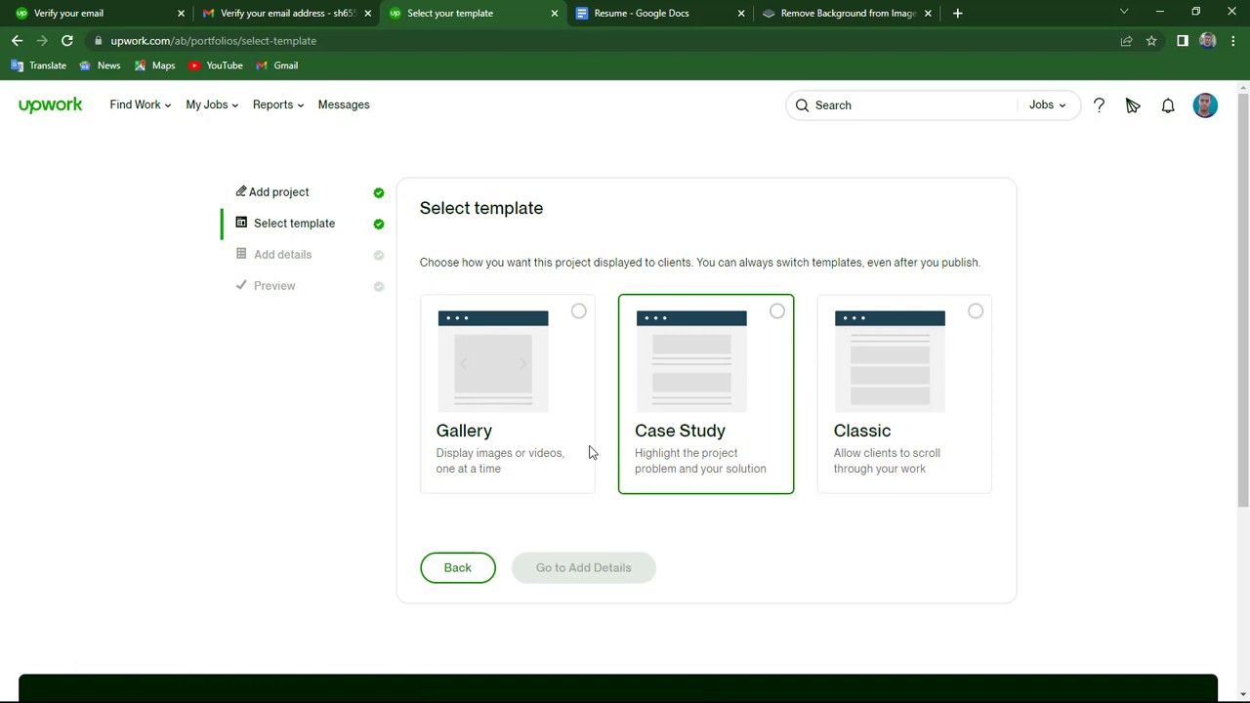
click(545, 455)
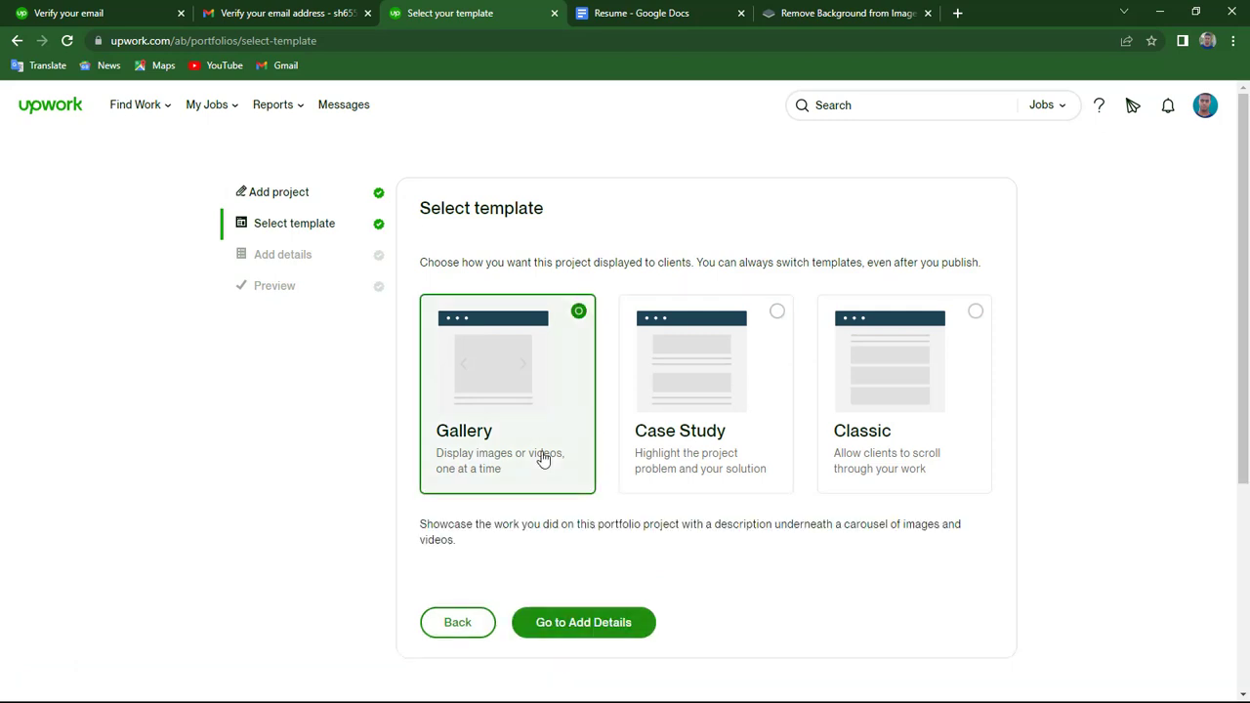
click(583, 625)
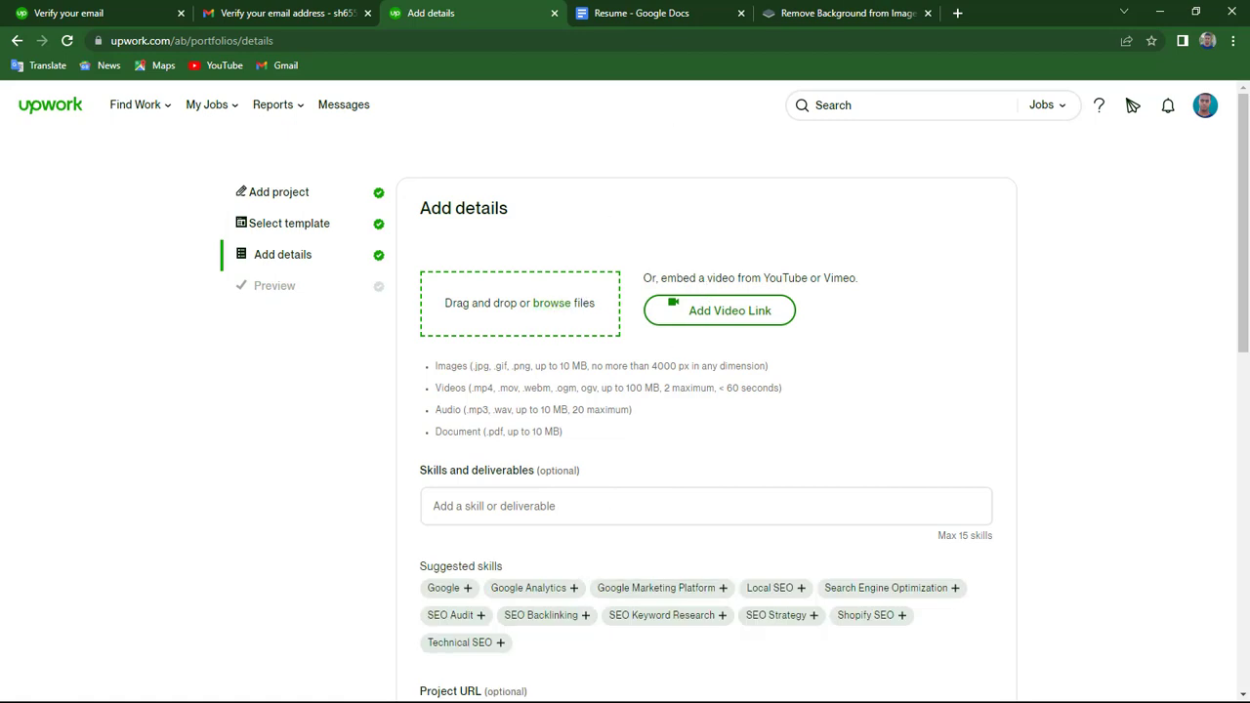
click(1160, 10)
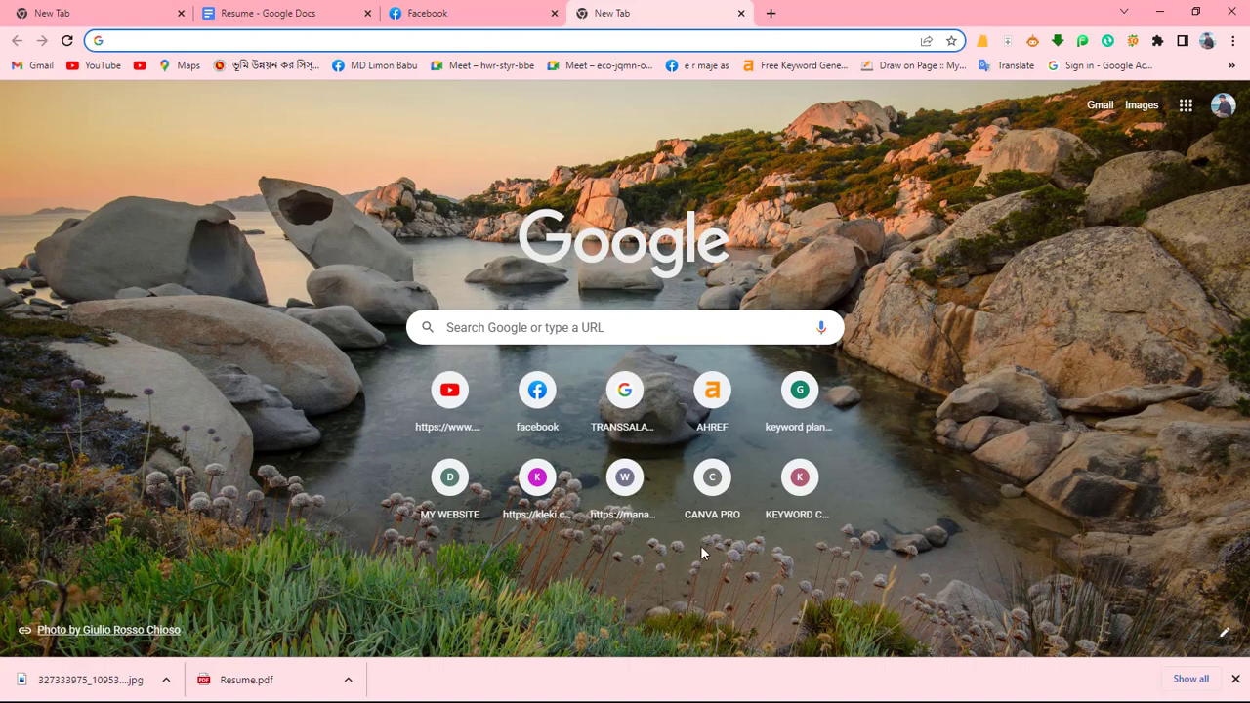
Load the allamerican.org website in the new tab and select its full address
click(670, 325)
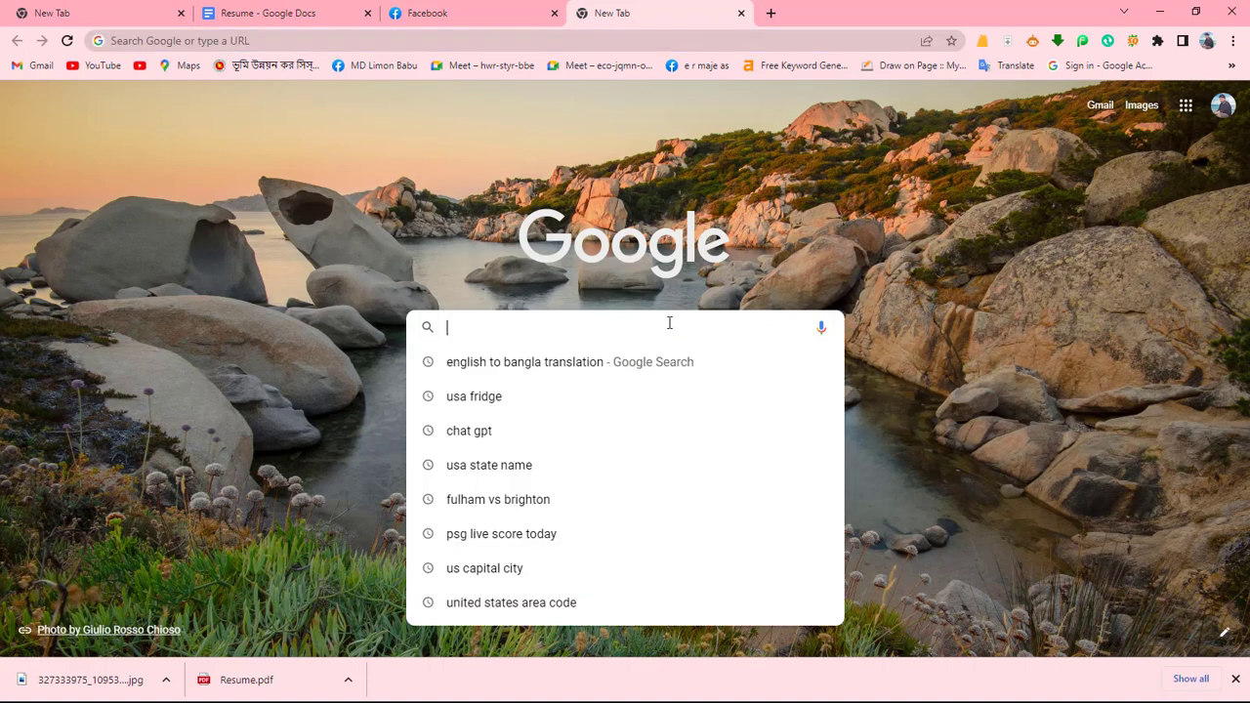
text(a;ll)
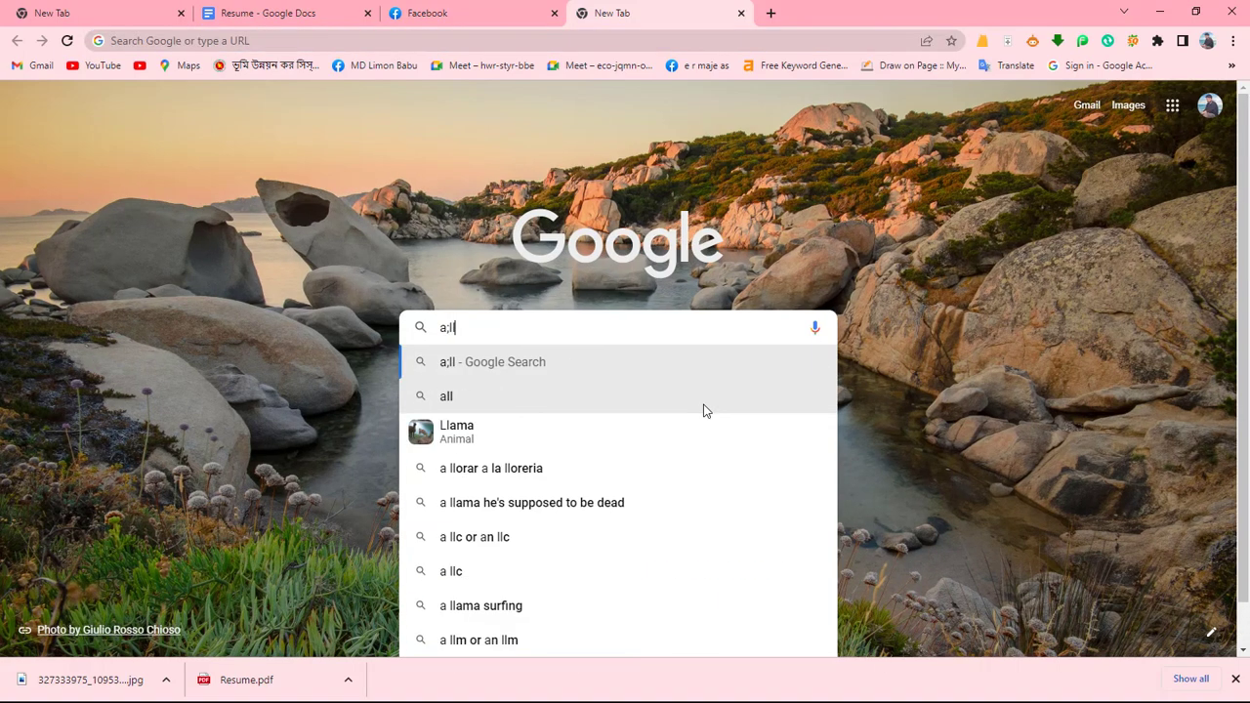
key(BackSpace)
key(BackSpace)
text(lla)
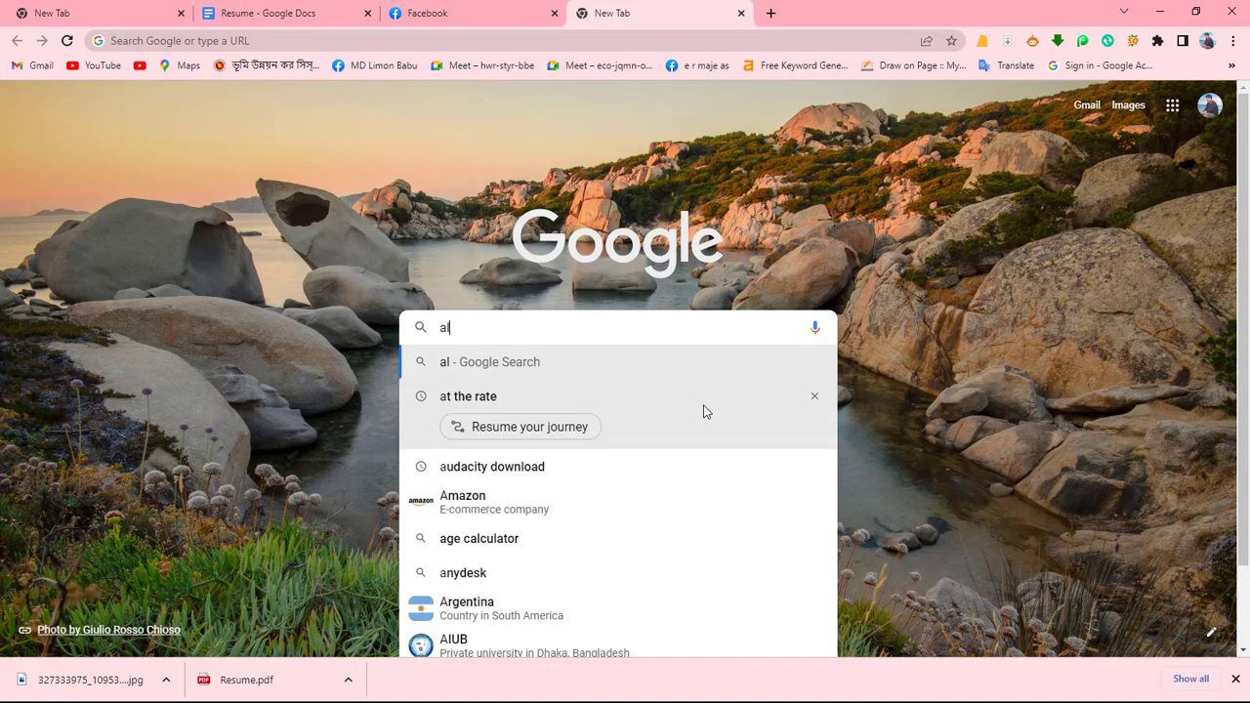
text(me)
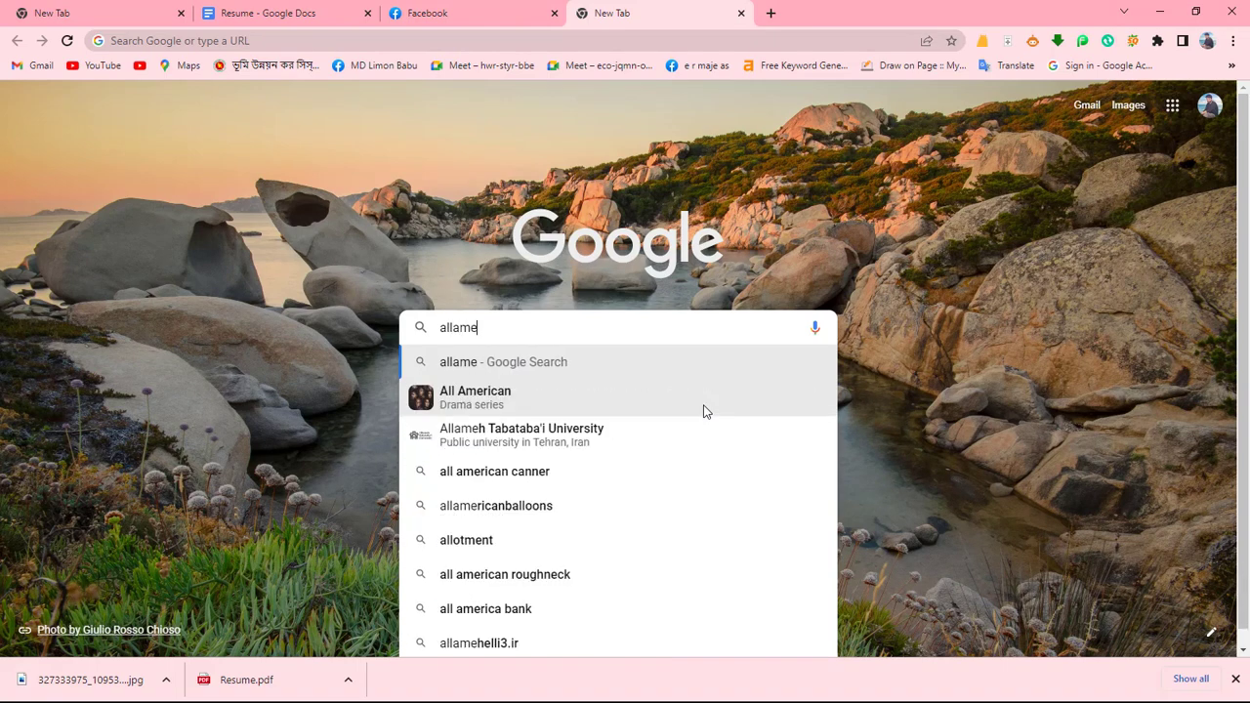
text(rica)
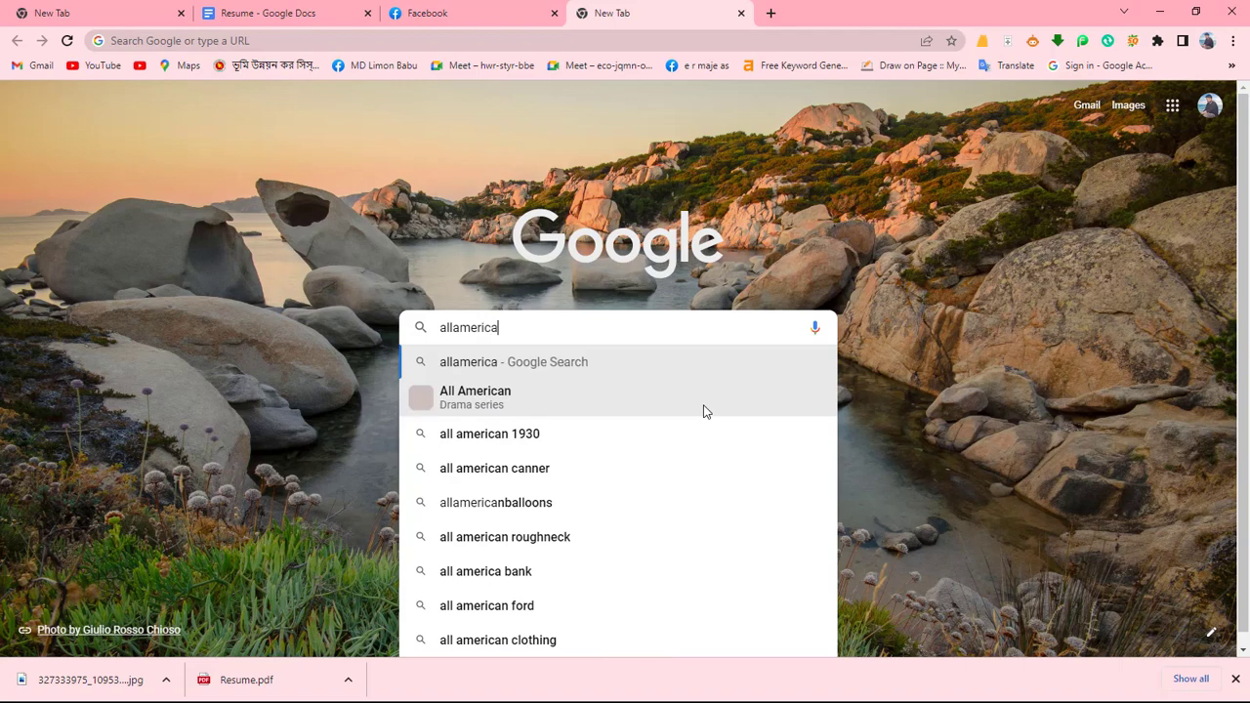
text(n.or)
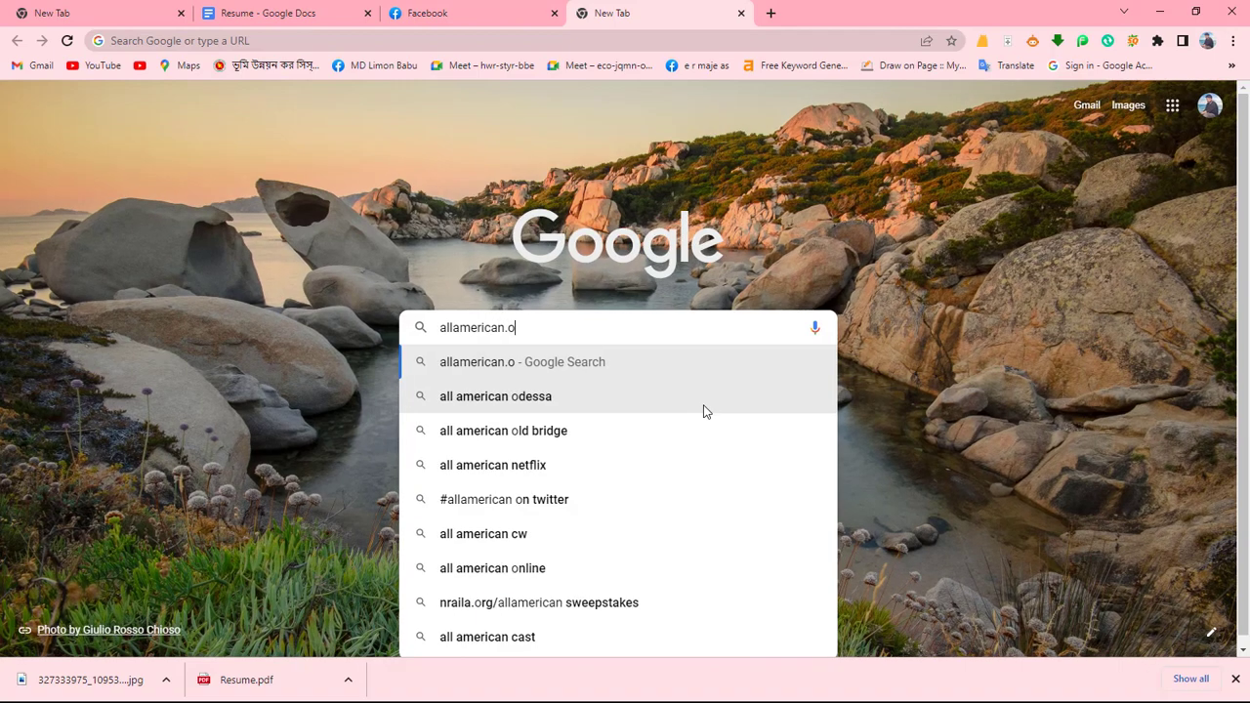
text(g)
key(Return)
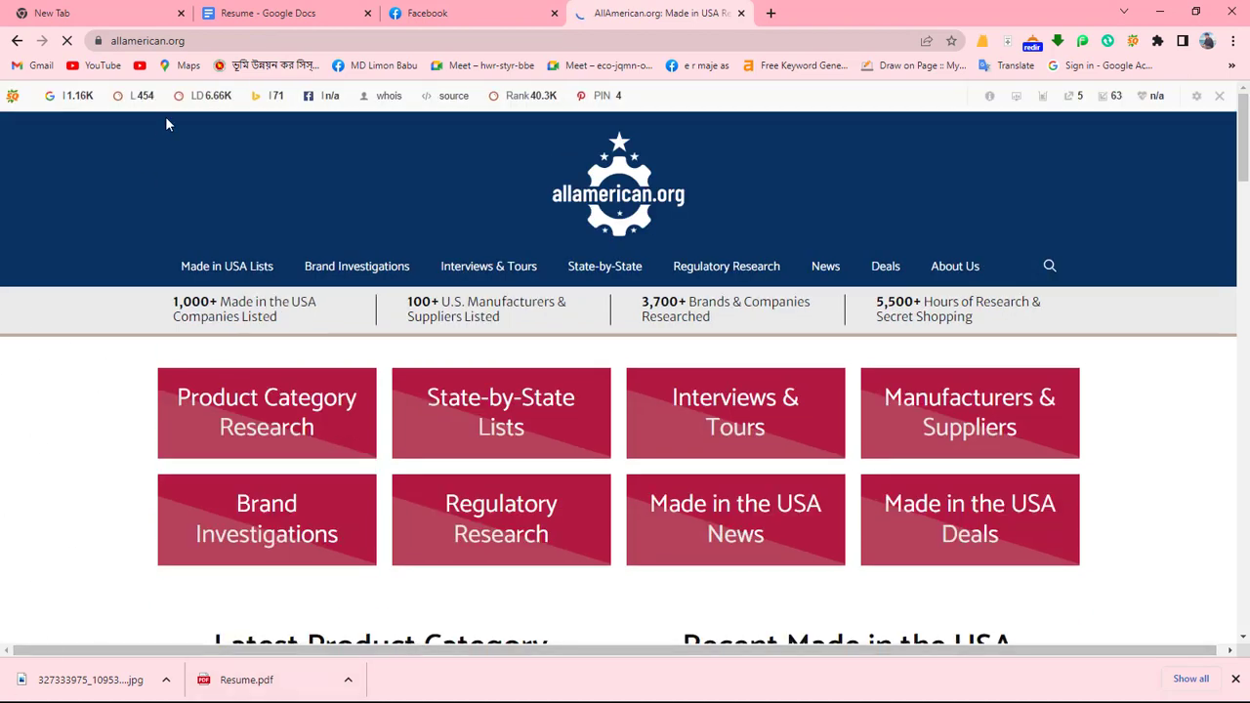
click(161, 40)
key(ctrl+c)
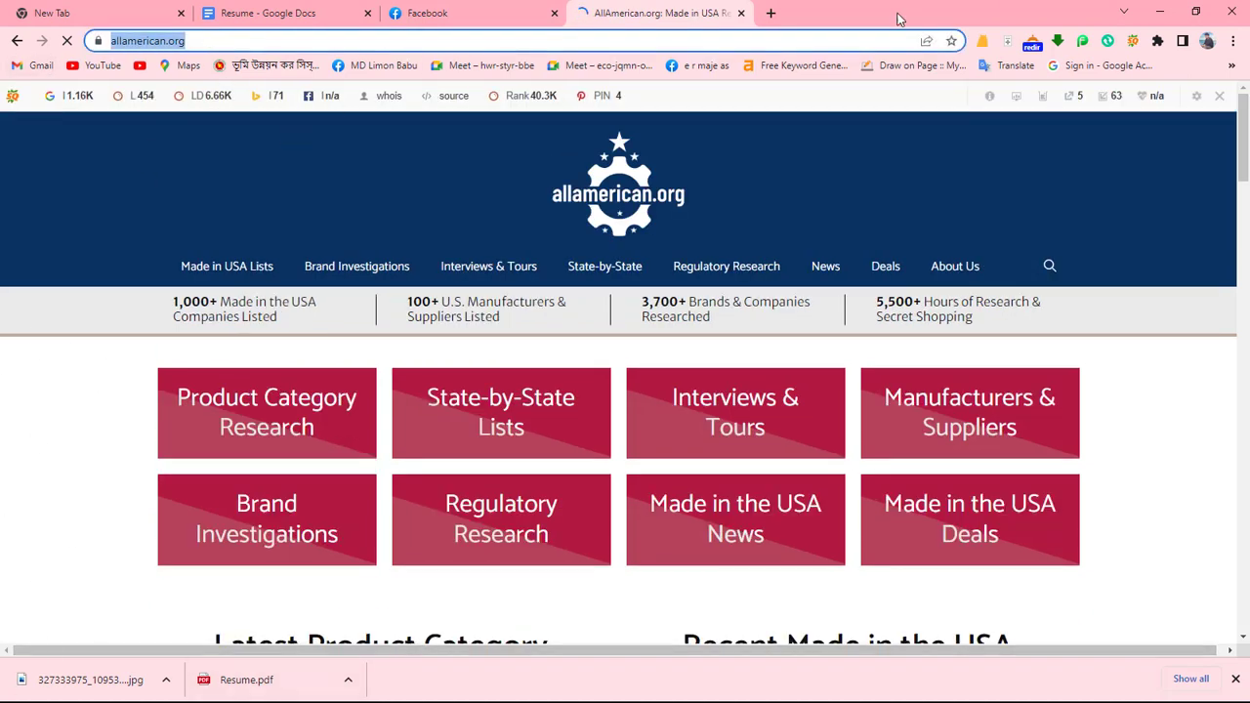
In a fresh tab, search Google for semrush and open the Semrush homepage
click(772, 12)
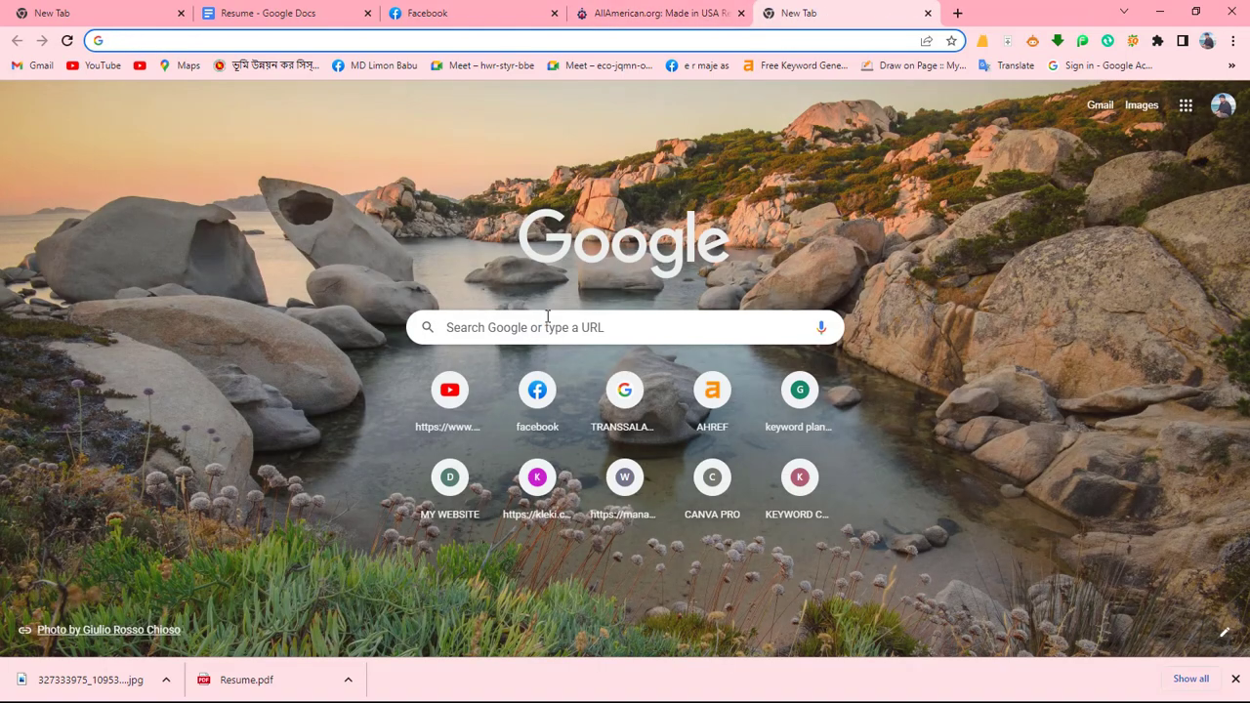
click(547, 322)
text(se)
click(518, 396)
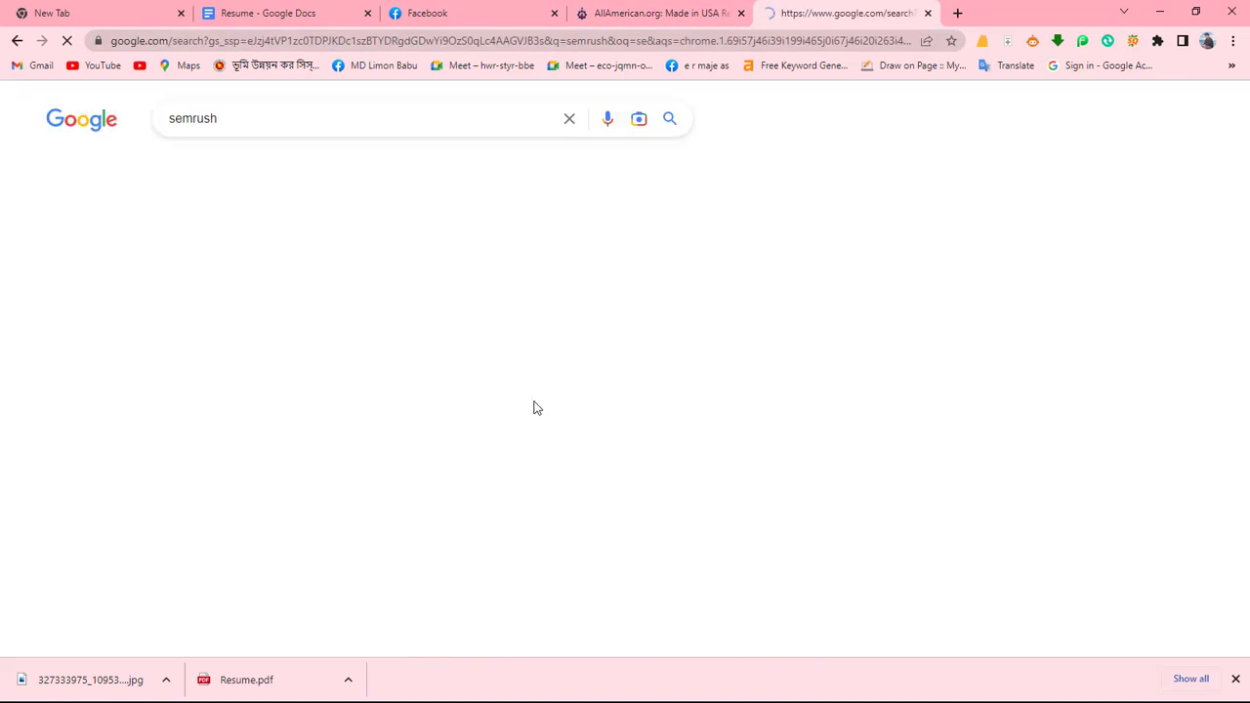
click(314, 257)
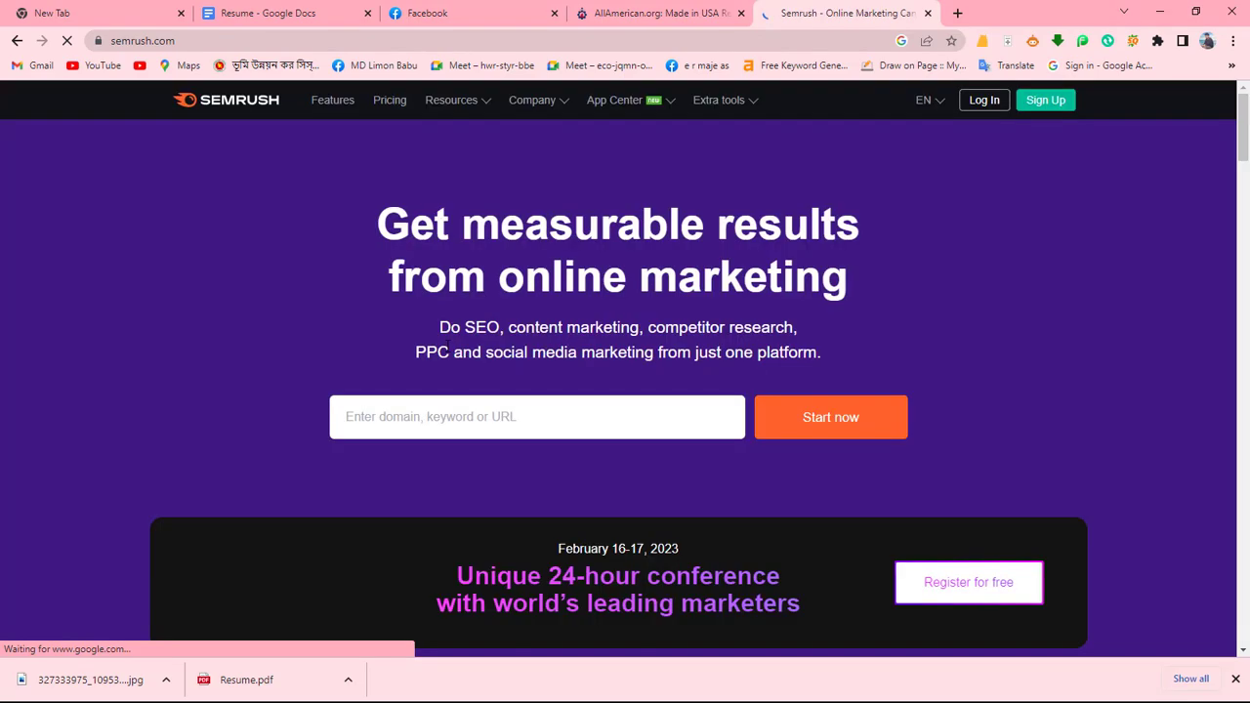
scroll(424, 459, down, 3)
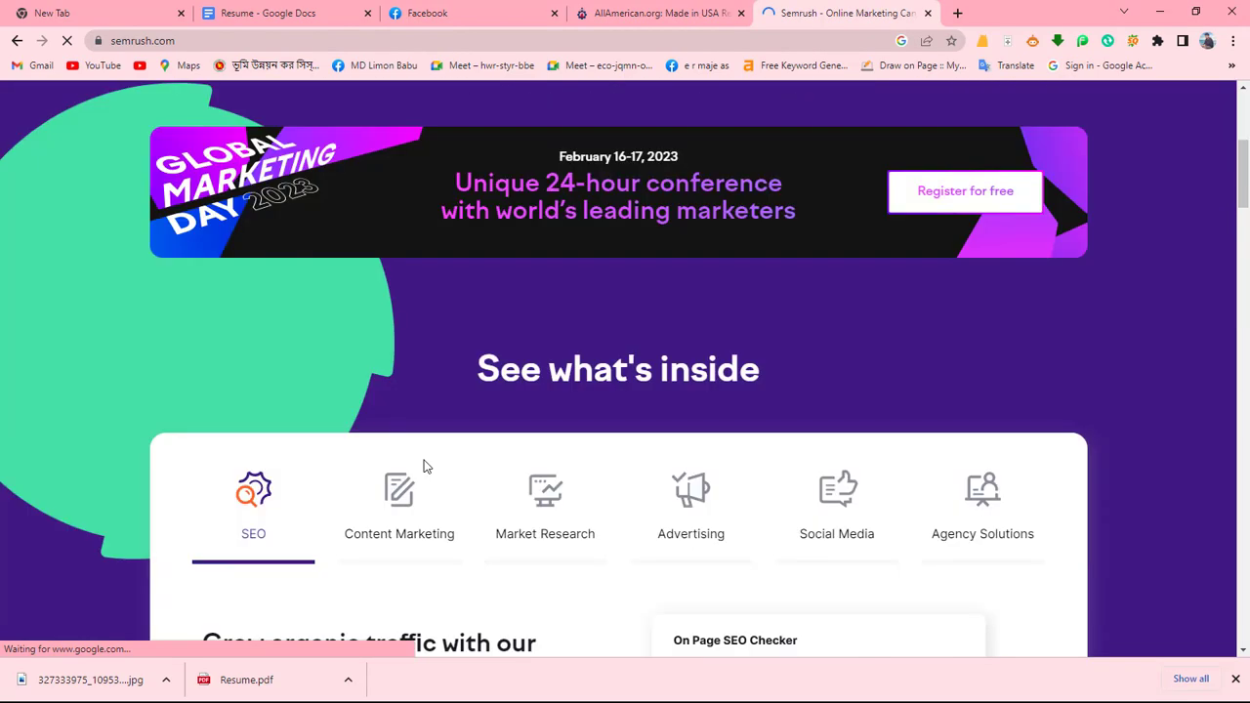
scroll(293, 391, up, 3)
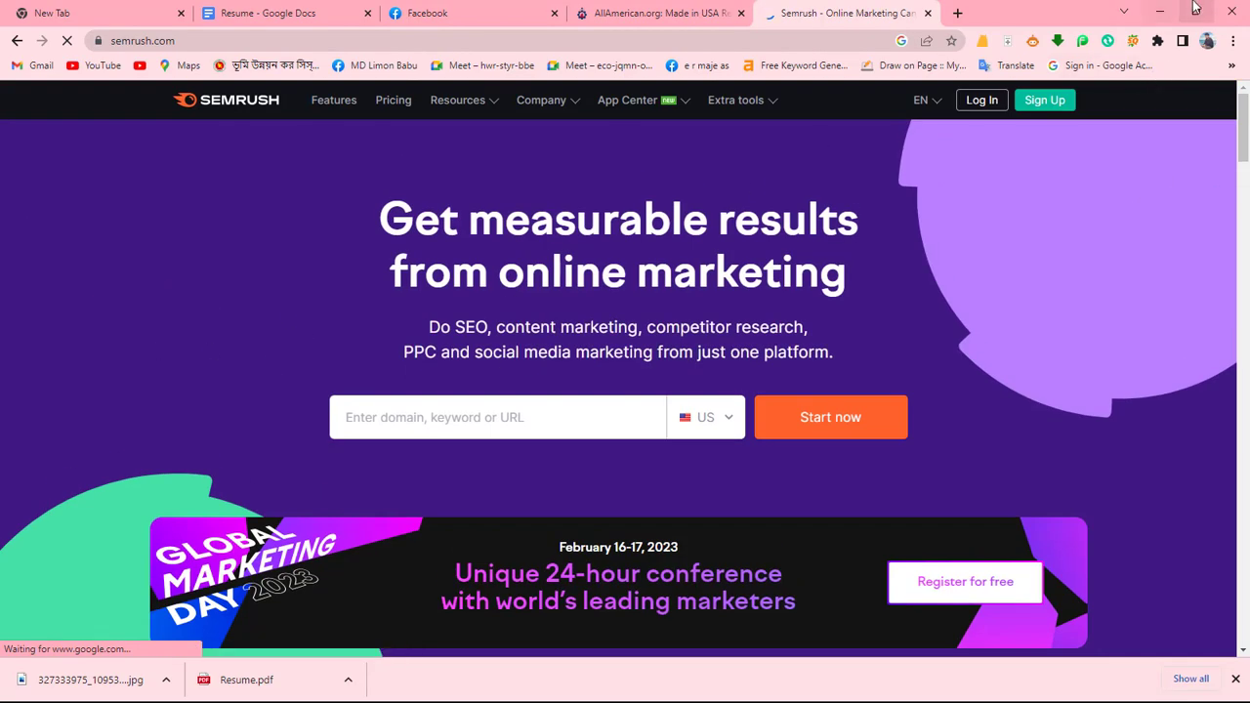
Go to the Semrush sign-in page and log in with a Google account
click(1196, 12)
click(581, 174)
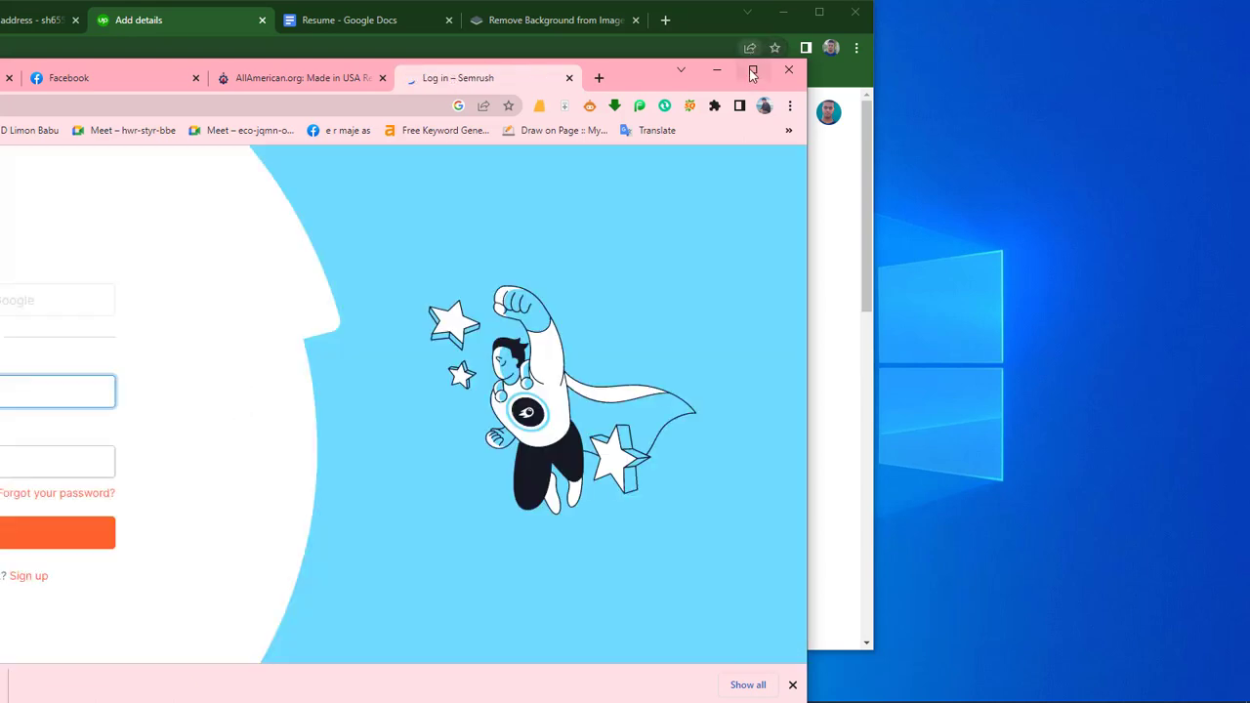
click(752, 70)
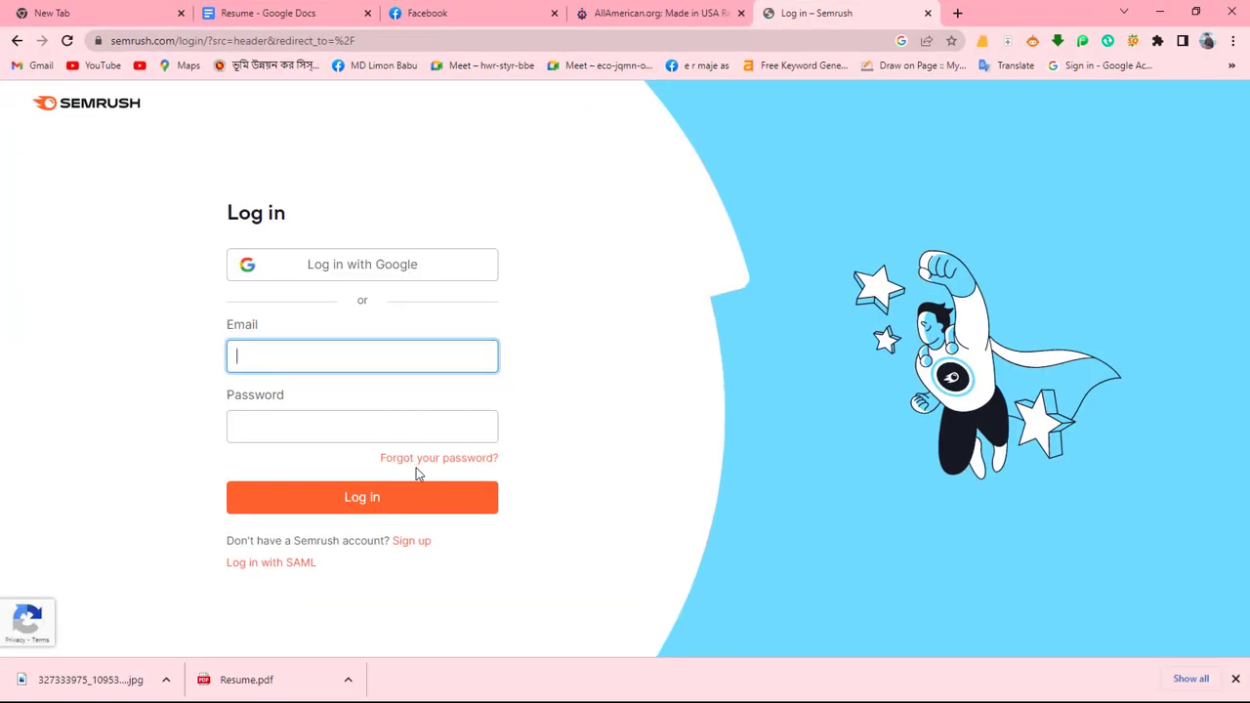
click(399, 273)
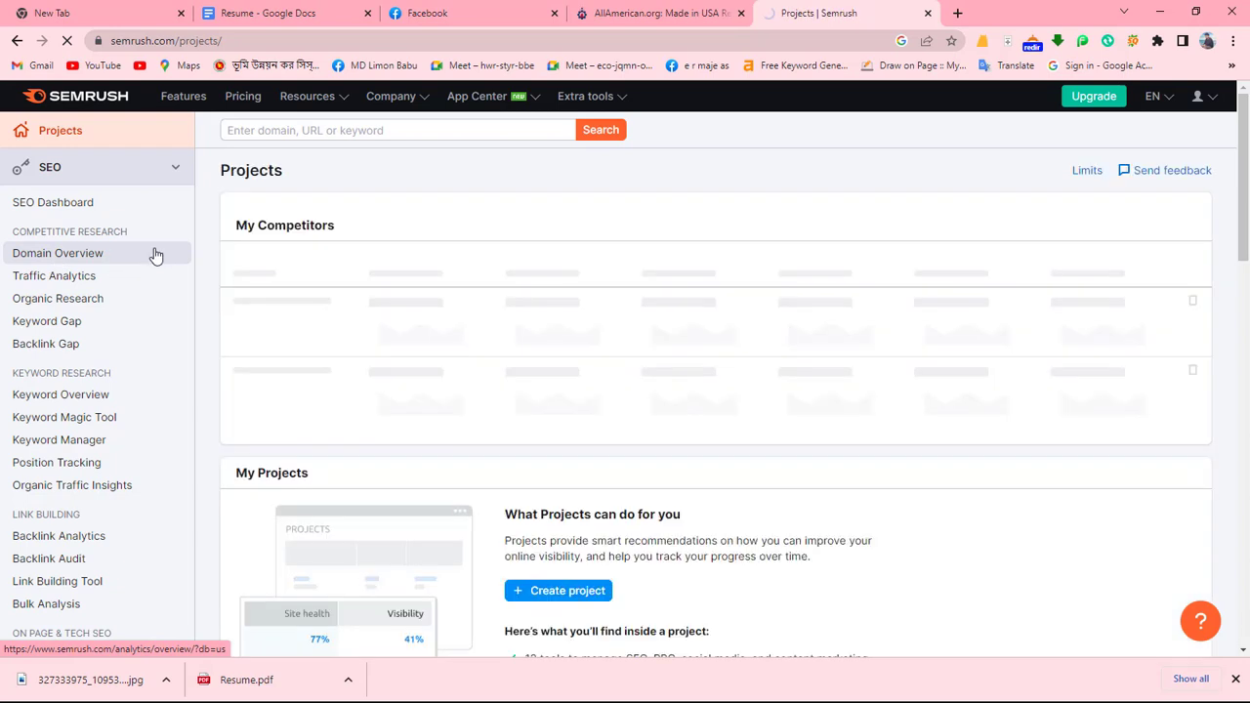
Run Domain Overview on allamerican.org: Authority Score 33, 62.9K organic traffic, 6.7K backlinks
click(133, 258)
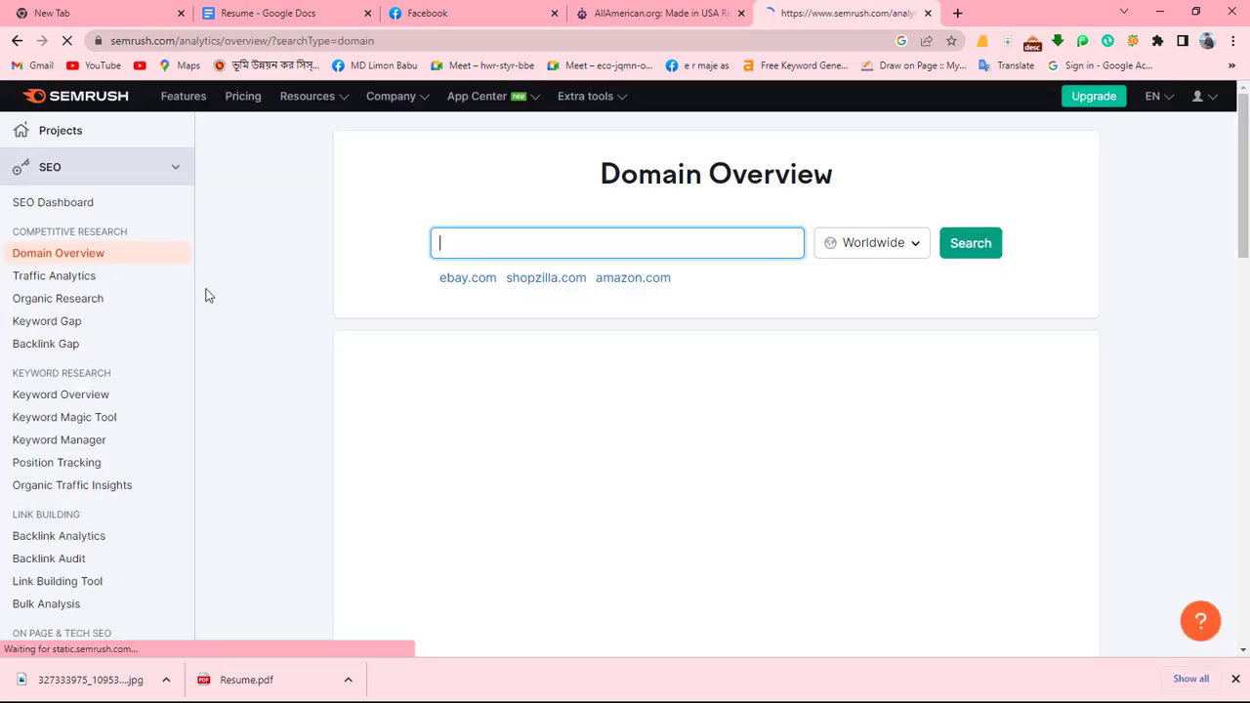
key(ctrl+v)
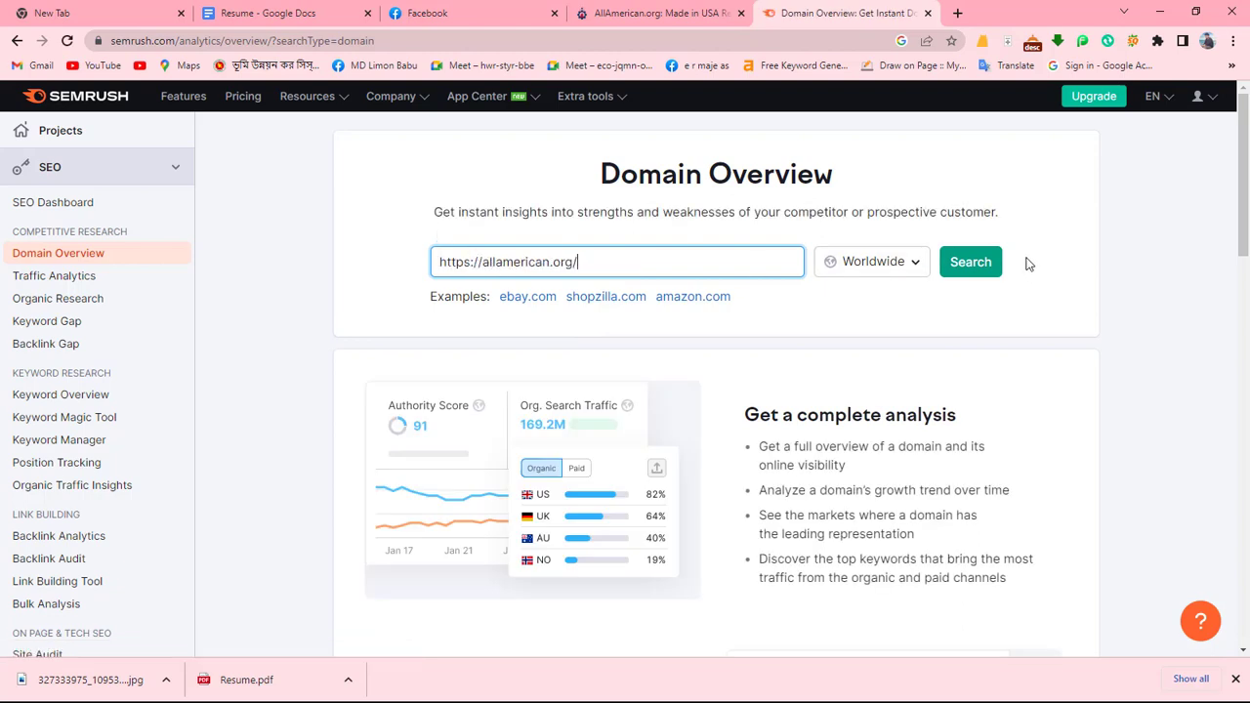
click(999, 269)
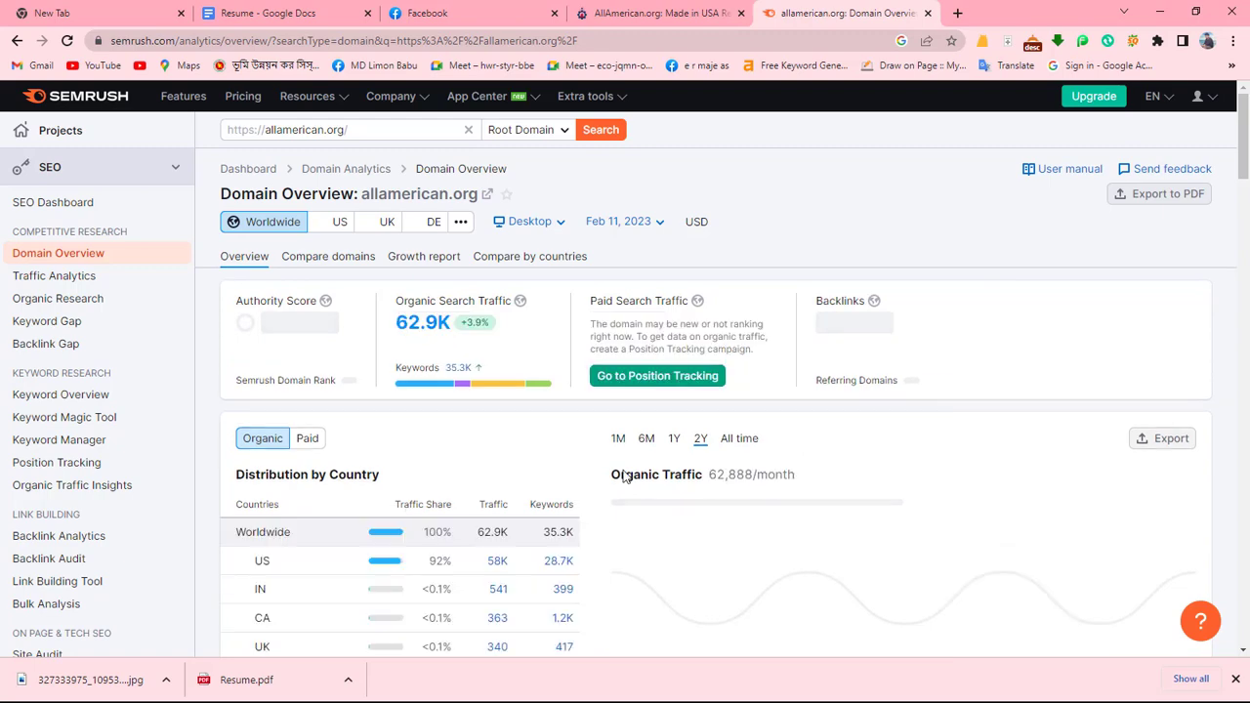
scroll(807, 533, down, 2)
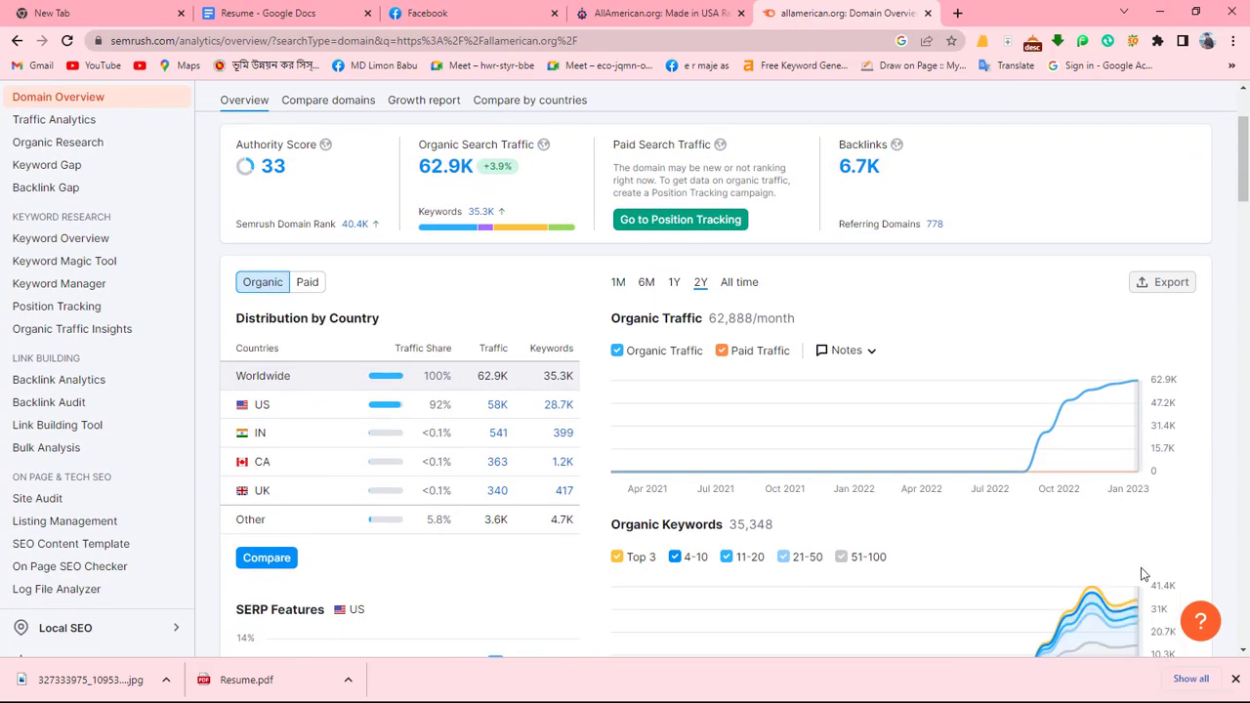
scroll(1143, 574, up, 2)
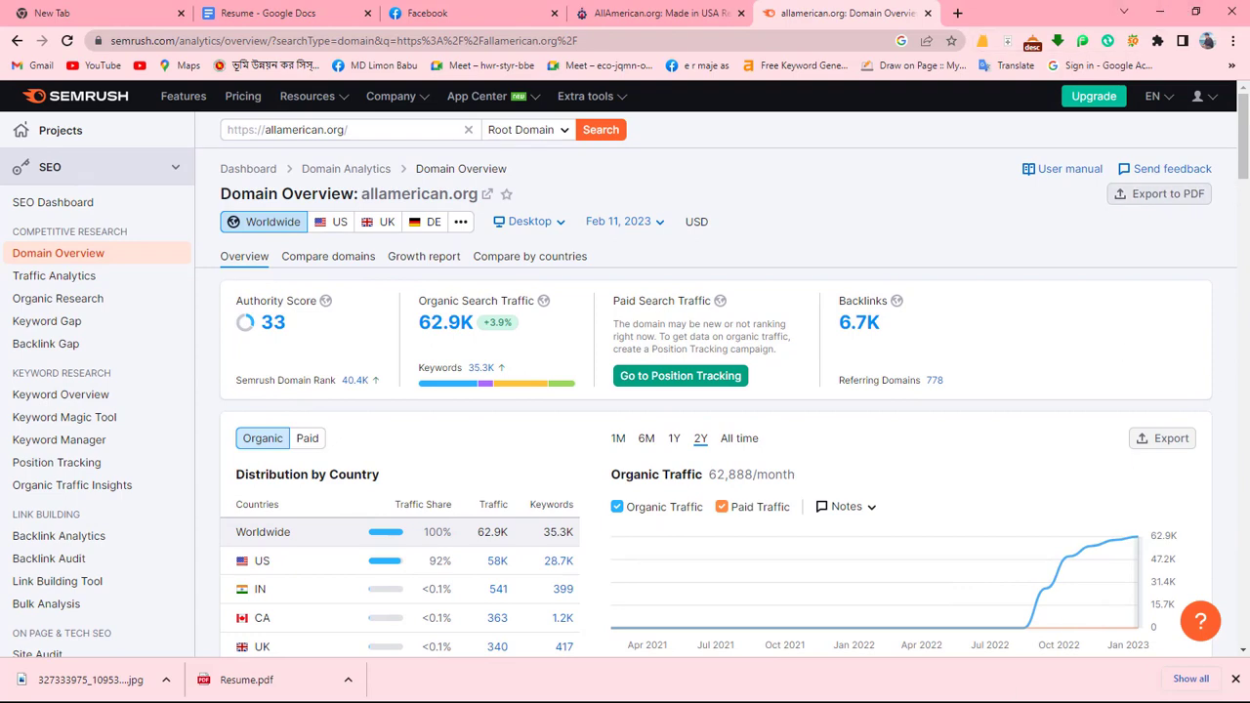
click(1196, 12)
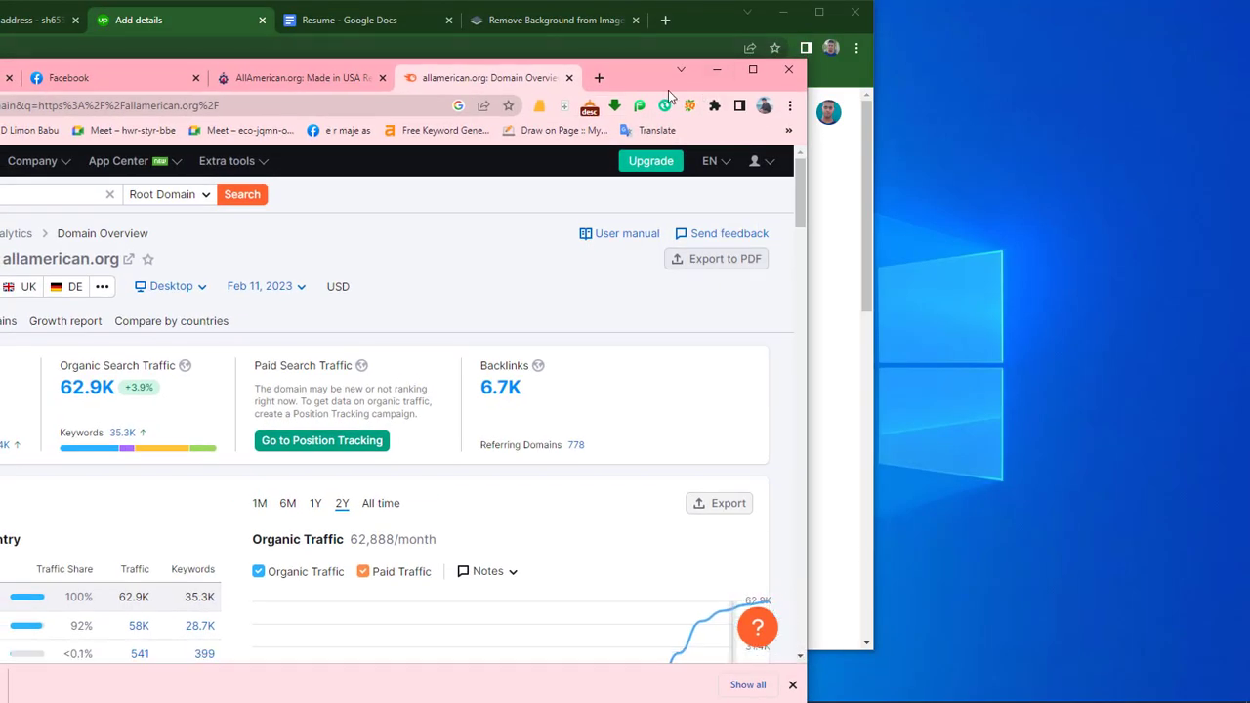
Capture the allamerican.org Organic Traffic chart with Lightshot and save it as Screenshot_4 on Desktop
drag(668, 89, 895, 69)
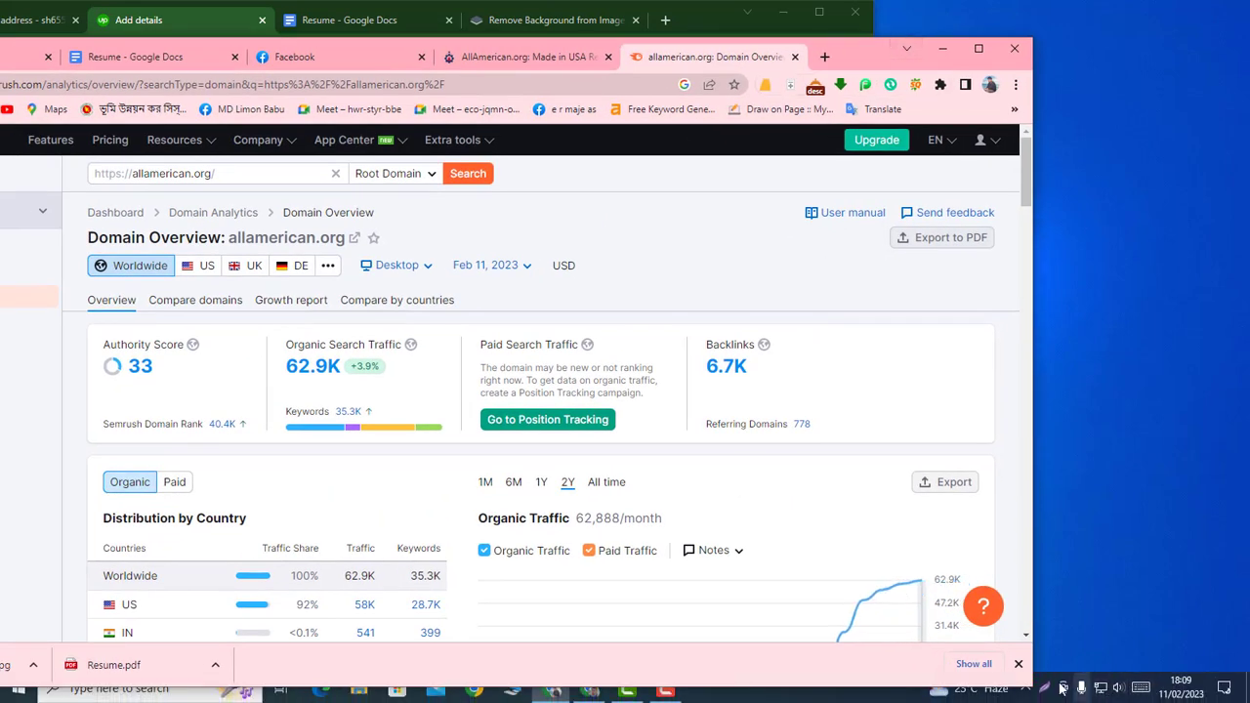
scroll(648, 466, down, 3)
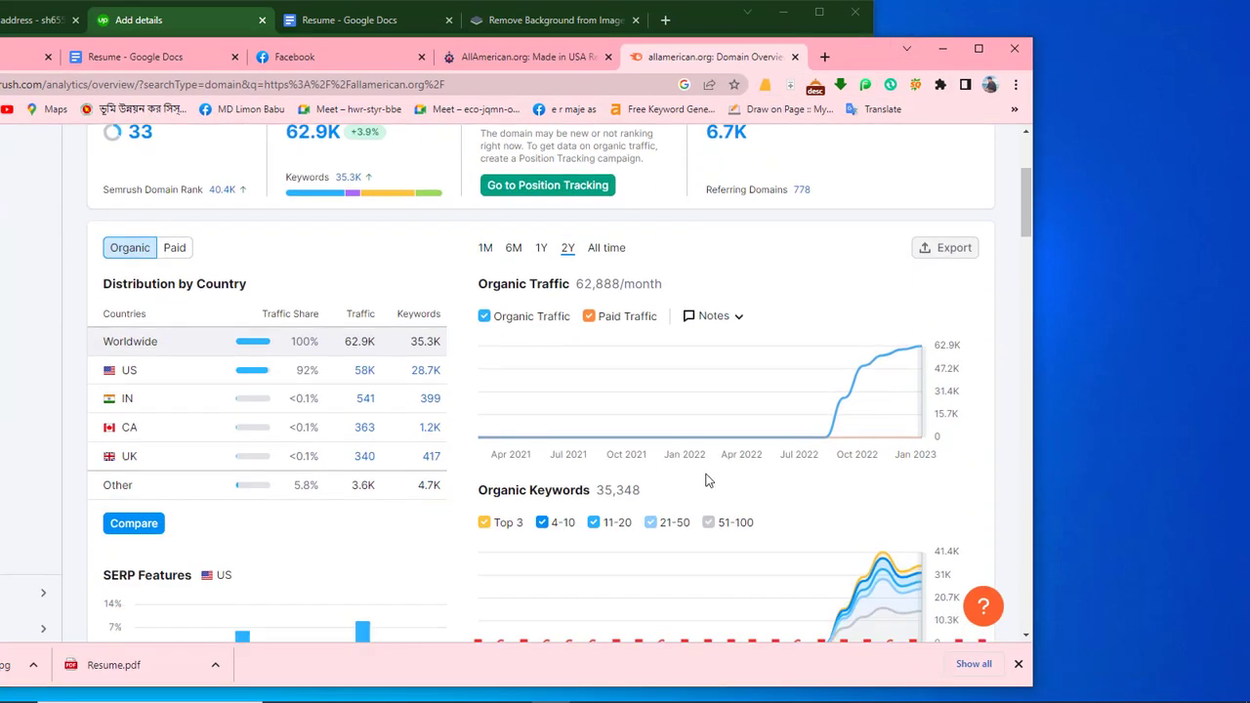
drag(830, 62, 674, 78)
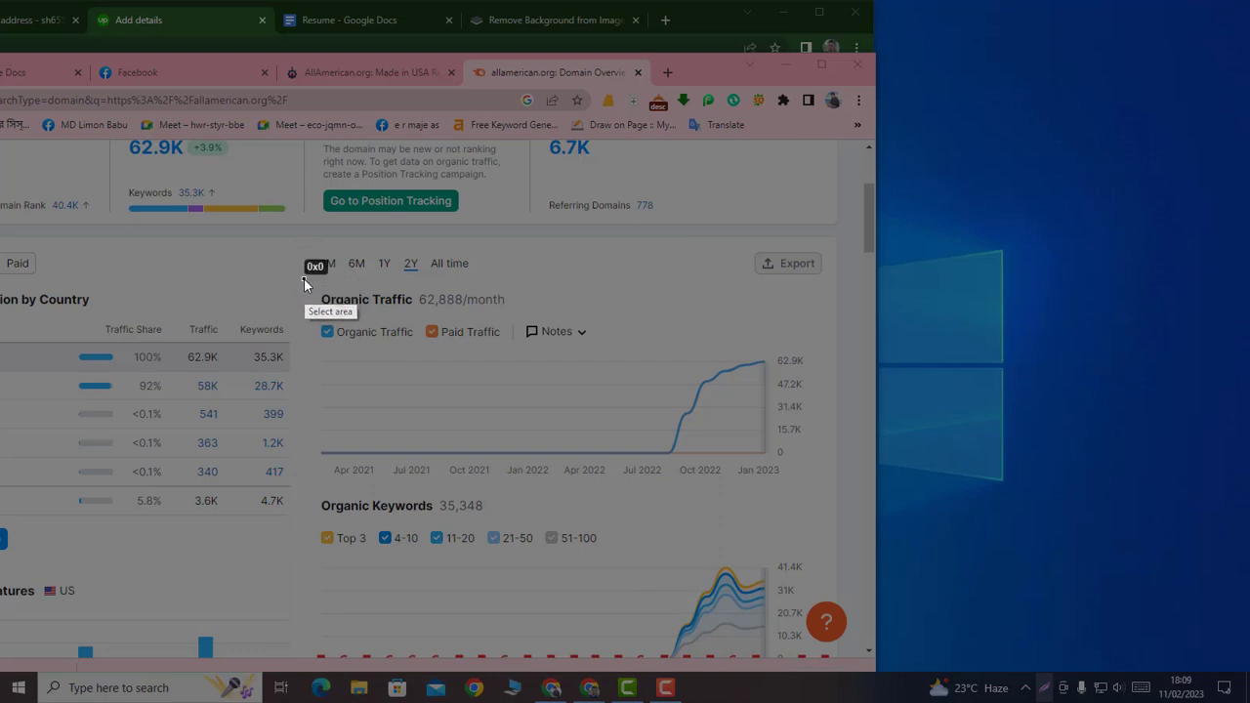
drag(302, 279, 819, 568)
key(ctrl+s)
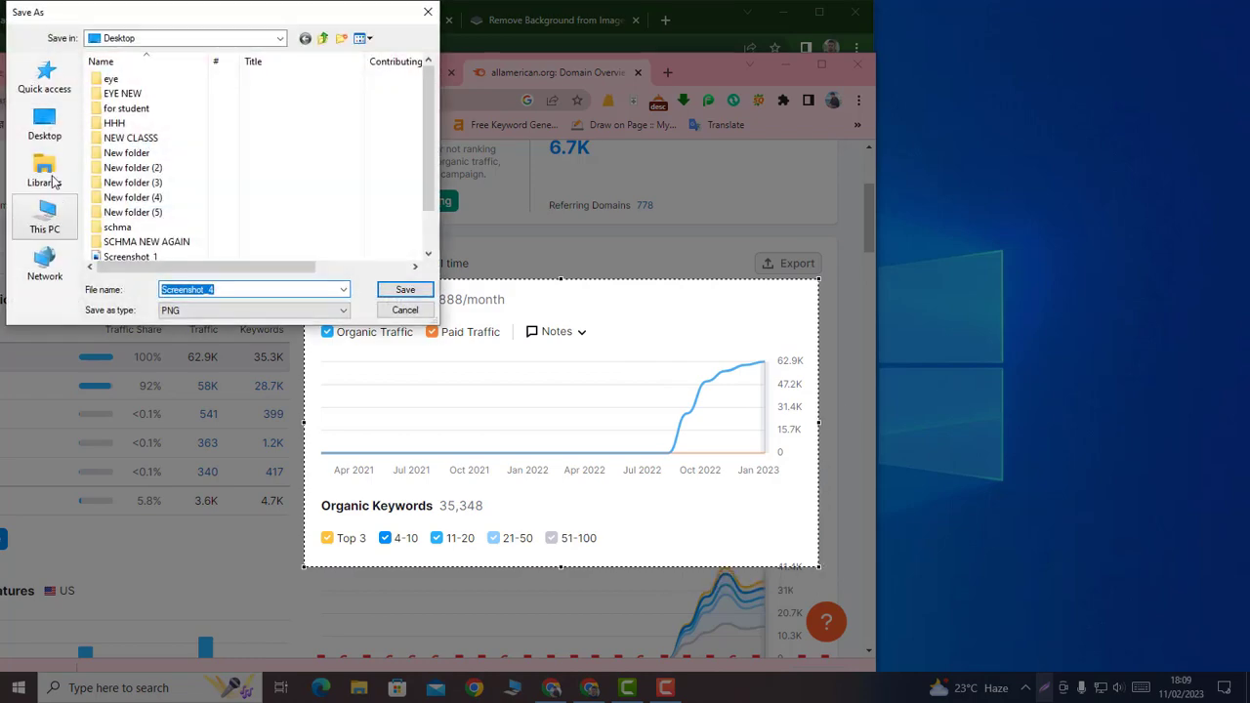
click(406, 297)
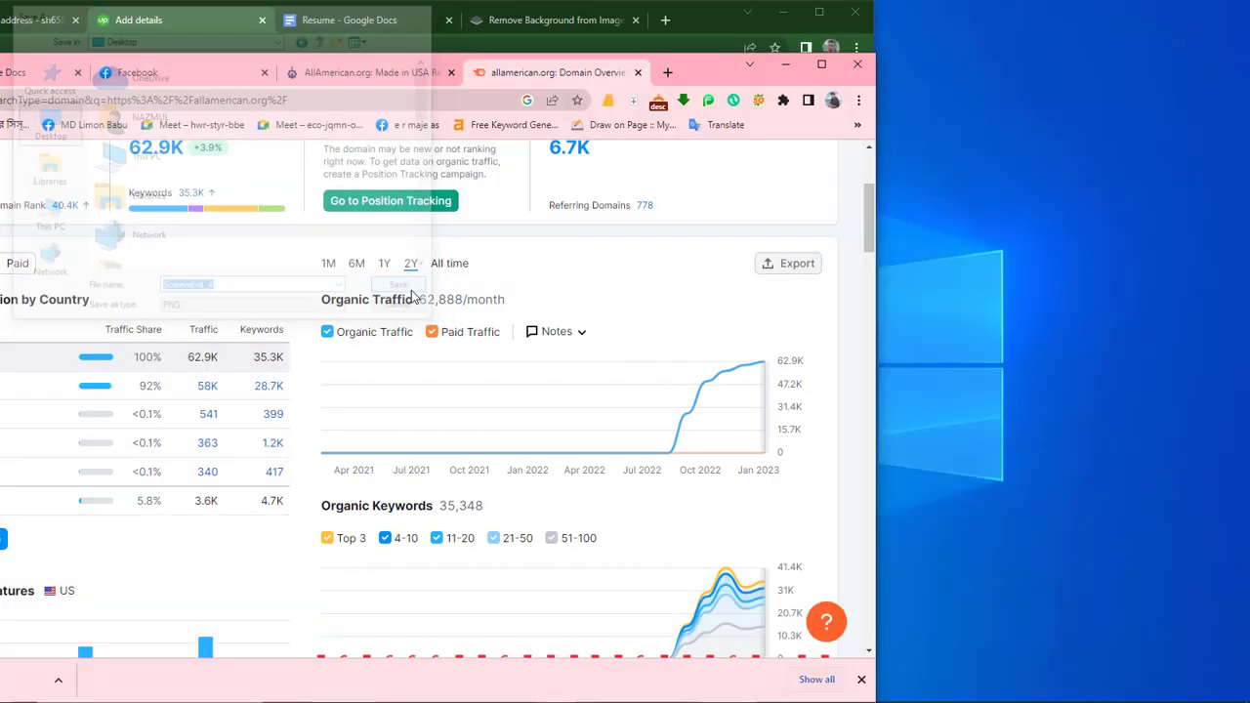
click(822, 65)
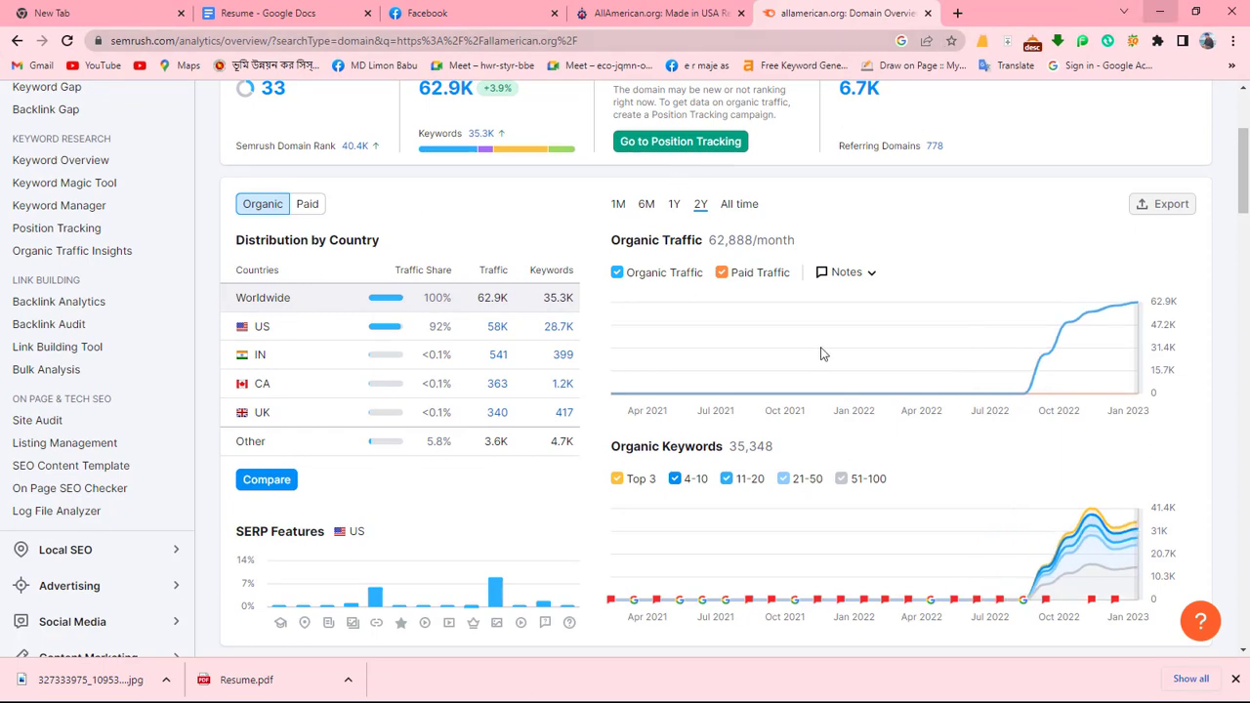
click(1172, 8)
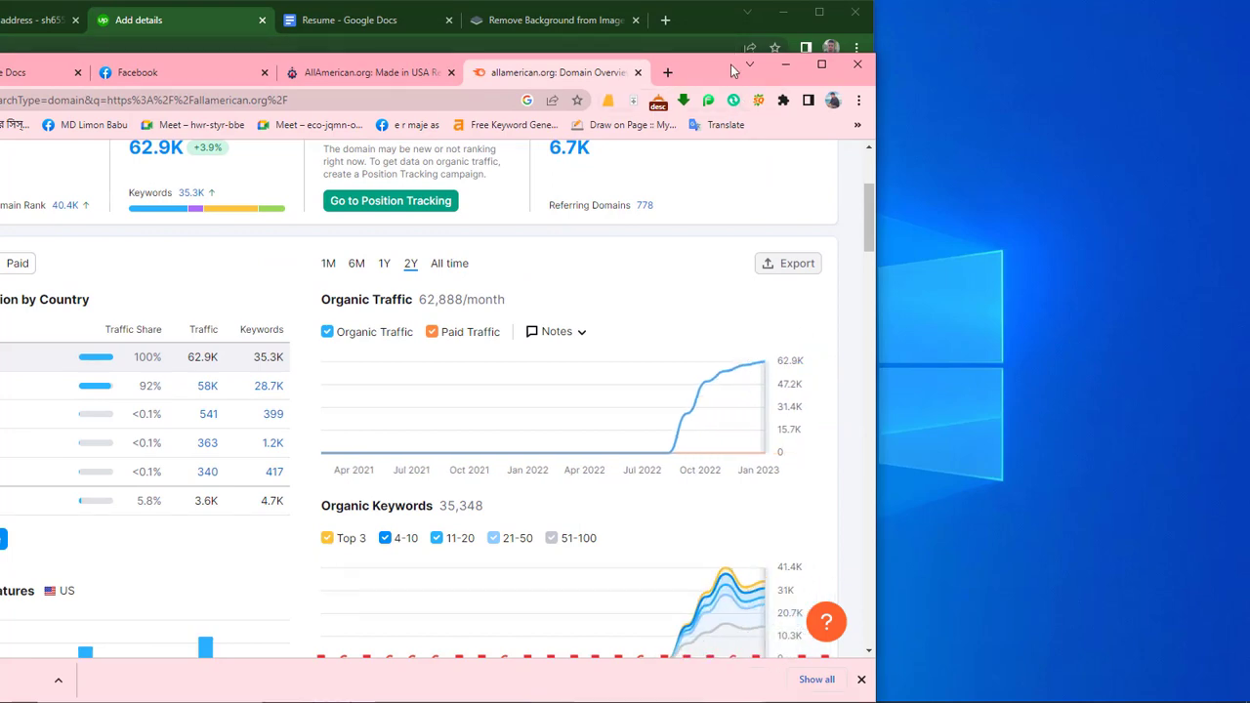
click(714, 20)
Upload Screenshot_4 from the Desktop as the portfolio project image
click(817, 14)
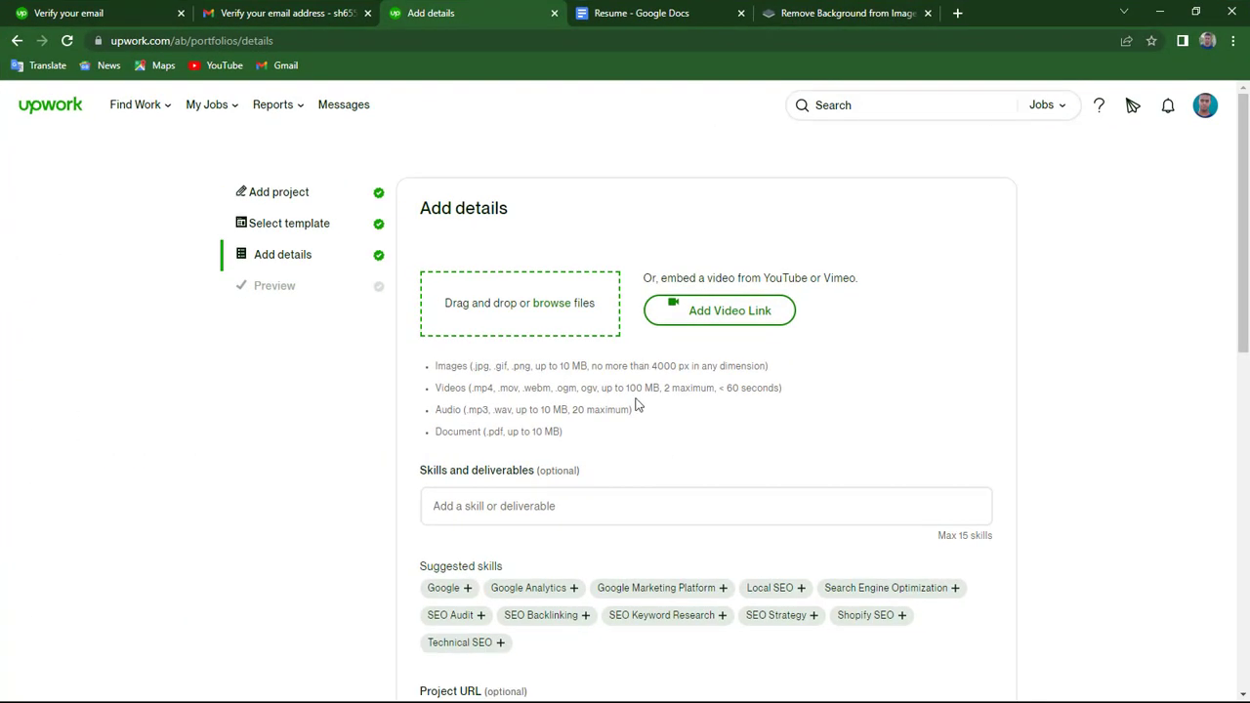
click(566, 304)
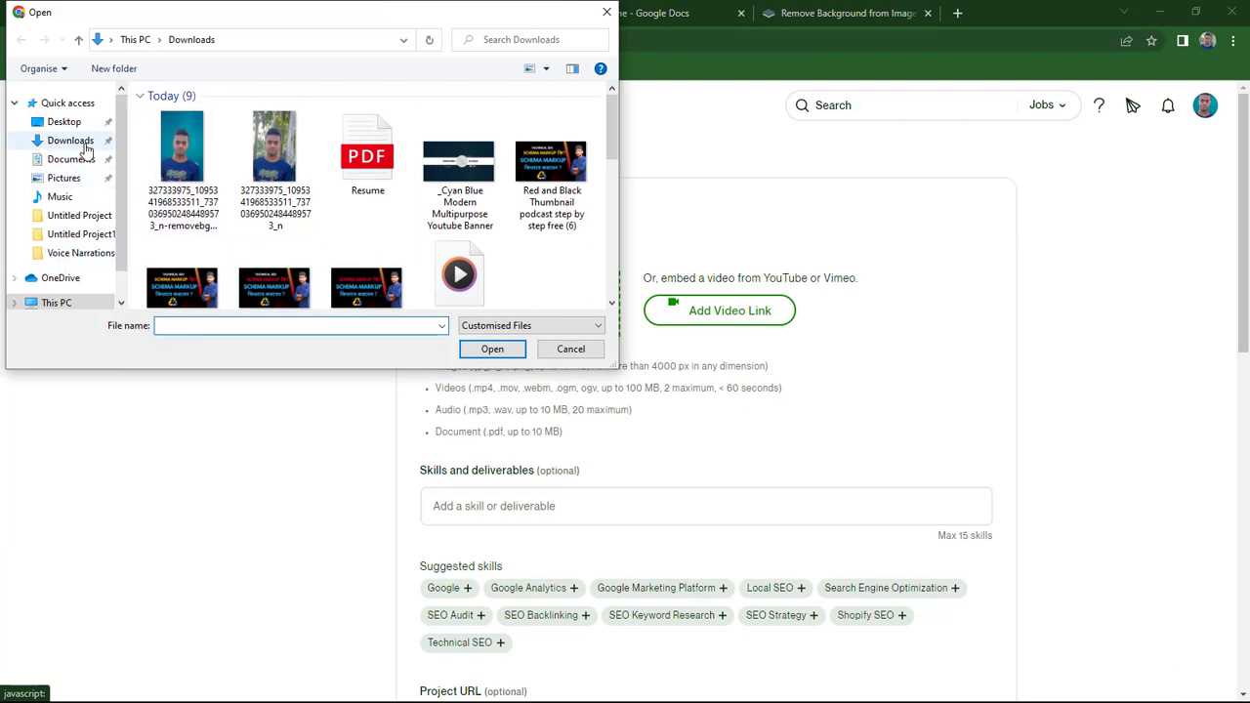
click(84, 122)
scroll(471, 244, down, 5)
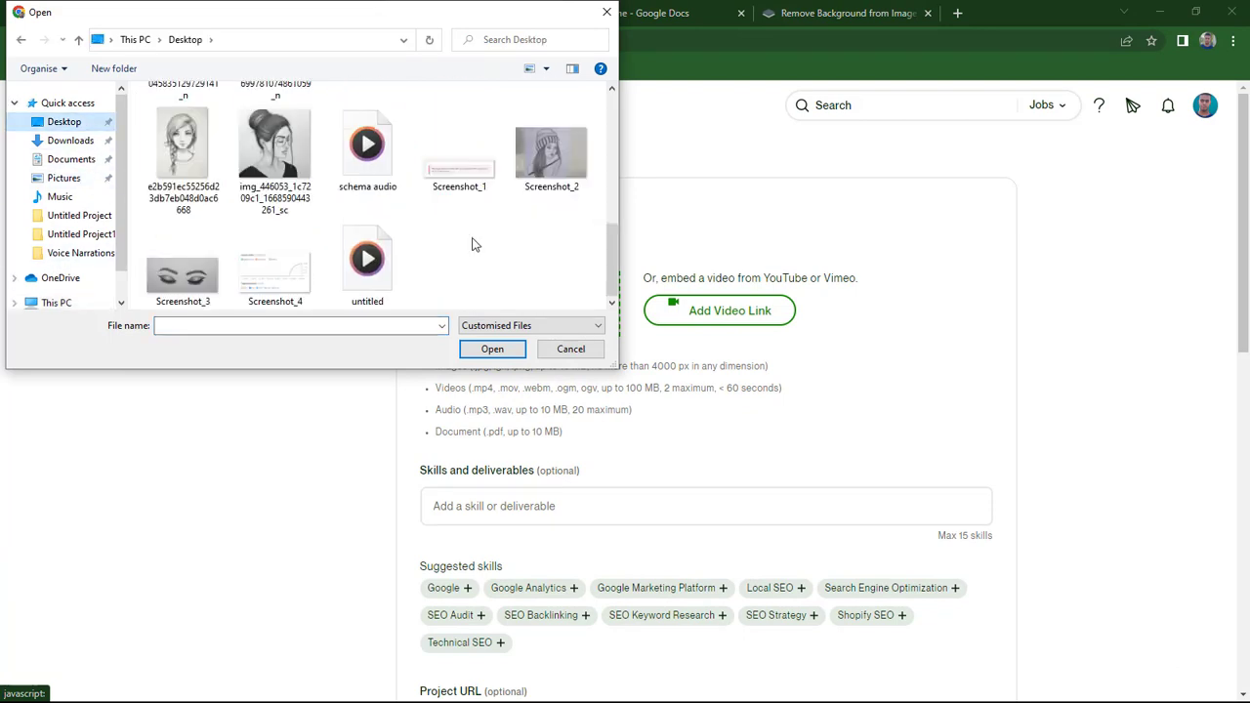
double_click(266, 284)
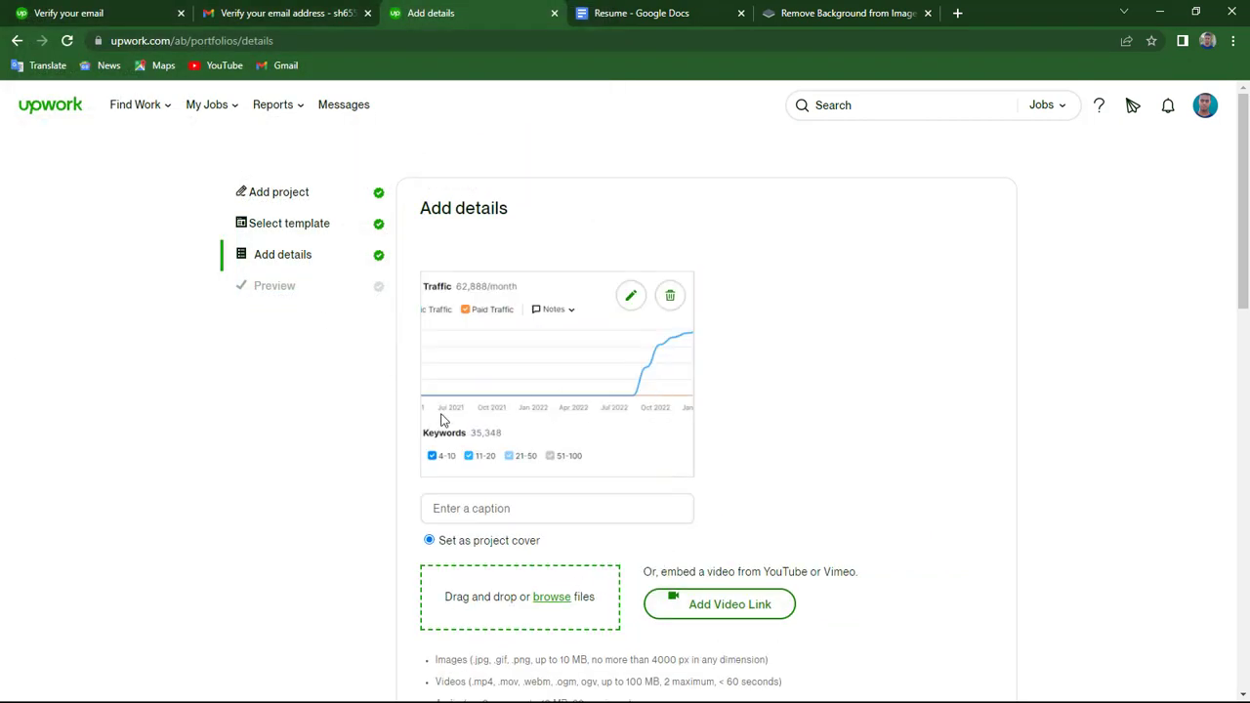
Add the eleven suggested skills, from Google and Technical SEO through SEO Strategy
scroll(678, 569, down, 3)
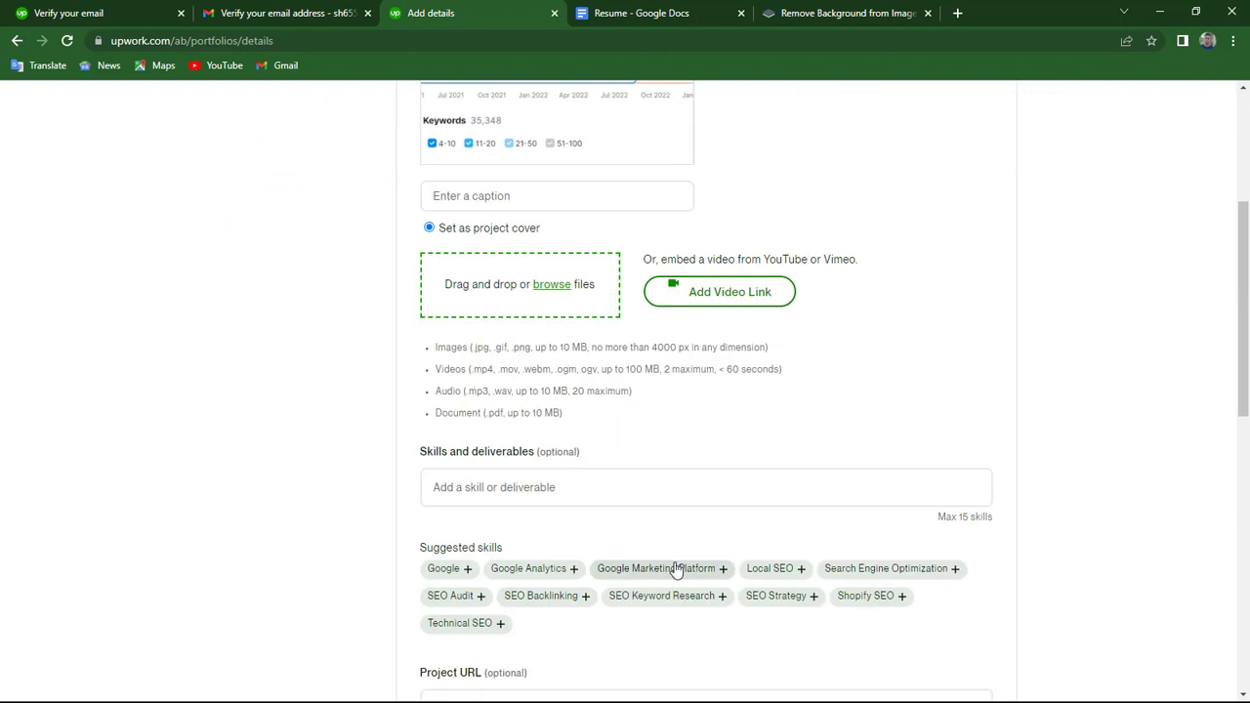
scroll(677, 569, up, 2)
scroll(673, 569, down, 2)
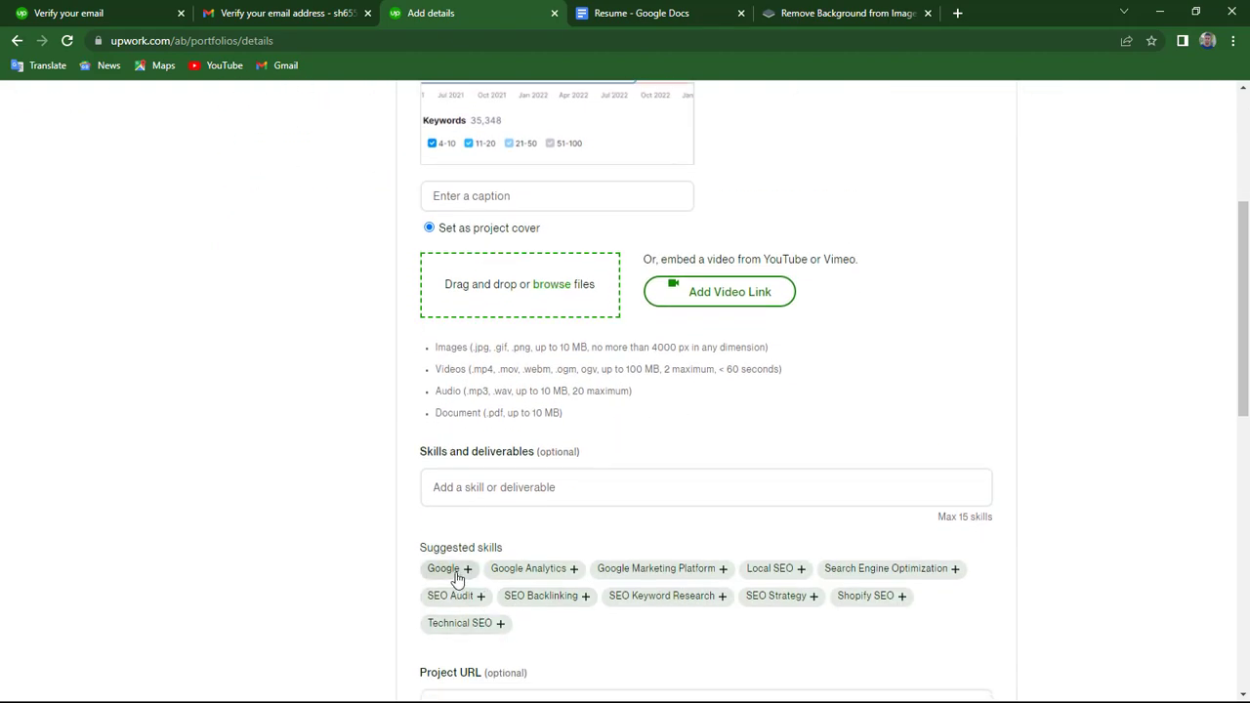
click(457, 576)
click(586, 572)
mouse_move(664, 572)
mouse_down()
mouse_move(675, 591)
mouse_move(659, 591)
mouse_up()
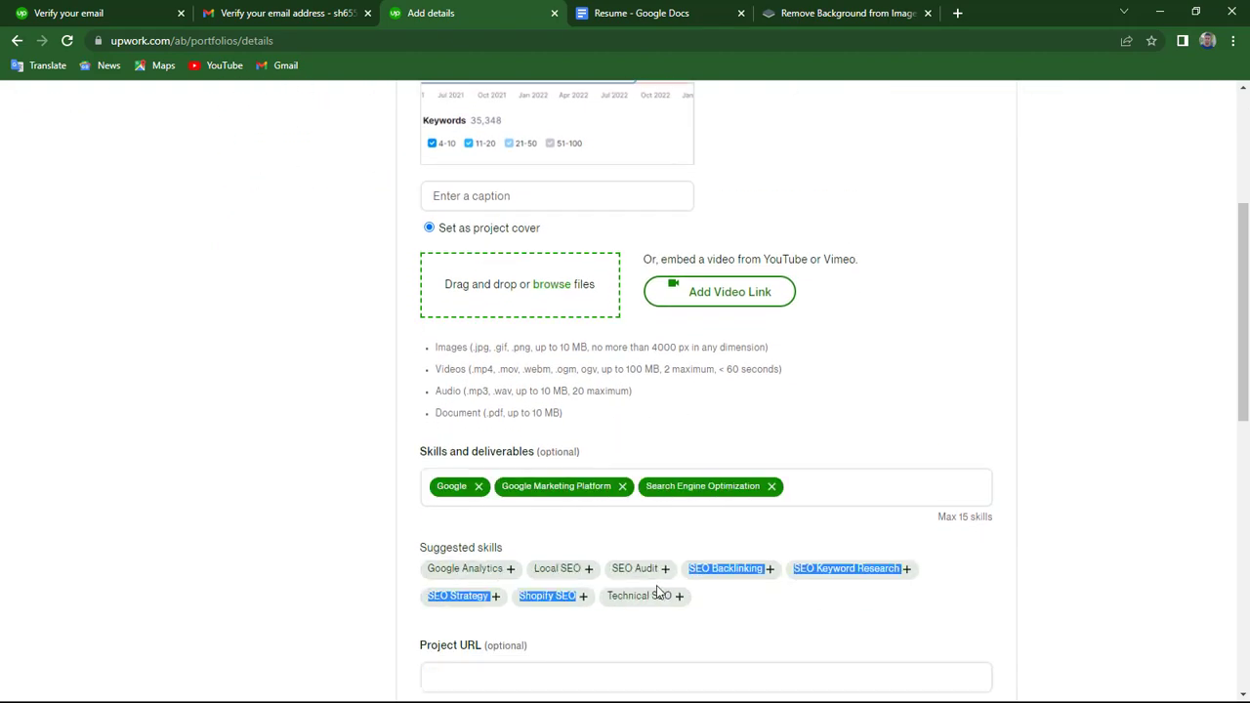
click(650, 603)
click(645, 596)
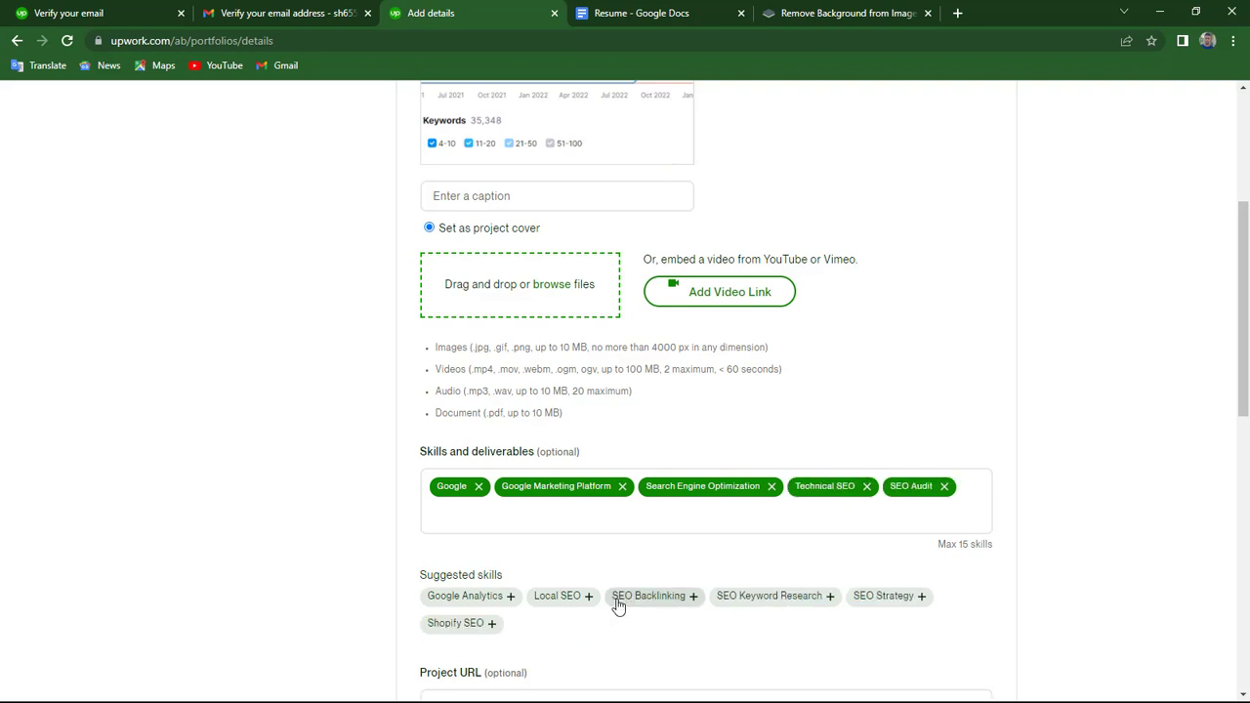
click(576, 599)
click(576, 600)
click(574, 599)
click(494, 599)
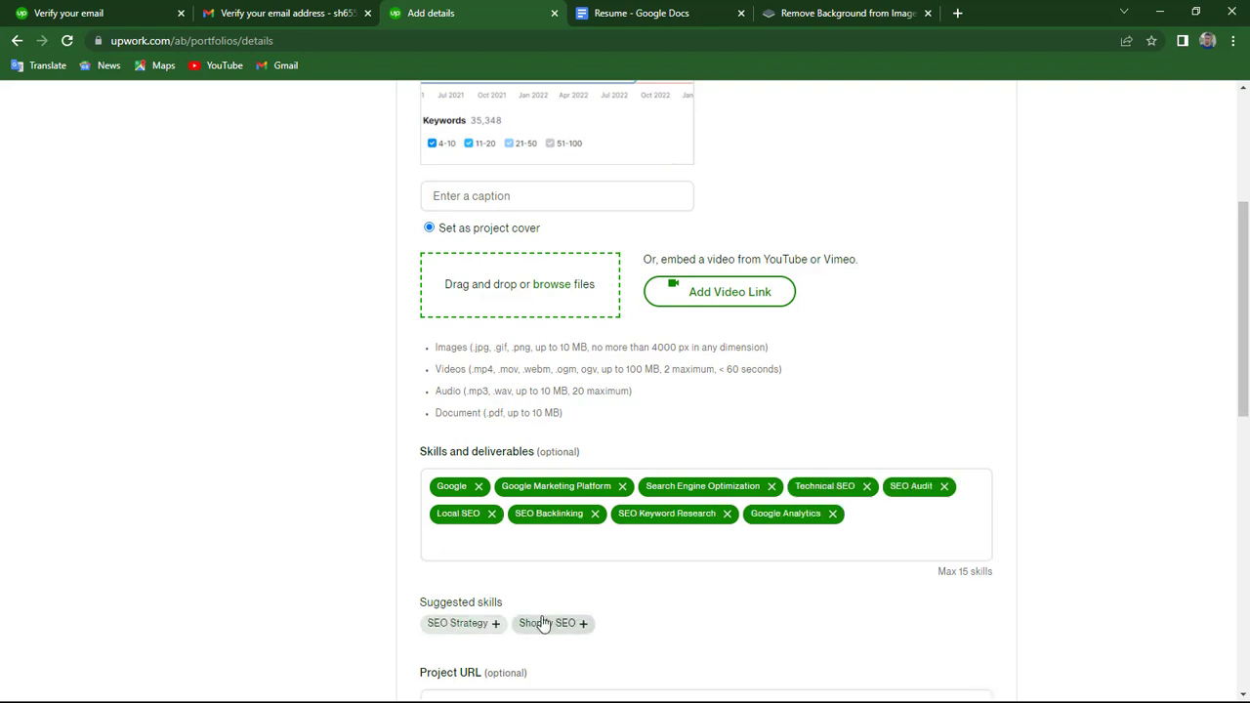
click(533, 626)
click(477, 625)
scroll(586, 577, down, 4)
scroll(596, 518, up, 2)
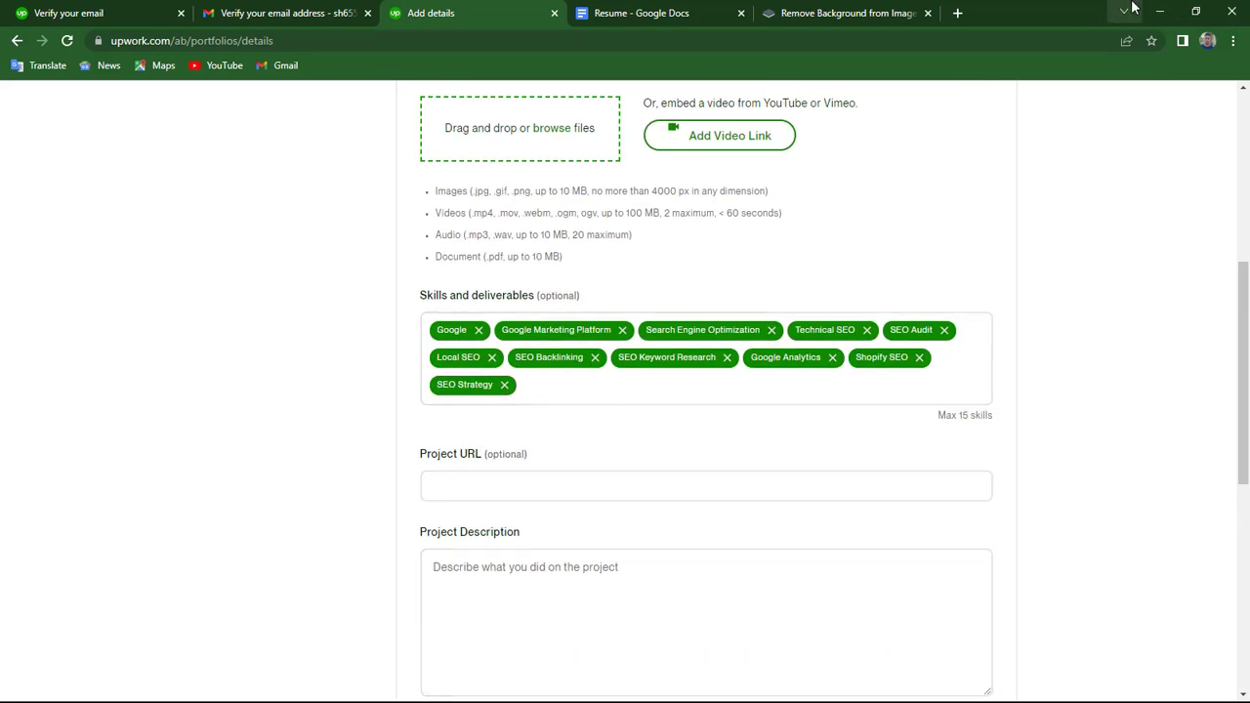
Select the allamerican.org address in Semrush's domain box, then return to the Upwork form
click(1195, 11)
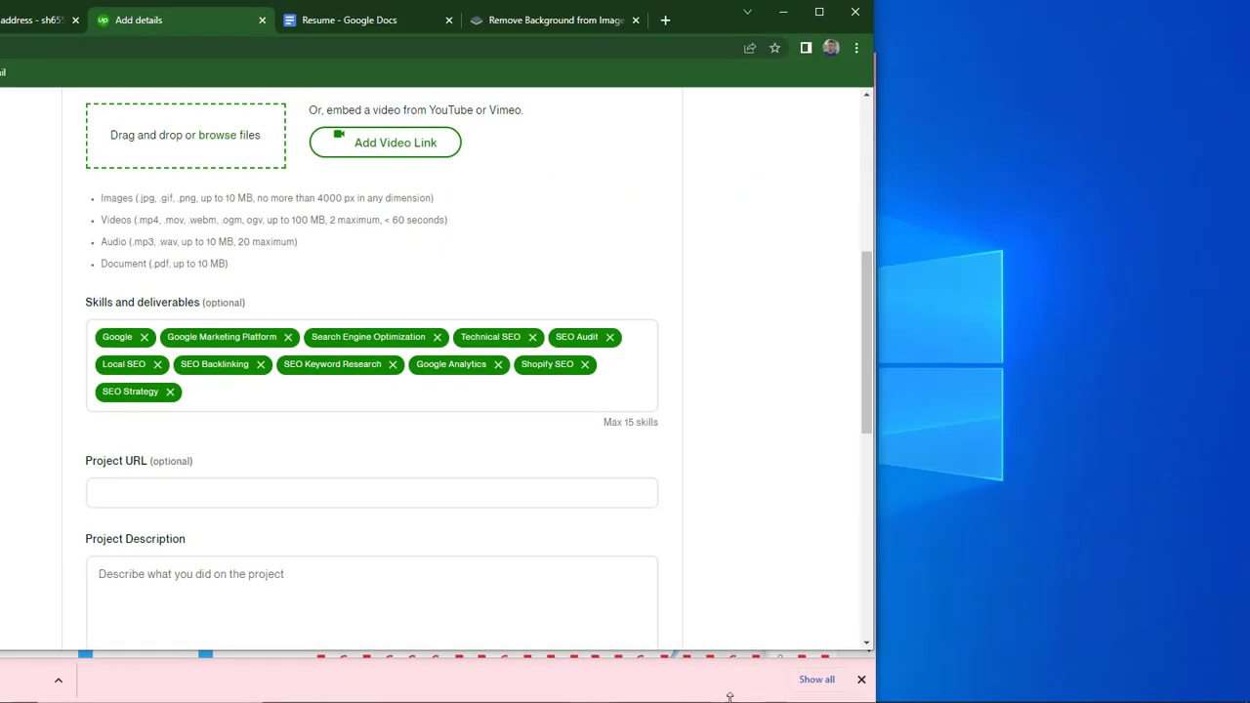
click(752, 669)
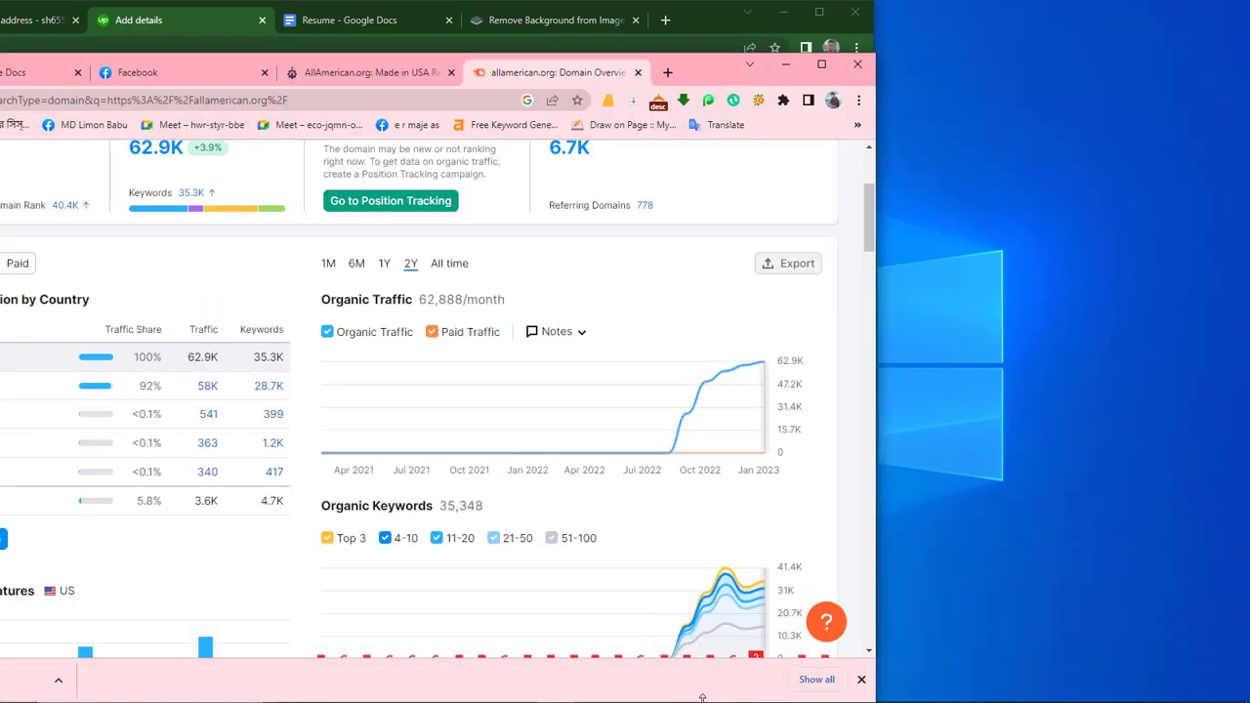
scroll(535, 179, up, 3)
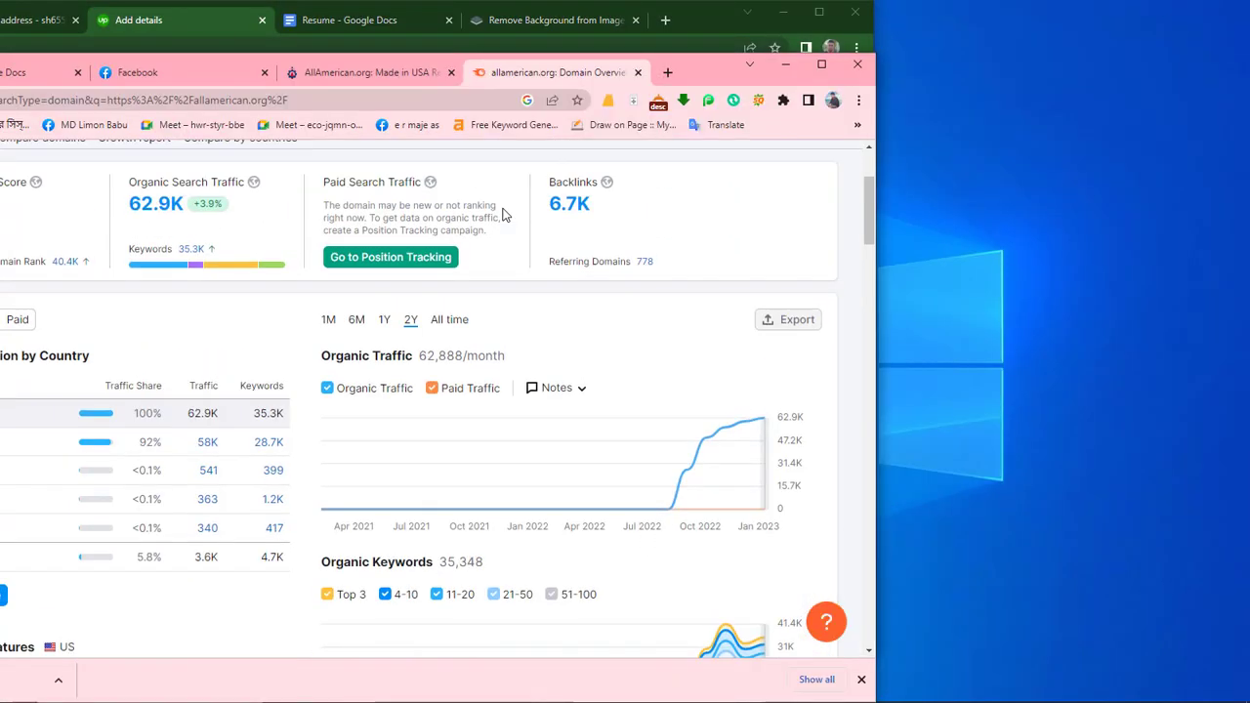
click(821, 64)
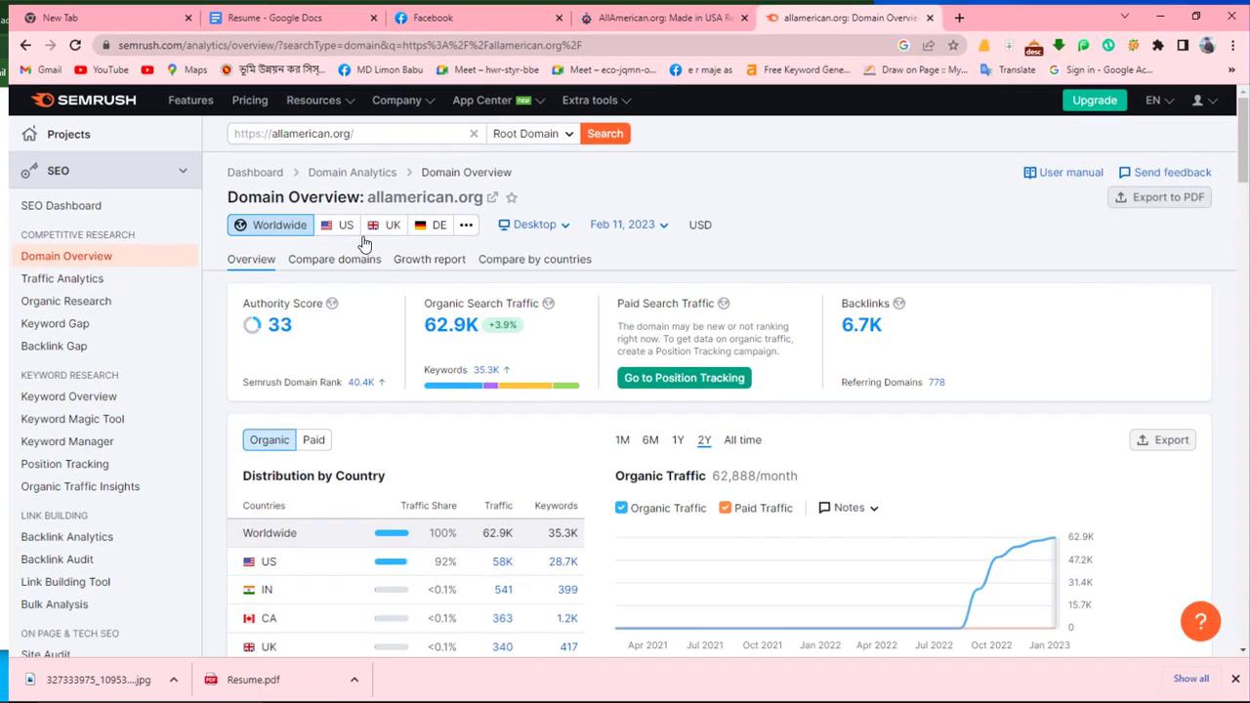
click(393, 126)
key(ctrl+c)
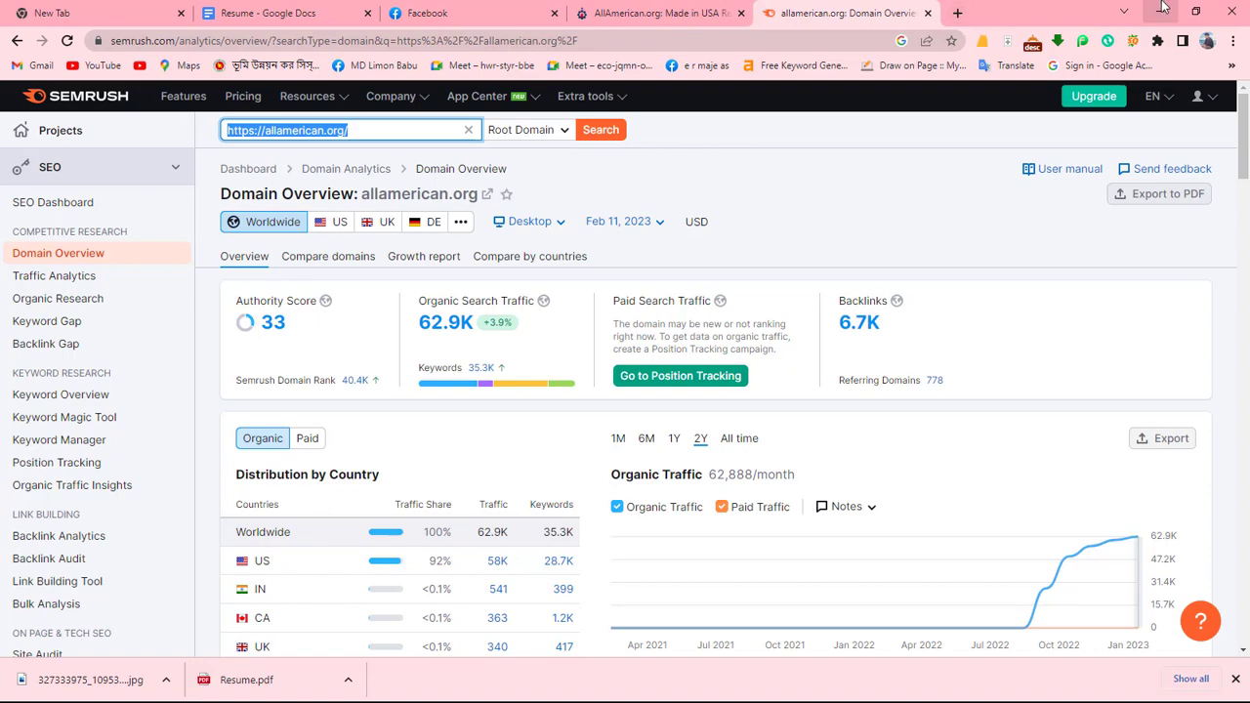
click(1159, 12)
click(819, 11)
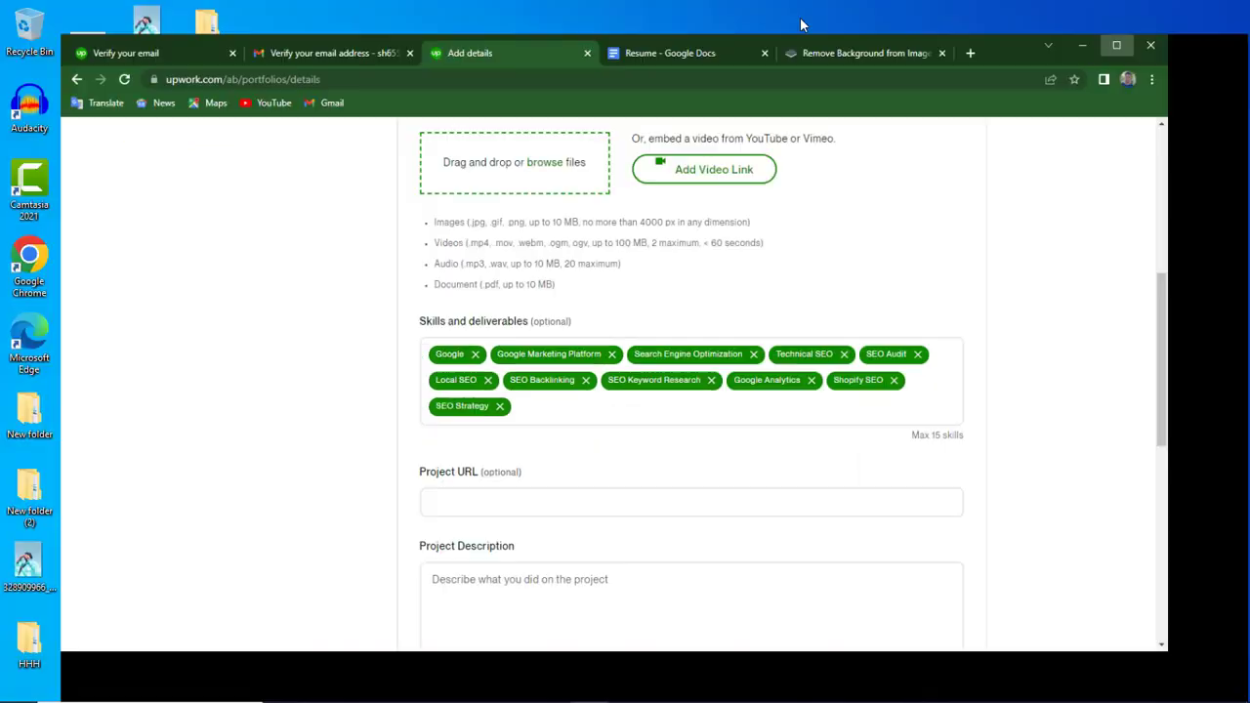
scroll(600, 267, up, 3)
scroll(625, 311, up, 3)
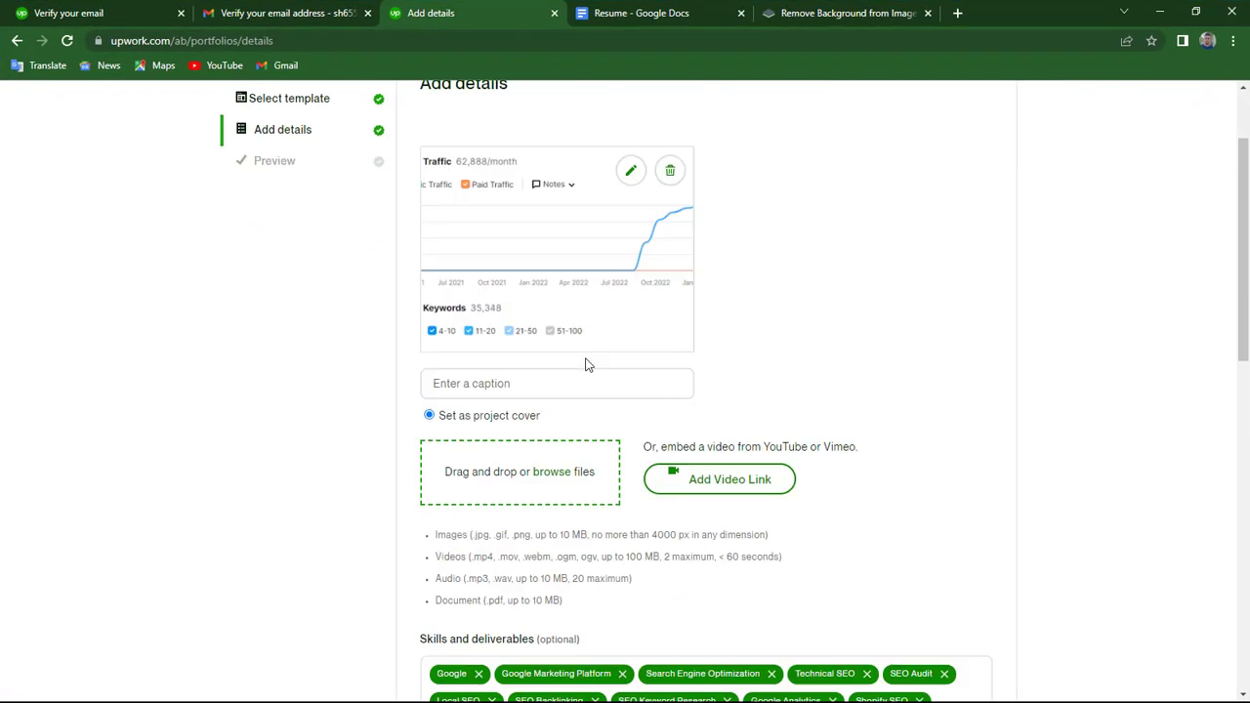
scroll(485, 307, down, 1)
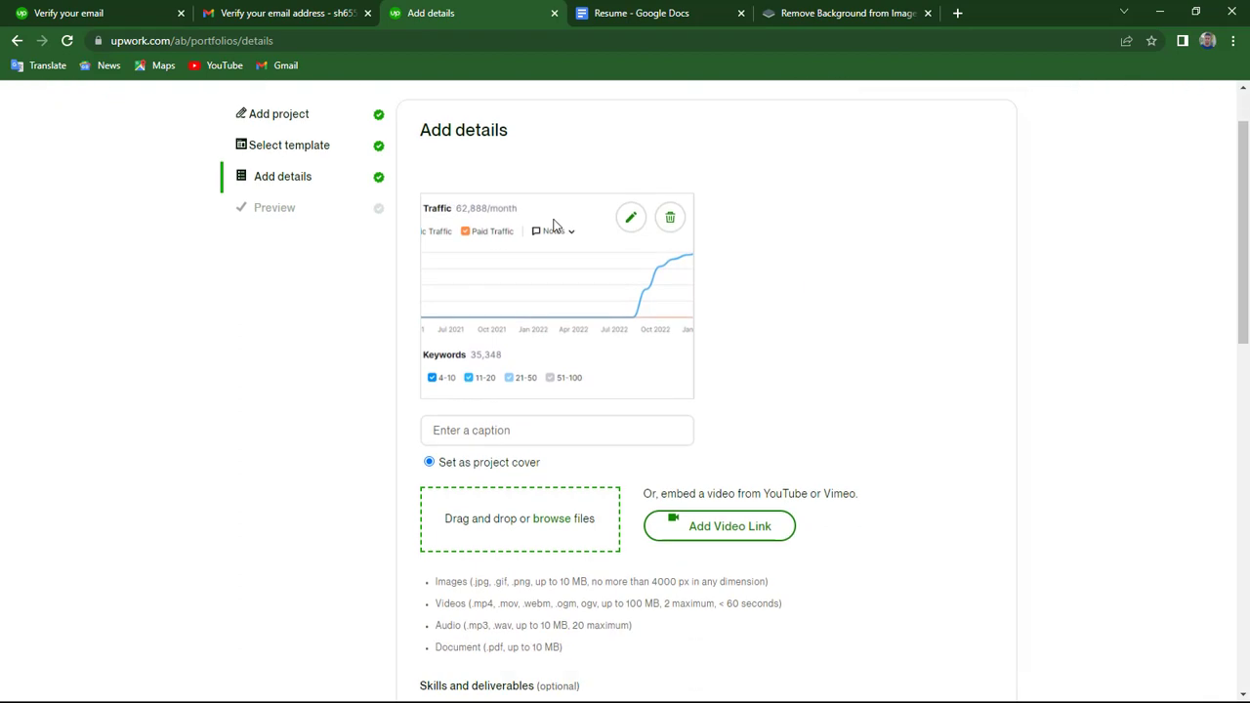
scroll(583, 351, down, 5)
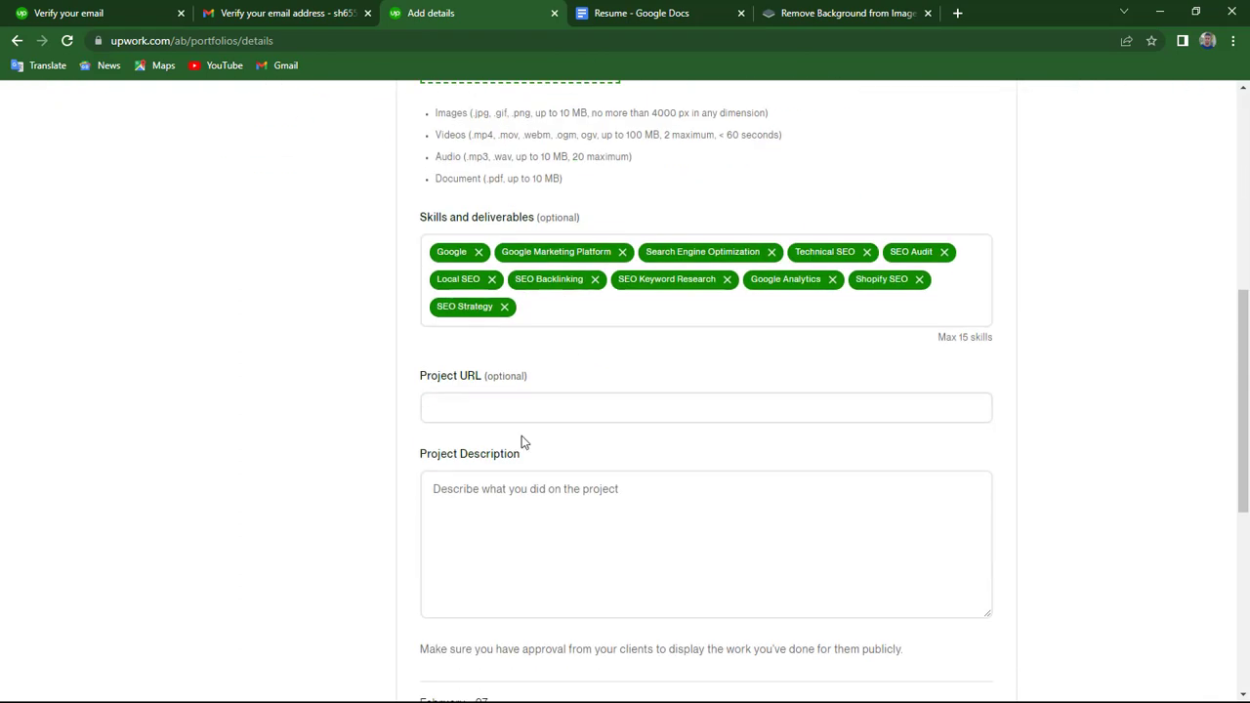
key(ctrl+v)
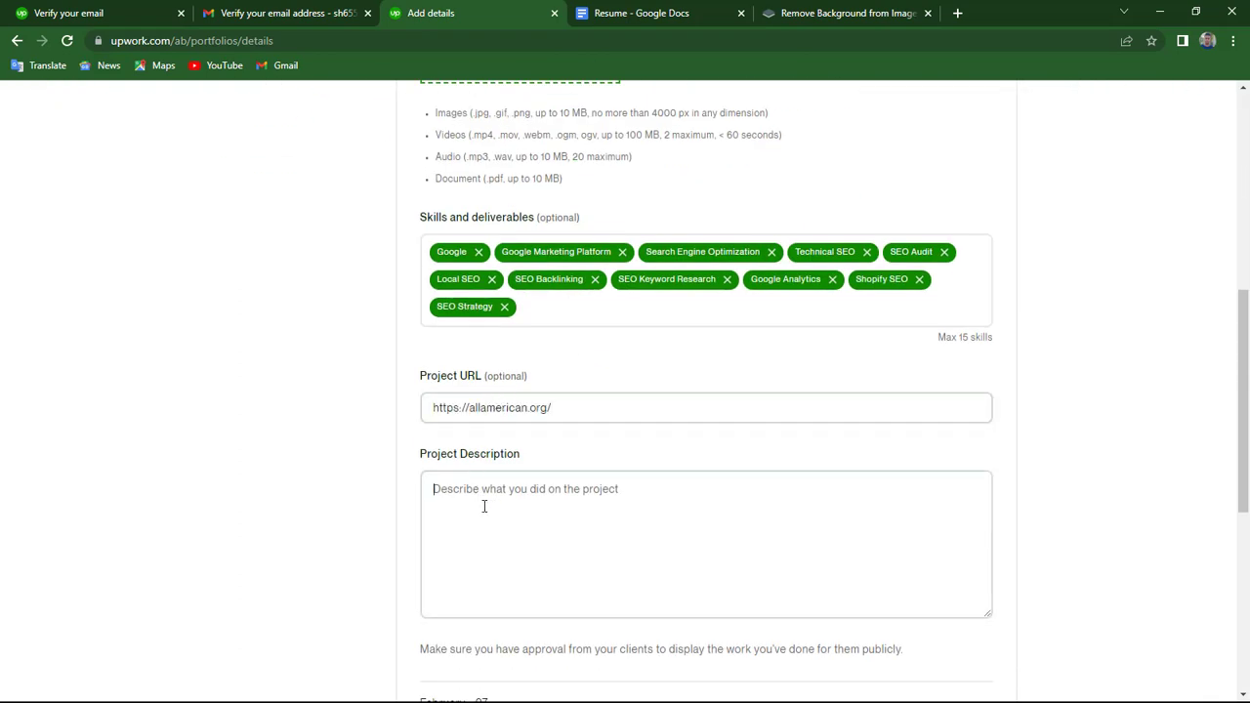
text(se)
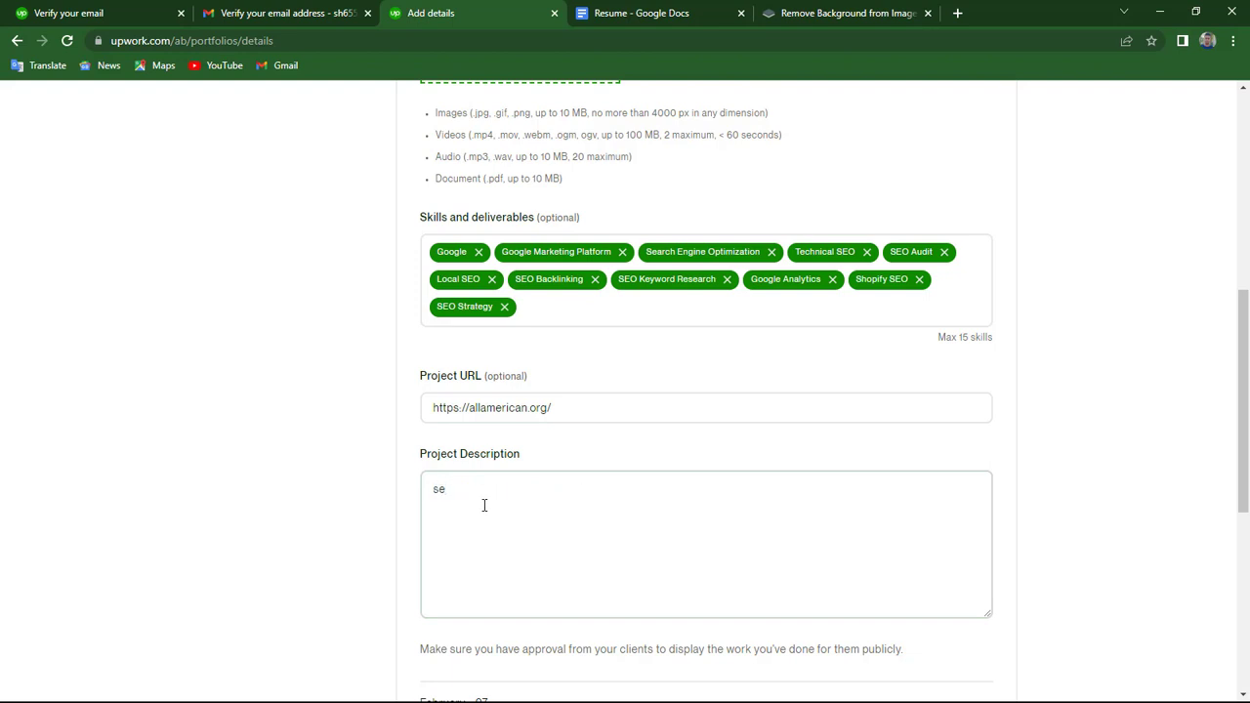
key(BackSpace)
key(BackSpace)
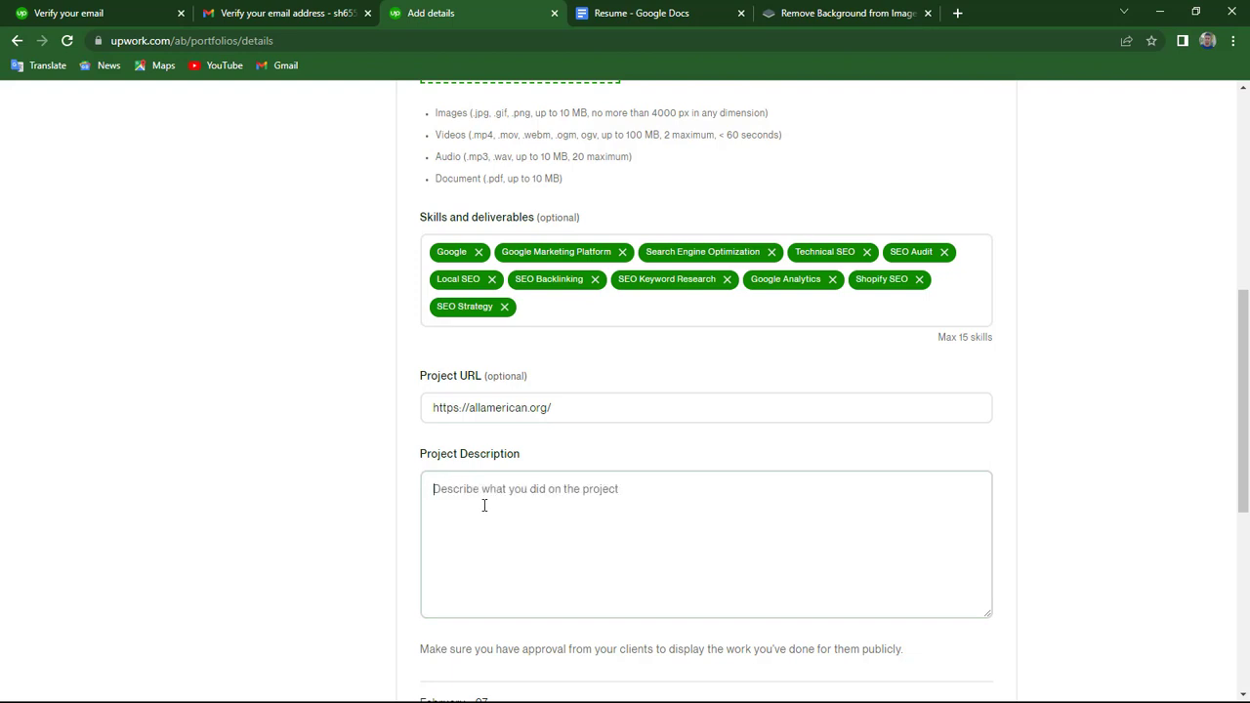
text(Complete seo project)
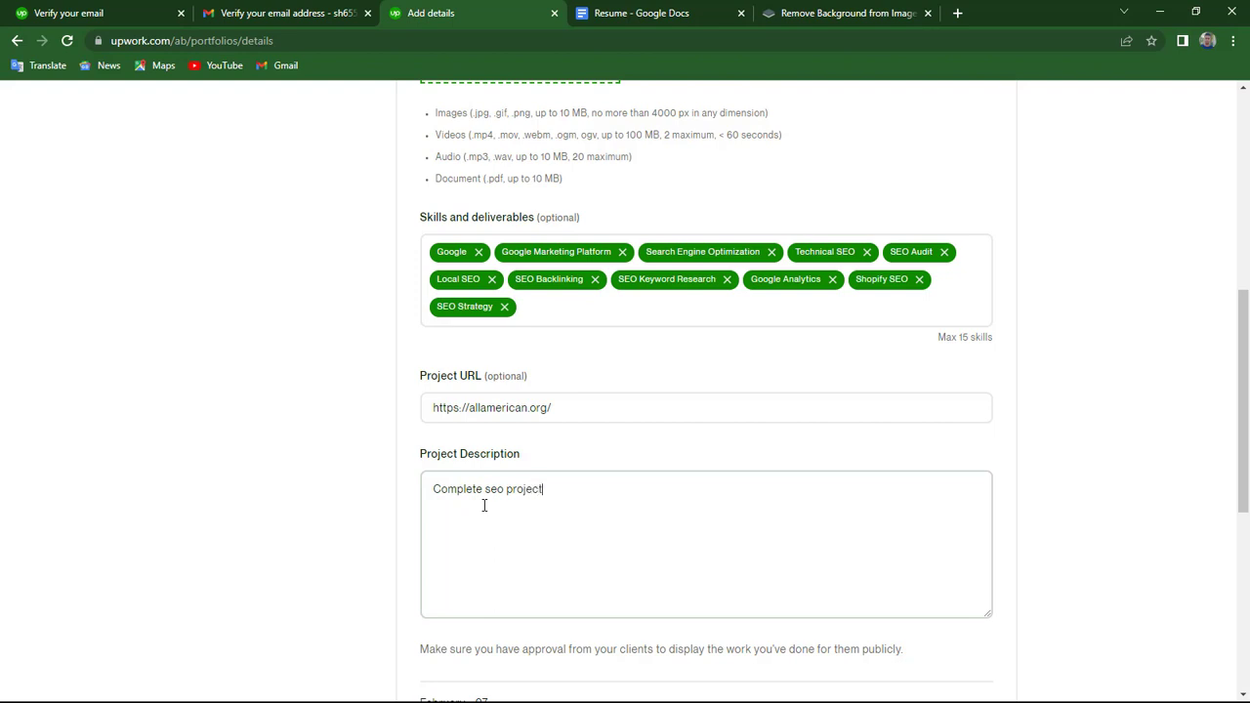
Preview the Local seo expert project with description Complete seo project, then publish it
scroll(628, 371, down, 4)
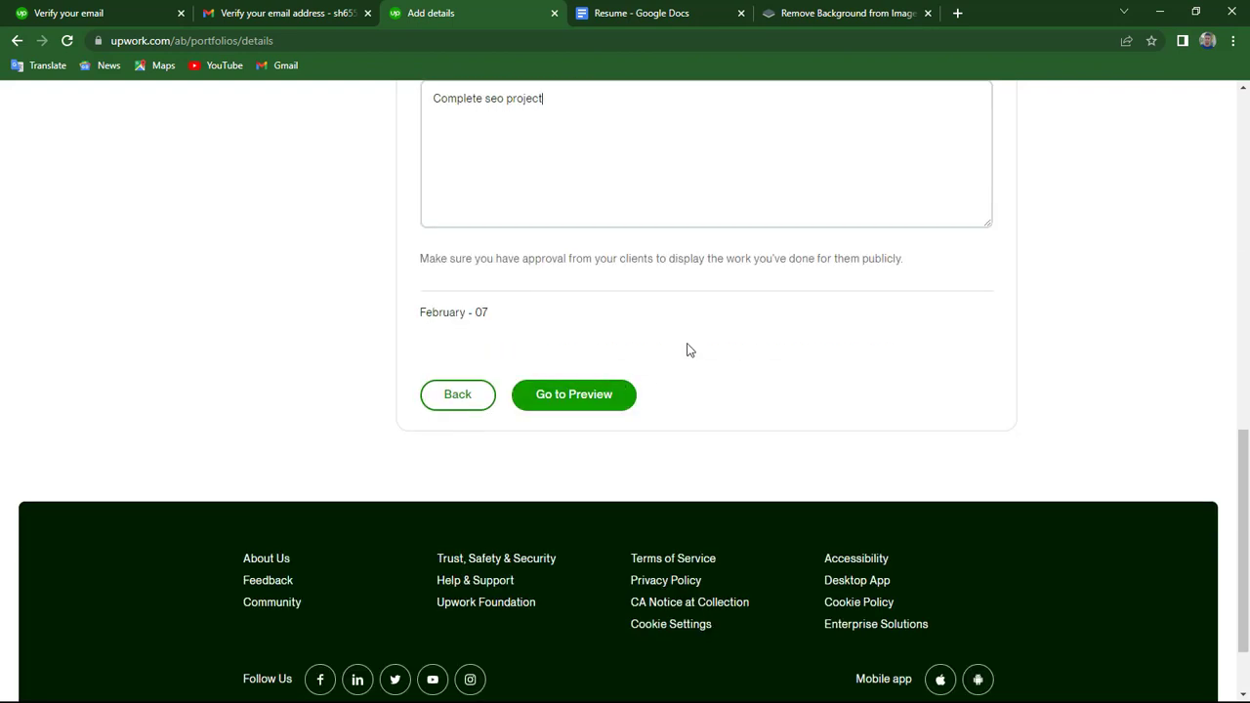
click(575, 395)
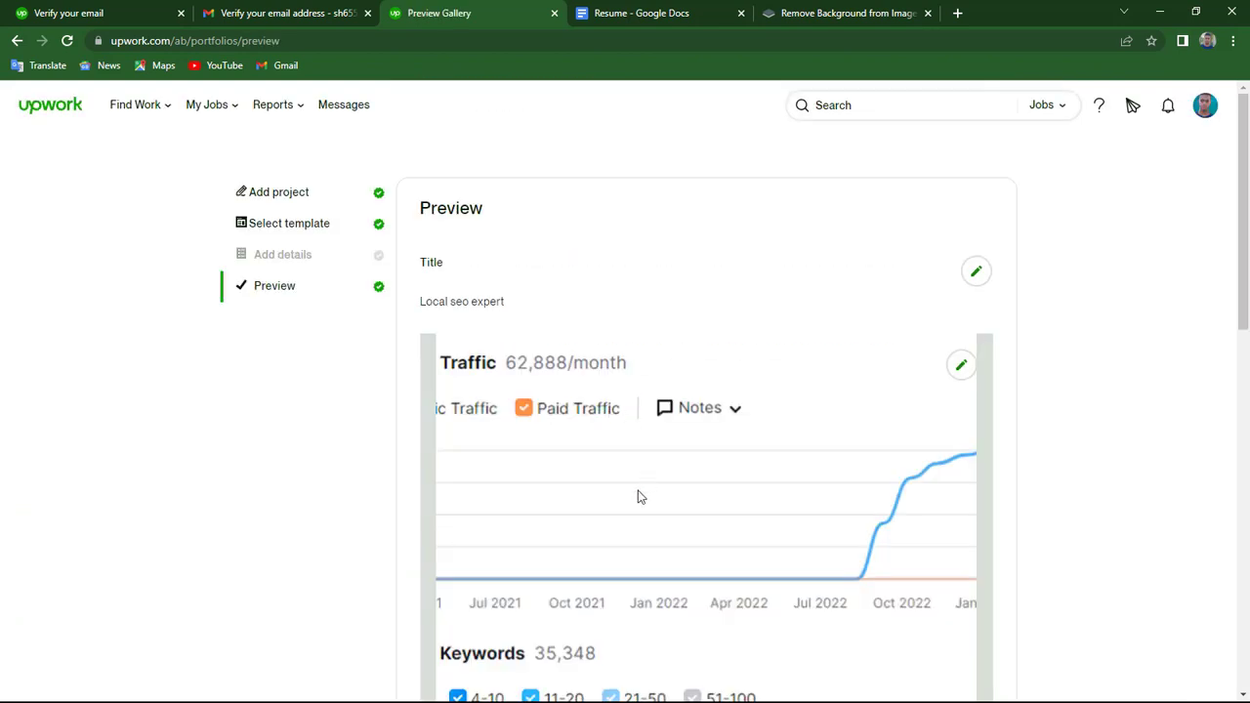
scroll(600, 514, down, 5)
scroll(738, 617, down, 2)
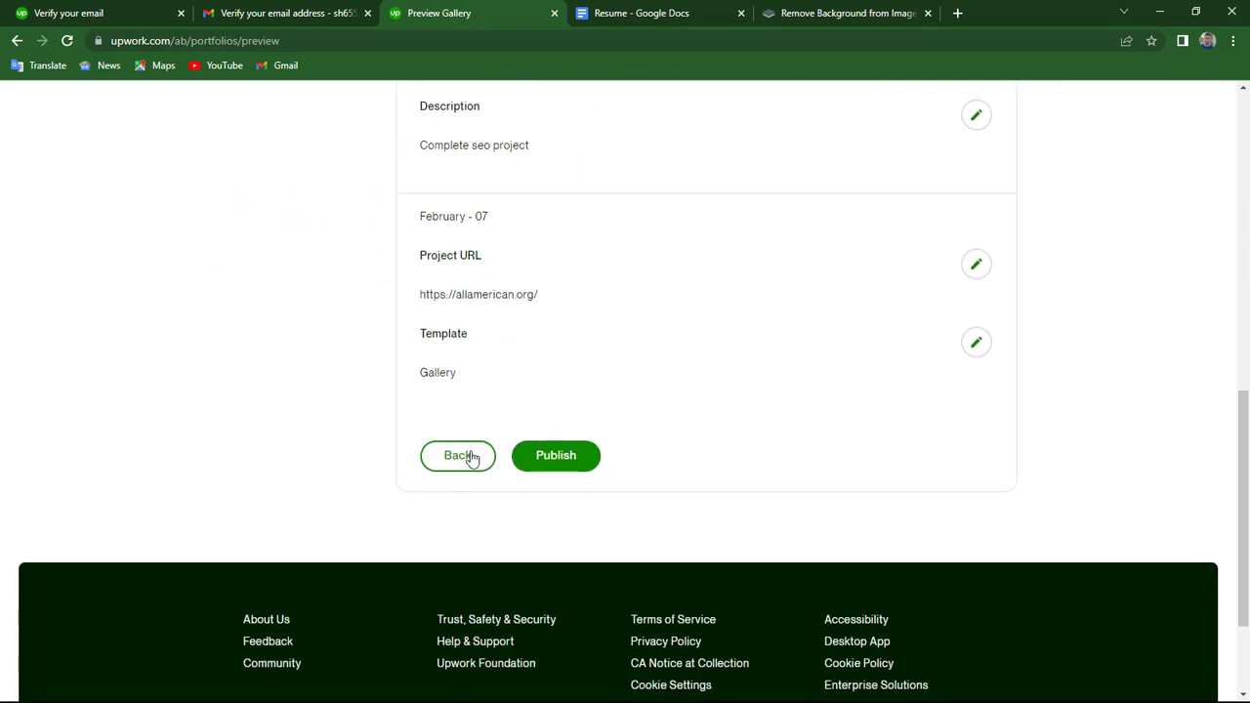
click(553, 456)
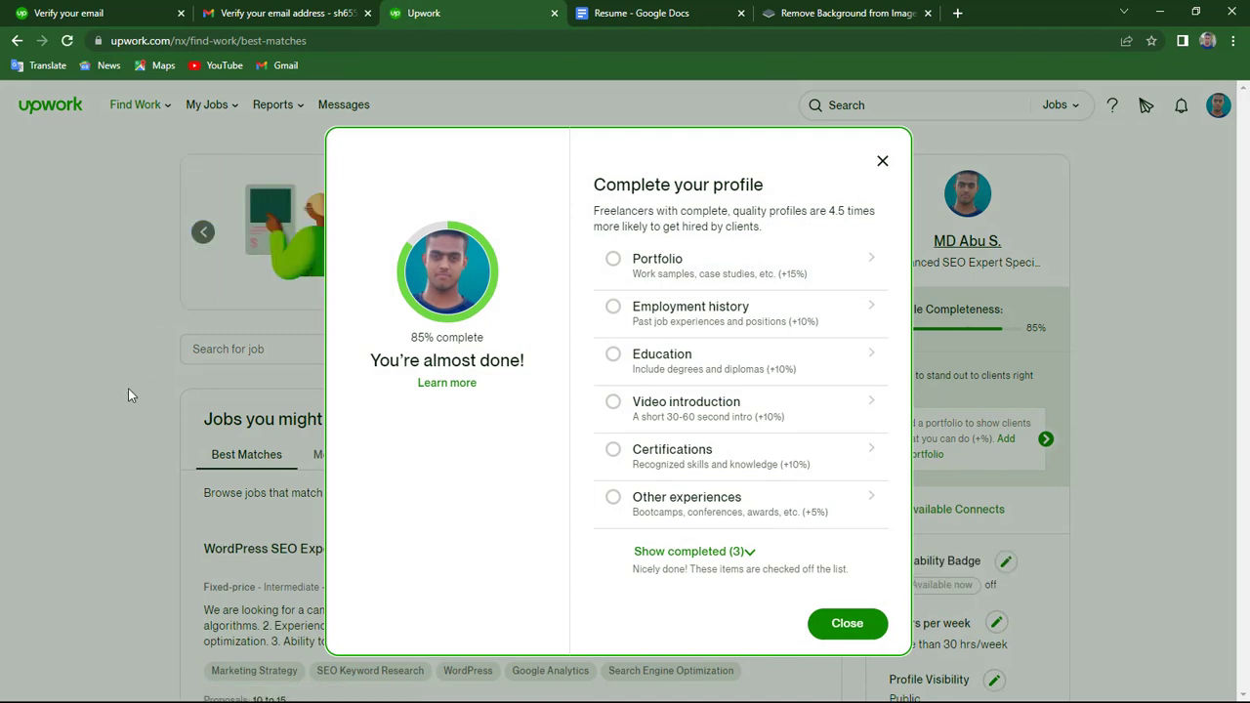
Review the 85% complete checklist, show completed items, and open the Education entry
drag(460, 335, 500, 344)
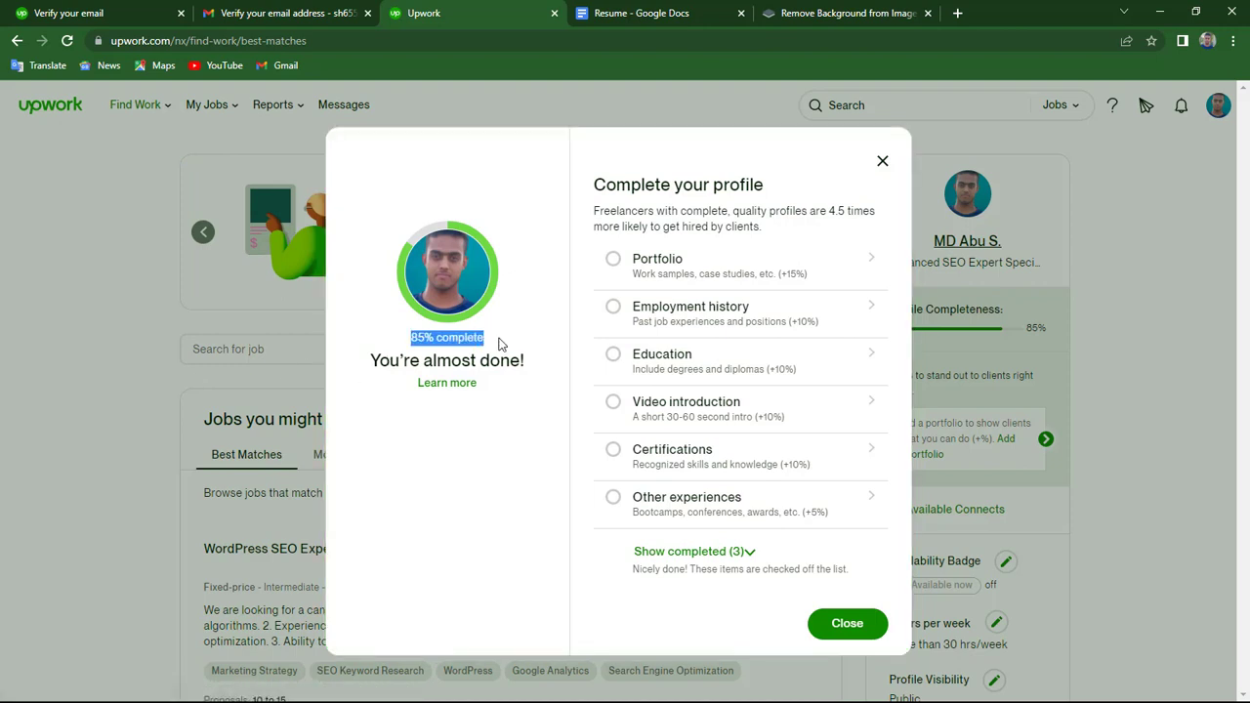
click(570, 309)
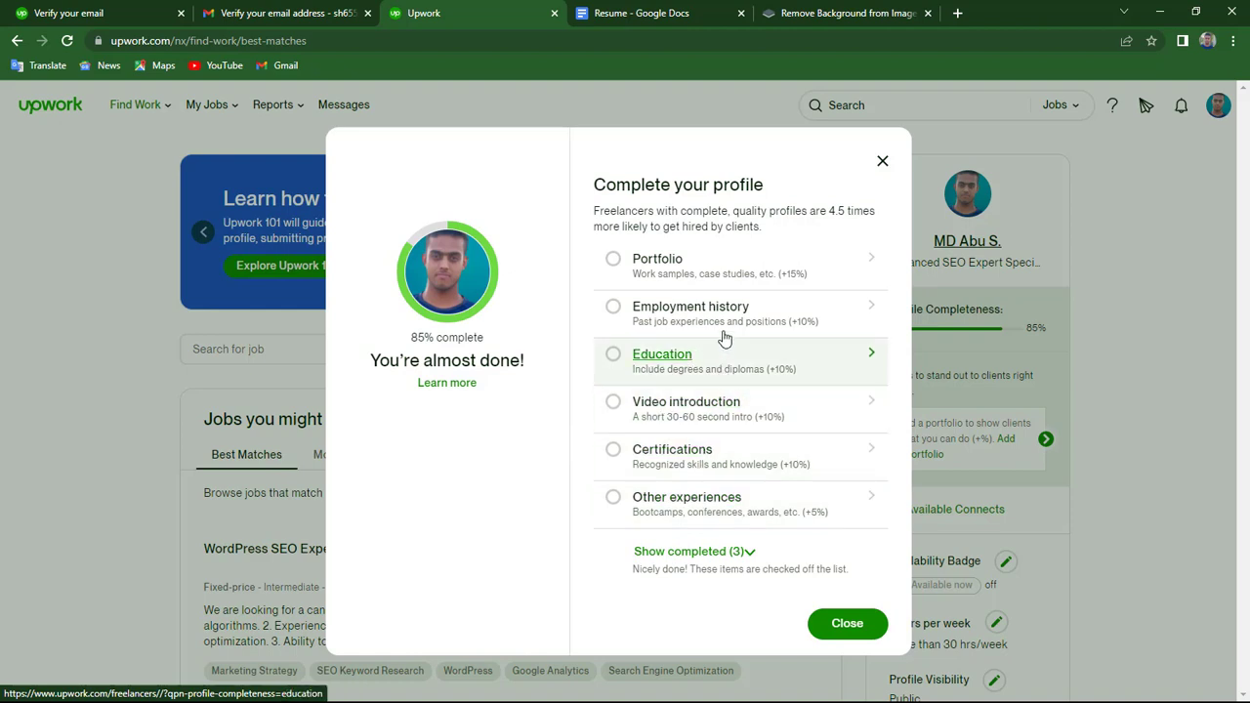
click(721, 557)
scroll(750, 618, down, 1)
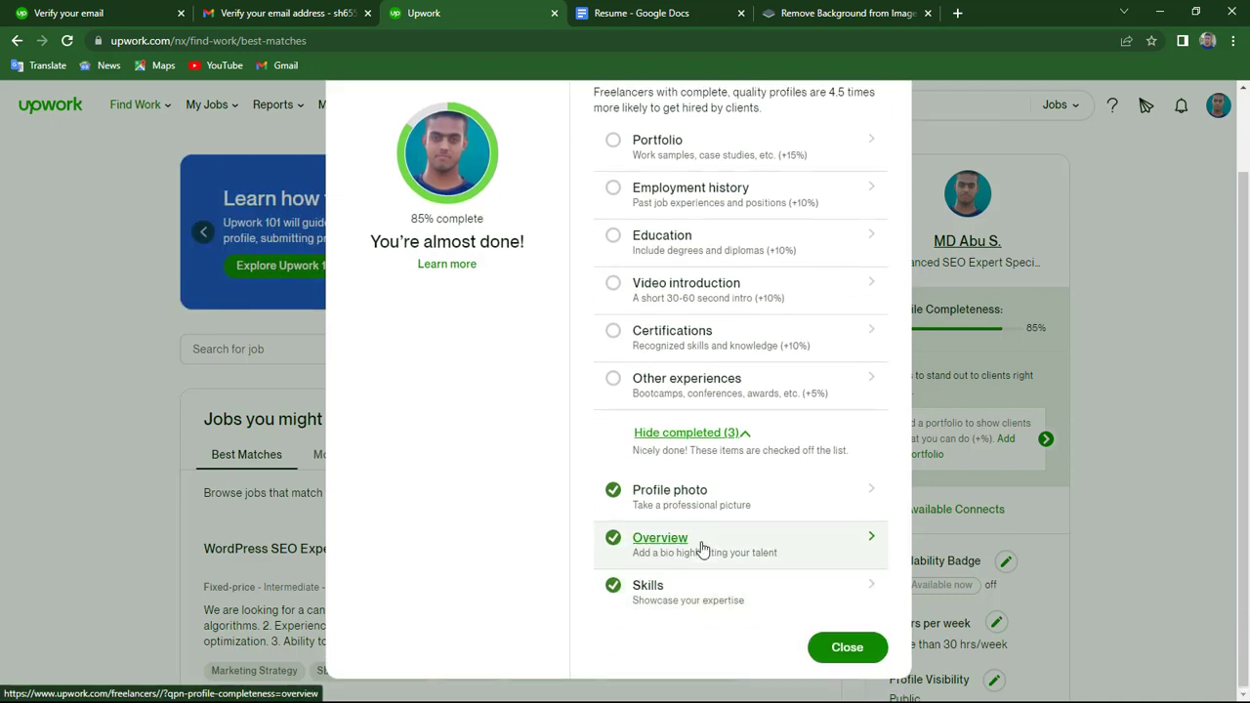
scroll(700, 542, up, 2)
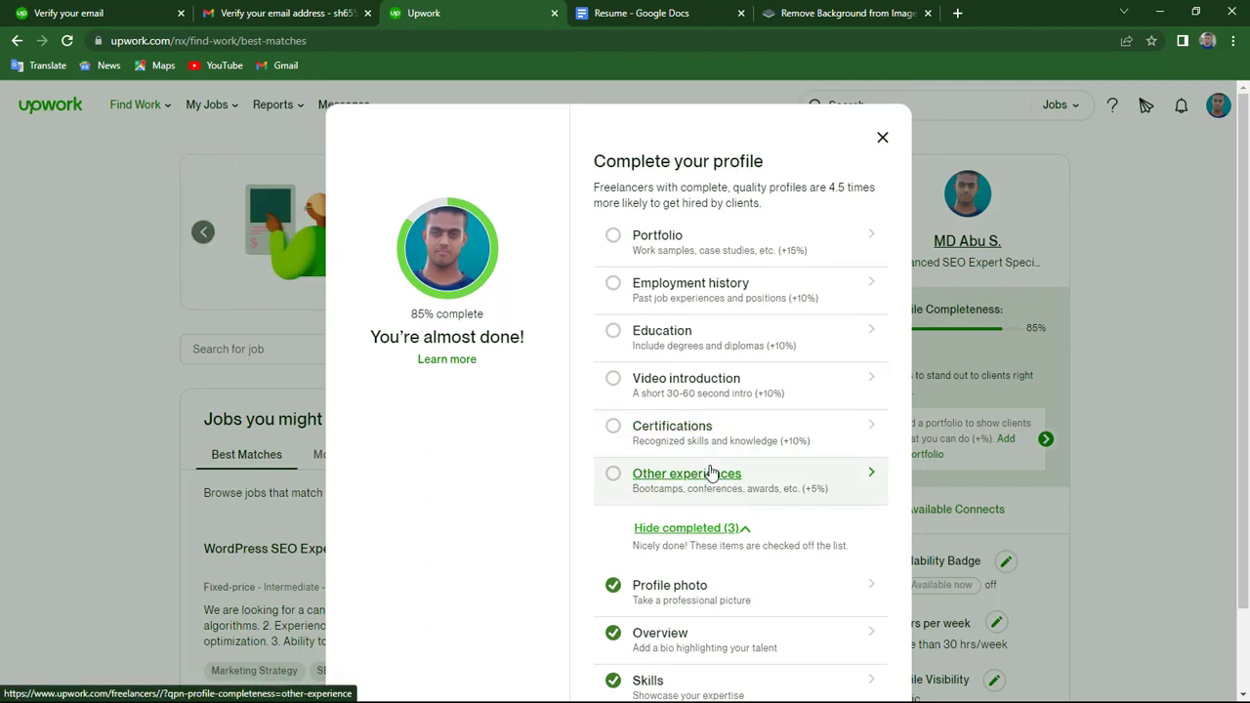
scroll(710, 475, down, 2)
click(630, 235)
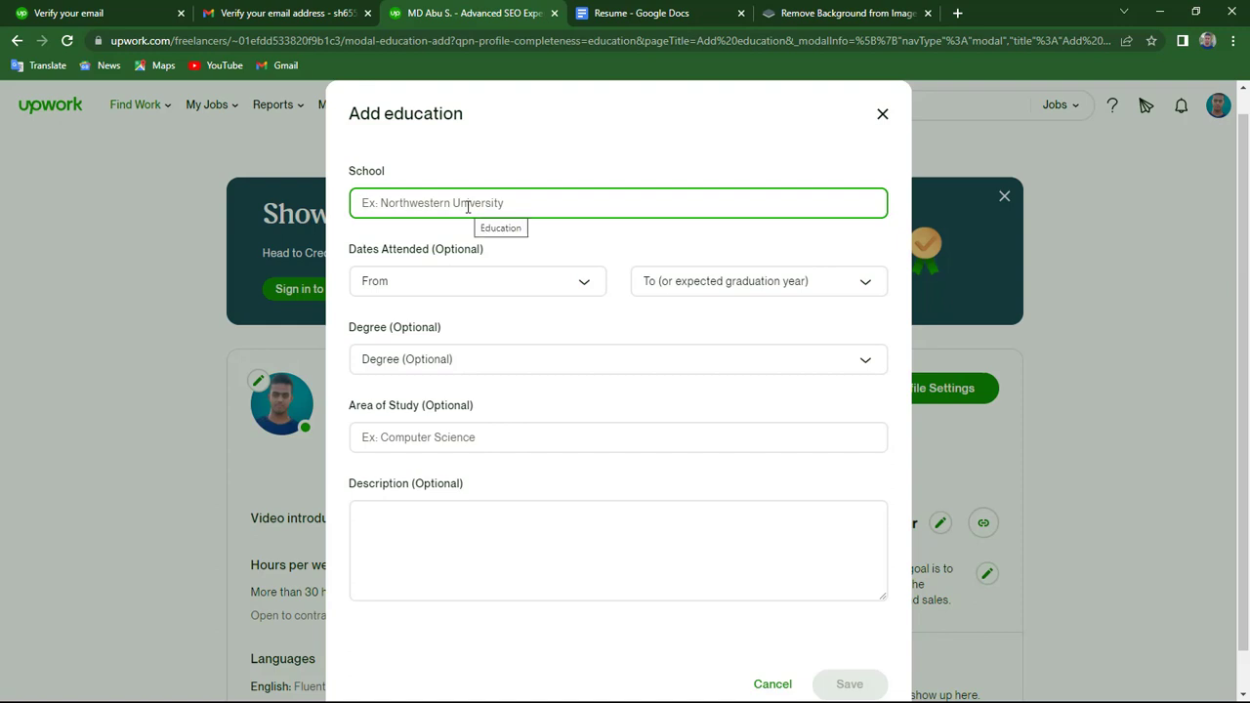
Enter Dhunat govt.High school as the school name
text(sh)
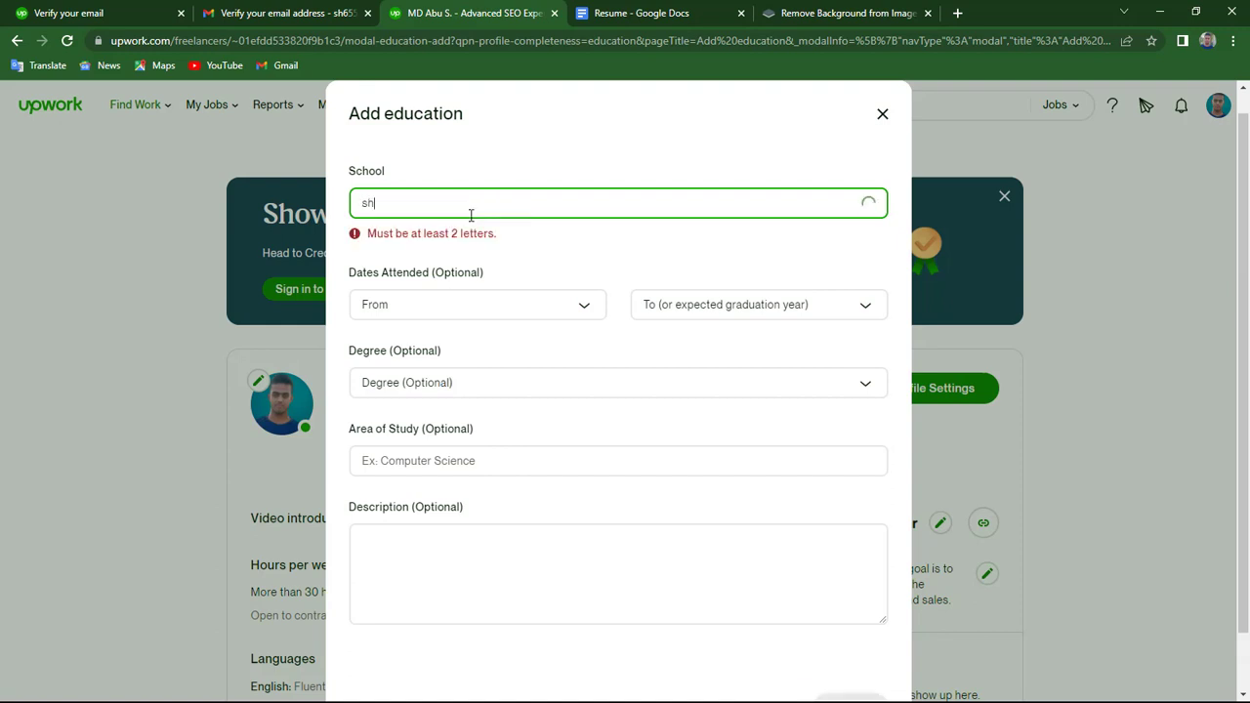
text(una)
key(BackSpace)
key(BackSpace)
key(BackSpace)
key(BackSpace)
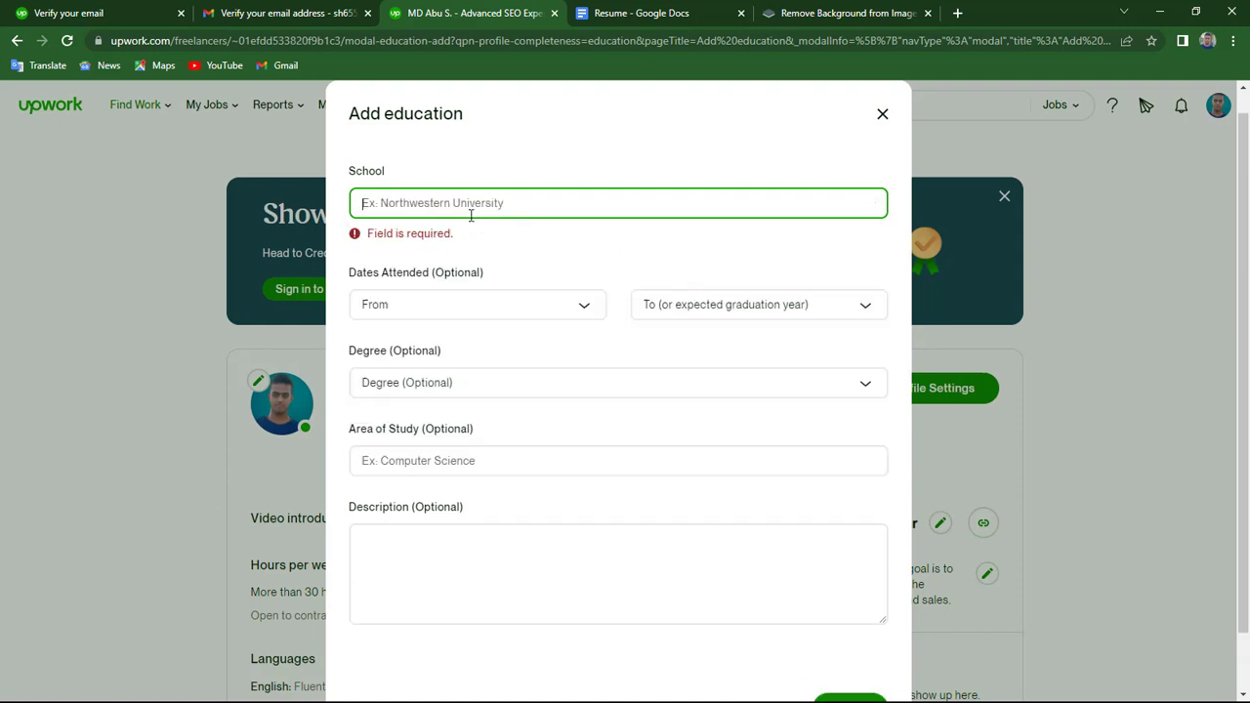
text(S)
key(BackSpace)
text(Dhunat govt.High school)
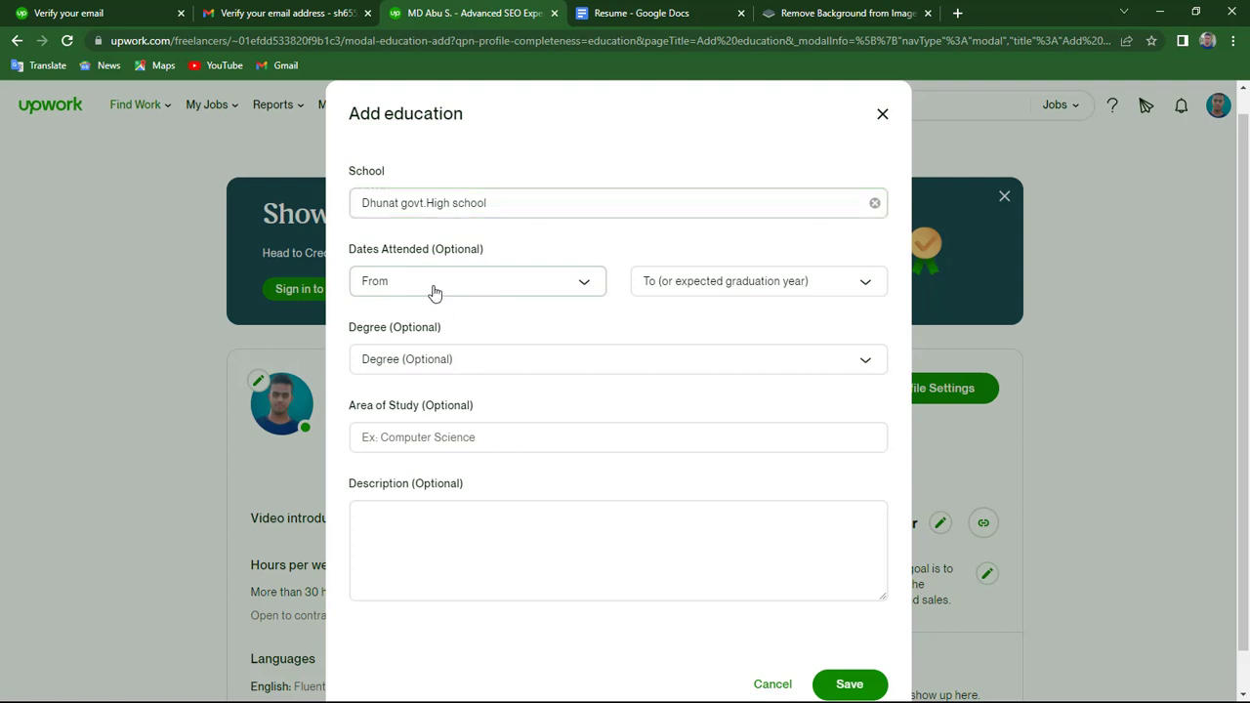
Set start year 2018 and degree Associate of Arts (AA), then save the entry
click(432, 286)
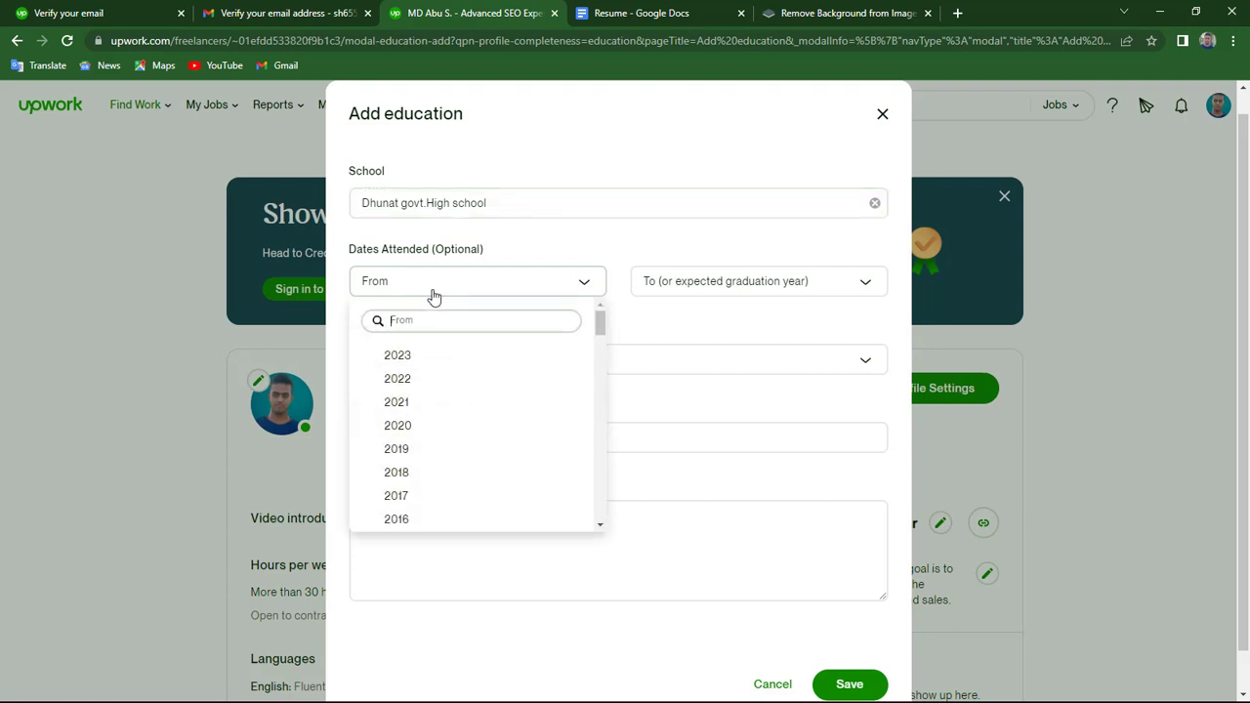
click(408, 471)
click(538, 366)
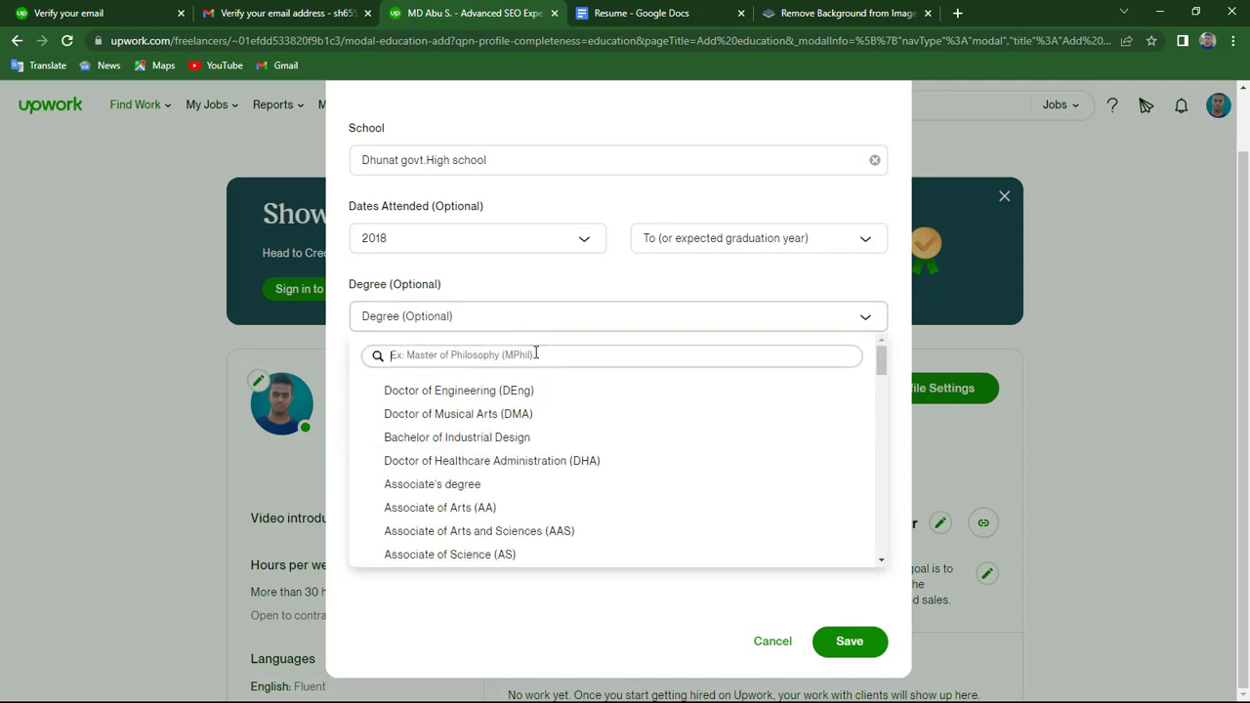
text(ss)
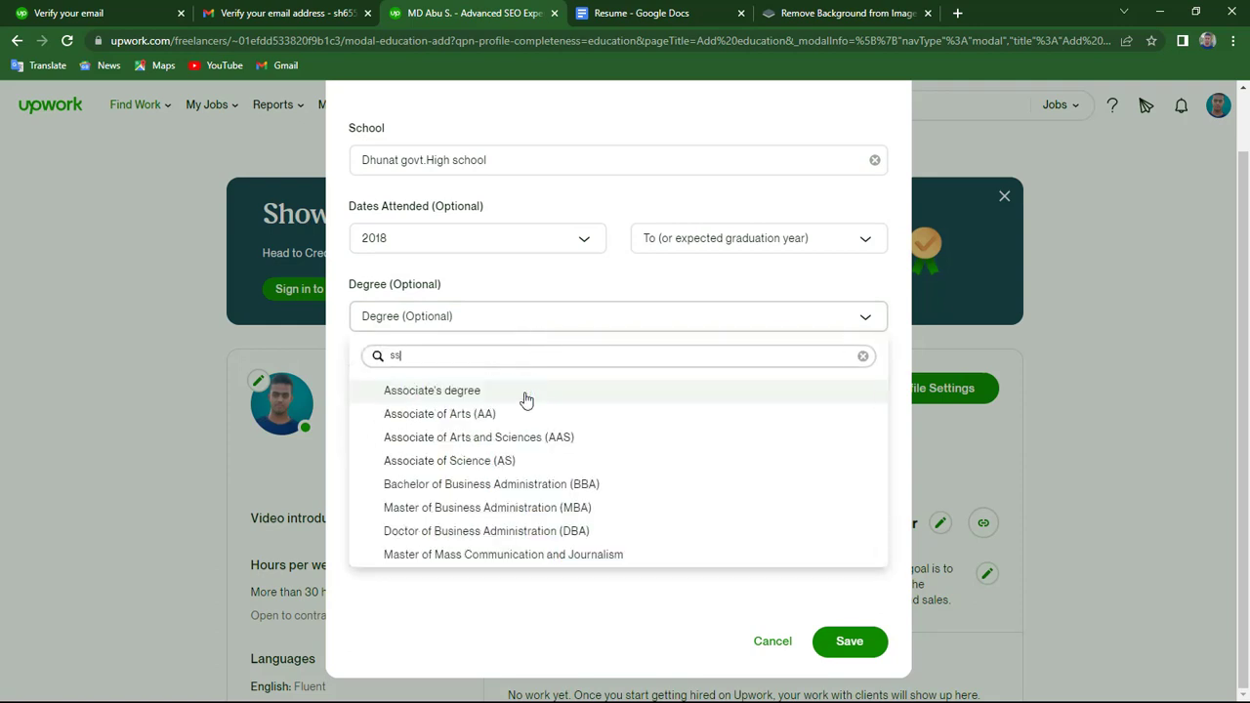
text(c)
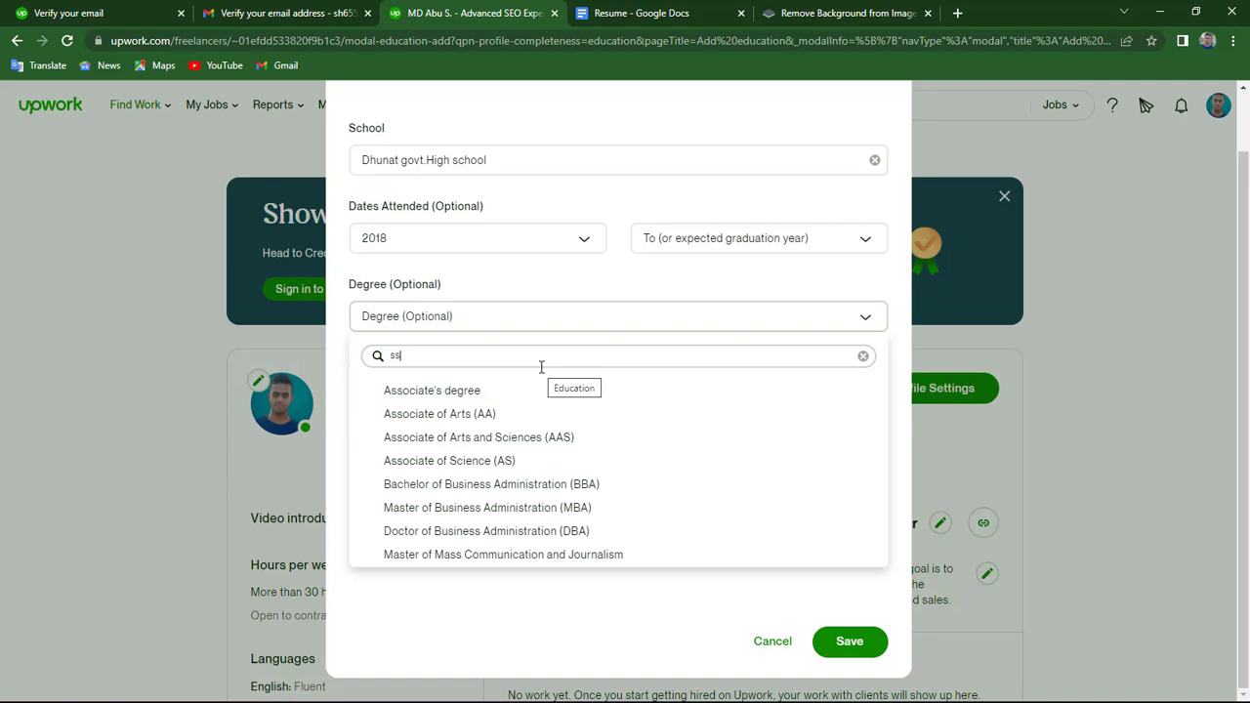
key(BackSpace)
key(BackSpace)
key(BackSpace)
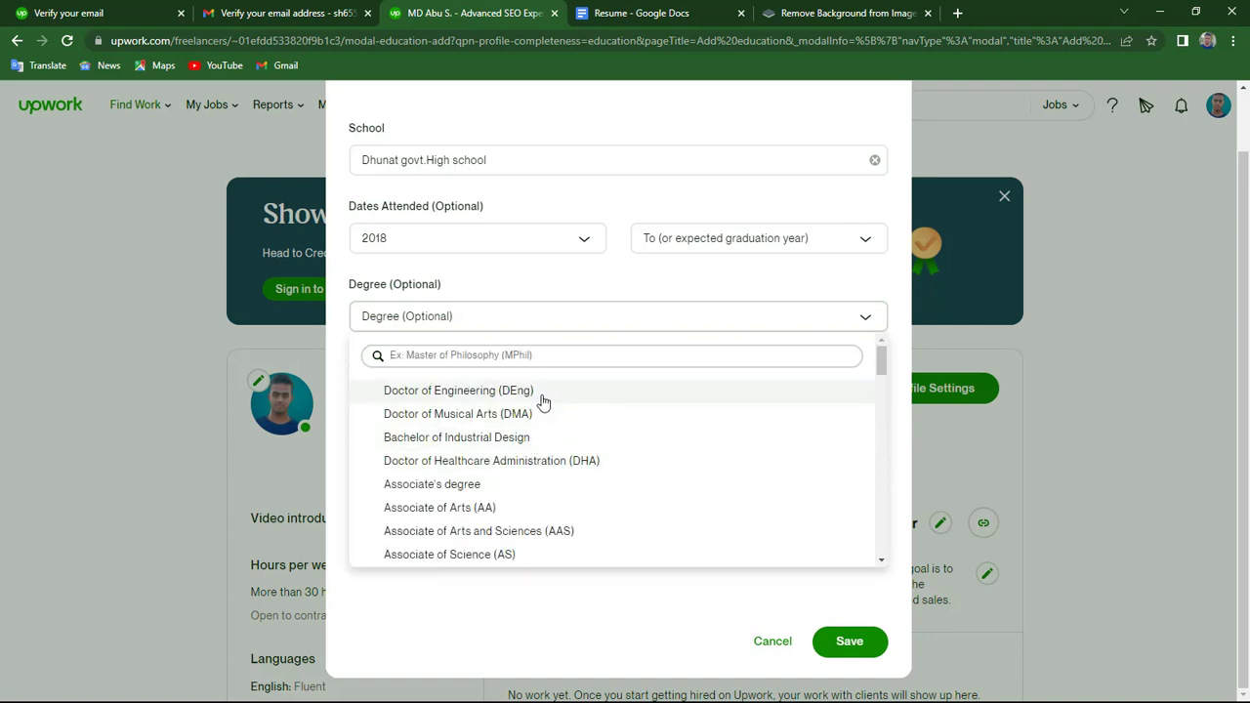
click(491, 511)
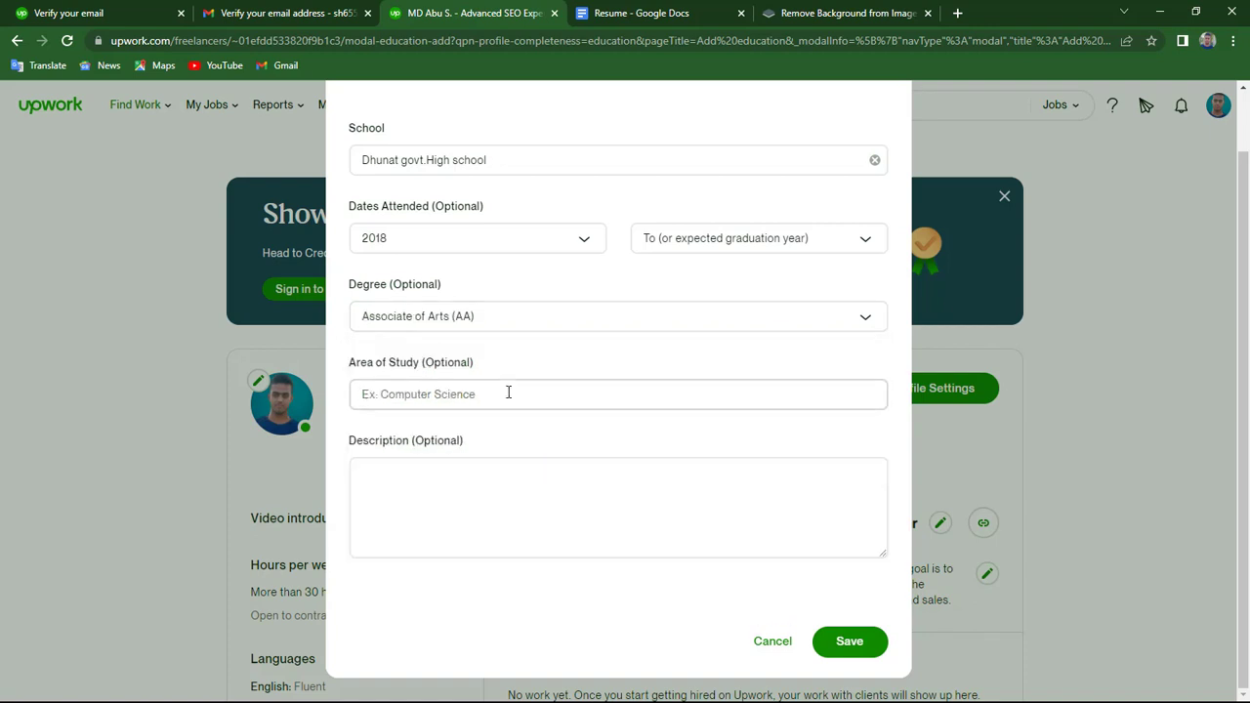
click(826, 643)
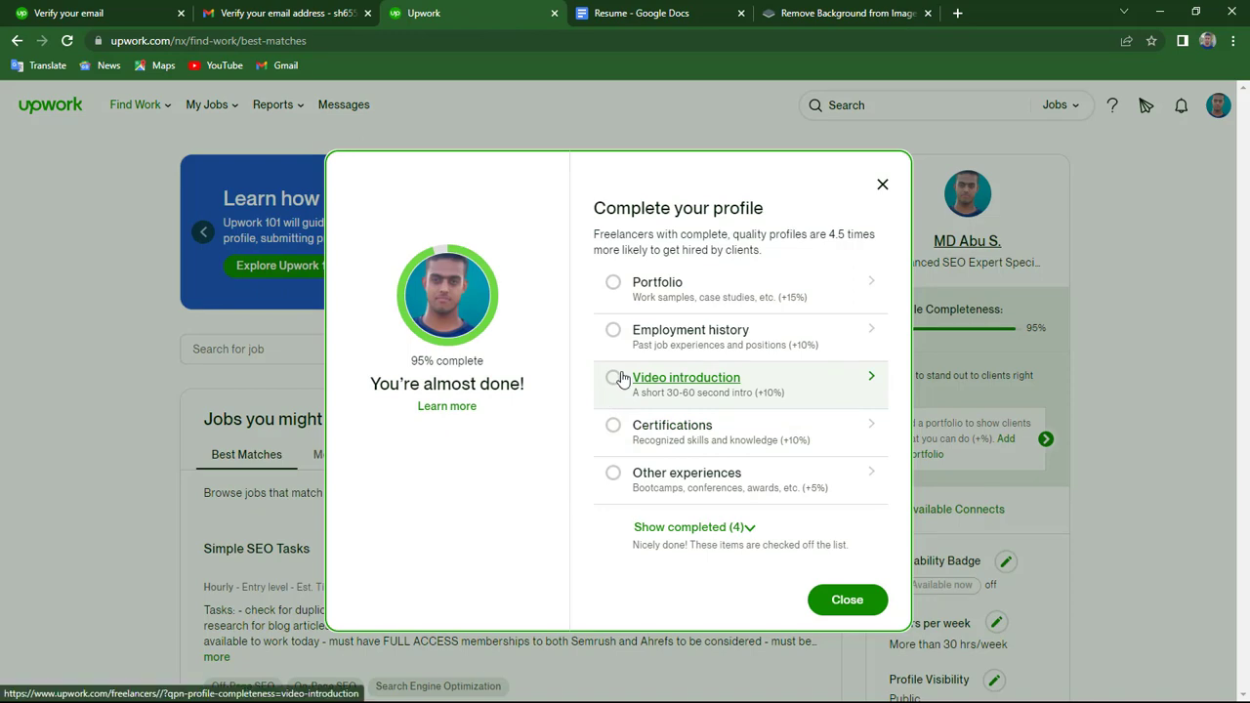
Start adding a video introduction to the profile, then open a new Chrome tab in a restored window
click(628, 382)
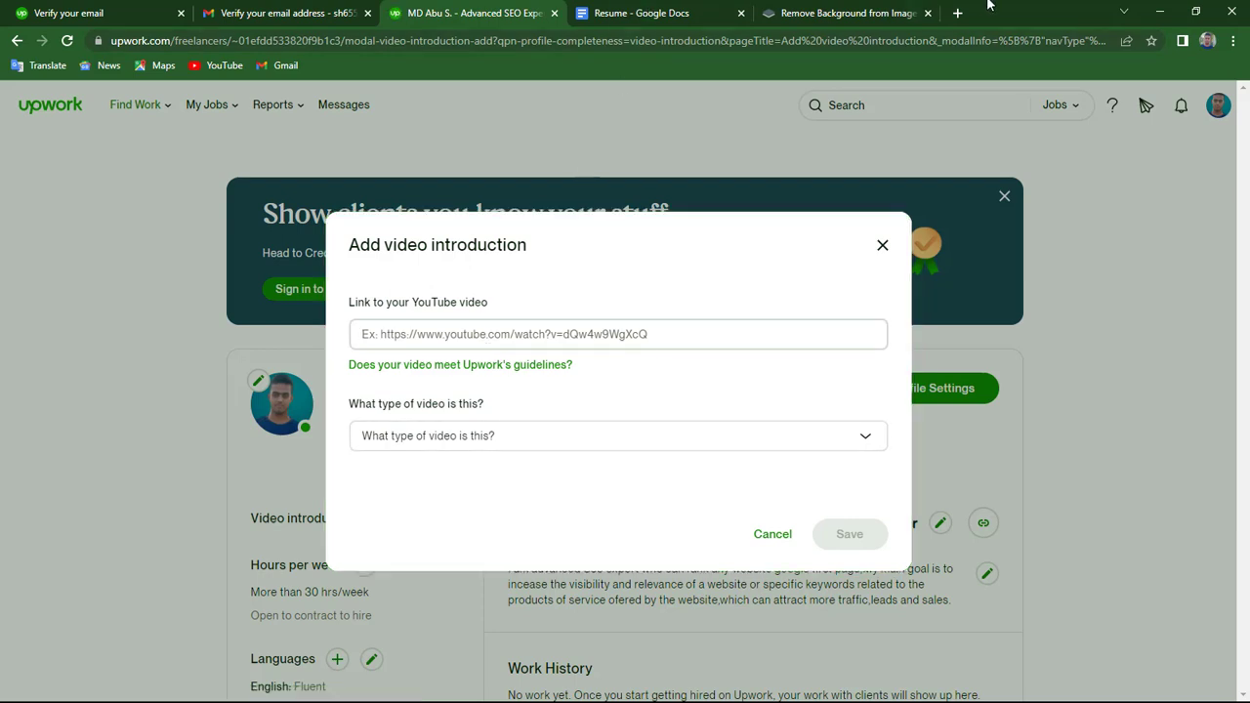
click(1201, 10)
key(ctrl+t)
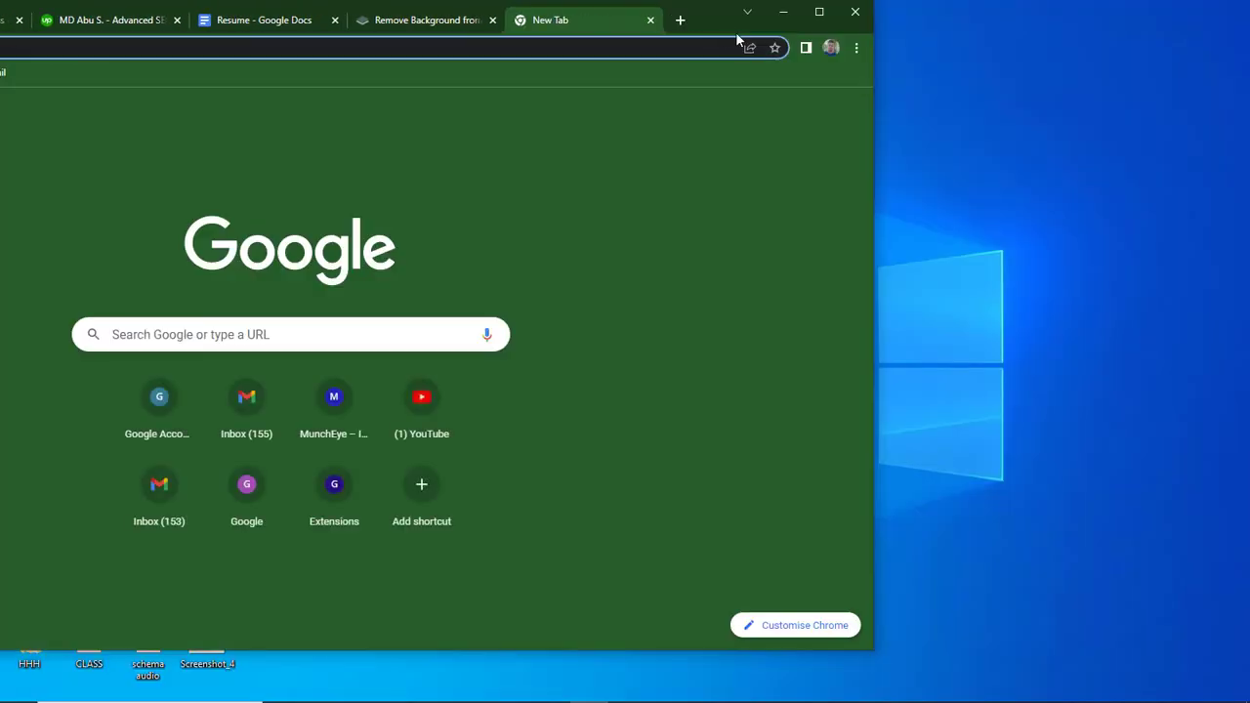
Maximize Chrome, go to YouTube and search for 'ahref seo tools'
drag(736, 31, 702, 27)
click(787, 12)
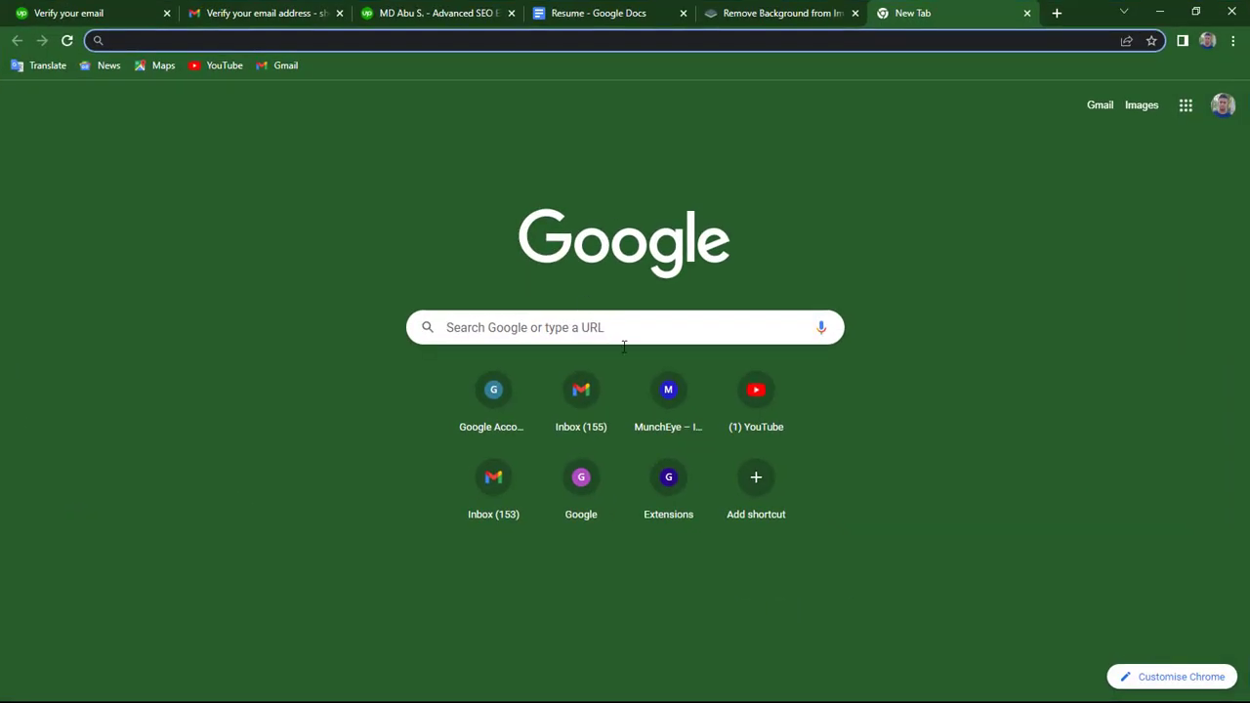
click(741, 407)
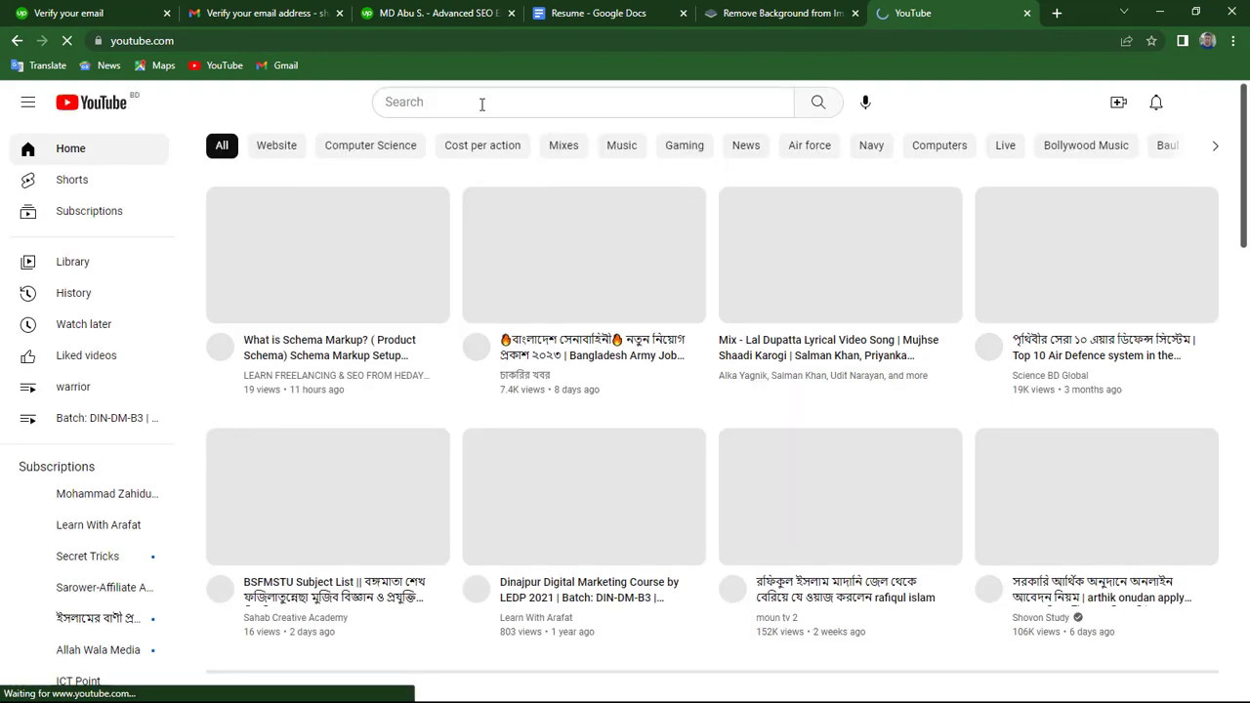
click(497, 102)
text(a)
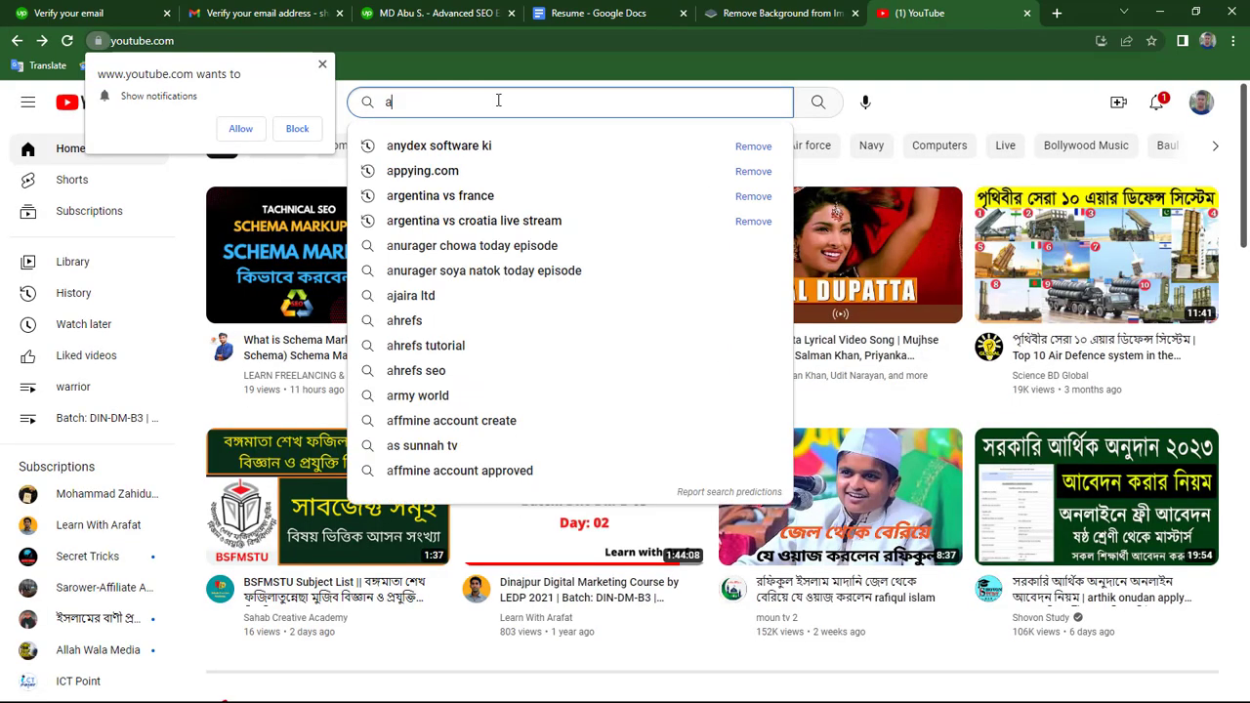
text(href)
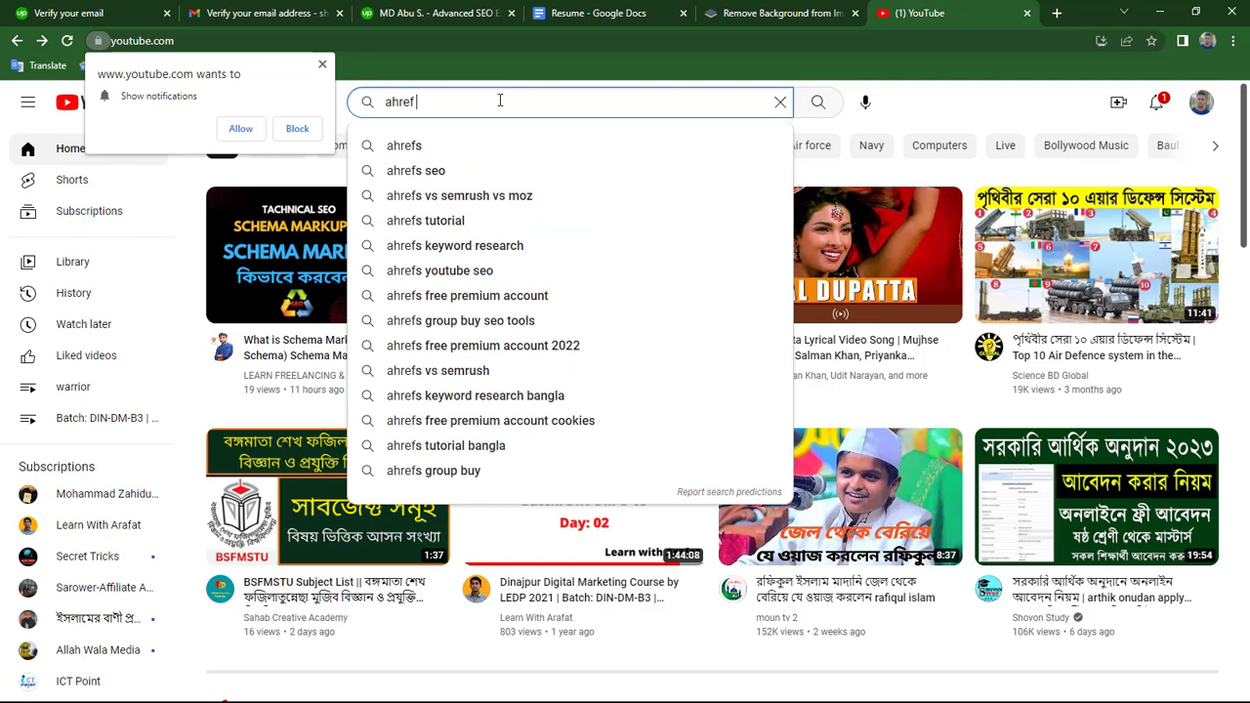
text( se)
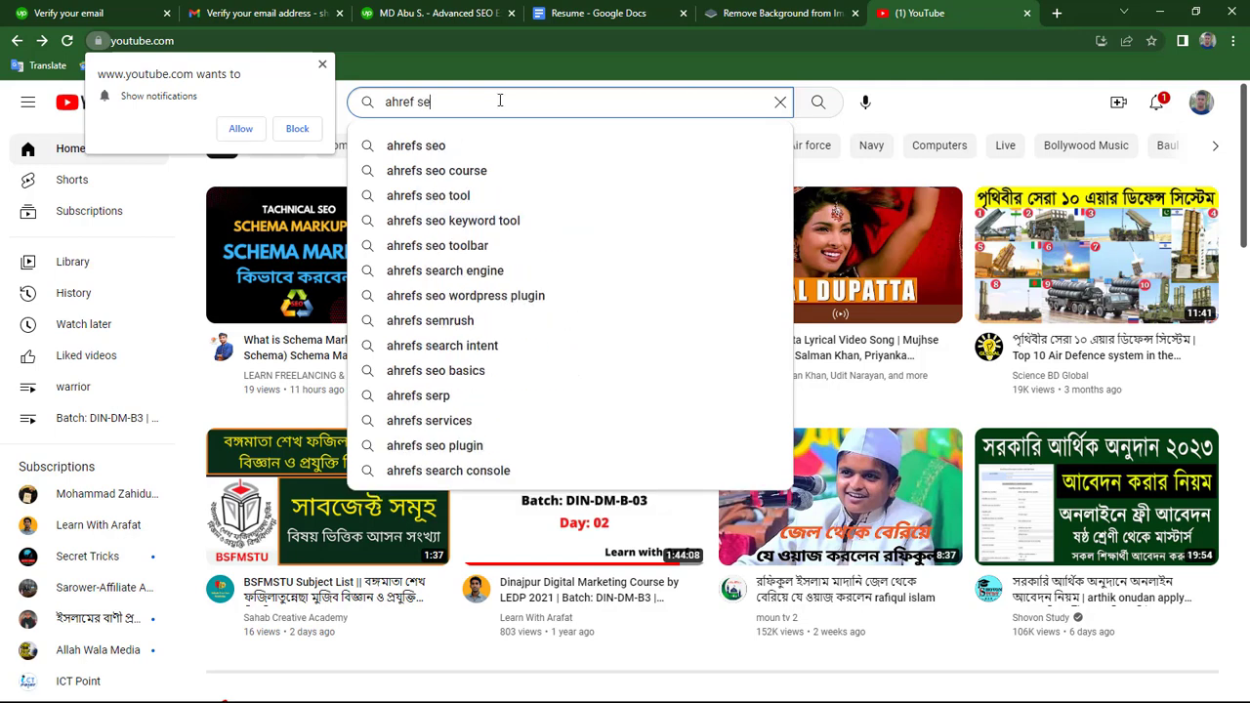
text(o tools)
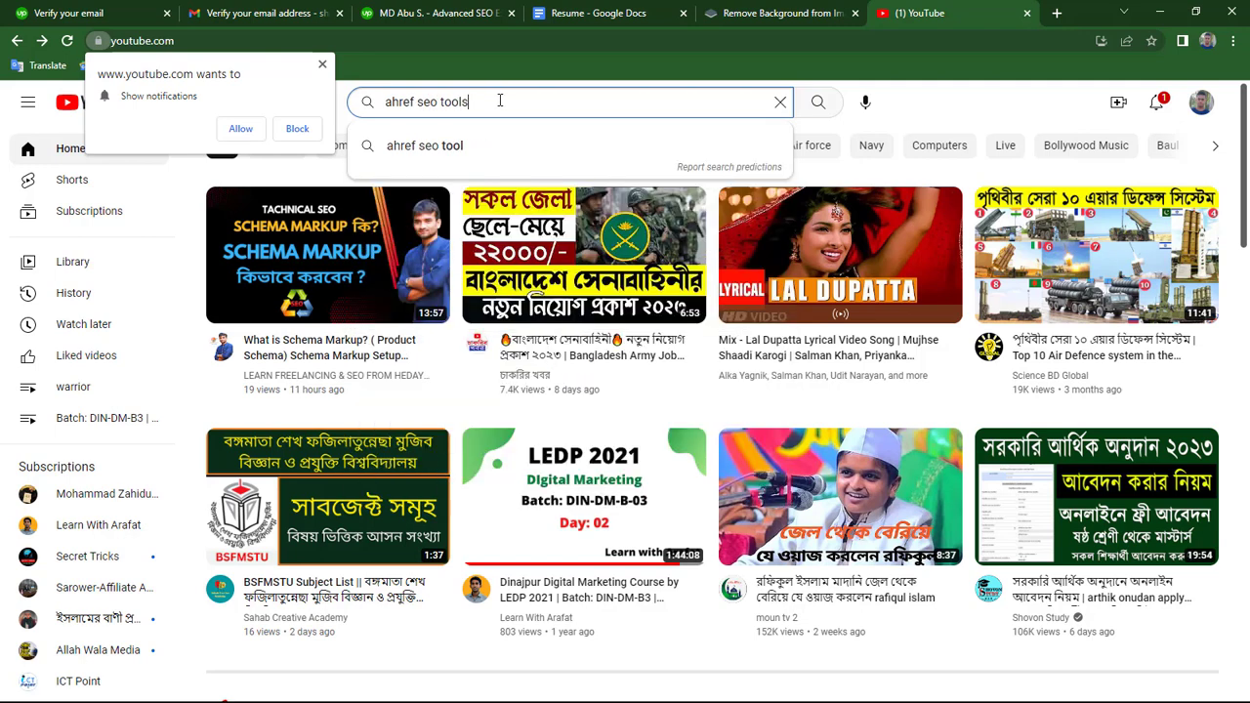
key(Return)
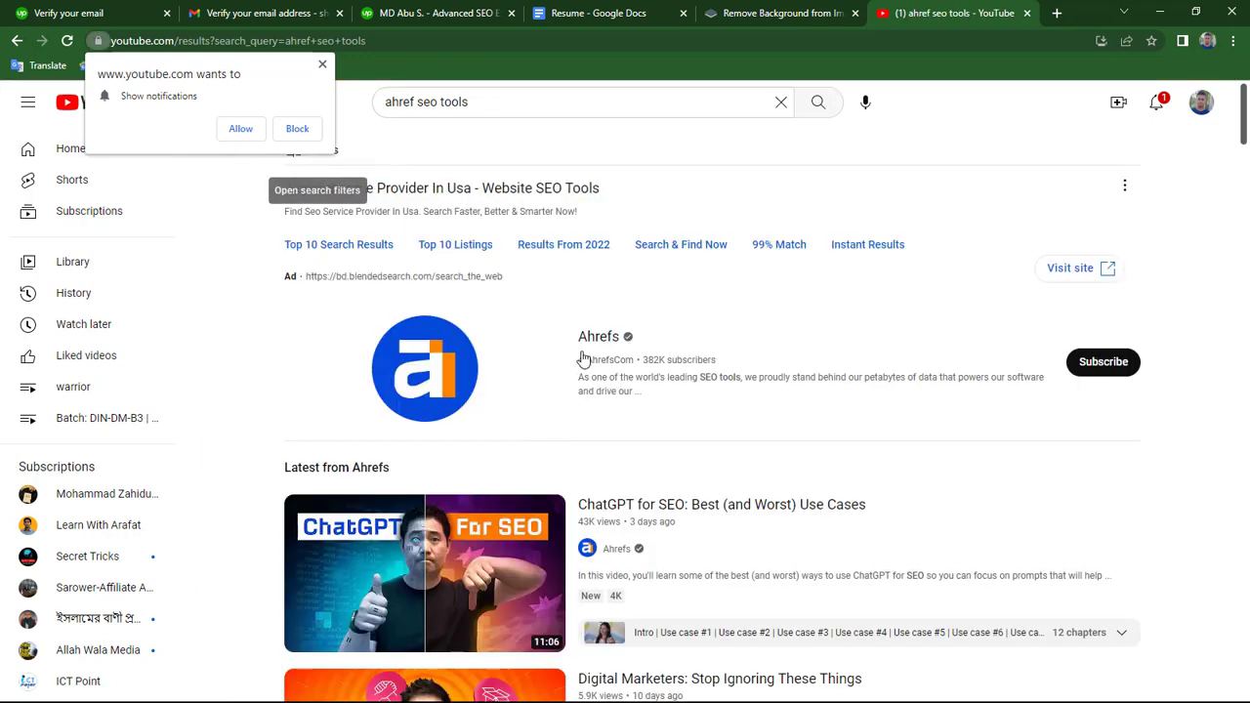
Open the Ahrefs channel's Complete SEO Course for Beginners video, pause it and copy its URL
click(590, 348)
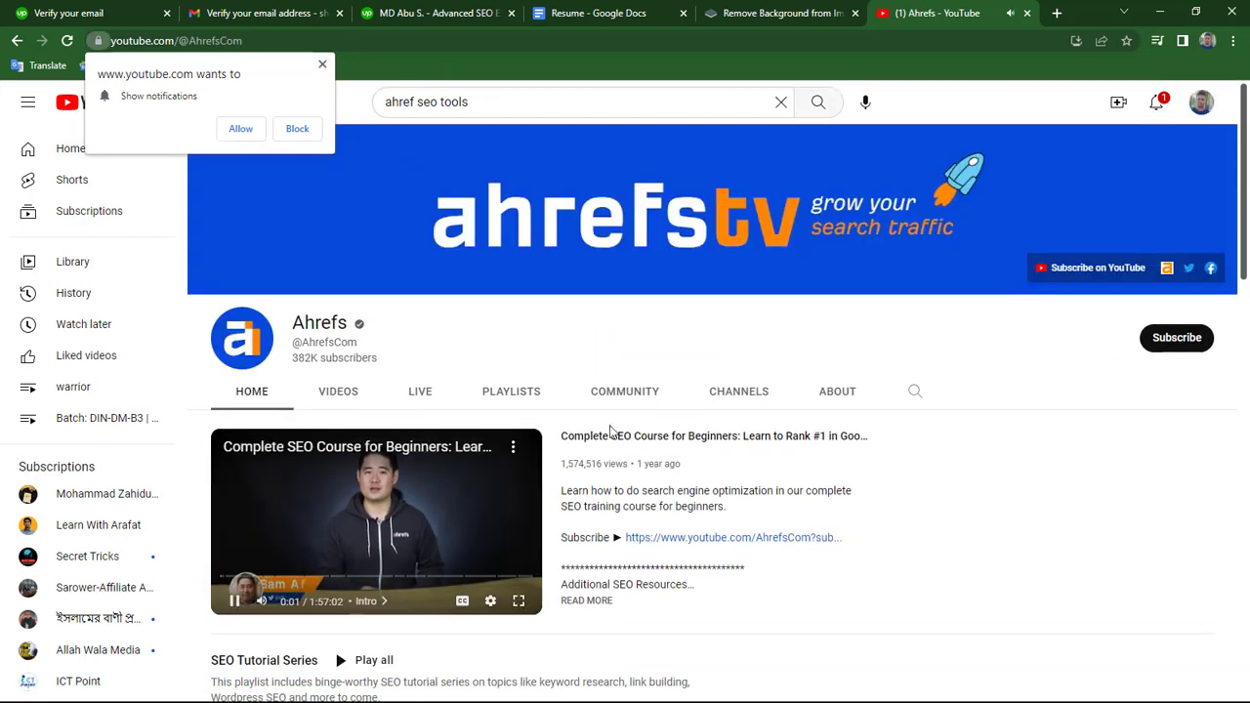
click(608, 436)
click(81, 576)
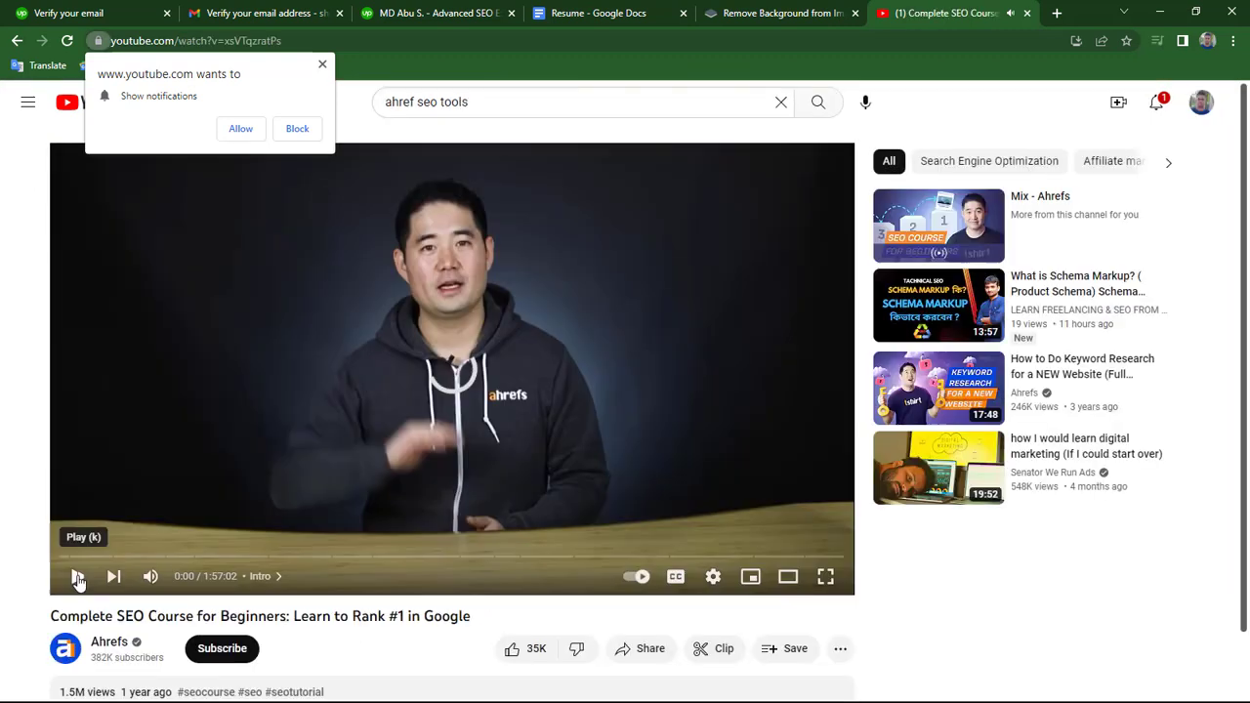
click(242, 130)
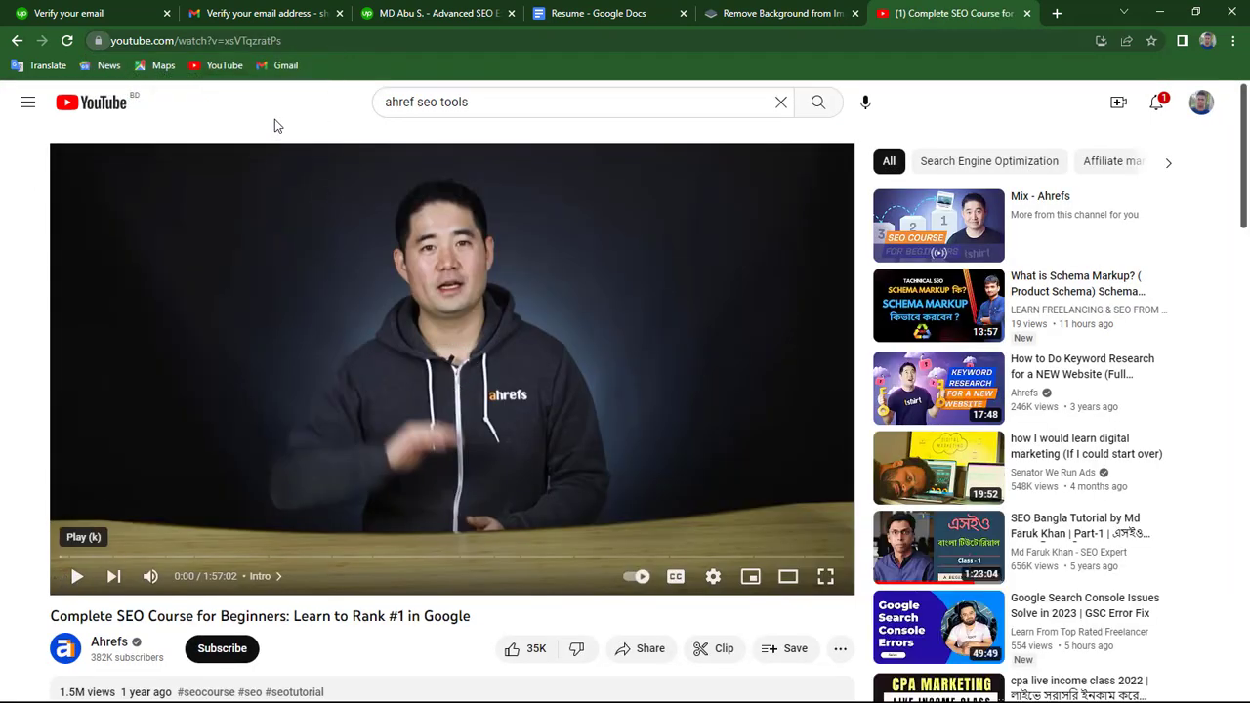
click(312, 37)
key(ctrl+c)
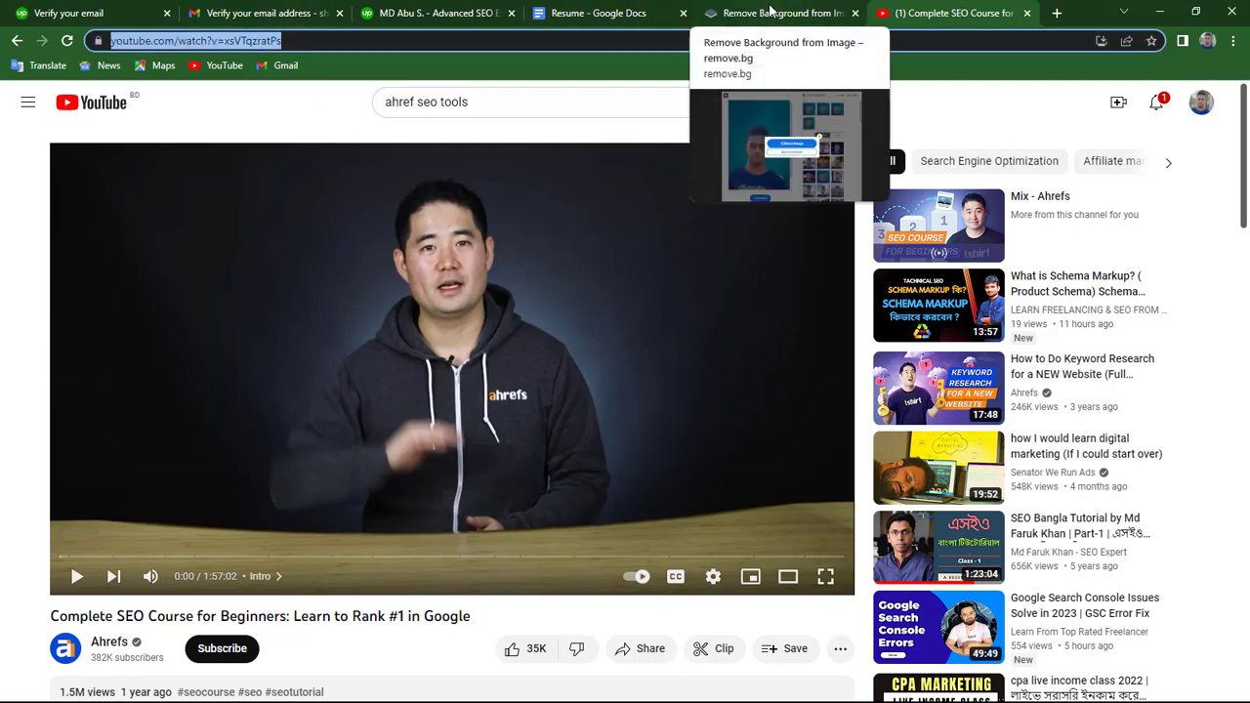
click(417, 9)
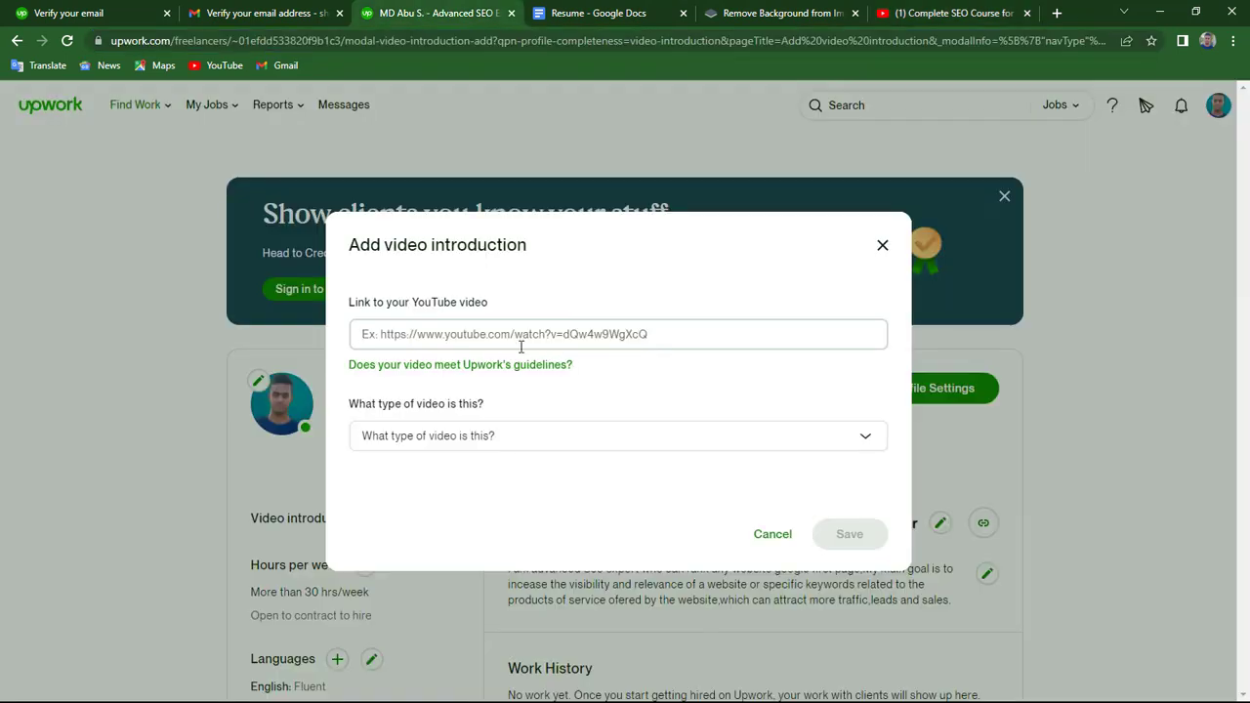
Paste the Ahrefs video link, set type to 'Visual samples of my work' and save
click(521, 347)
key(ctrl+v)
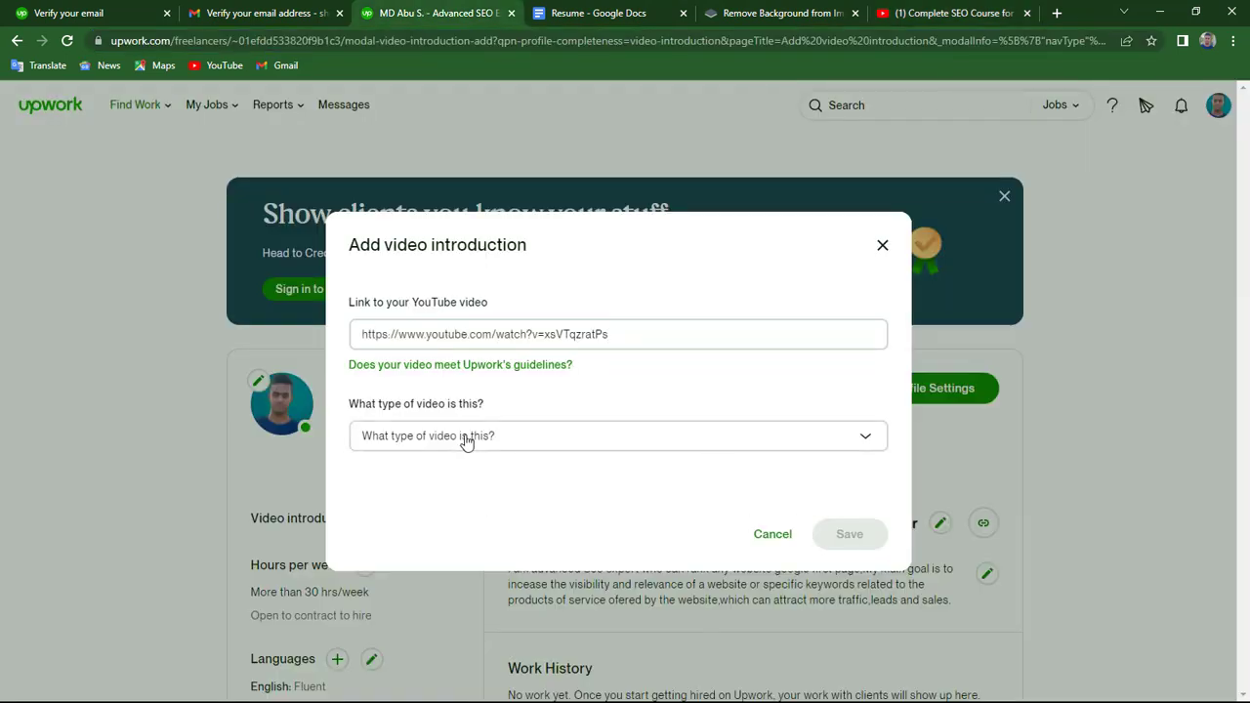
click(466, 440)
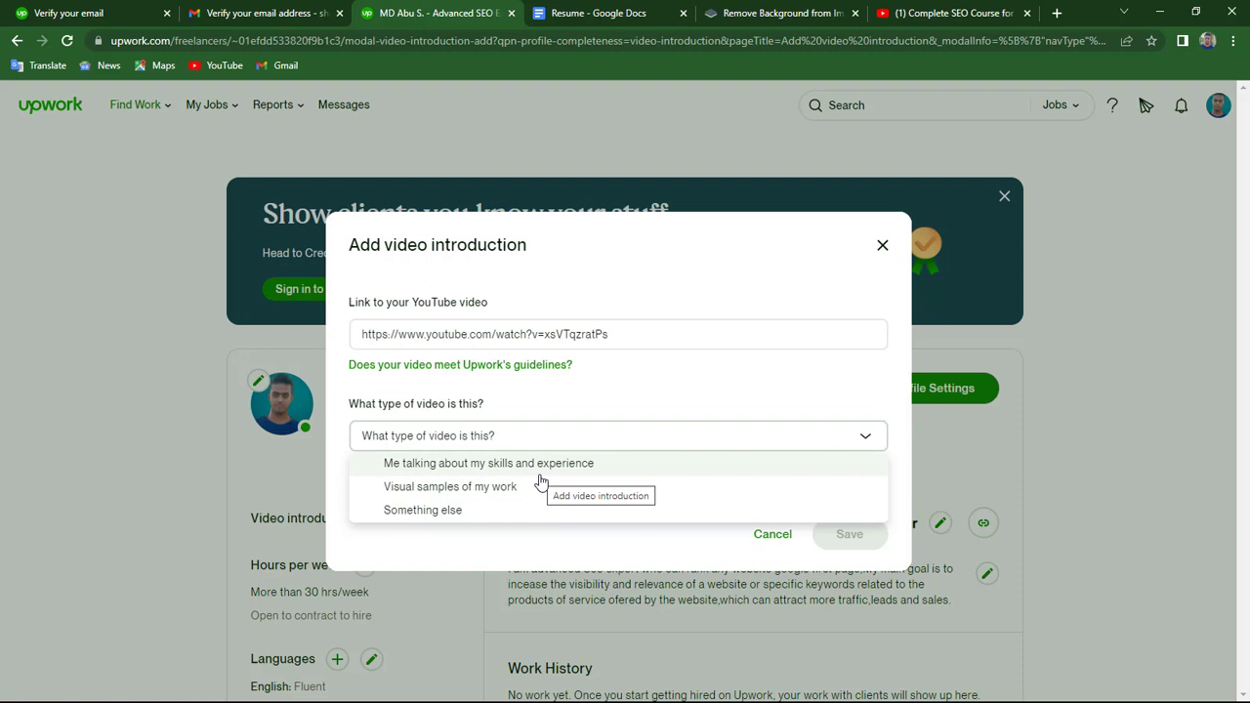
click(541, 486)
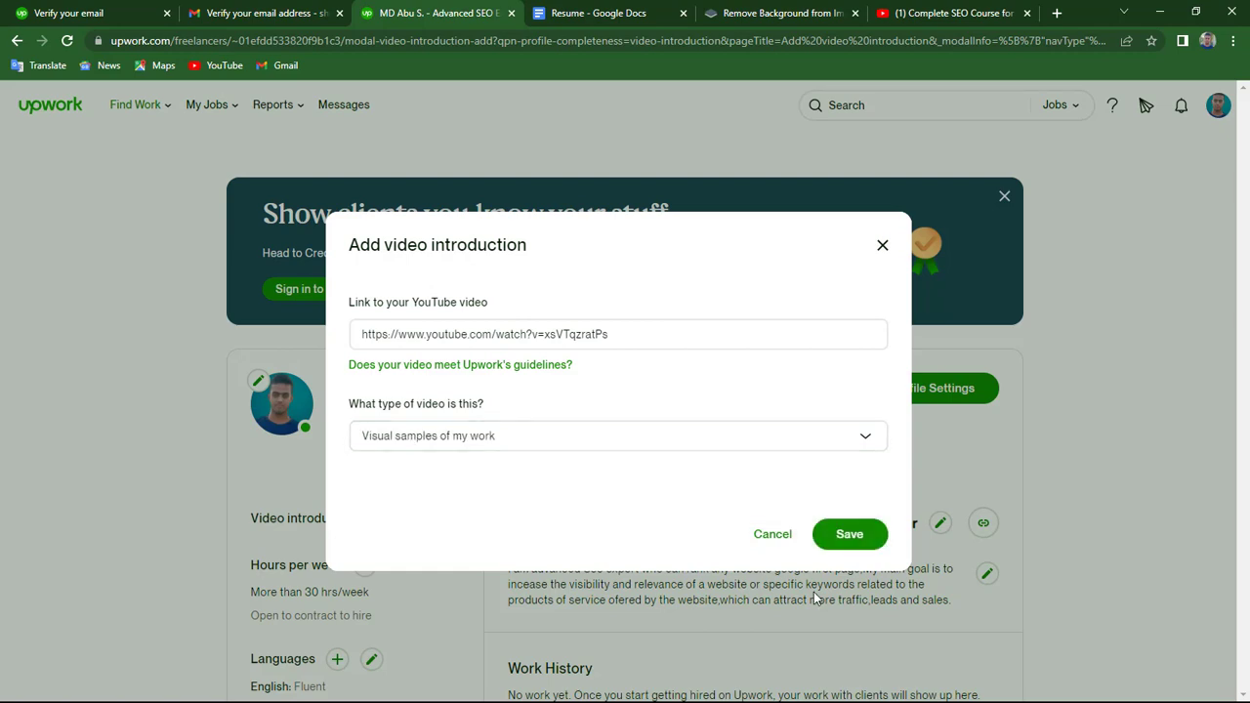
click(830, 535)
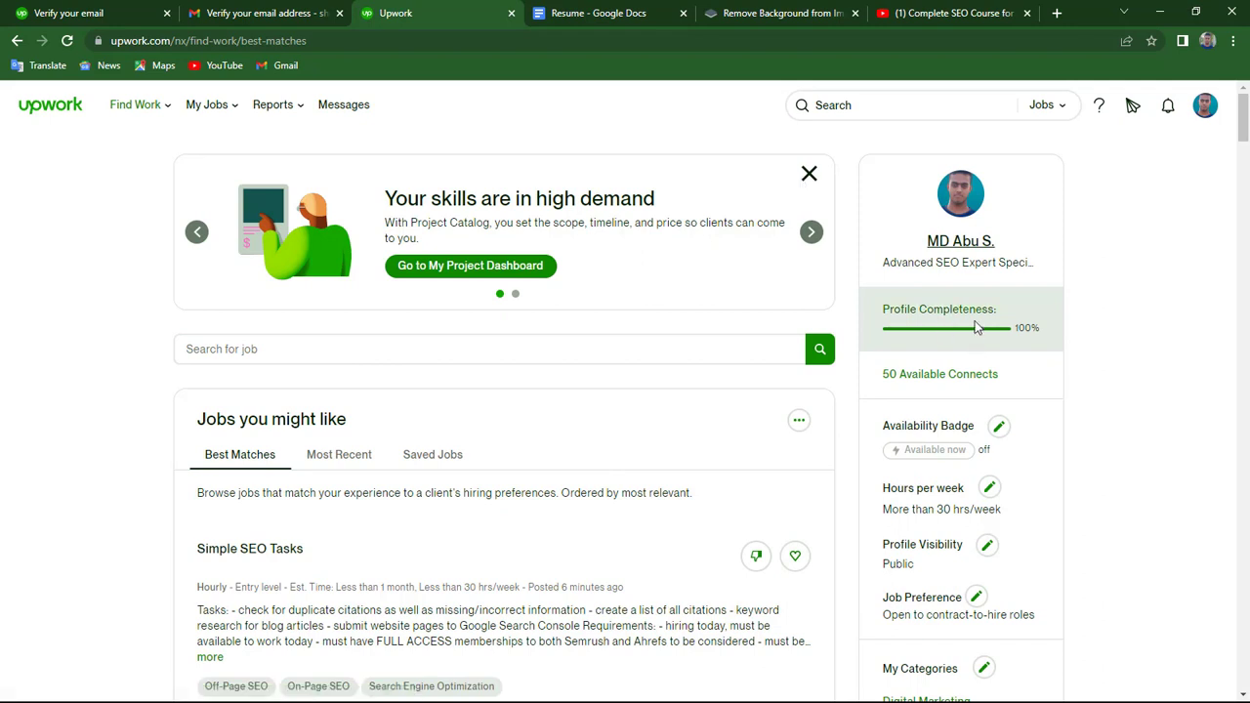
Highlight the 100% profile completeness figure on the Find Work page
drag(1069, 332, 1007, 332)
click(1005, 327)
double_click(1024, 329)
click(1175, 284)
Close the 'Your skills are in high demand' and 'Learn how to get started' banners and review the feed
click(809, 174)
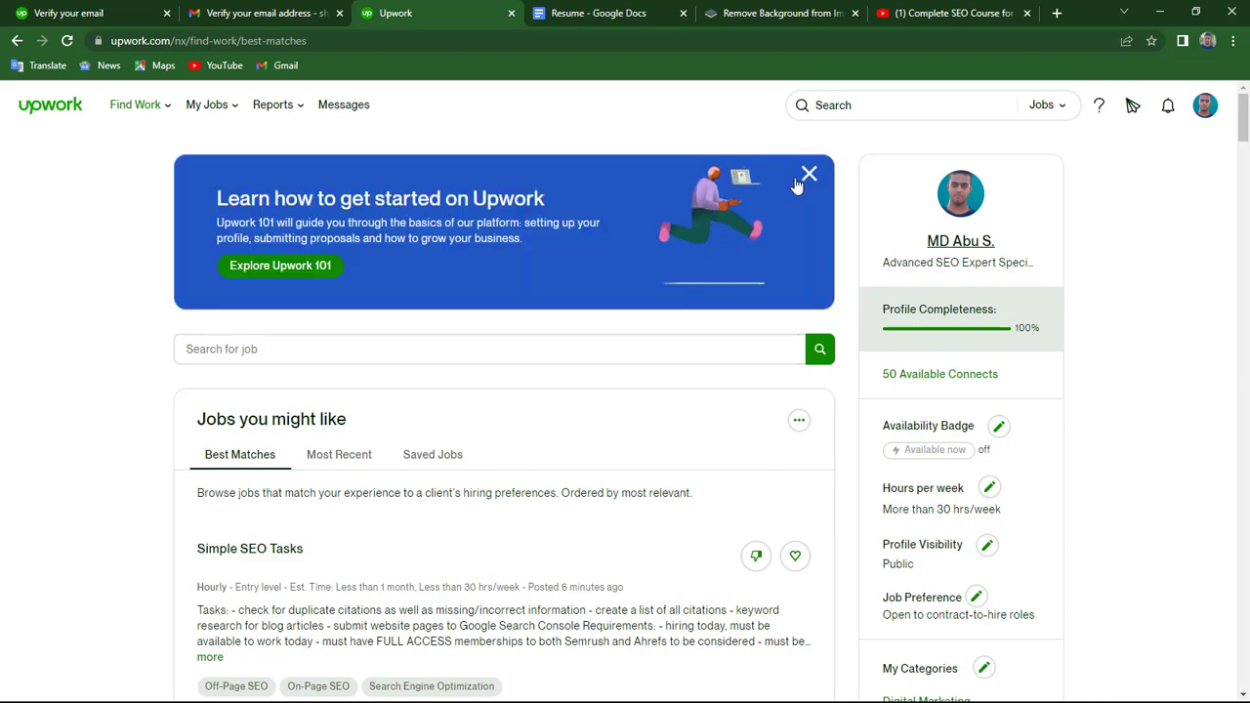
click(807, 177)
scroll(399, 371, down, 2)
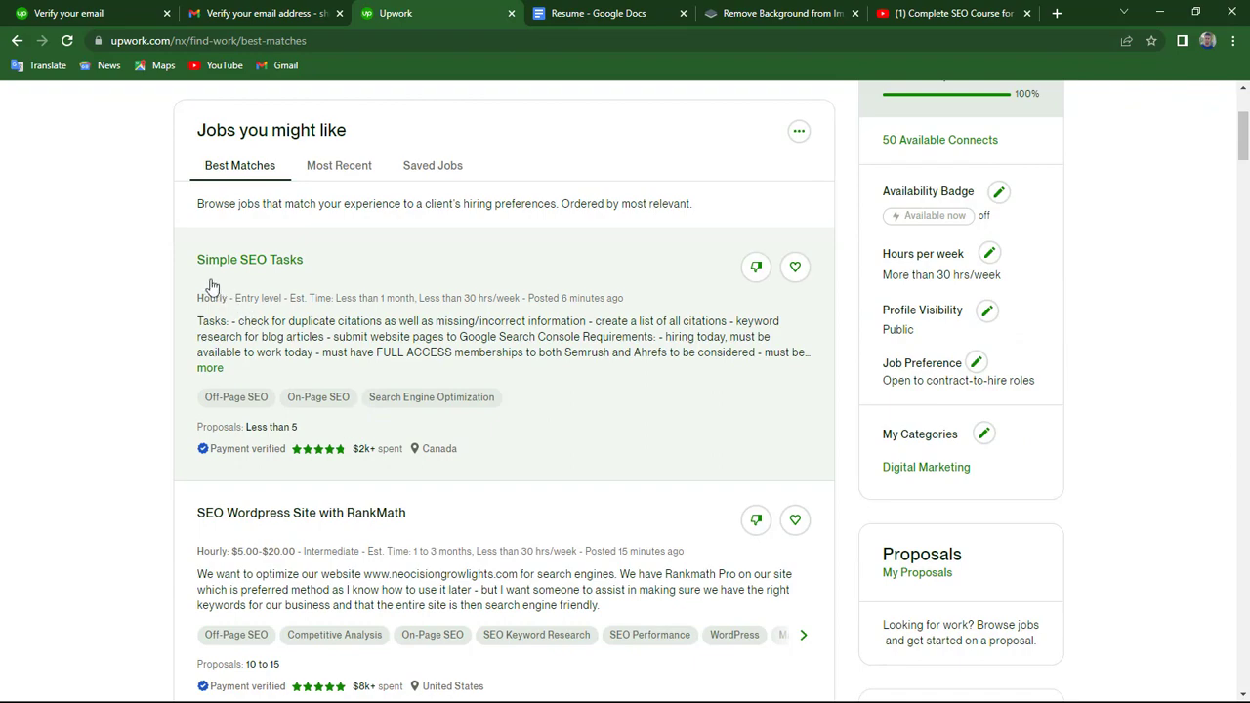
scroll(486, 453, down, 7)
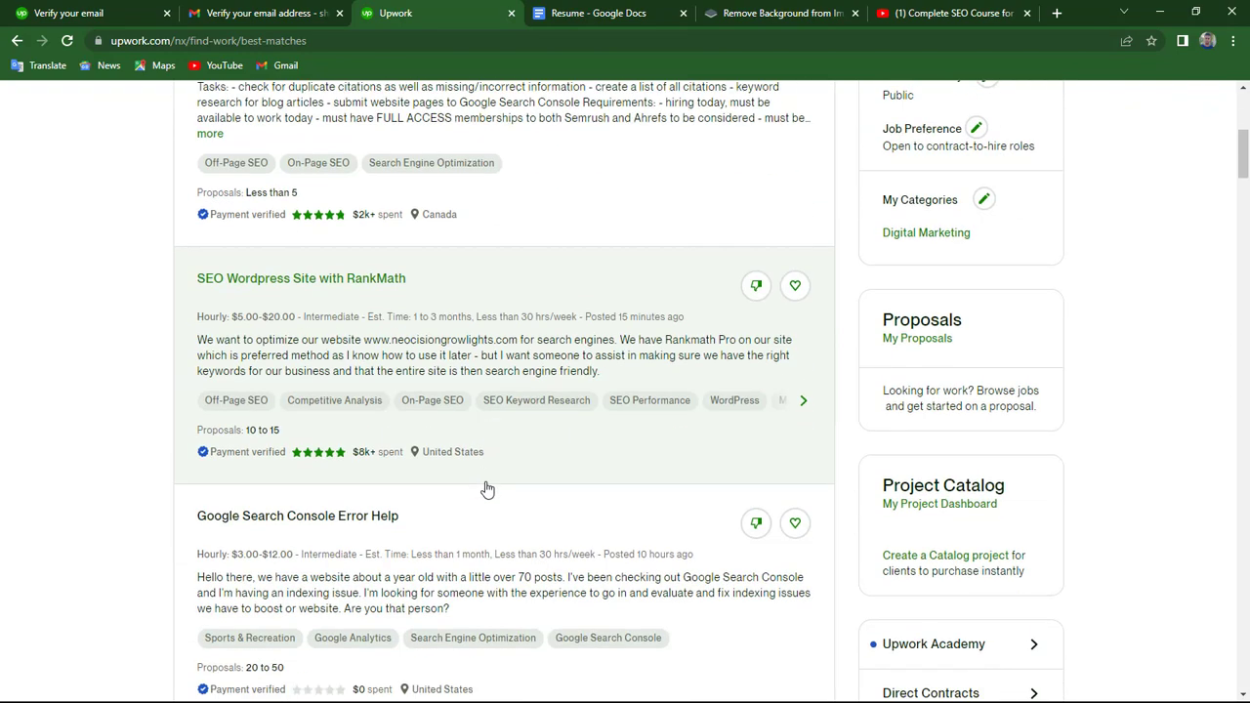
scroll(485, 488, up, 10)
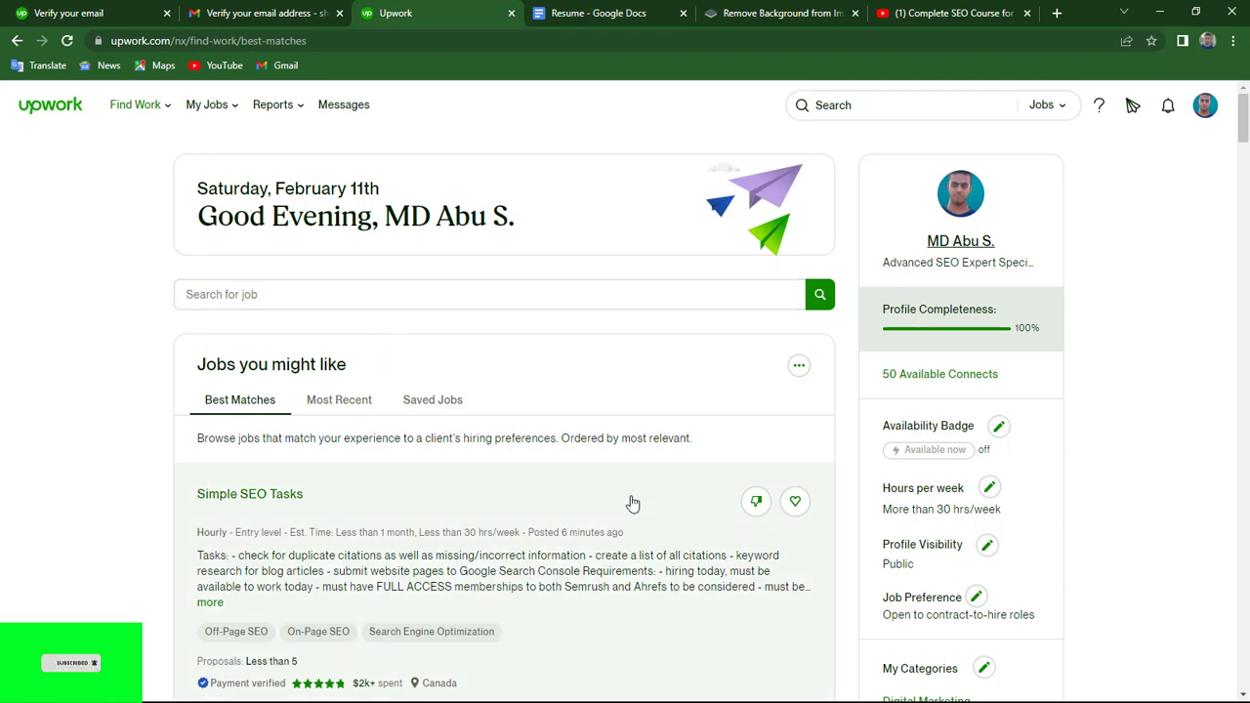
click(1194, 12)
scroll(565, 330, down, 2)
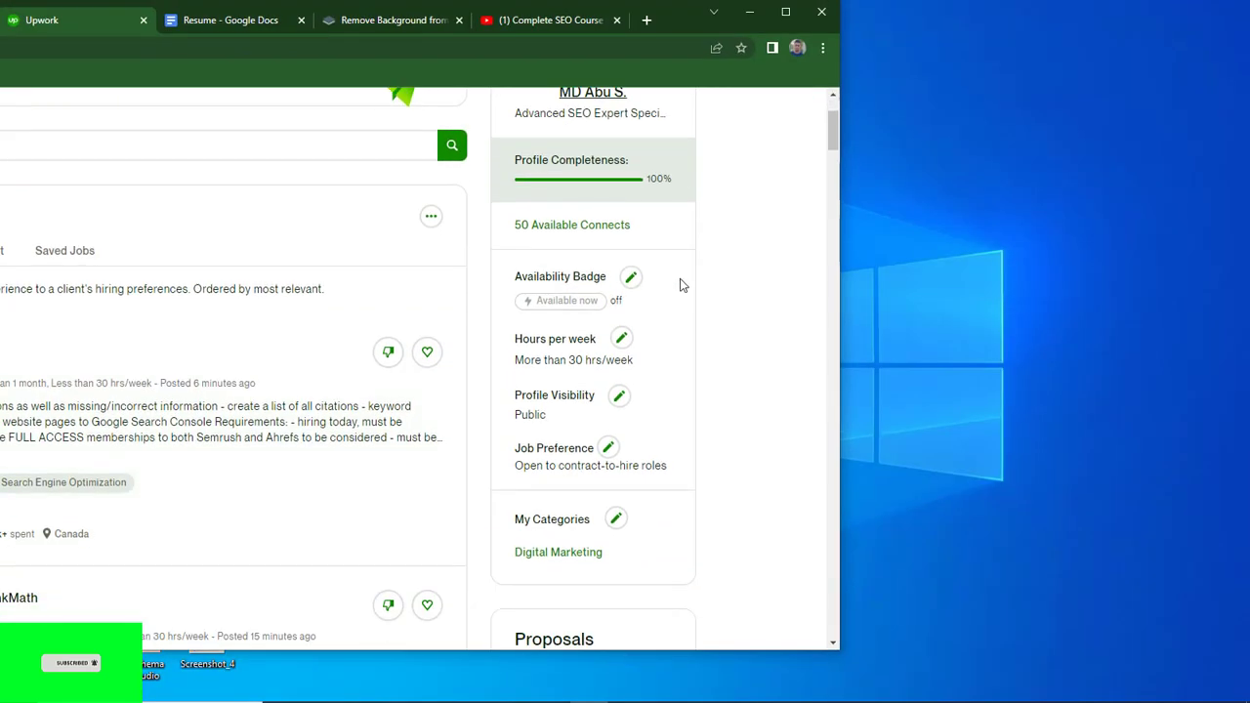
scroll(652, 332, up, 1)
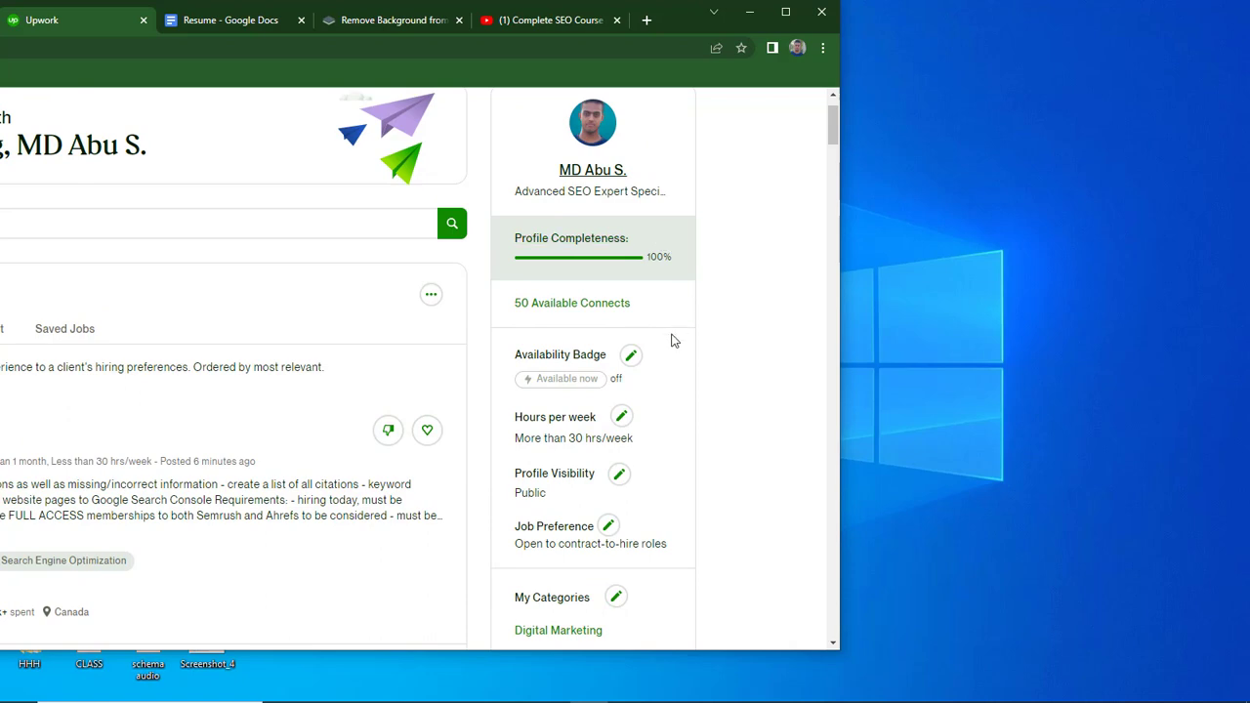
click(785, 12)
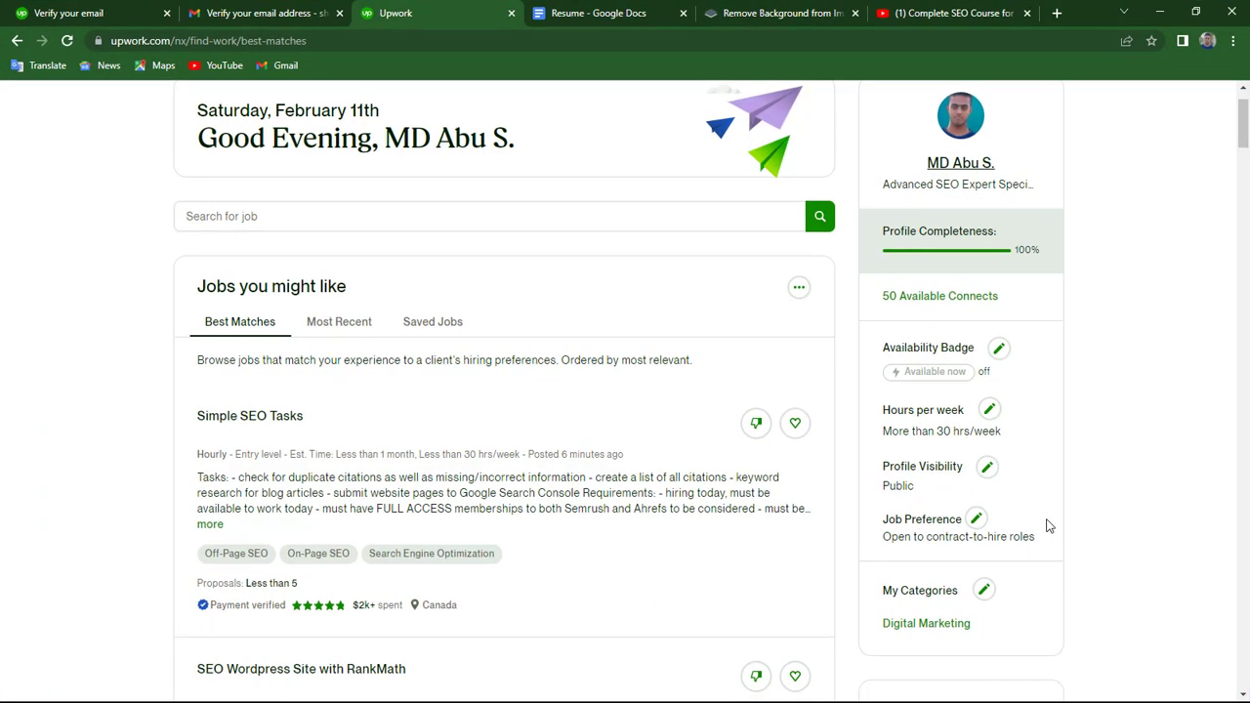